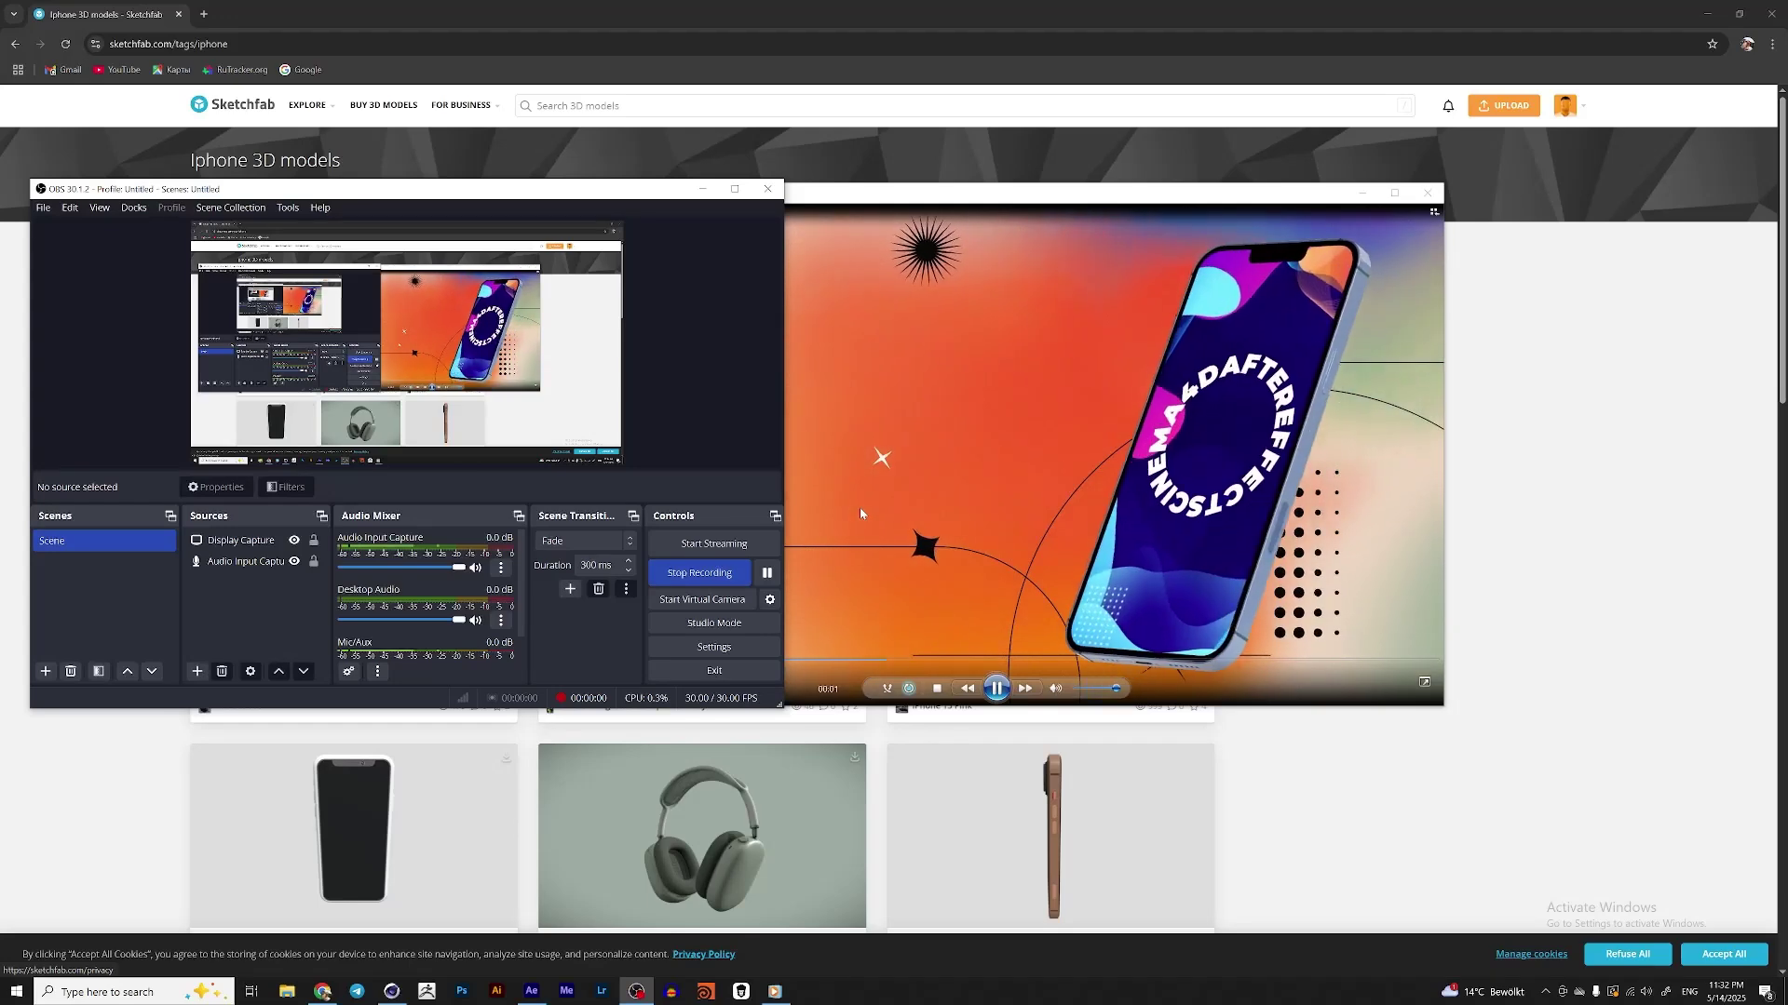
# - Bring the reference phone animation forward and pause its playback
pyautogui.click(1056, 204)
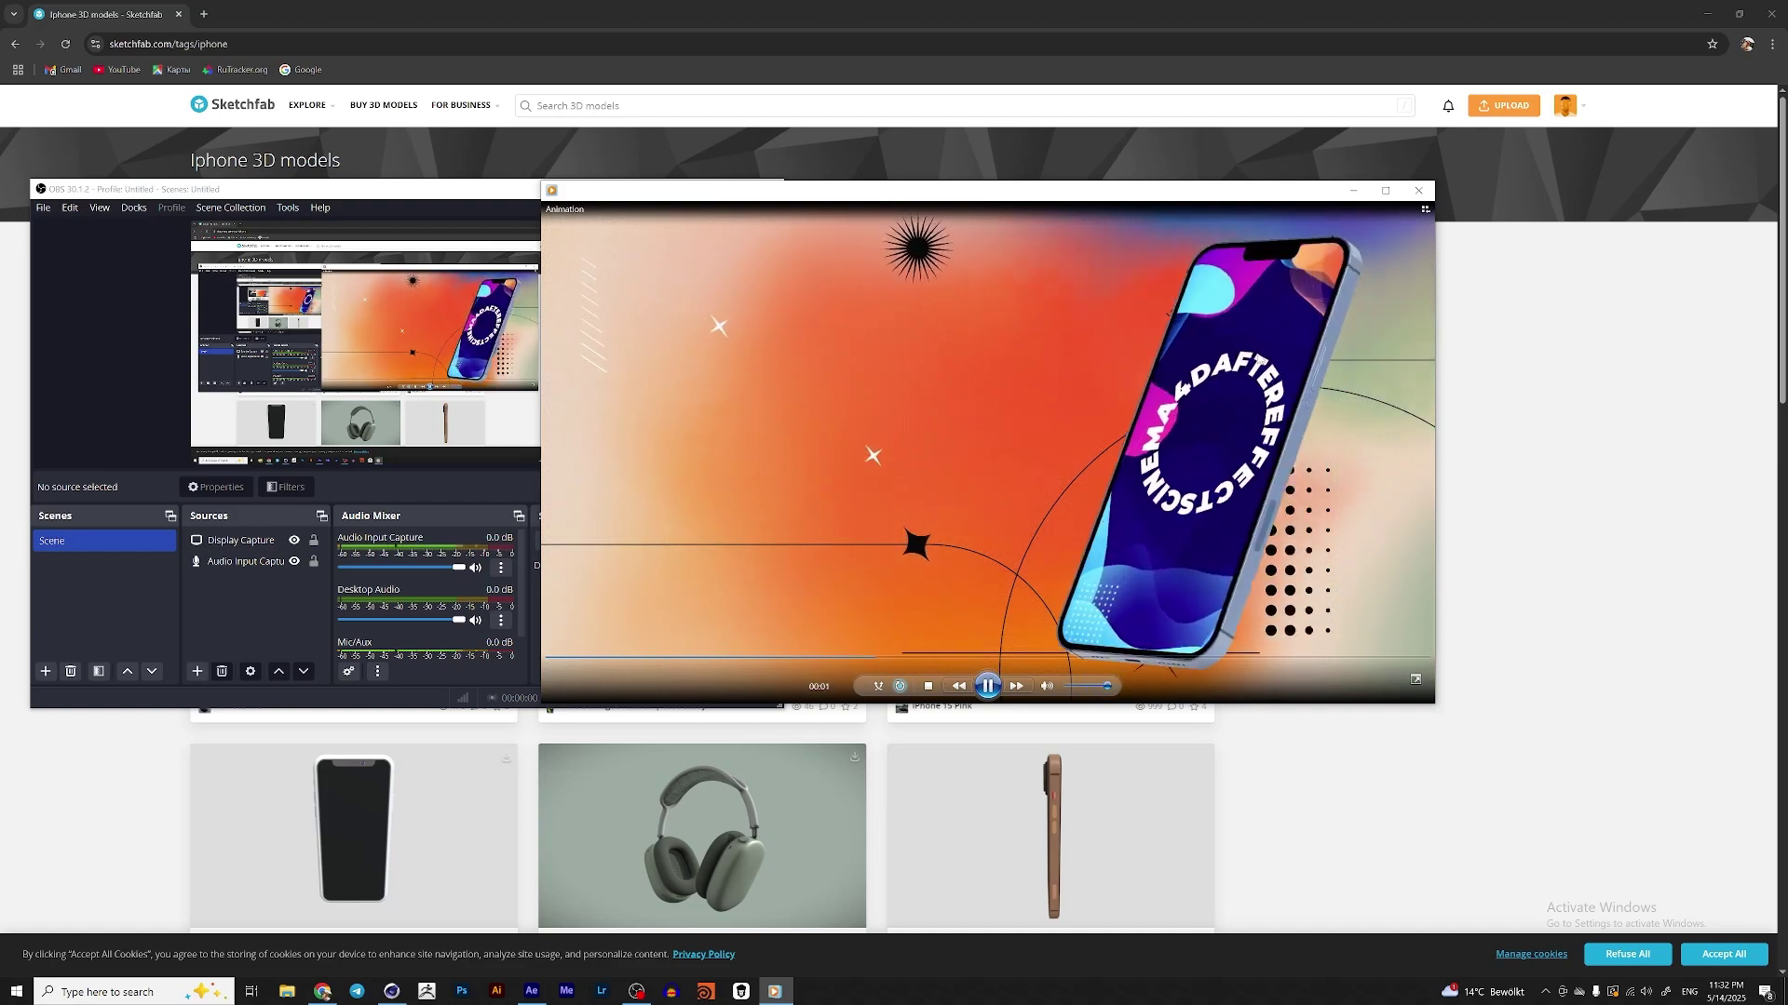
pyautogui.click(988, 687)
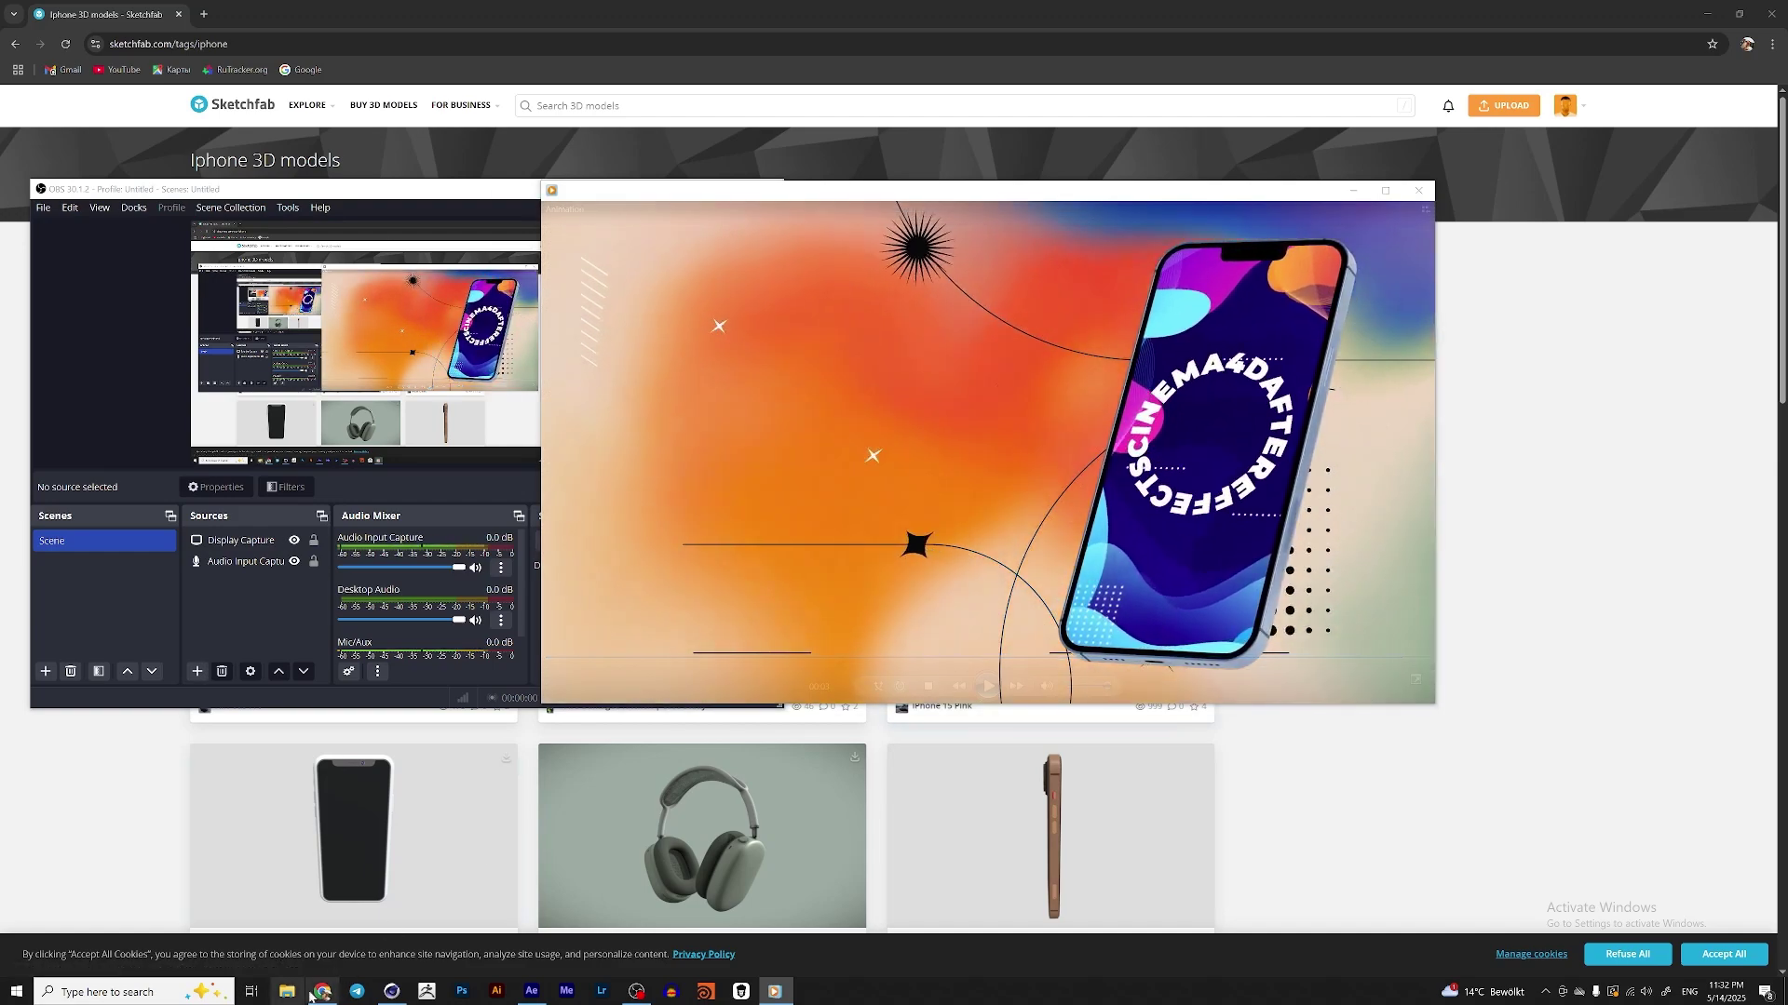
# - Switch to File Explorer and open the Maxon Cinema 4D 2025 folder in Program Files on drive C
pyautogui.click(289, 992)
pyautogui.click(435, 434)
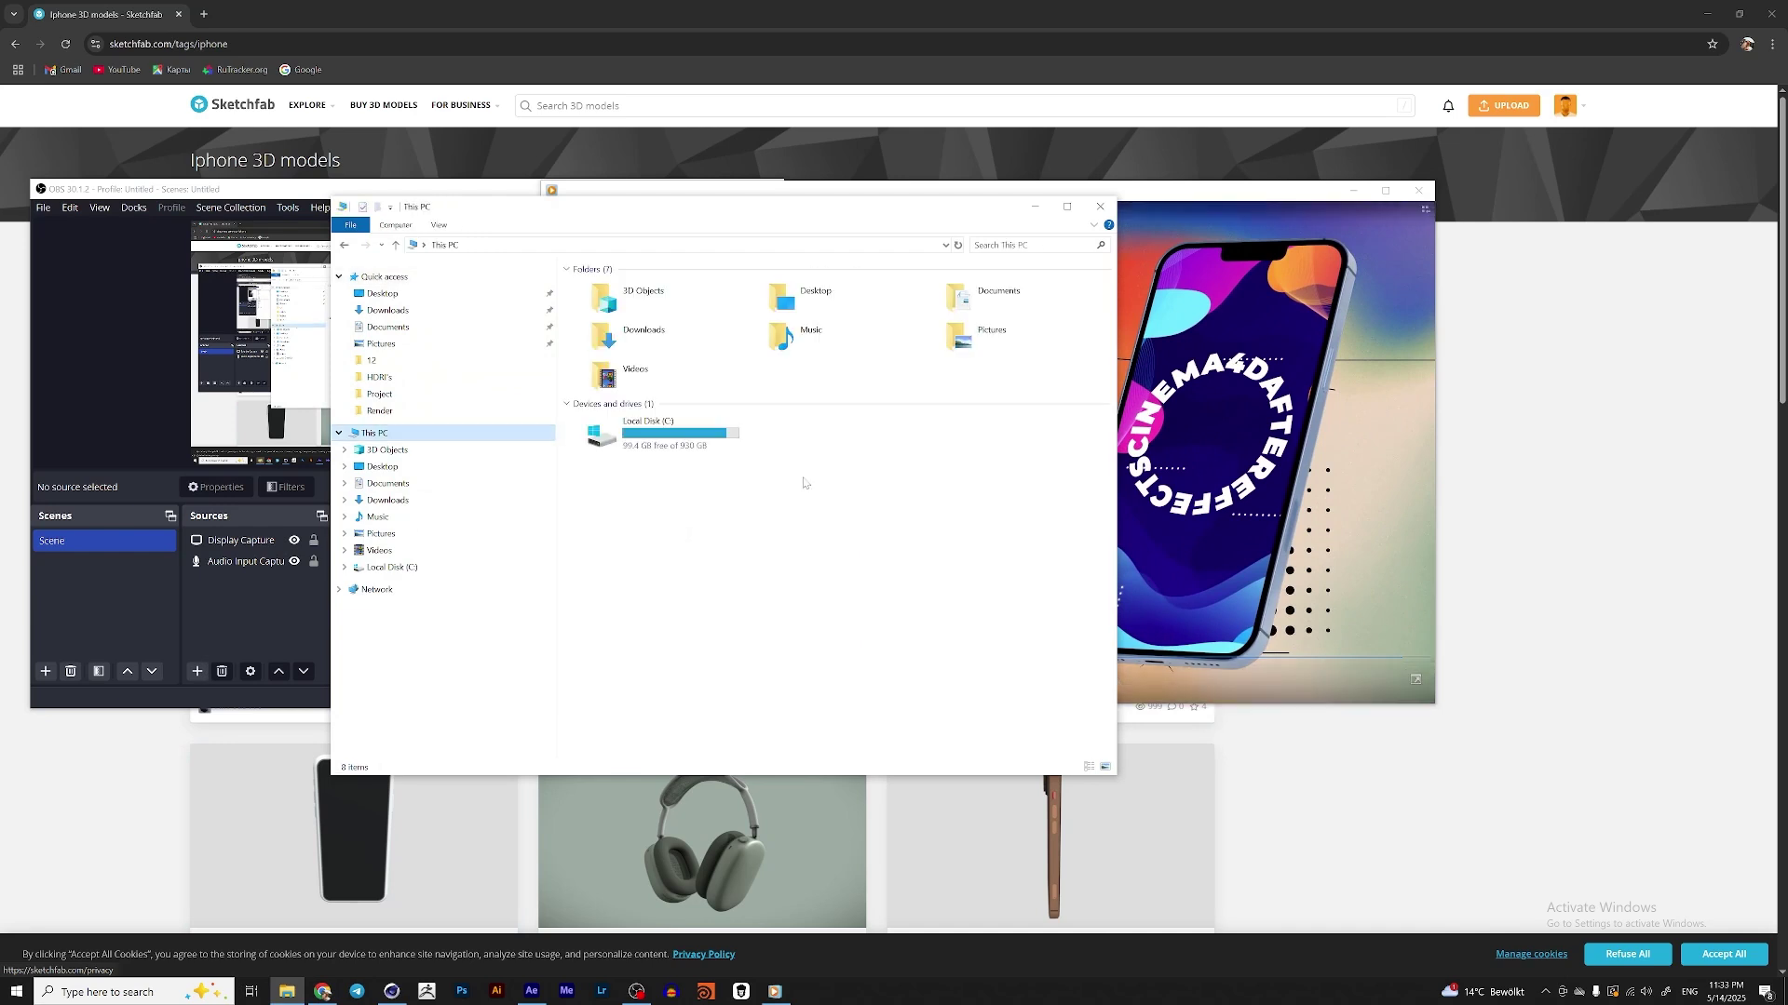
pyautogui.doubleClick(675, 438)
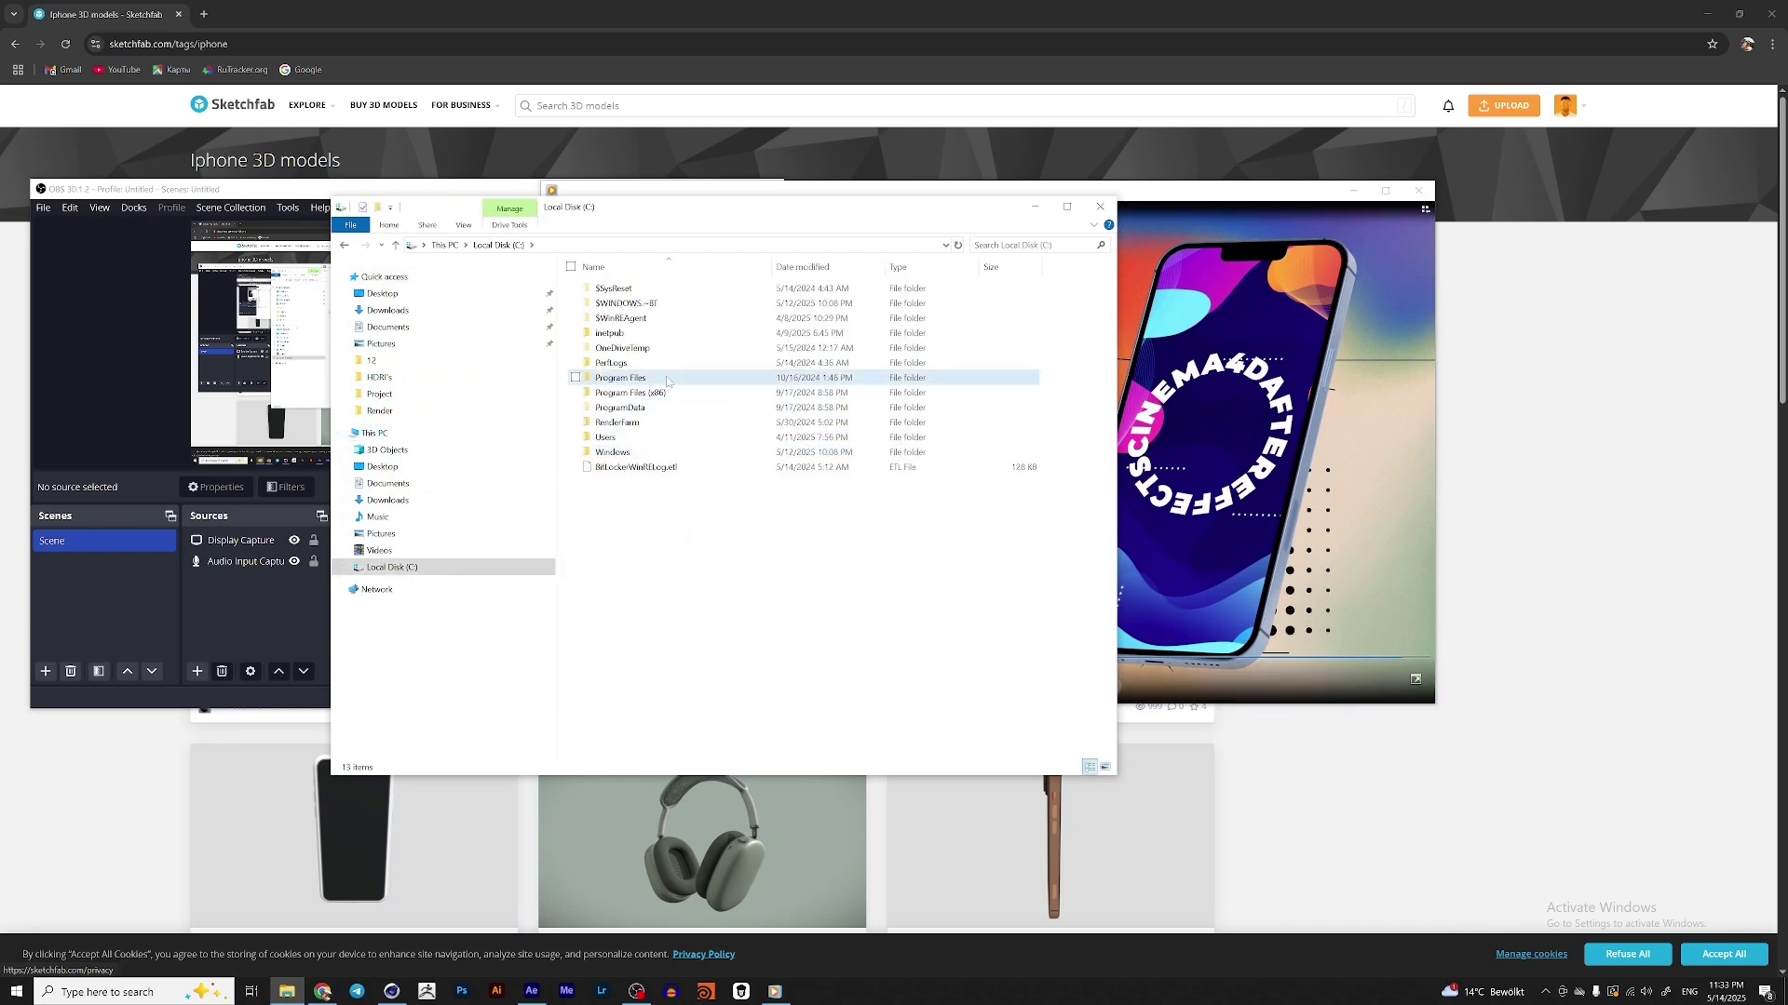
pyautogui.doubleClick(633, 378)
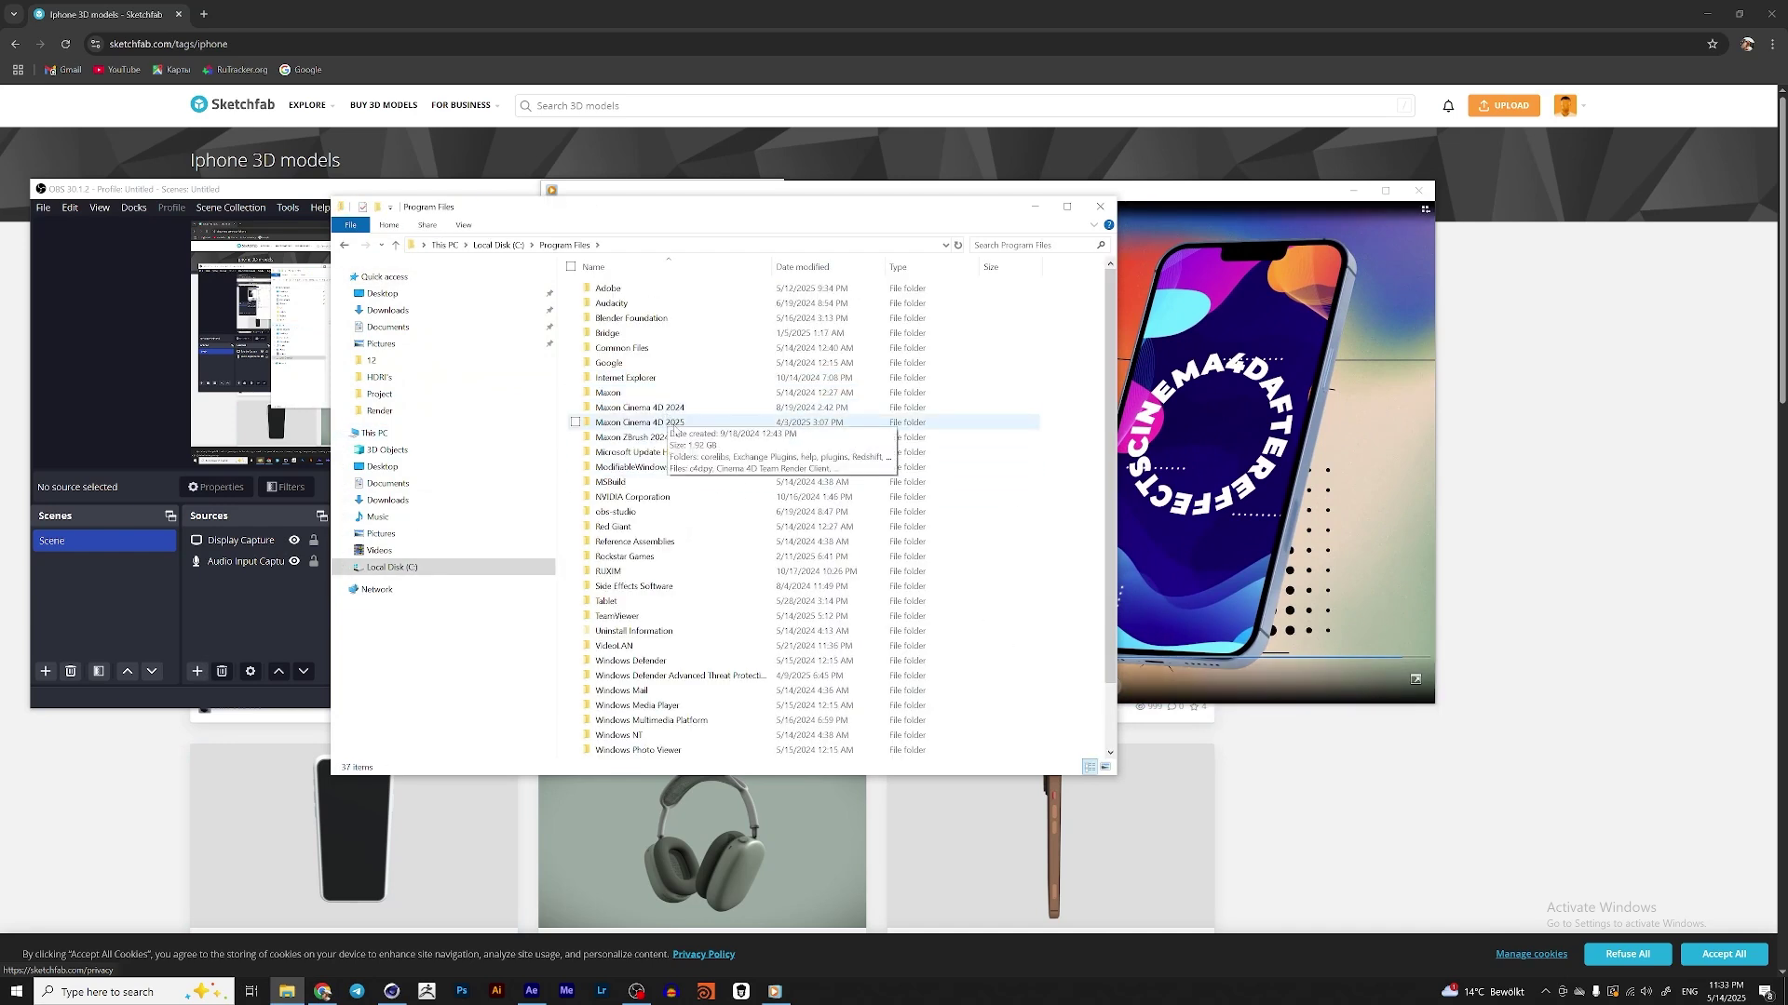
pyautogui.click(674, 423)
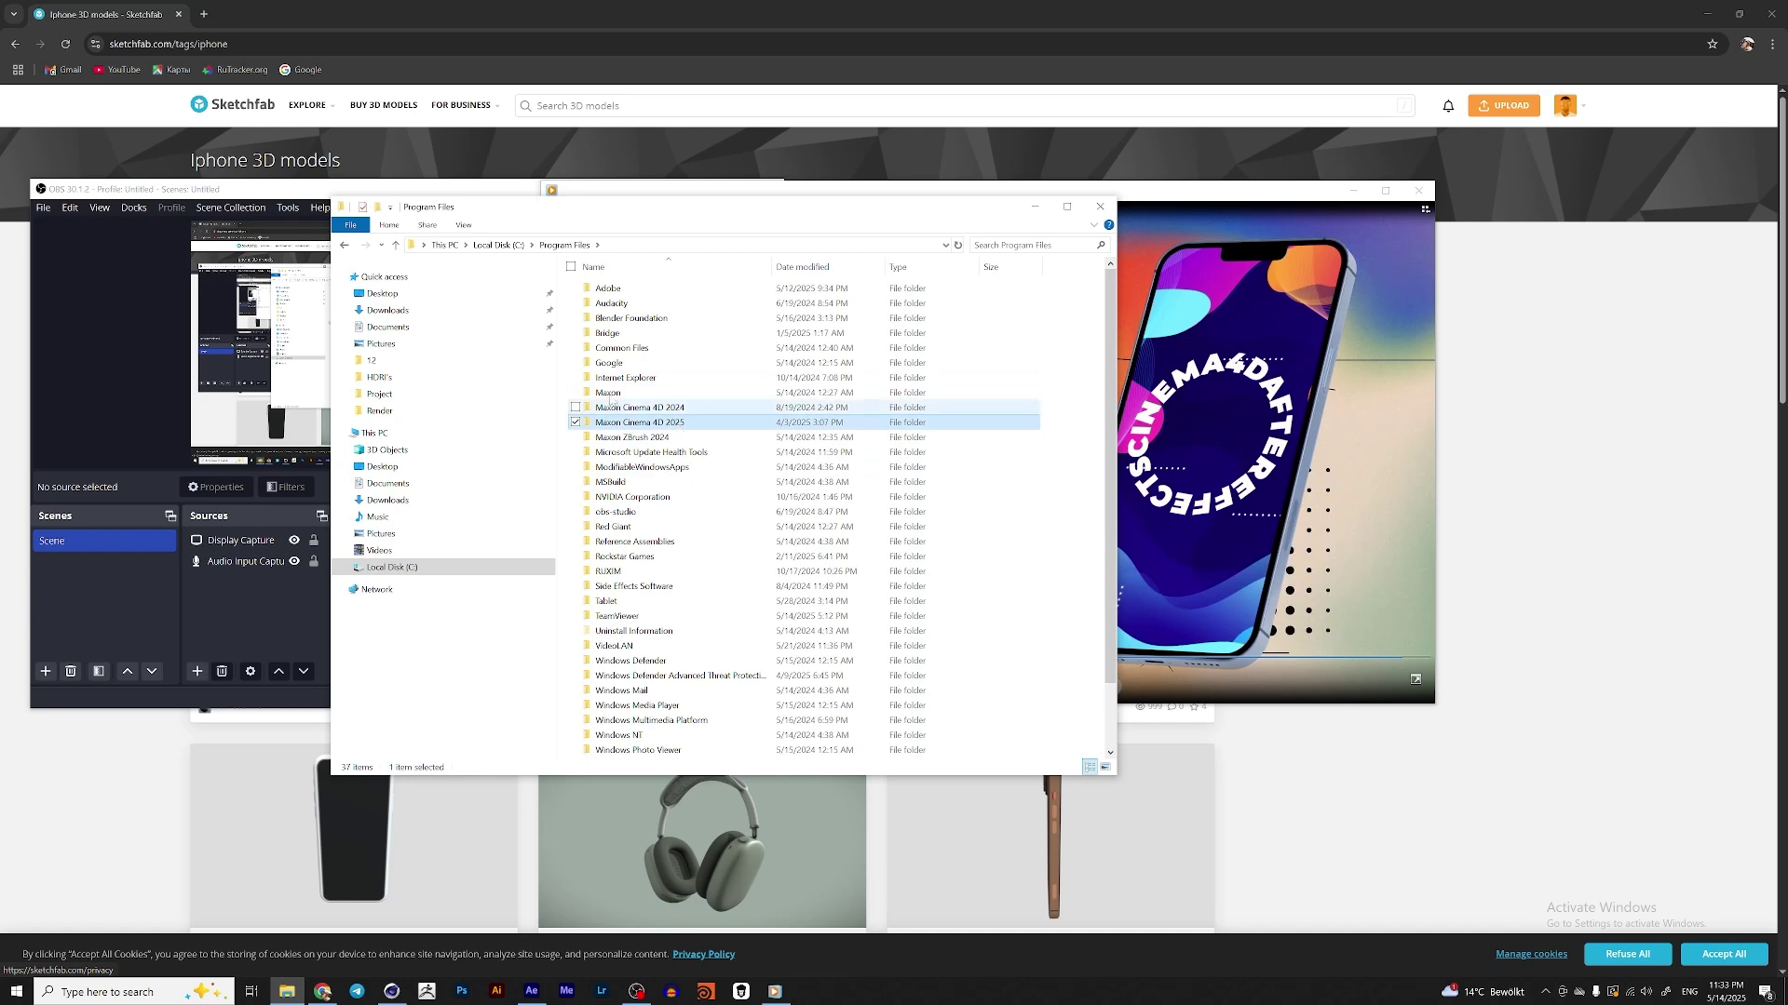
pyautogui.doubleClick(674, 423)
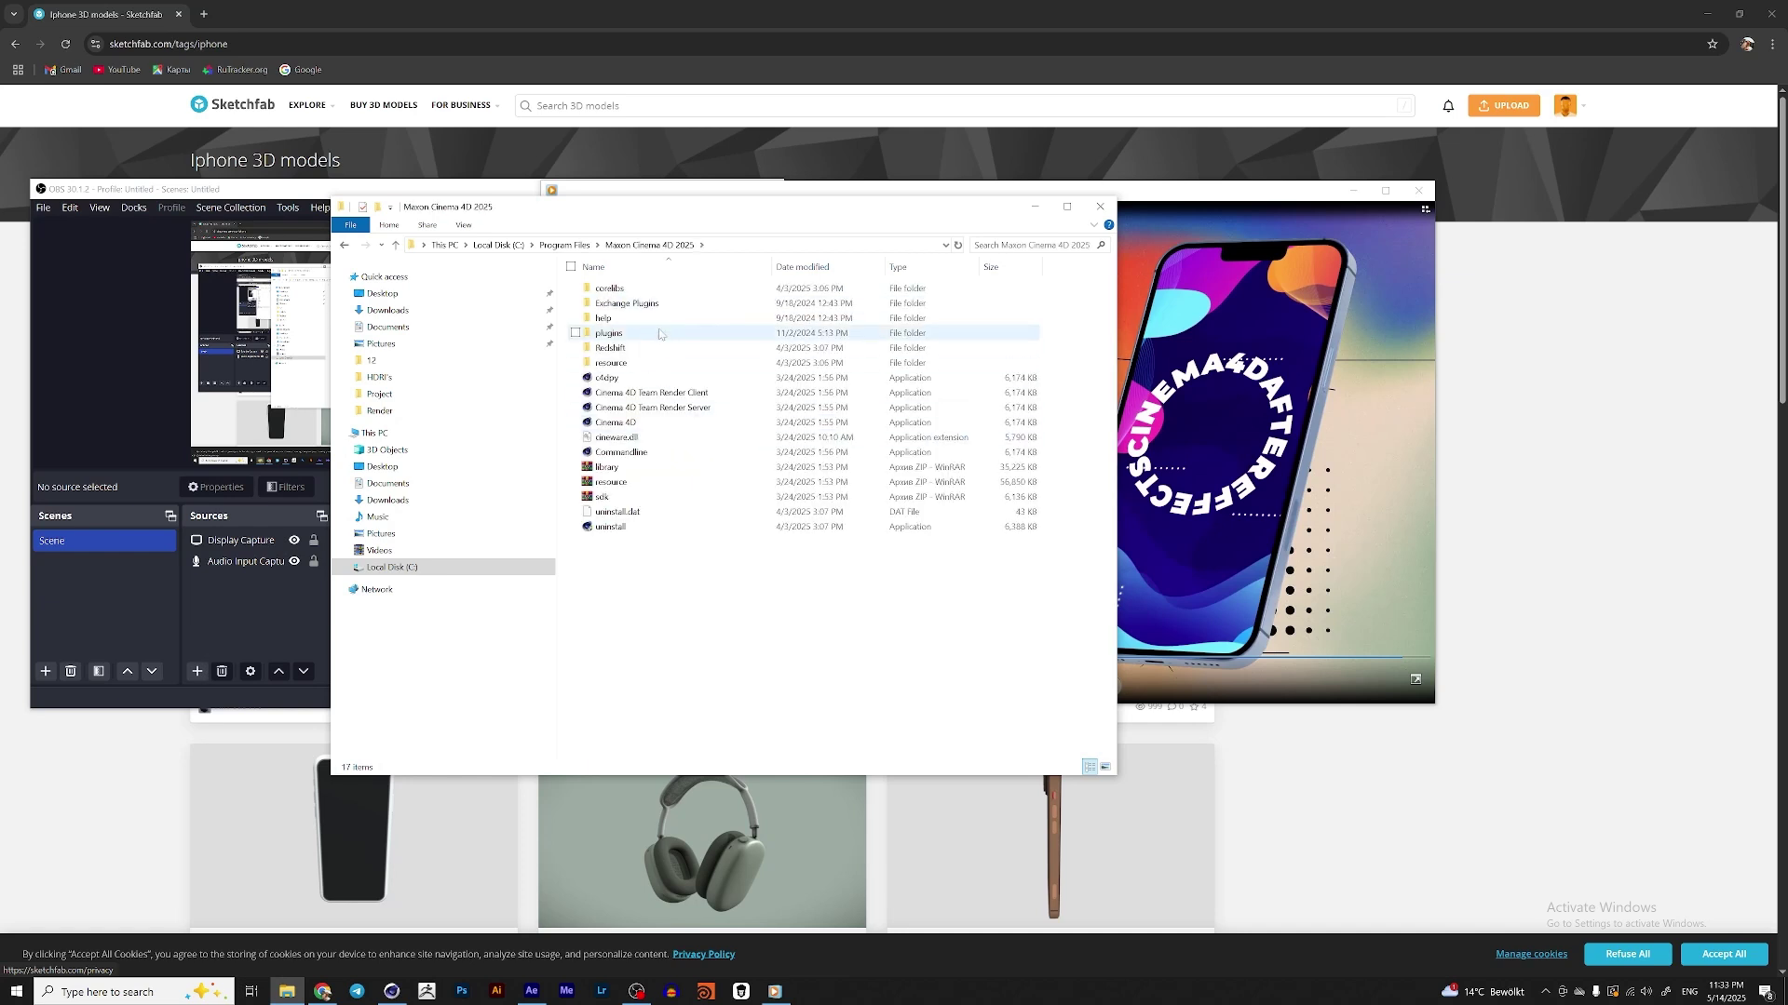
# - In Exchange Plugins, go through aftereffects, Importer, Win and CS_CC, and select the C4DImporter file
pyautogui.doubleClick(633, 304)
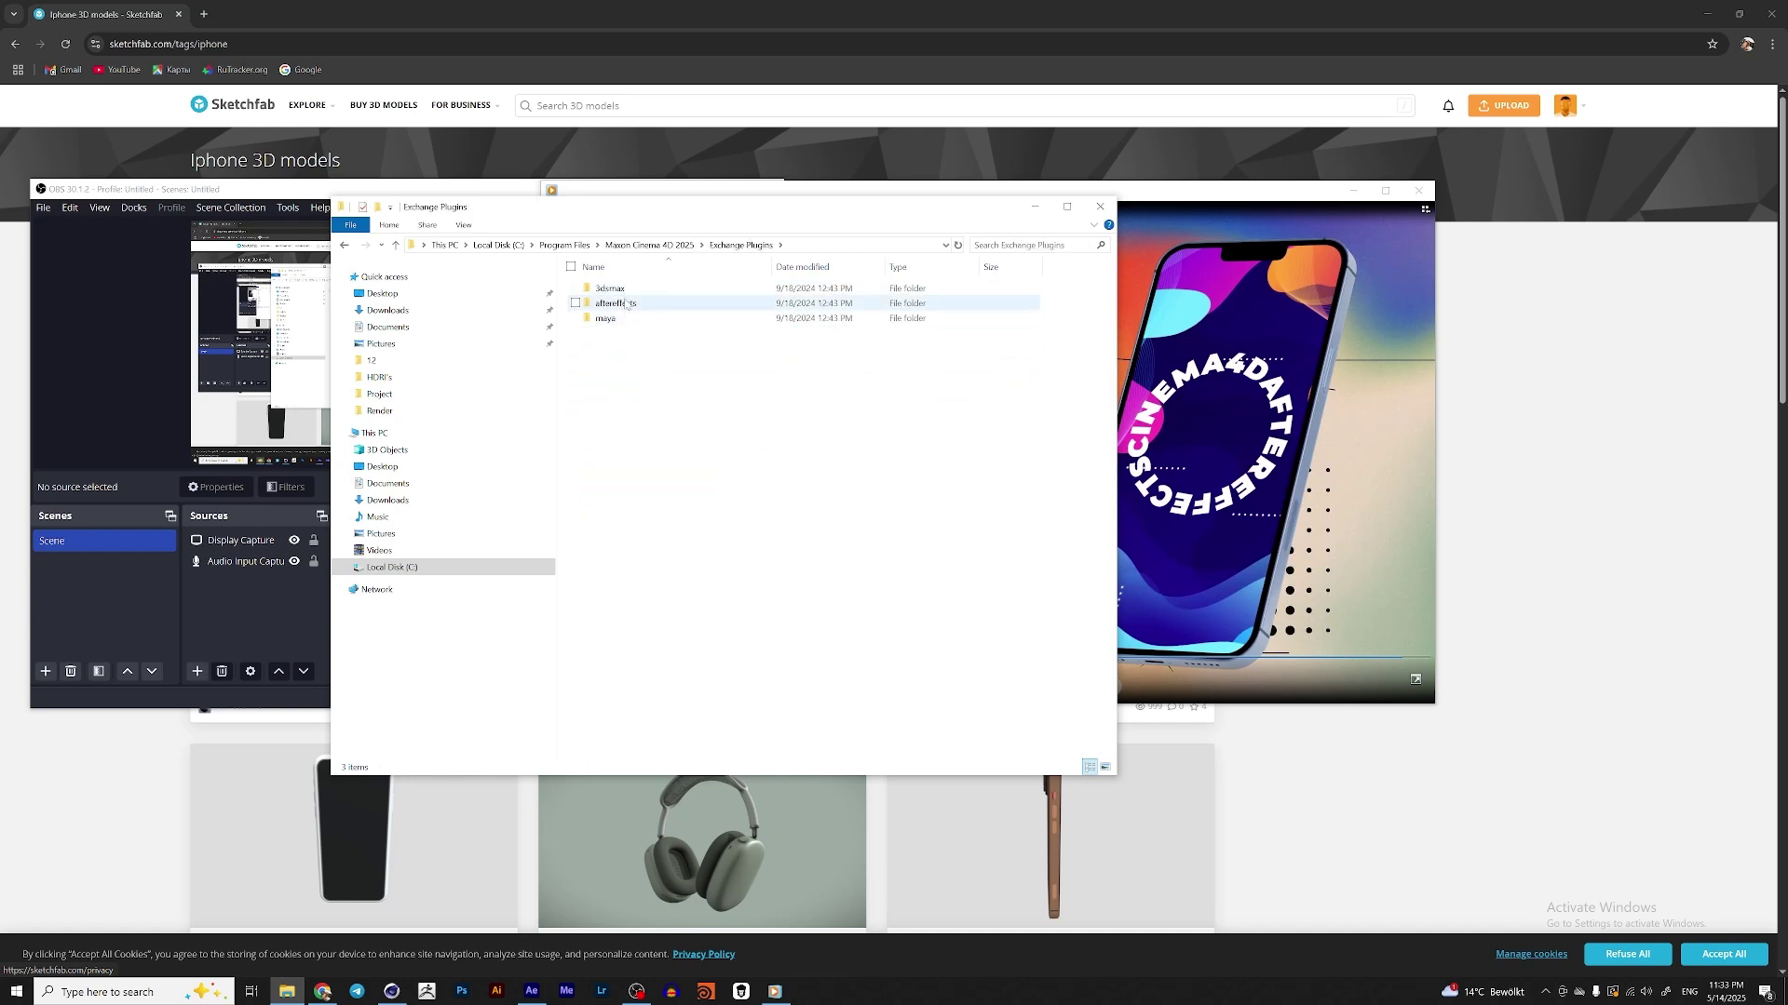
pyautogui.doubleClick(624, 304)
pyautogui.doubleClick(638, 296)
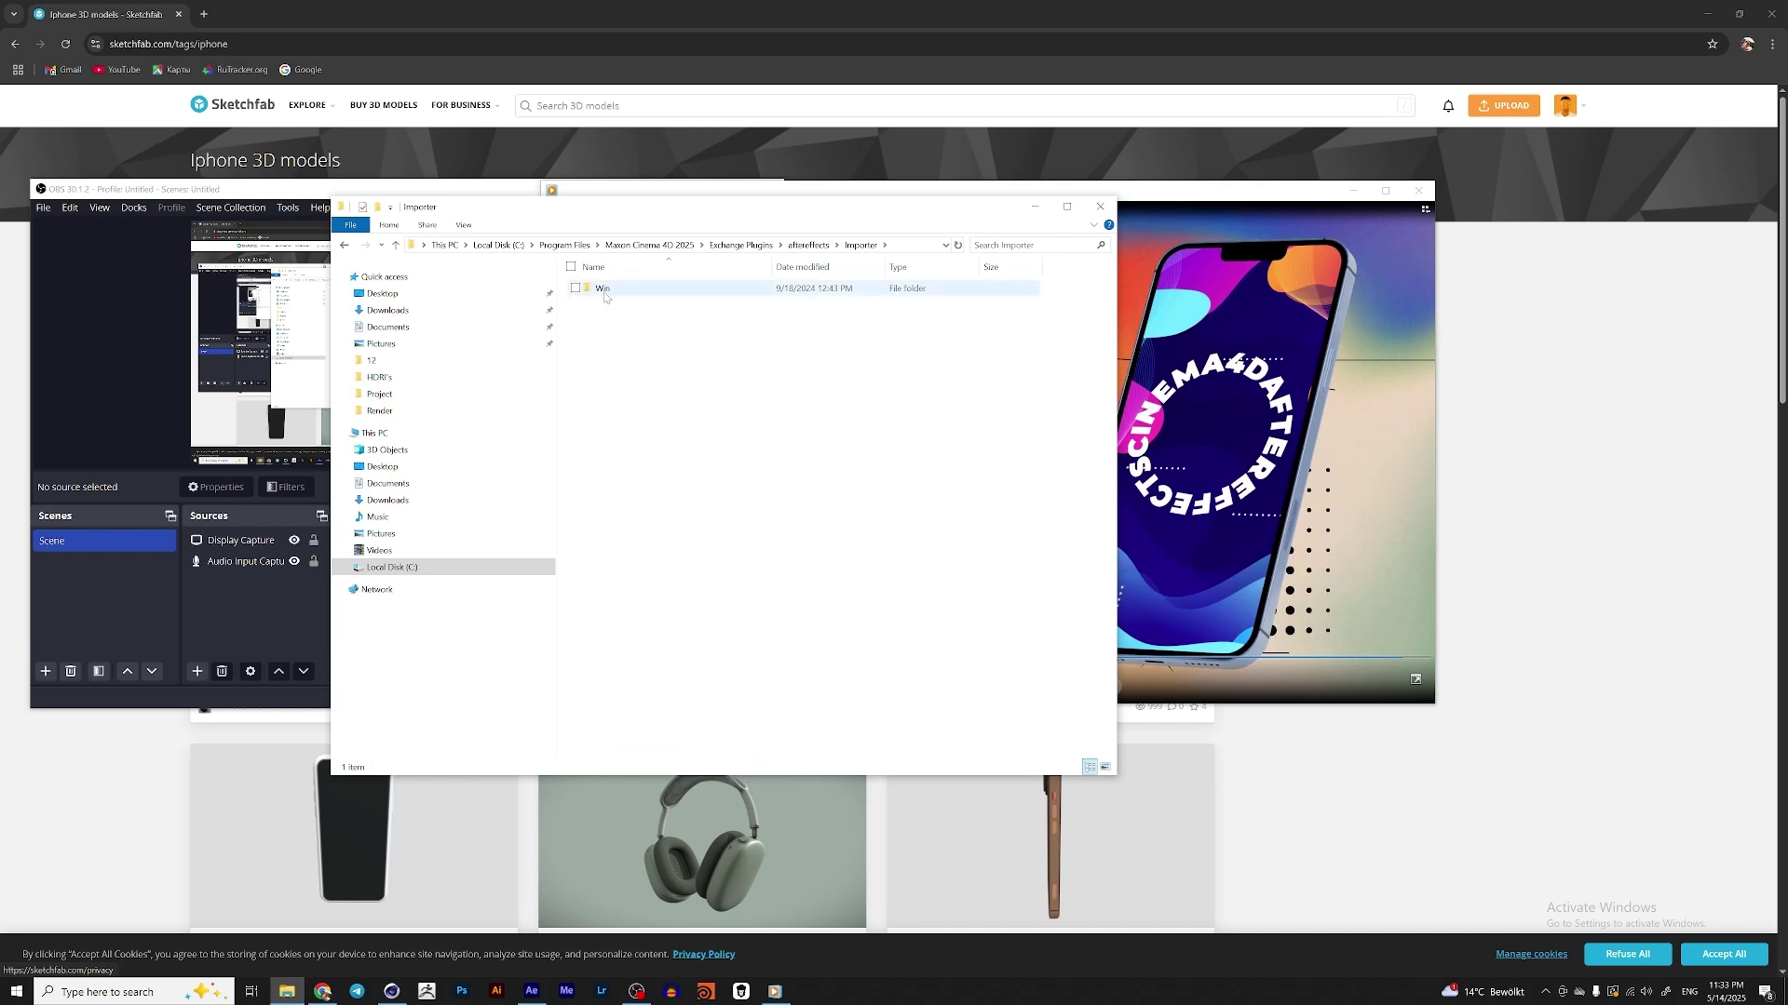
pyautogui.doubleClick(601, 290)
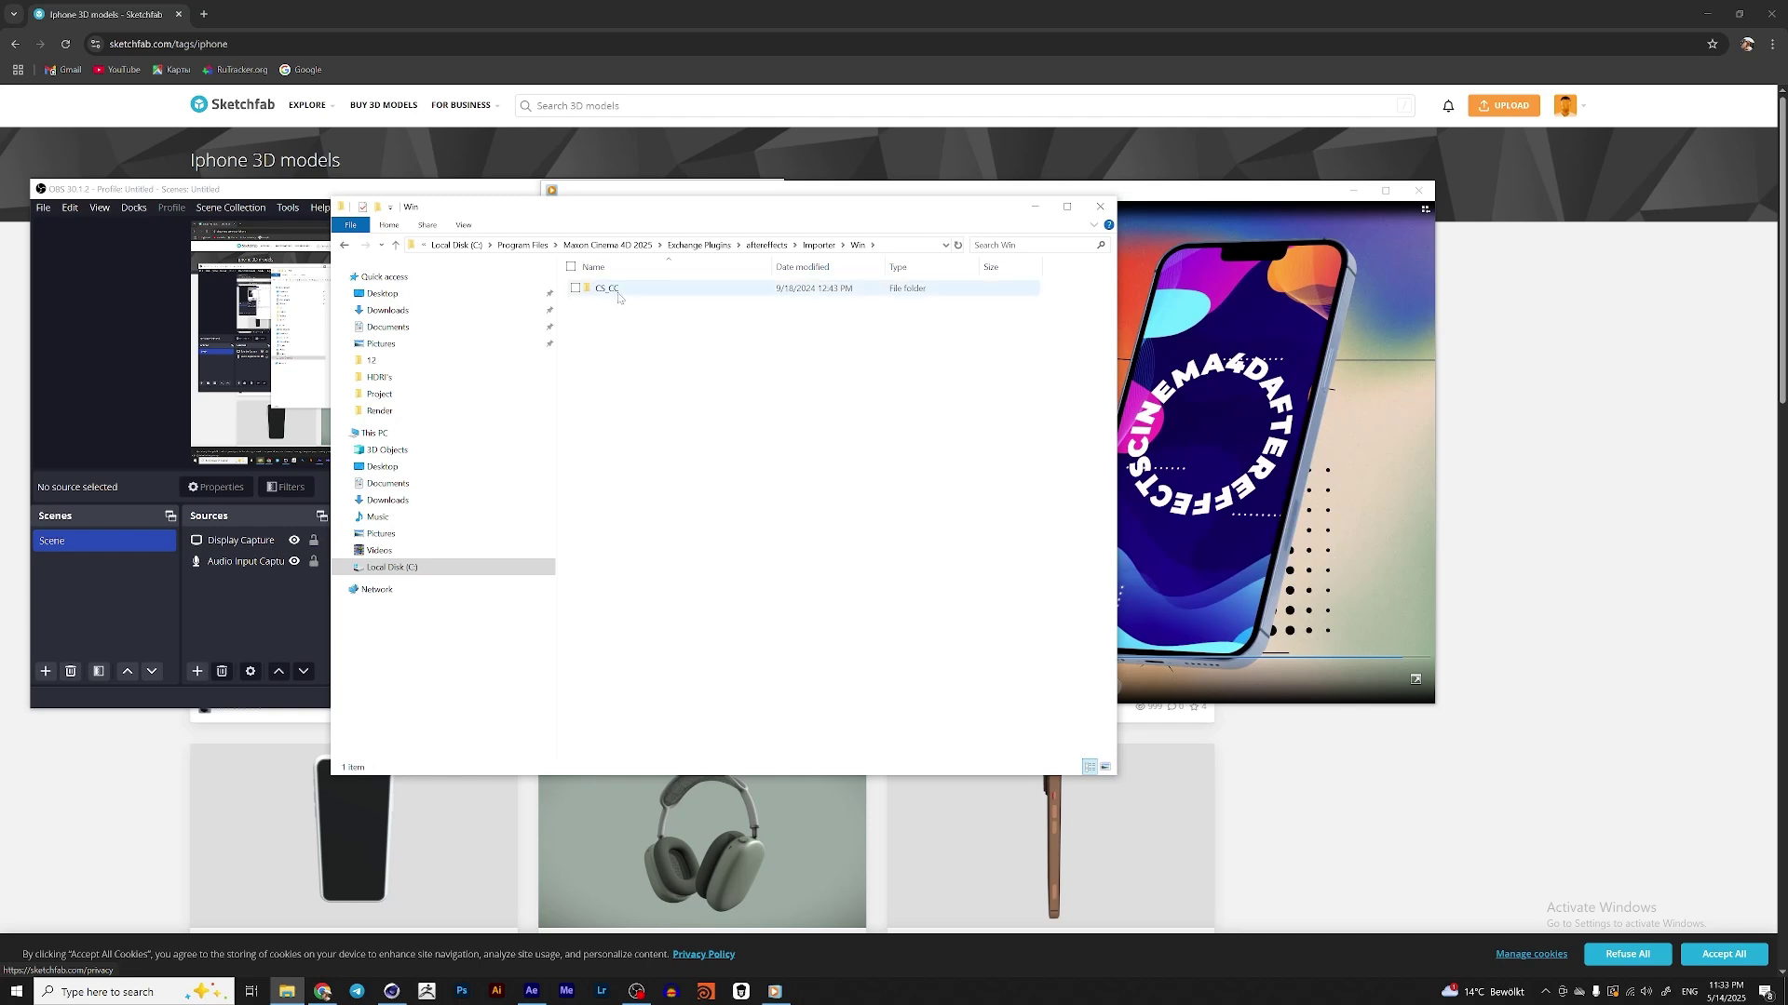
pyautogui.doubleClick(609, 290)
pyautogui.click(627, 296)
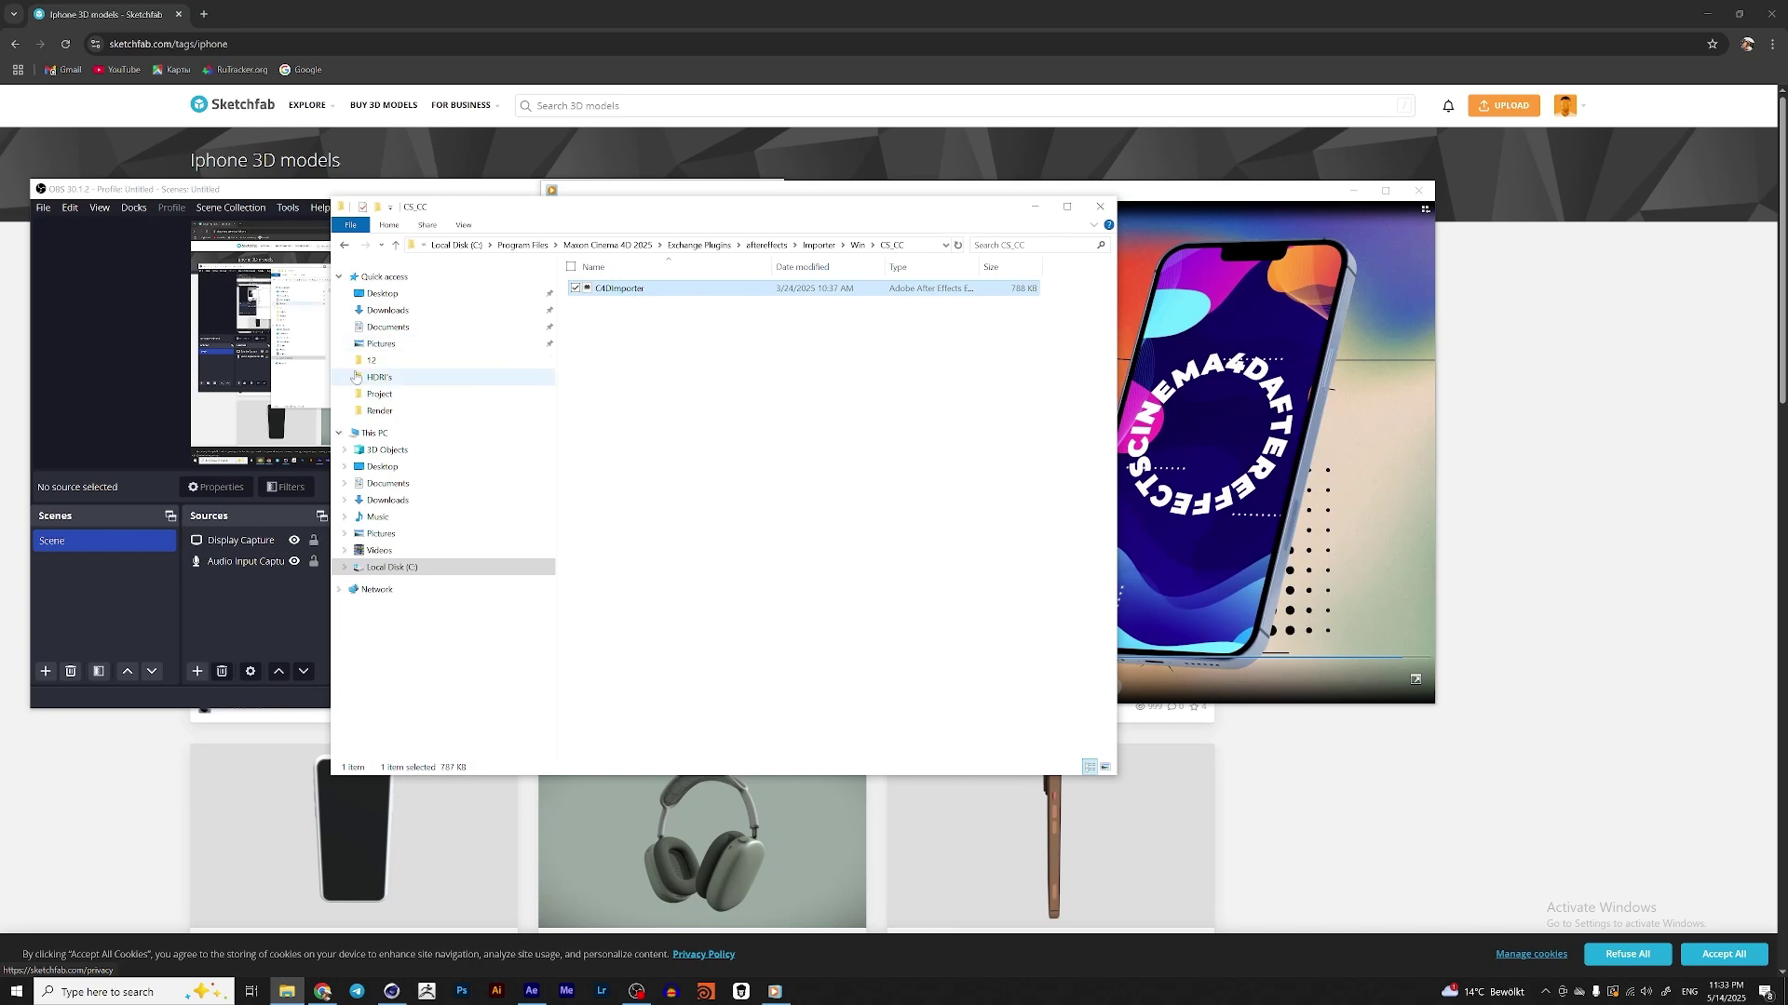
# - Open the Plug-ins folder inside the Adobe After Effects 2024 Support Files on drive C
pyautogui.click(382, 434)
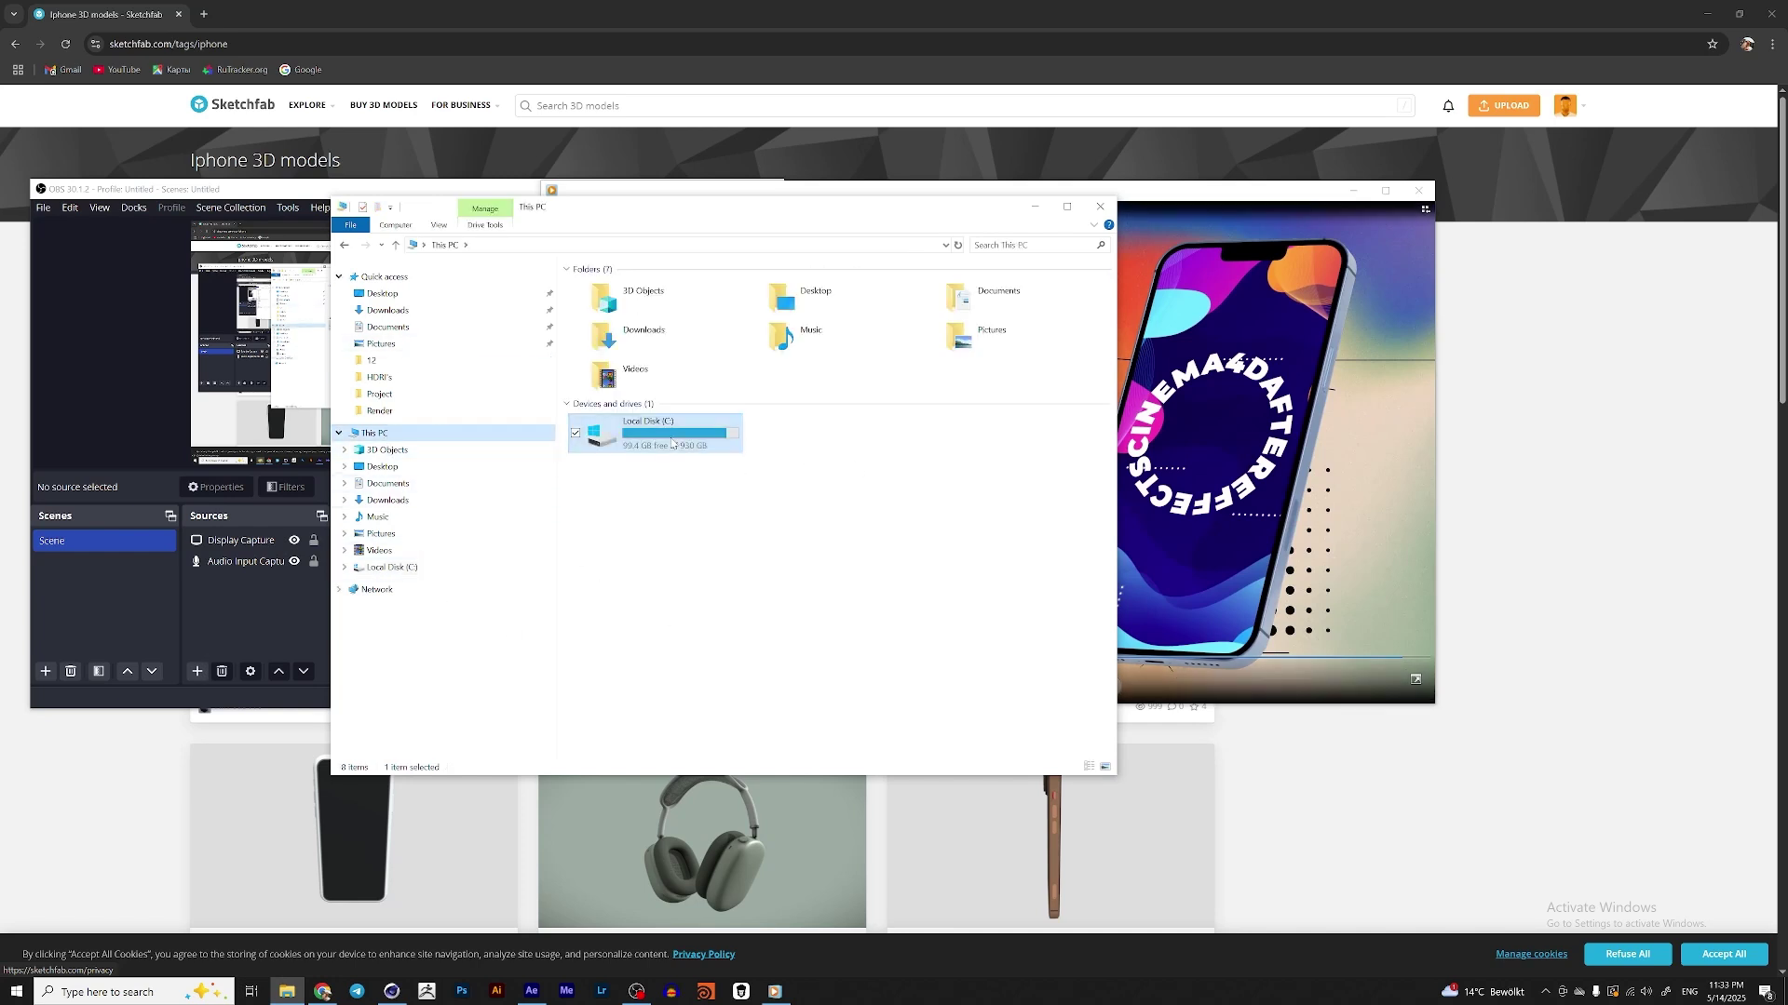
pyautogui.doubleClick(633, 427)
pyautogui.doubleClick(670, 377)
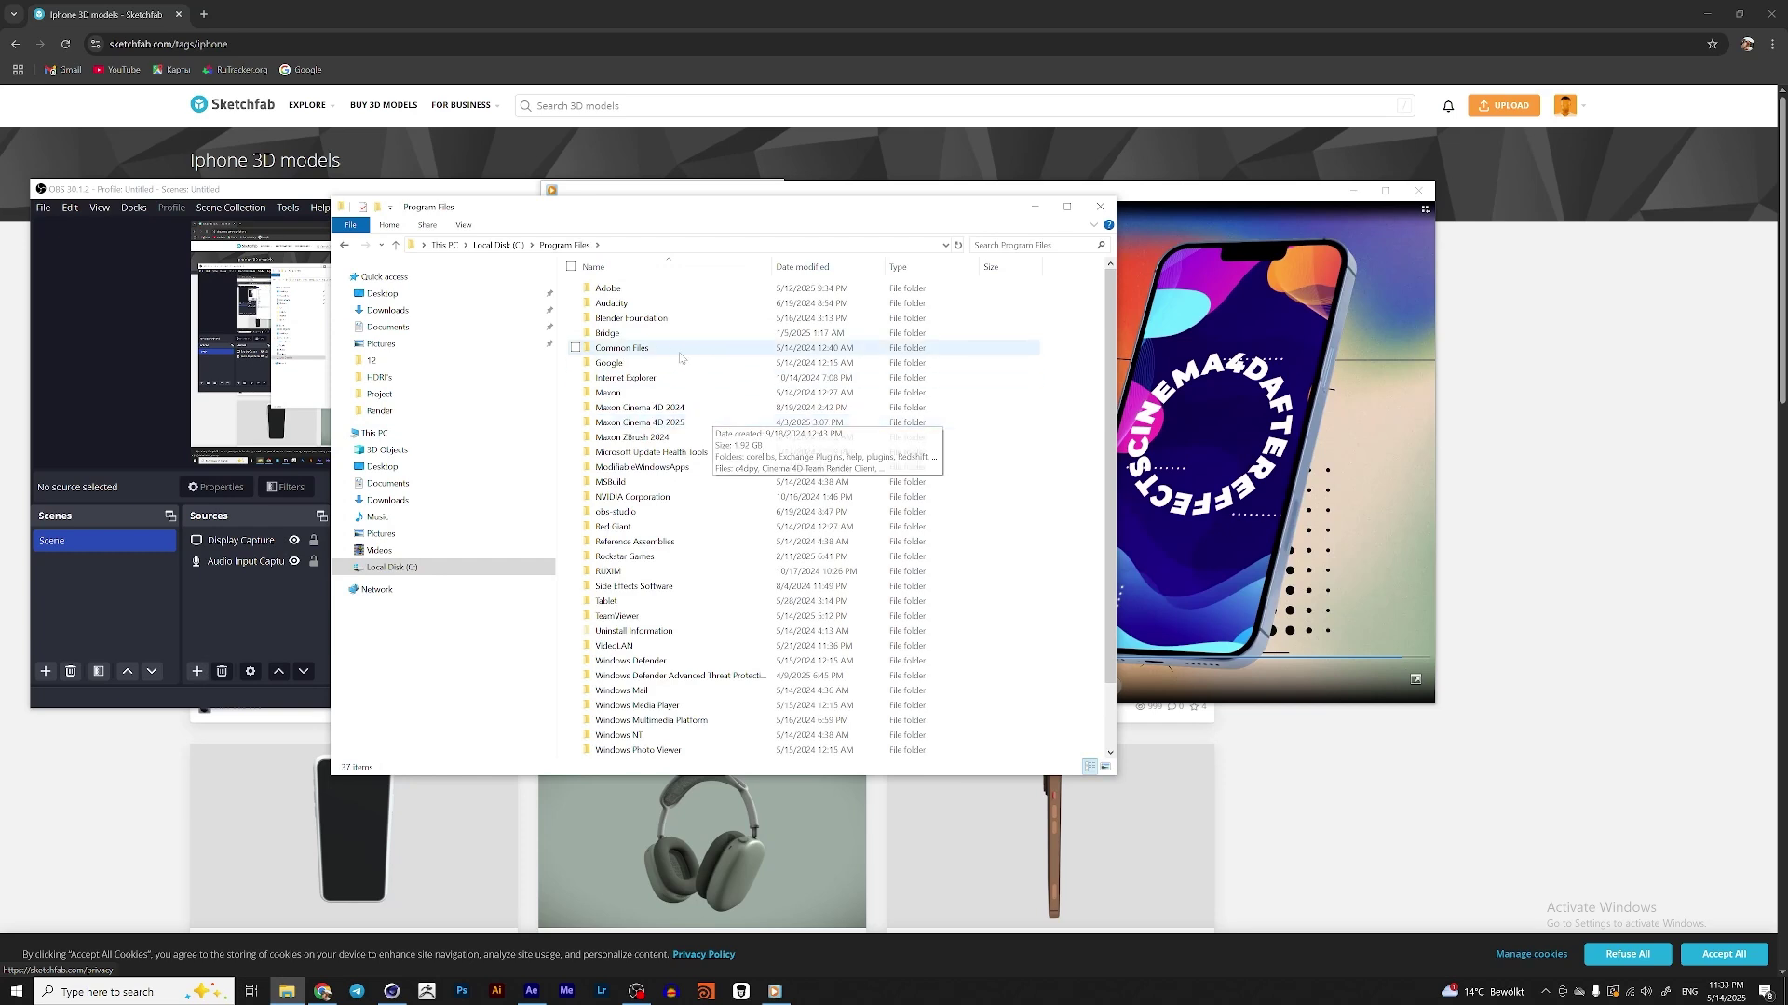
pyautogui.doubleClick(614, 291)
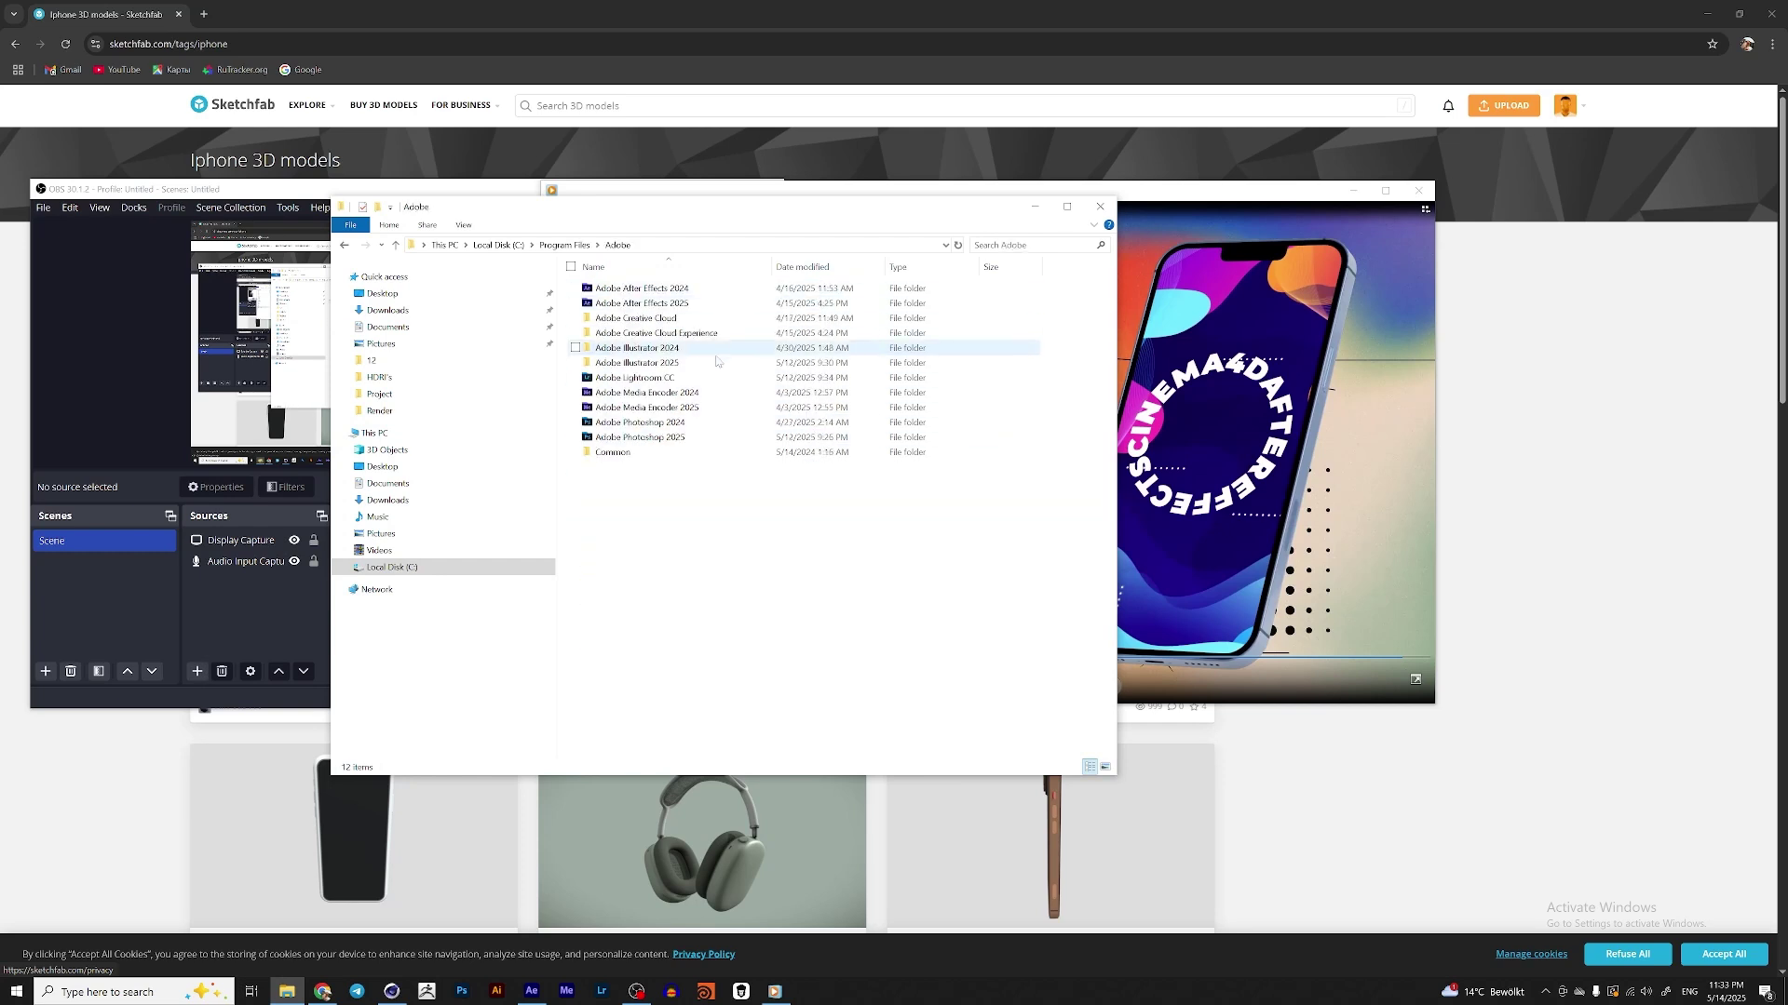
pyautogui.doubleClick(689, 290)
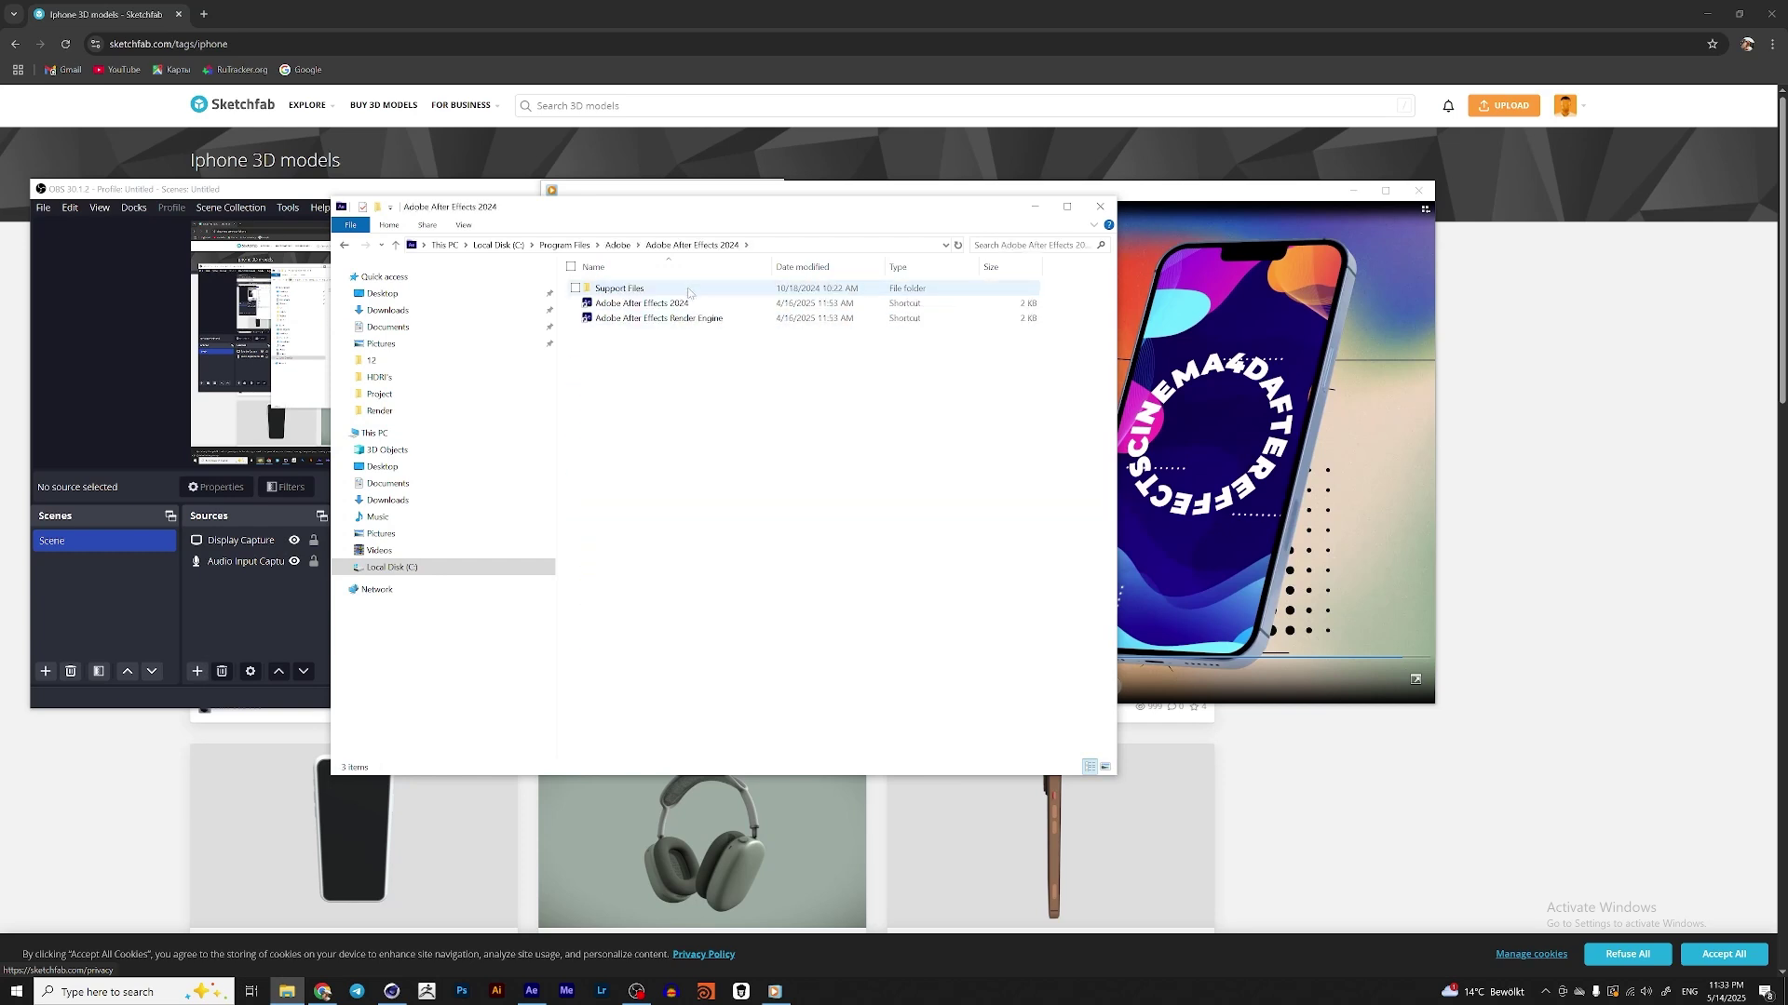
pyautogui.doubleClick(627, 291)
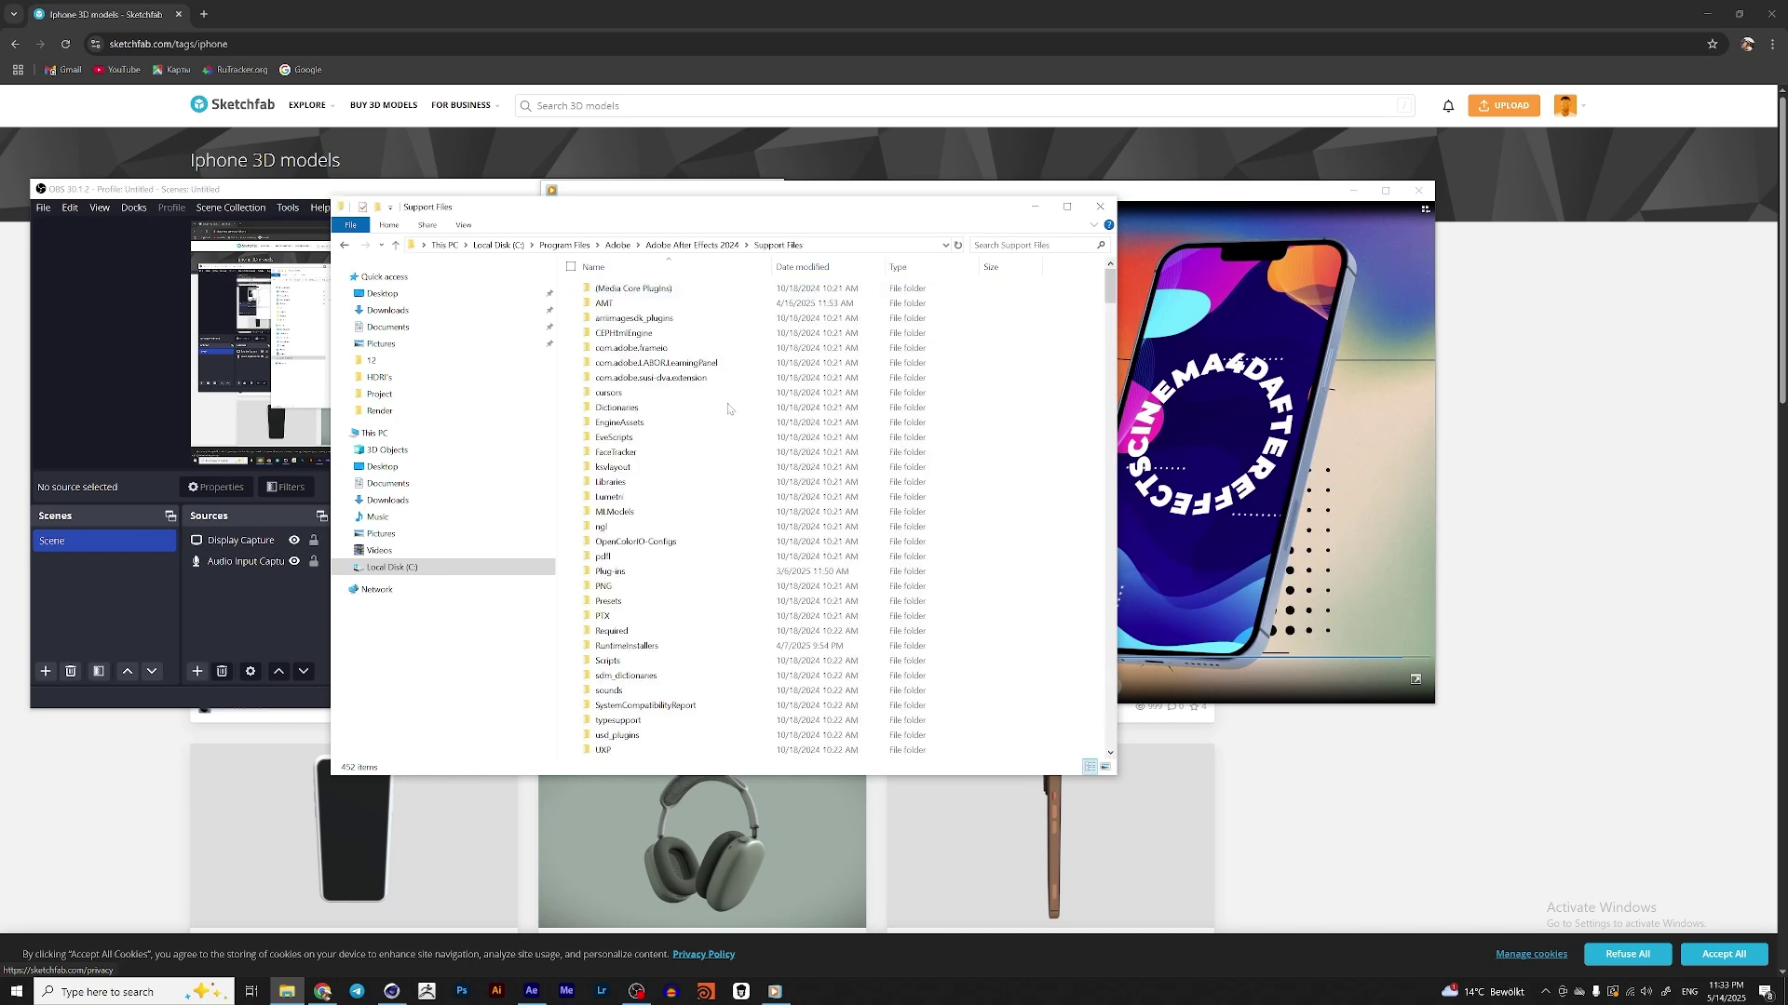
pyautogui.click(634, 570)
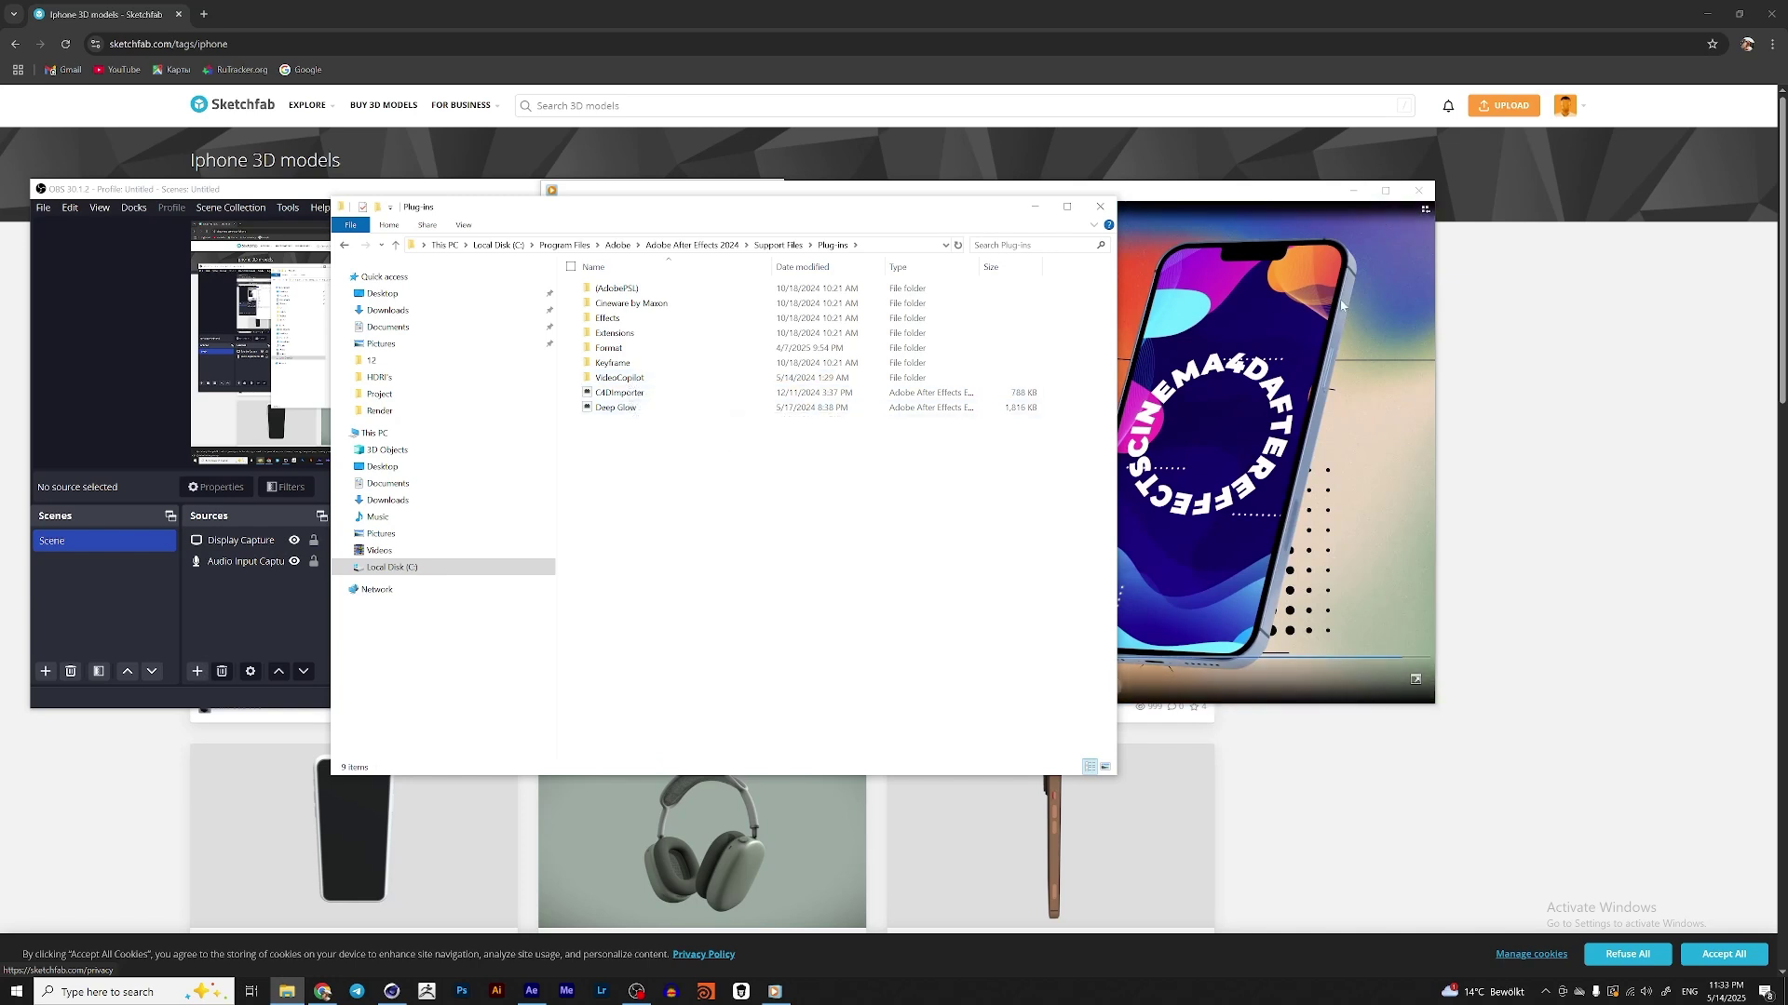
# - Play the reference animation once more and put the File Explorer window away
pyautogui.click(1290, 203)
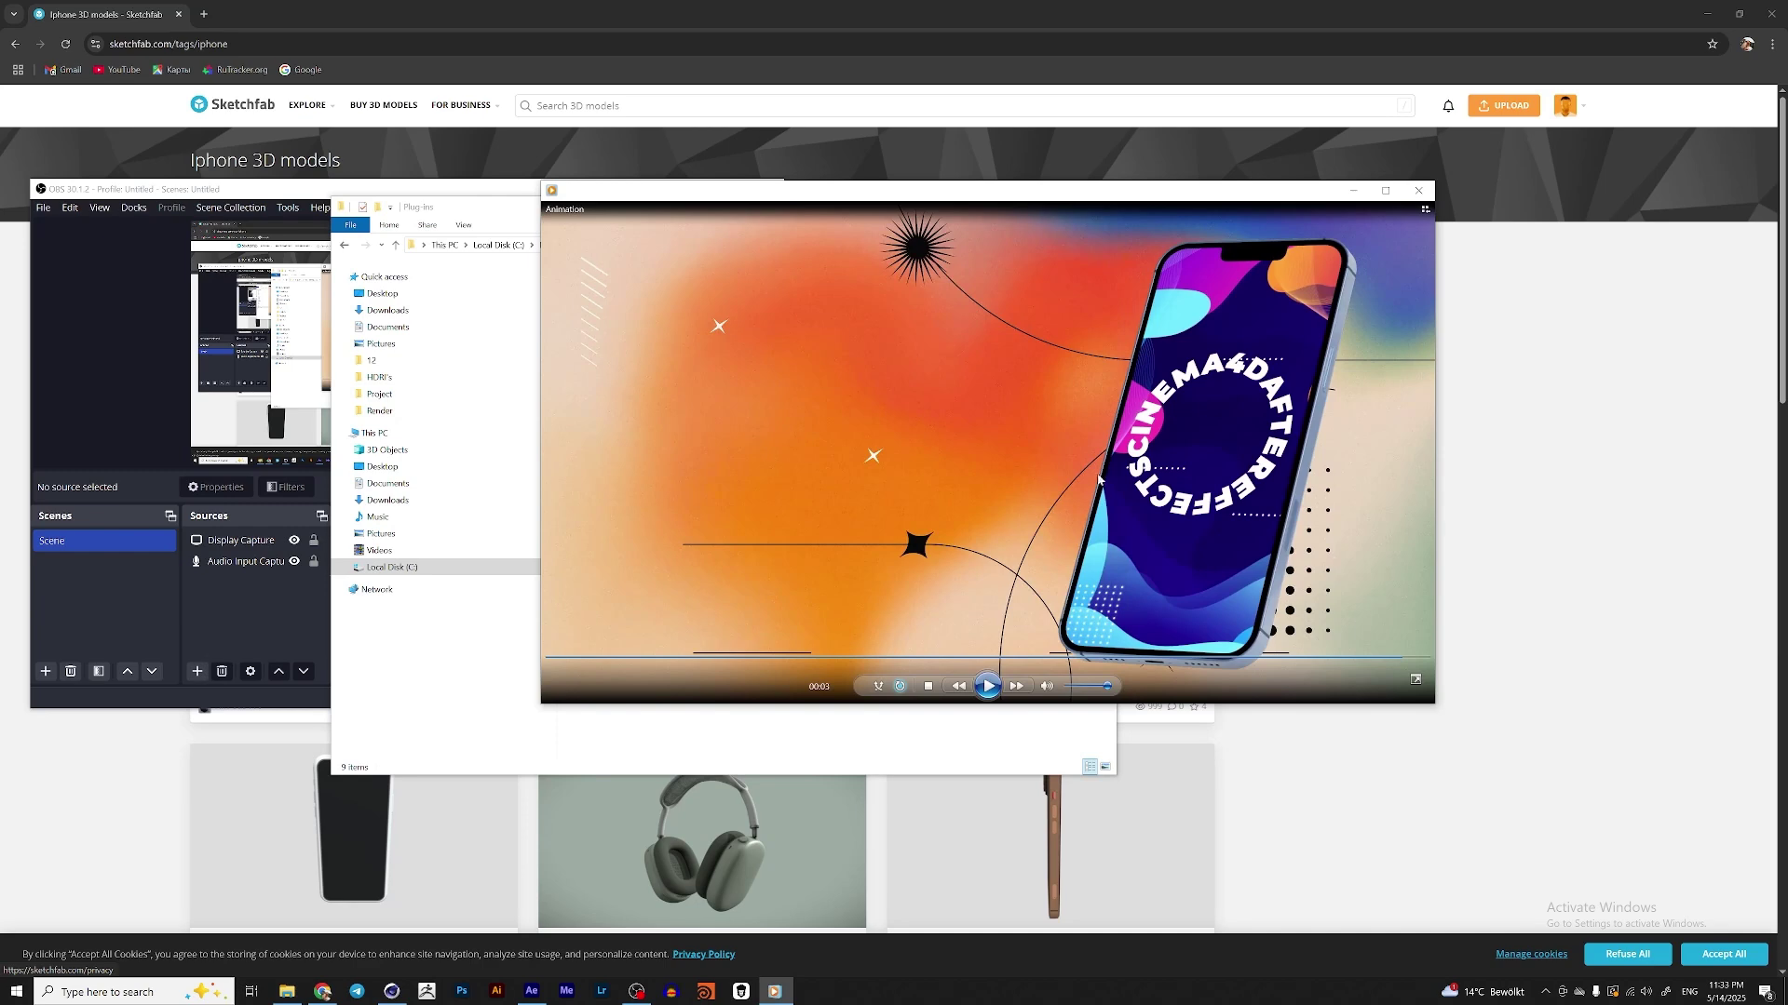
pyautogui.click(987, 687)
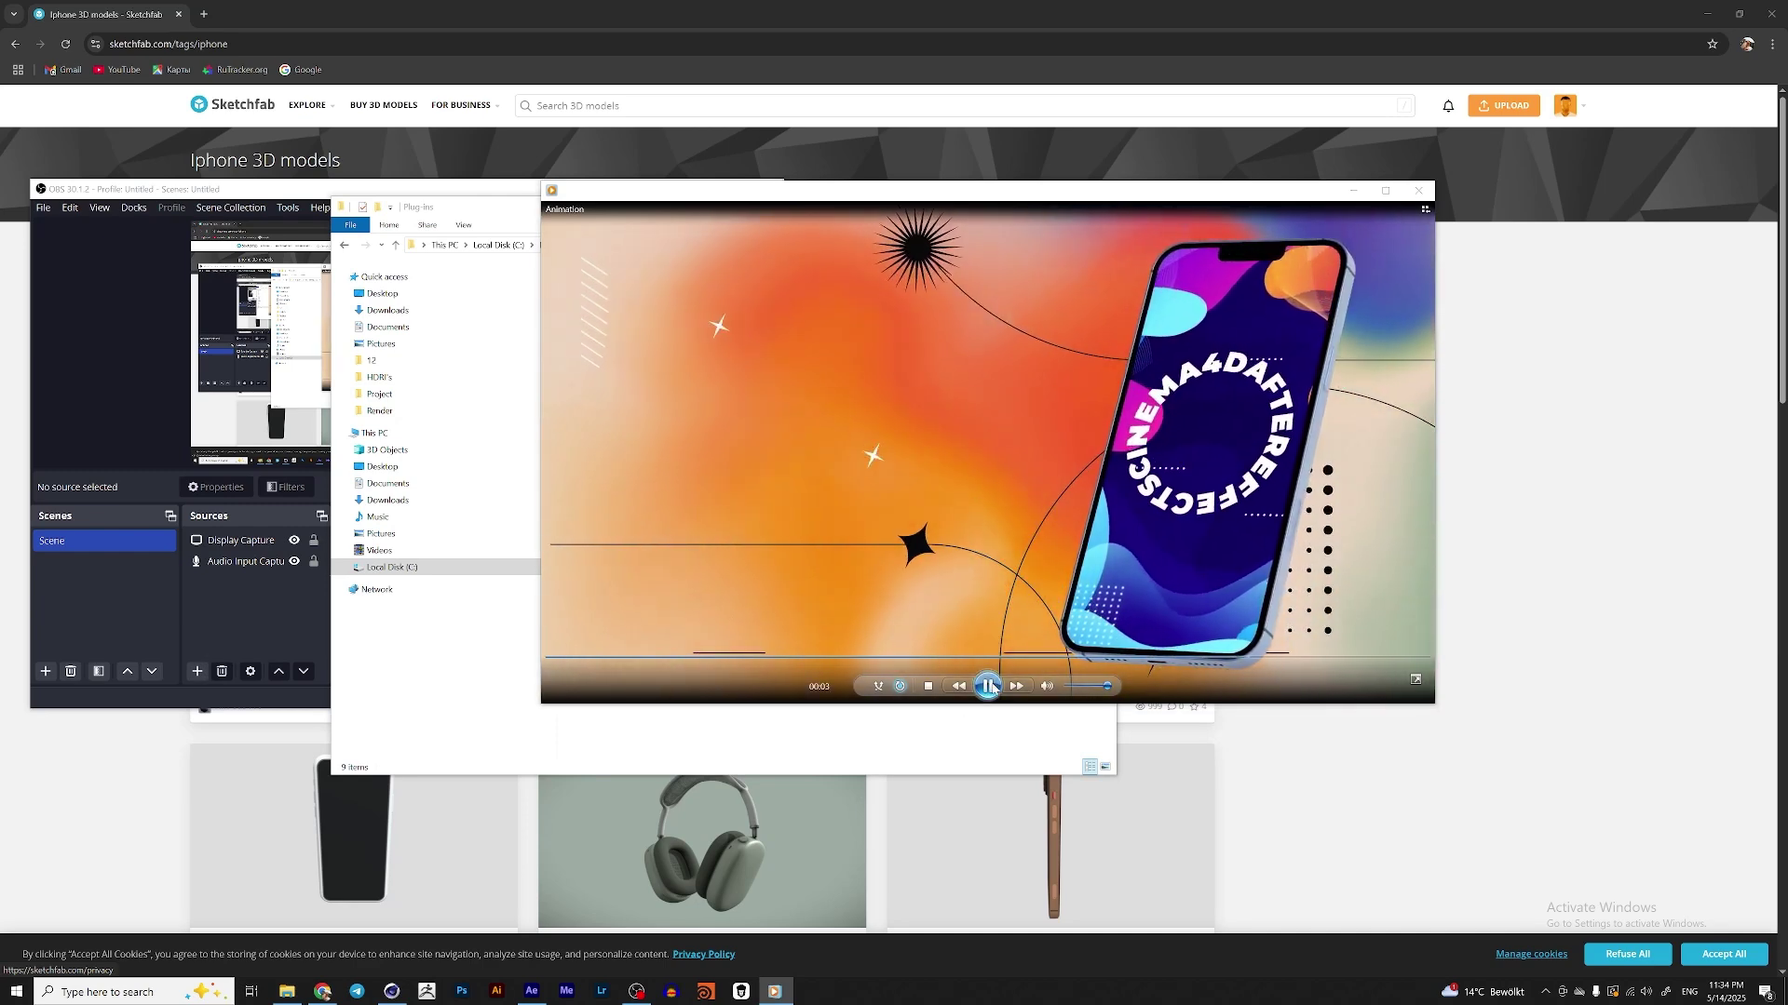
pyautogui.click(526, 227)
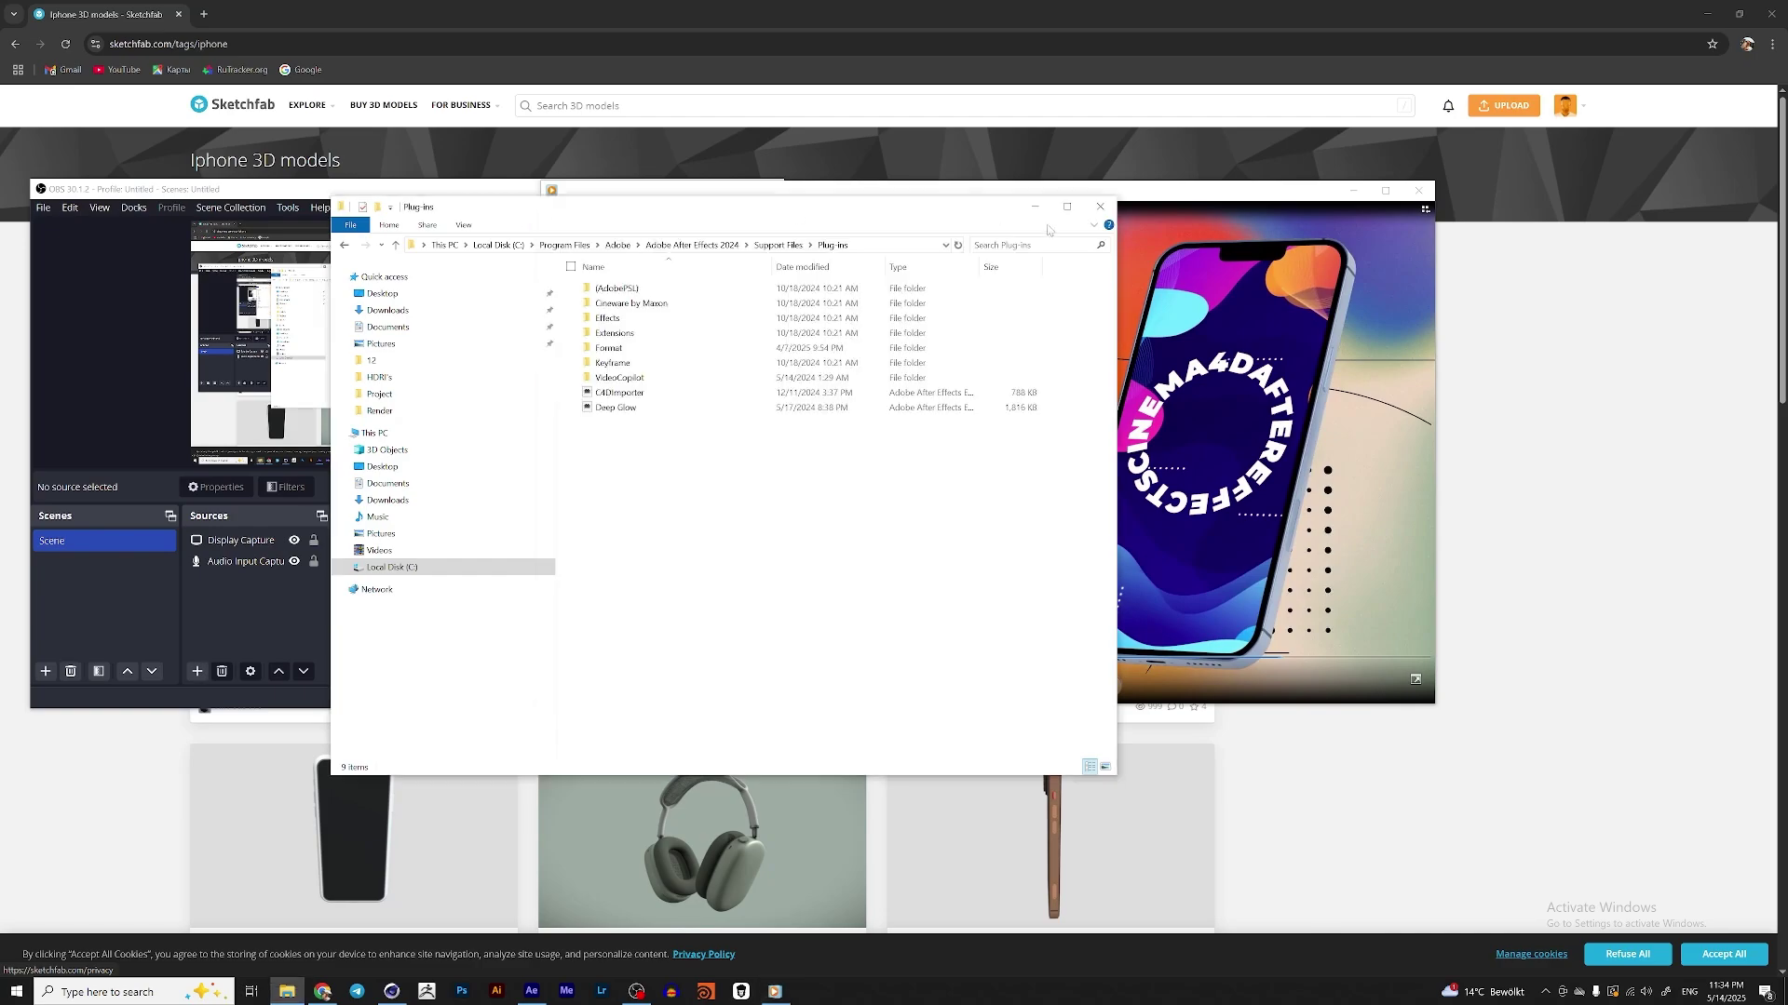
pyautogui.click(287, 992)
# - Switch to Cinema 4D and select the Phone null
pyautogui.click(392, 992)
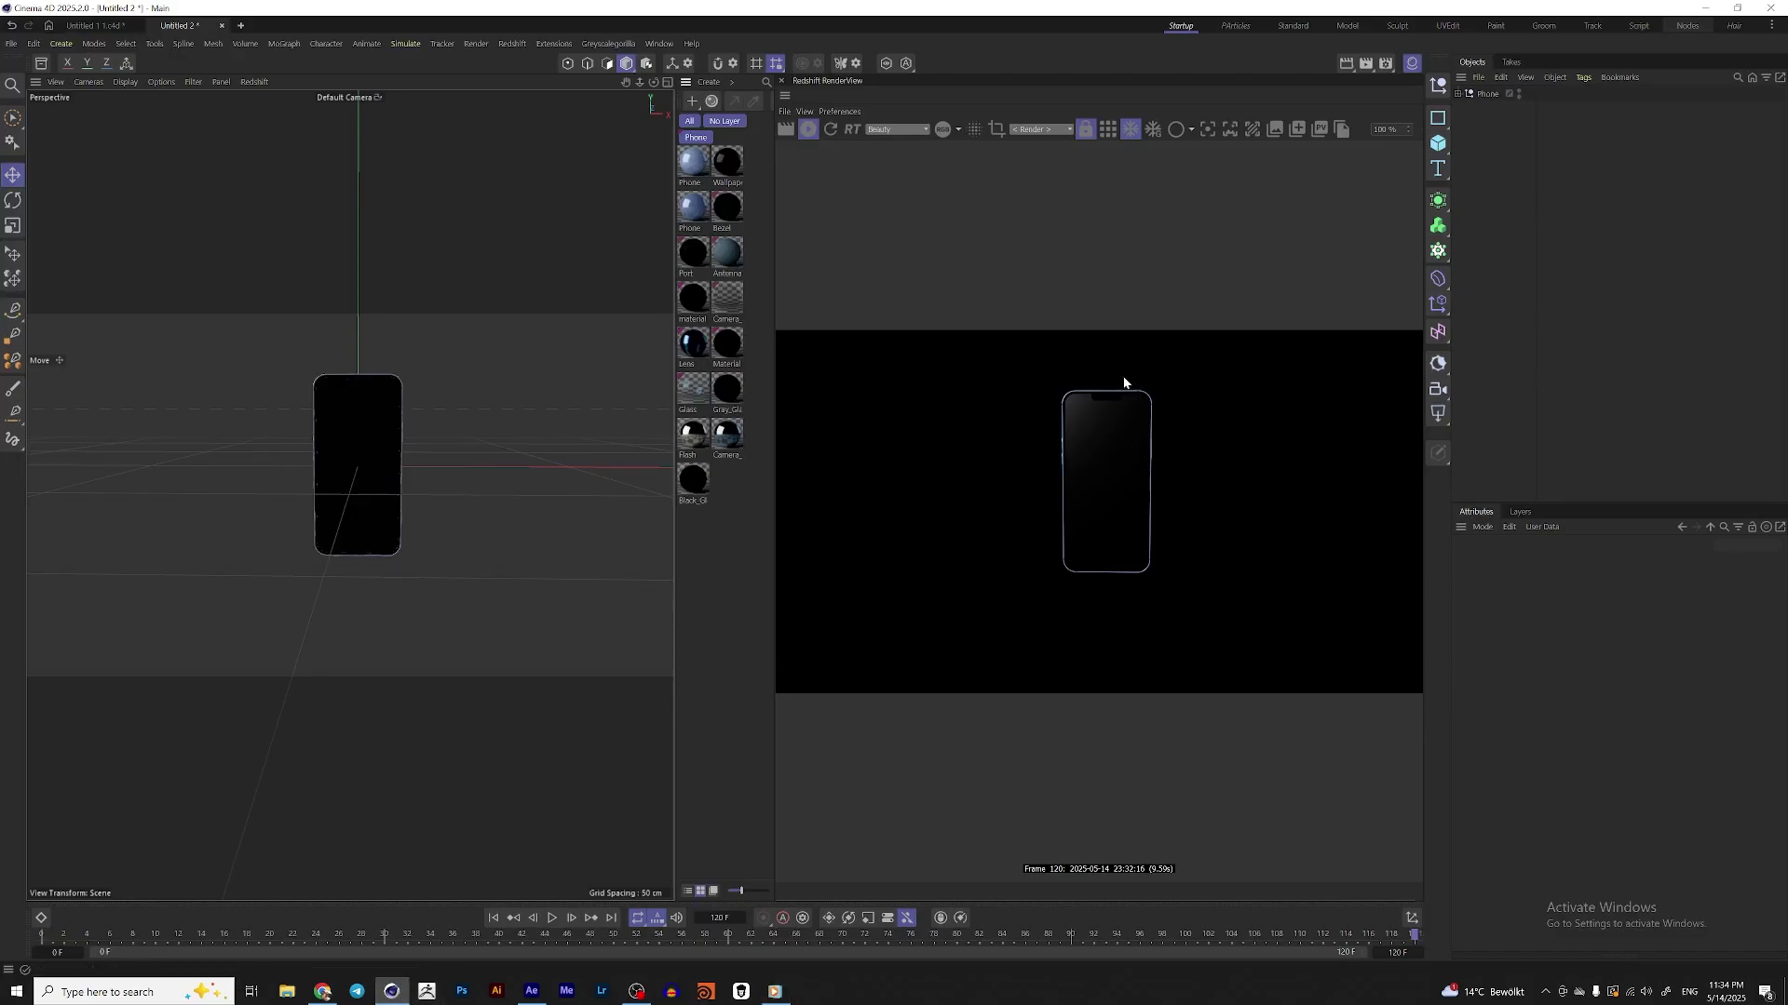
pyautogui.click(1490, 95)
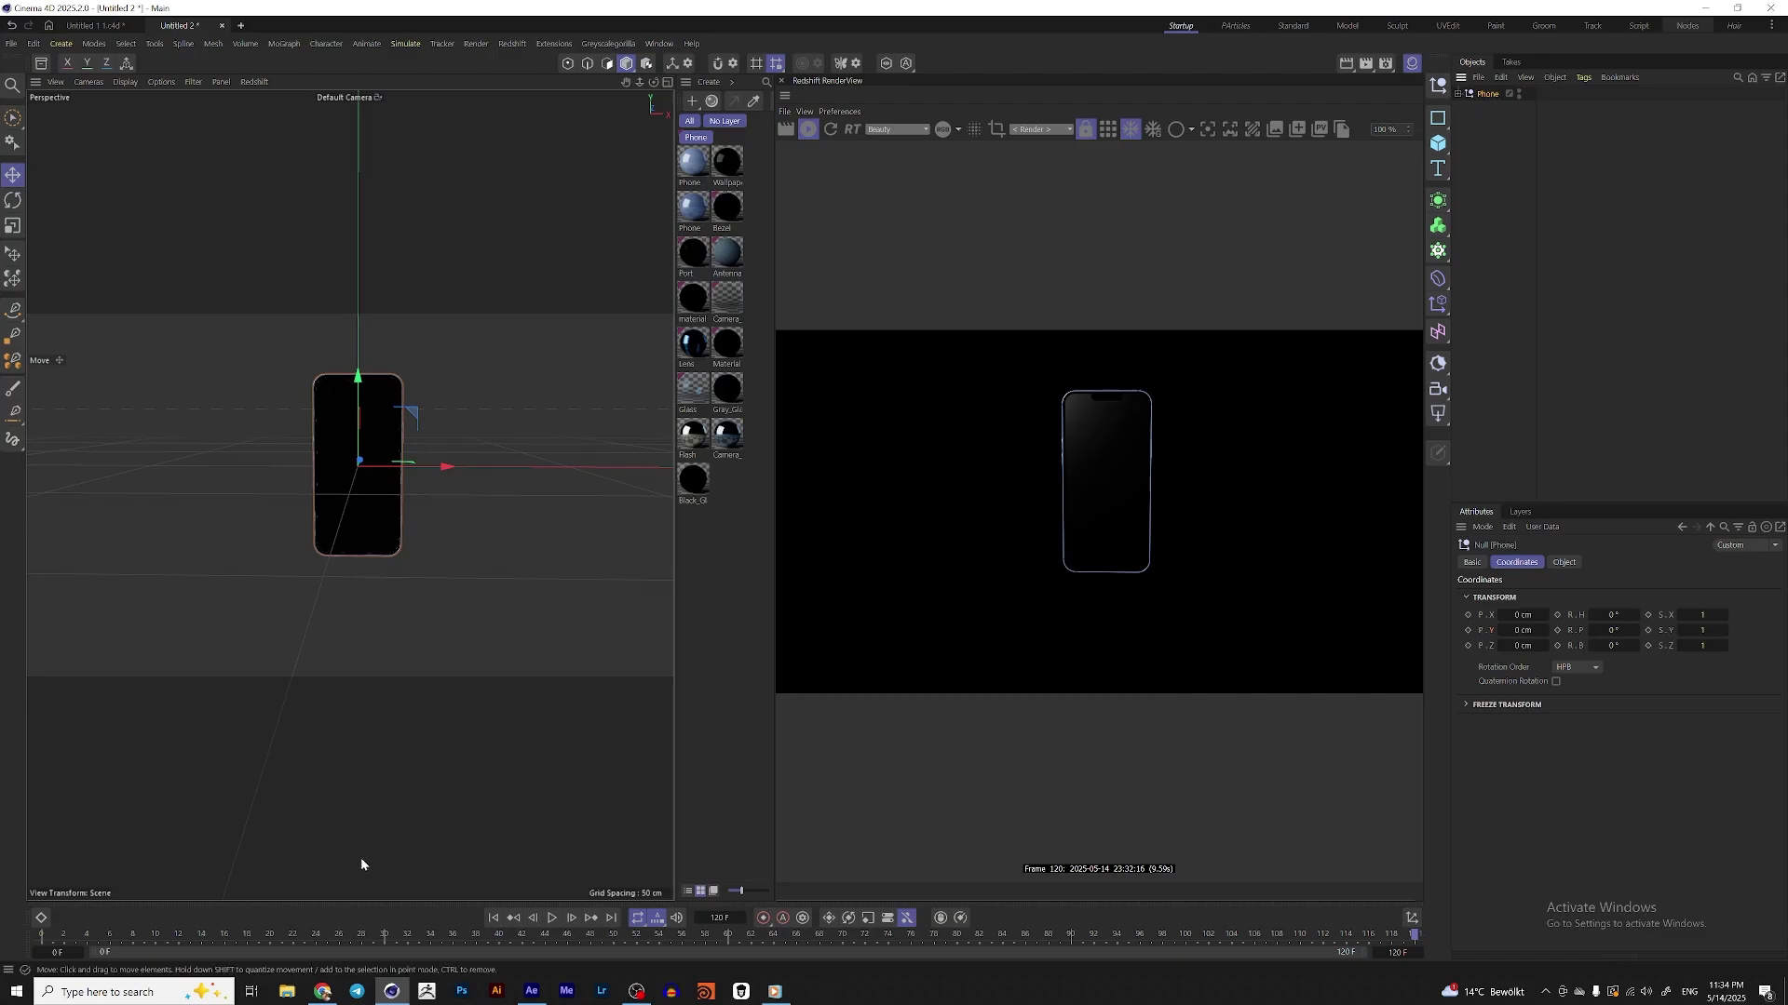
# - Switch to the browser, look through the iPhone 3D models on Sketchfab, and return to Cinema 4D
pyautogui.click(322, 991)
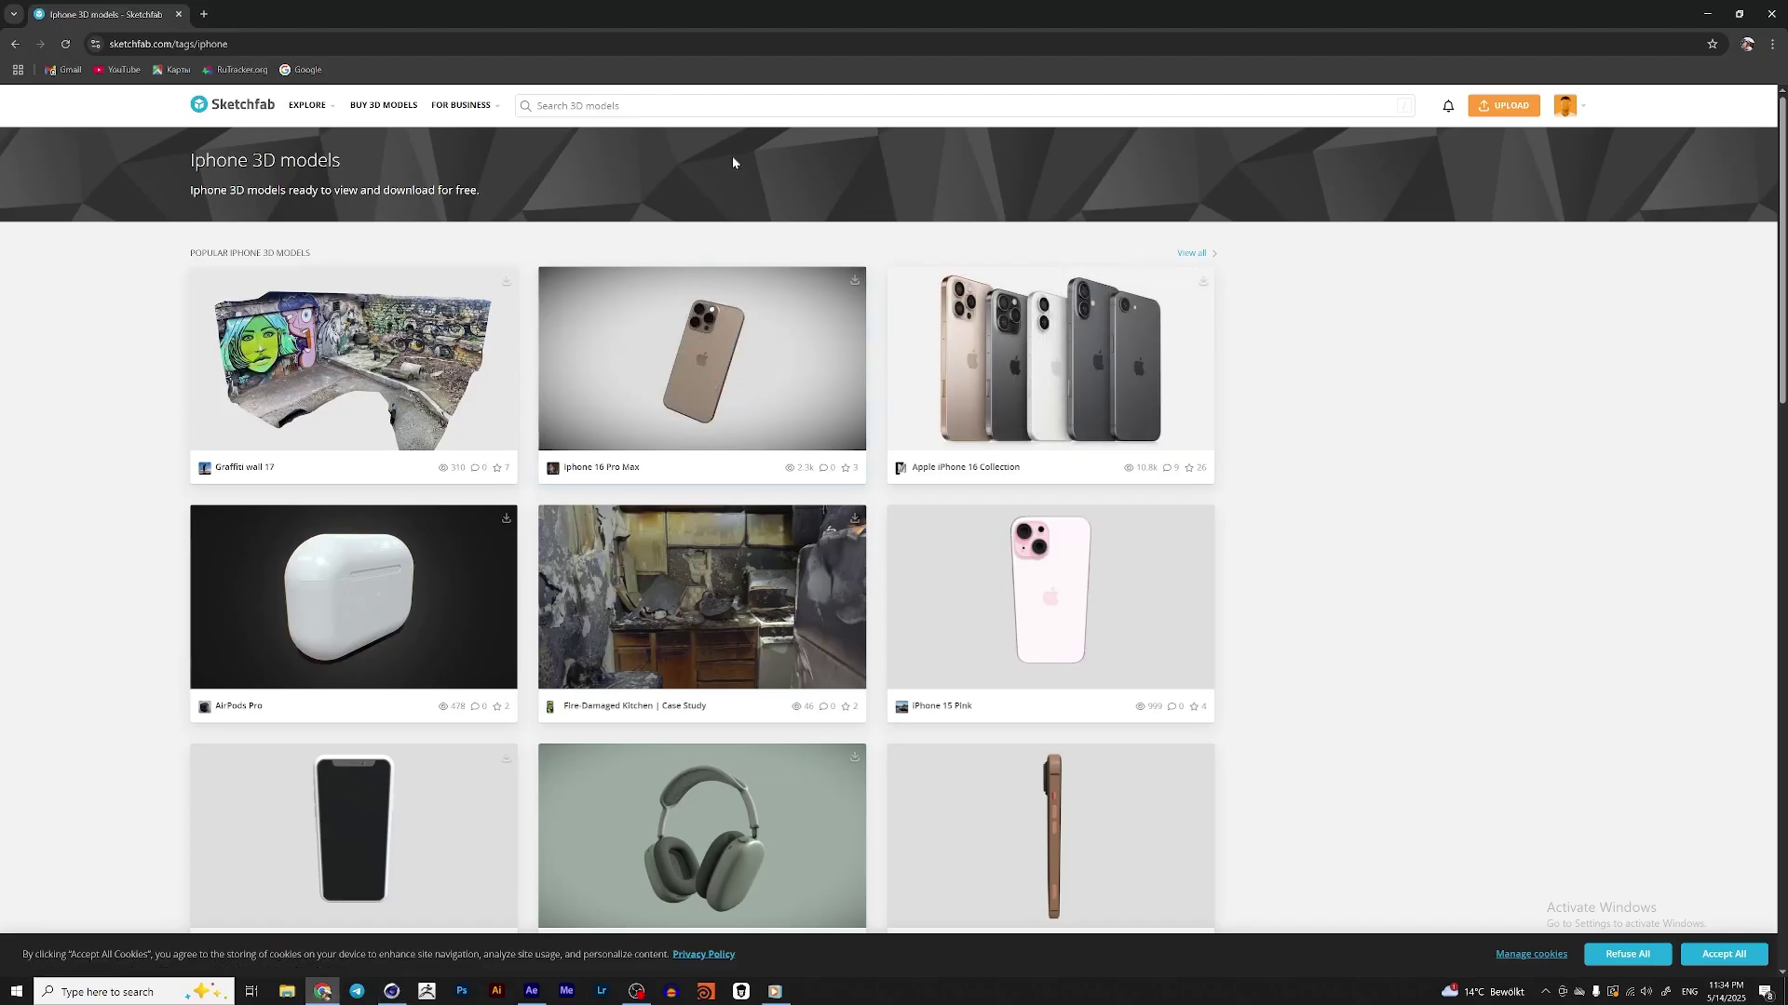
pyautogui.scroll(-8, 1077, 500)
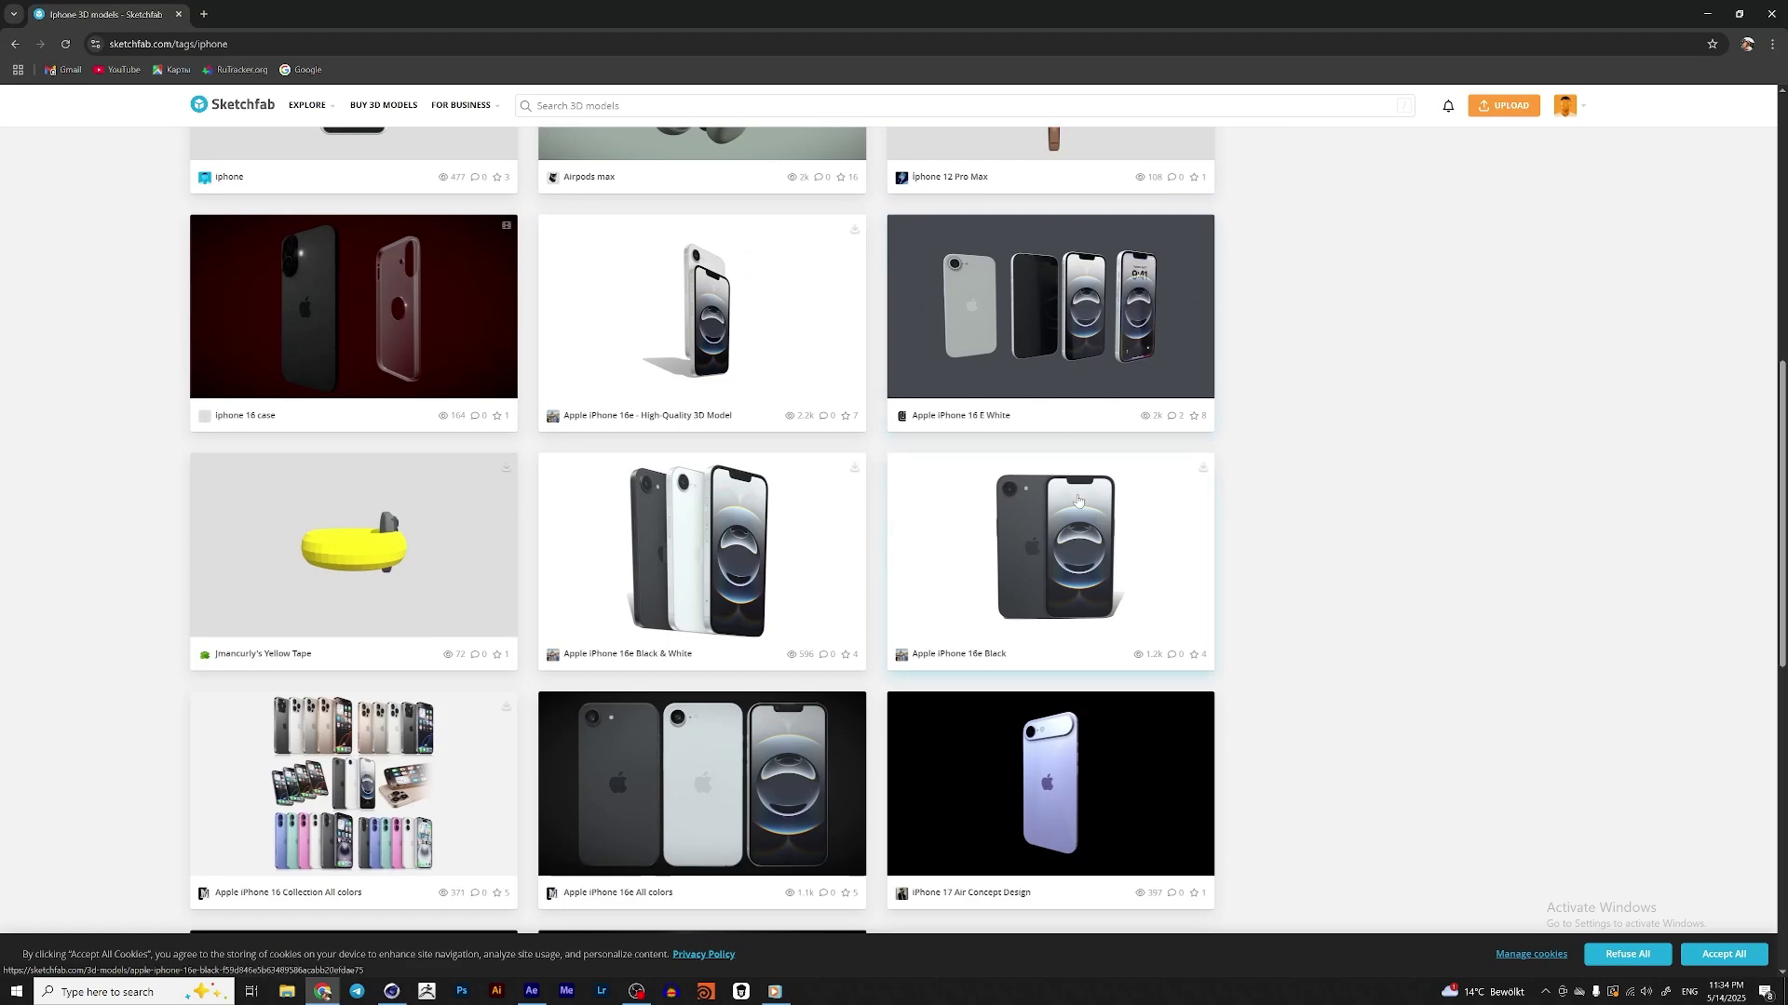
pyautogui.scroll(-5, 1077, 501)
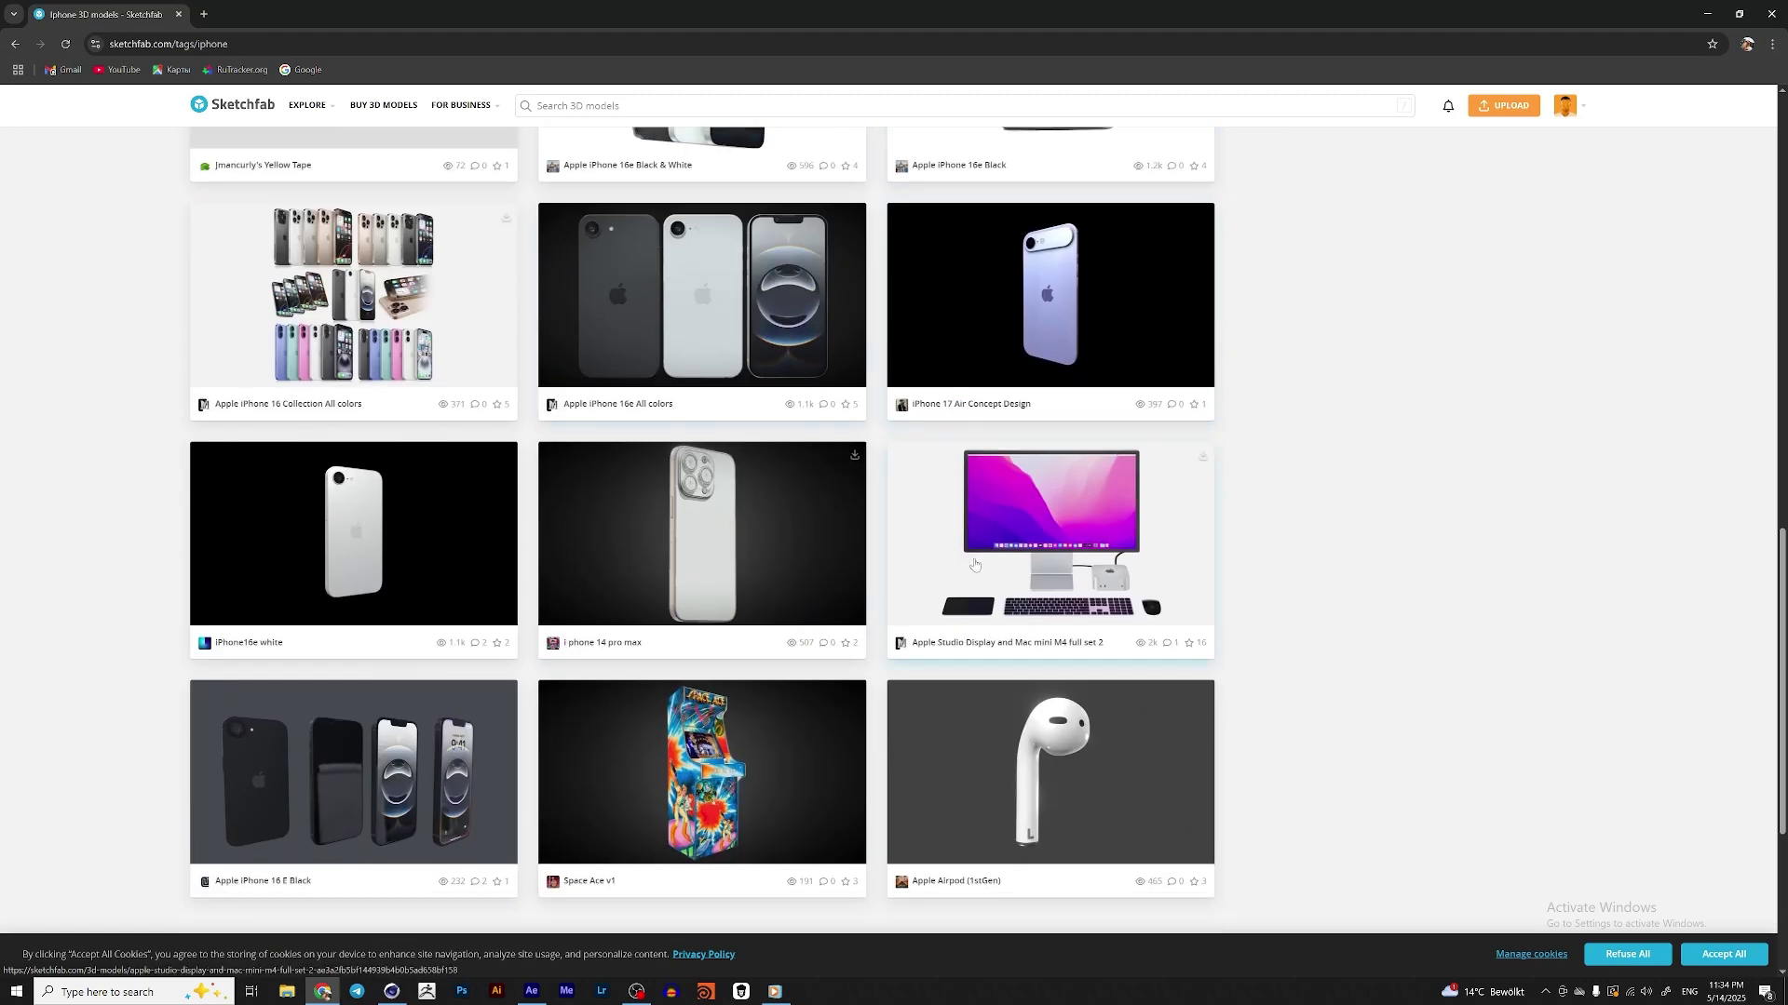
pyautogui.scroll(-1, 1071, 669)
pyautogui.scroll(-4, 1070, 668)
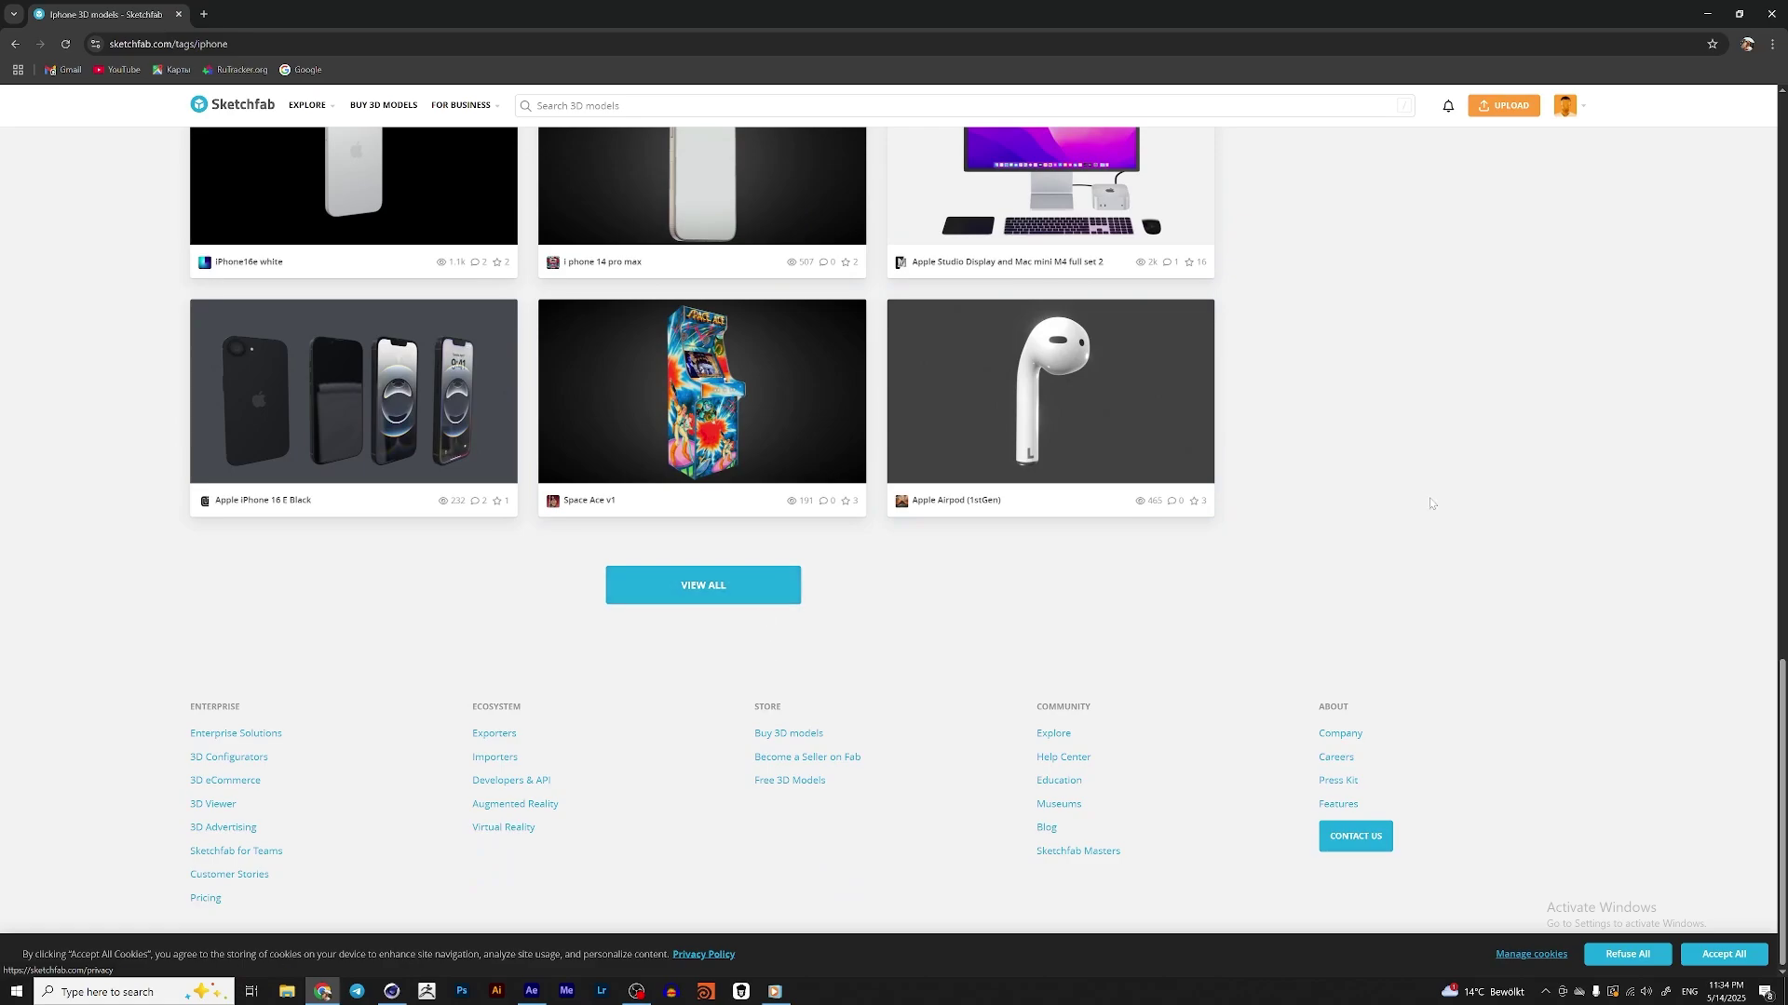
pyautogui.click(1708, 14)
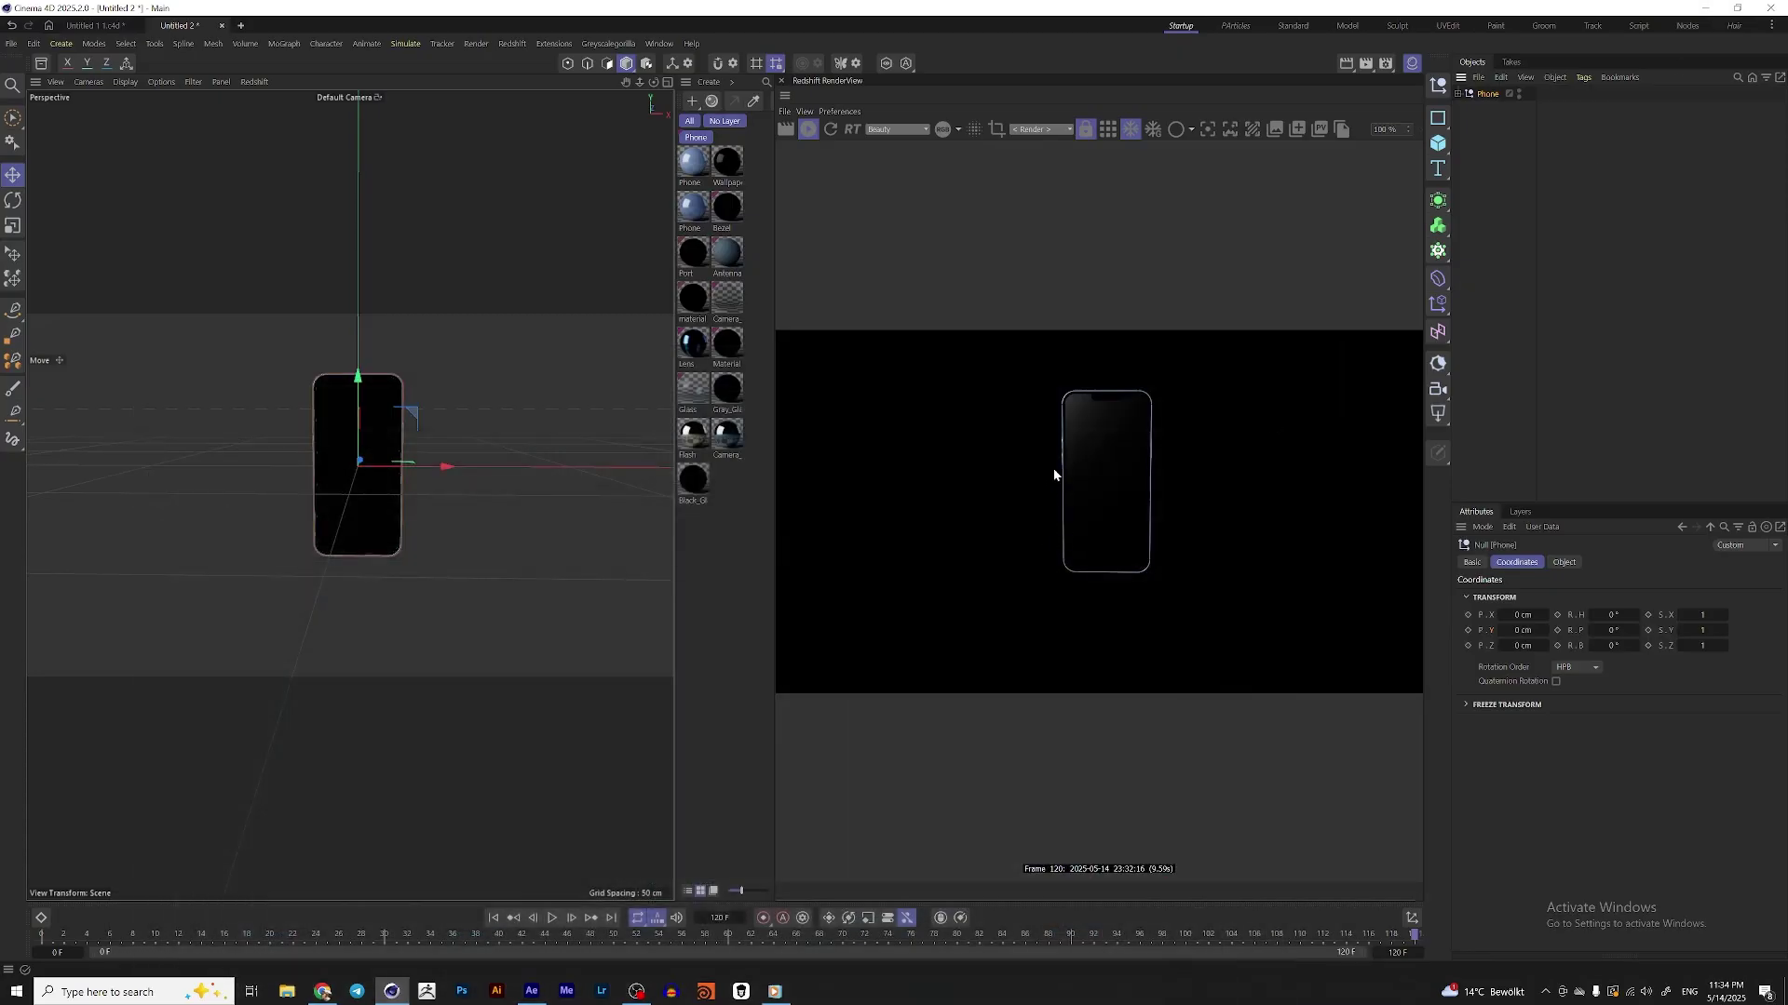
# - Delete the Redshift Object tag from Body_Wallpaper_0 inside the Phone hierarchy and select that mesh
pyautogui.click(1456, 95)
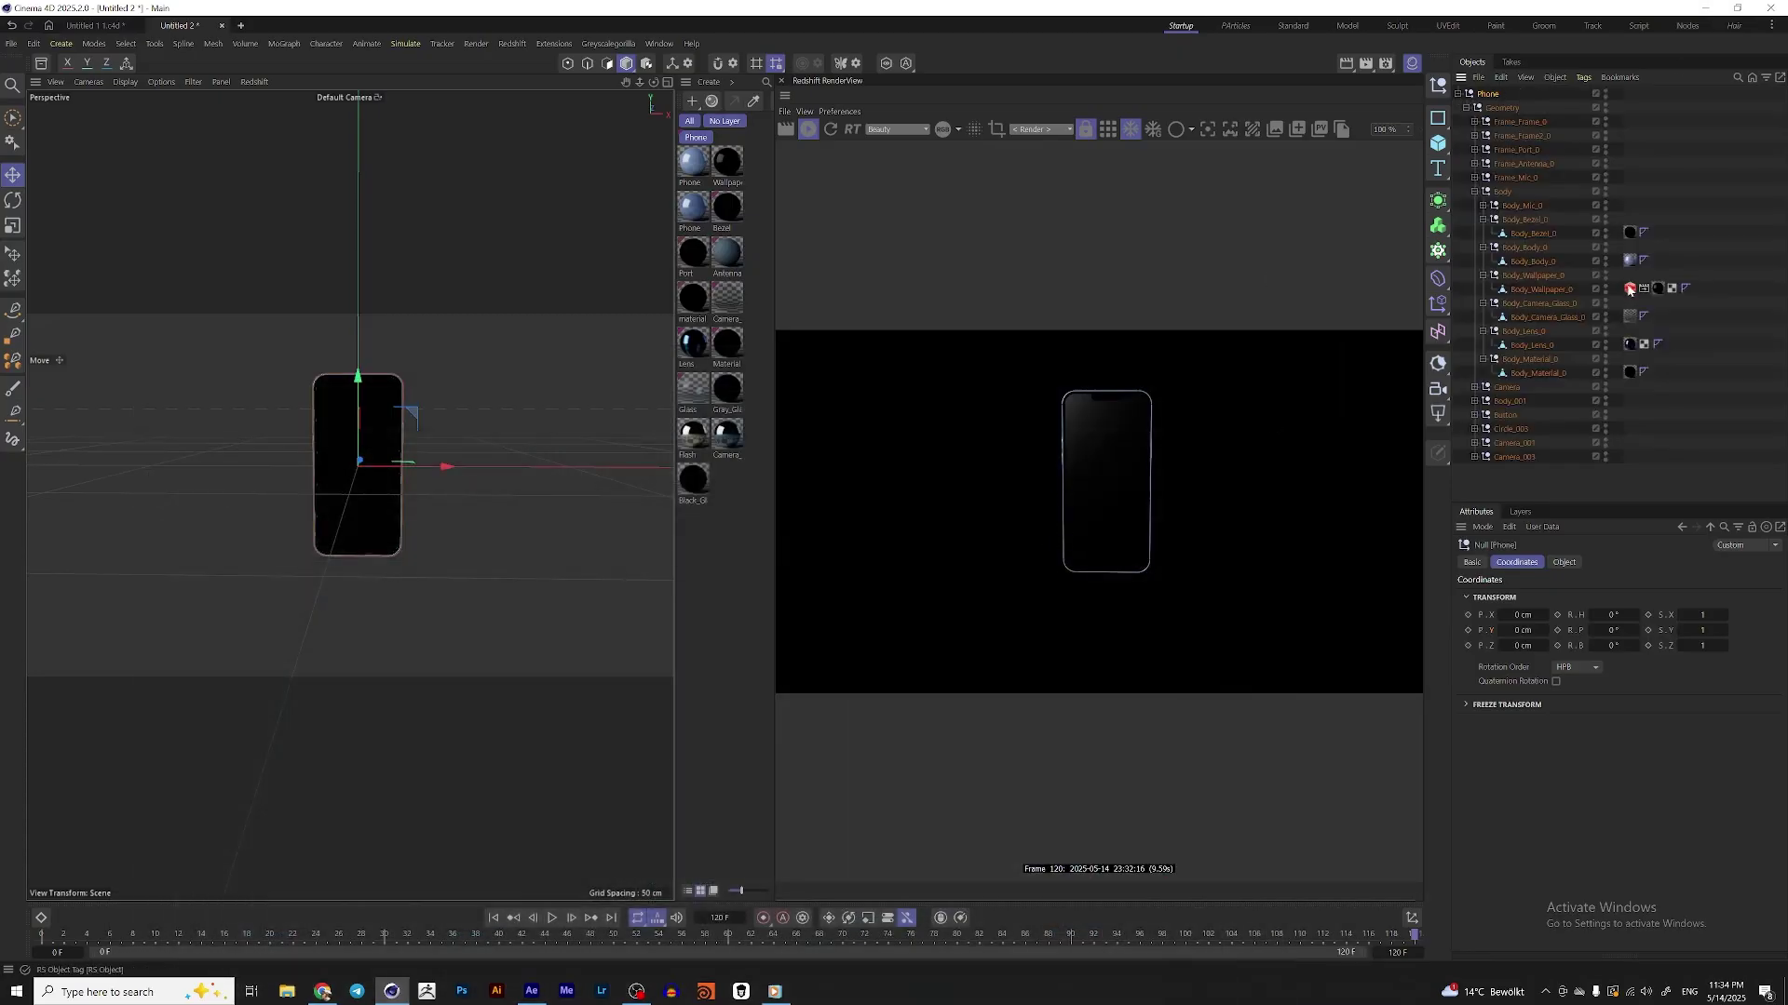
pyautogui.click(1629, 290)
pyautogui.press('Delete')
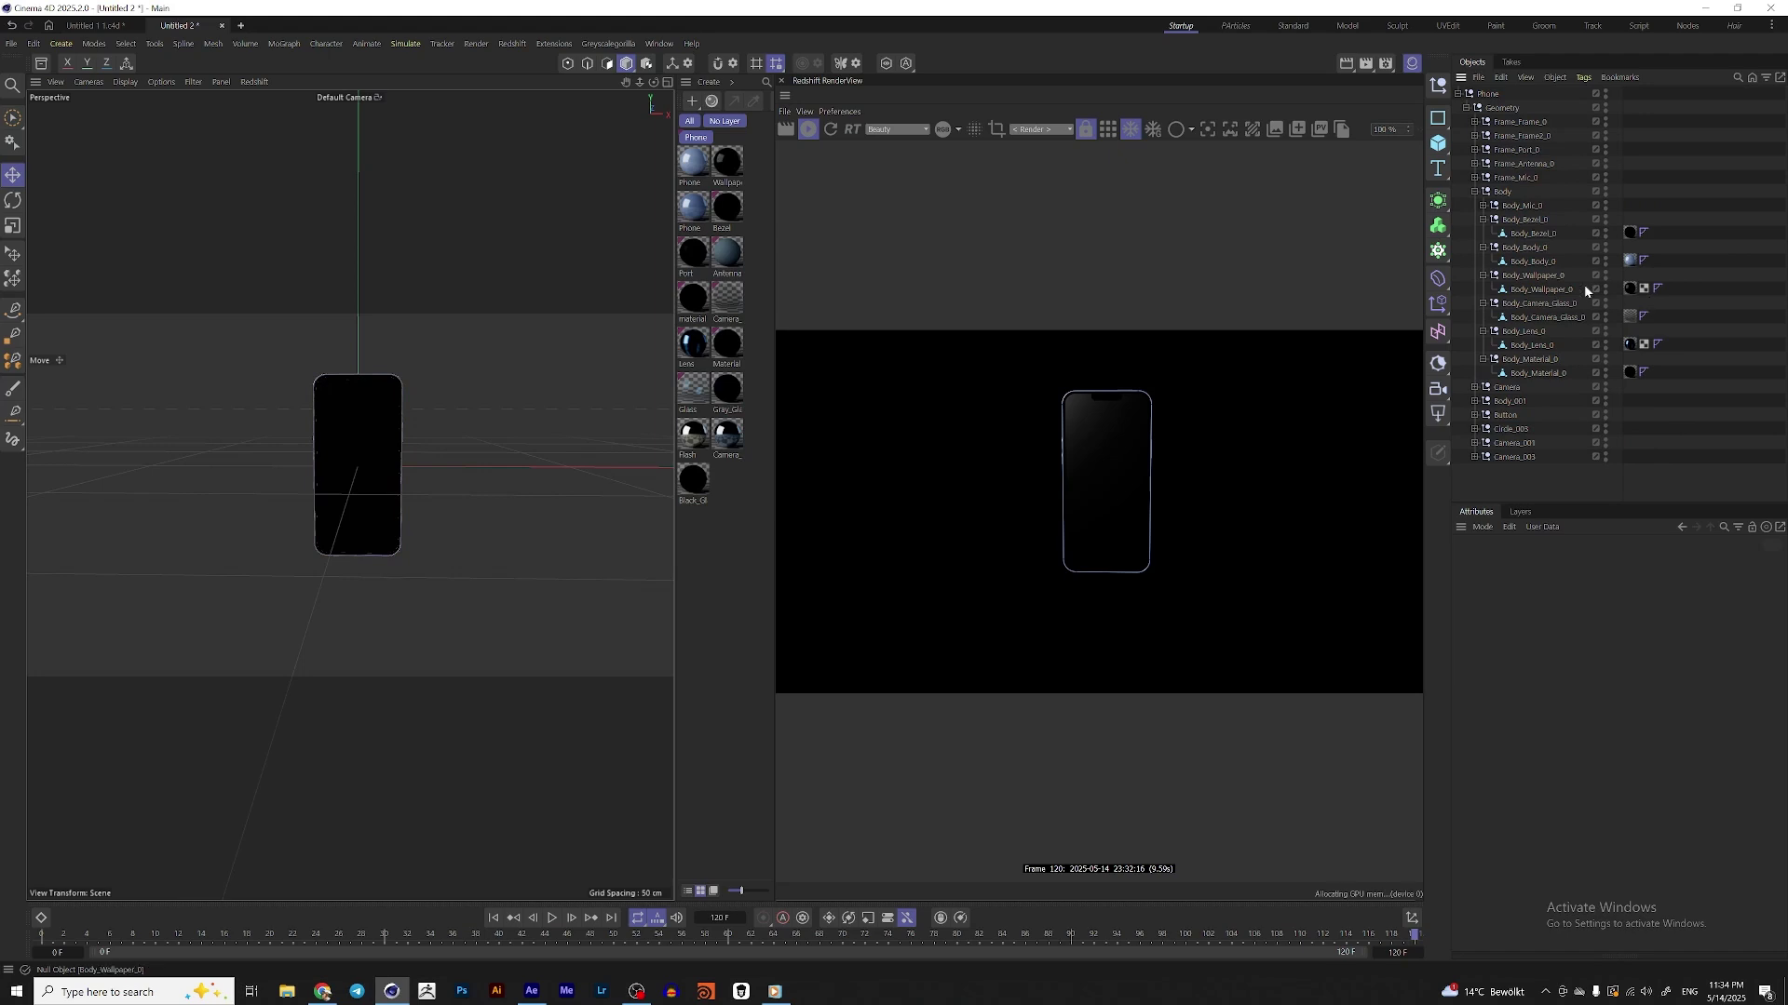
pyautogui.click(1586, 290)
# - Frame the phone slightly closer from the front and add a Redshift dome light to the scene
pyautogui.scroll(2, 329, 478)
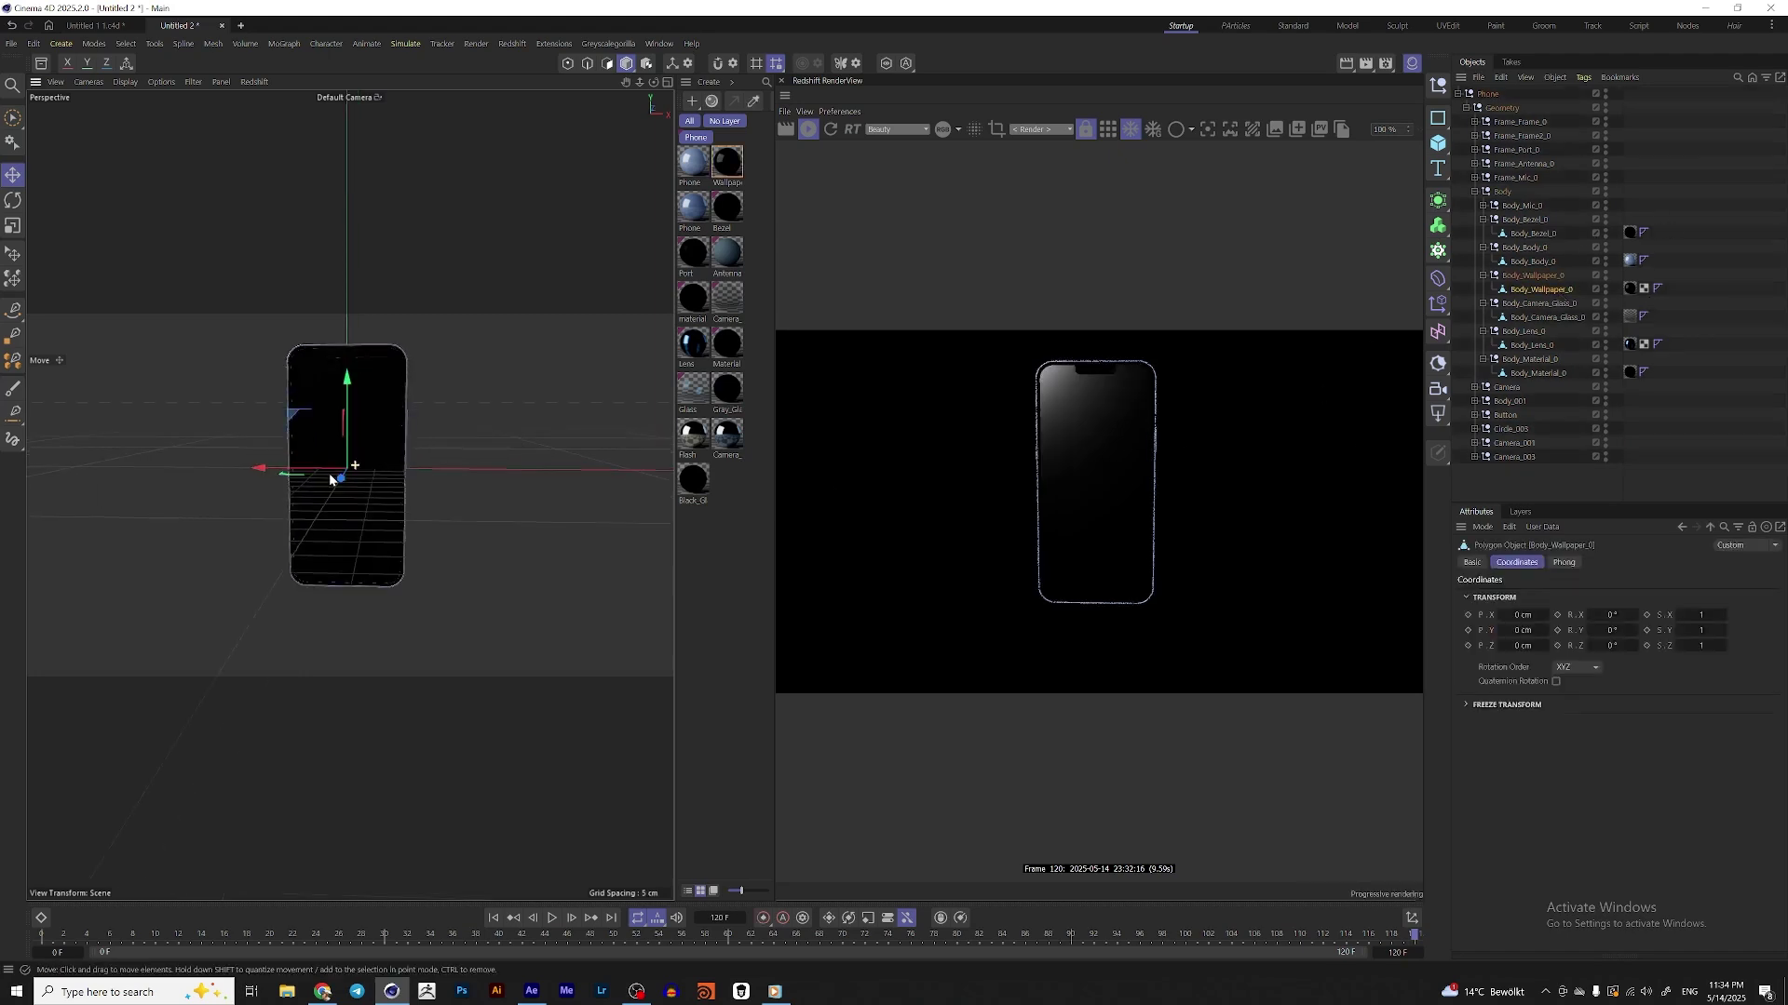
pyautogui.keyDown('alt'); pyautogui.moveTo(330, 478); pyautogui.dragTo(411, 471); pyautogui.keyUp('alt')
pyautogui.hotkey('ctrl', 'z')
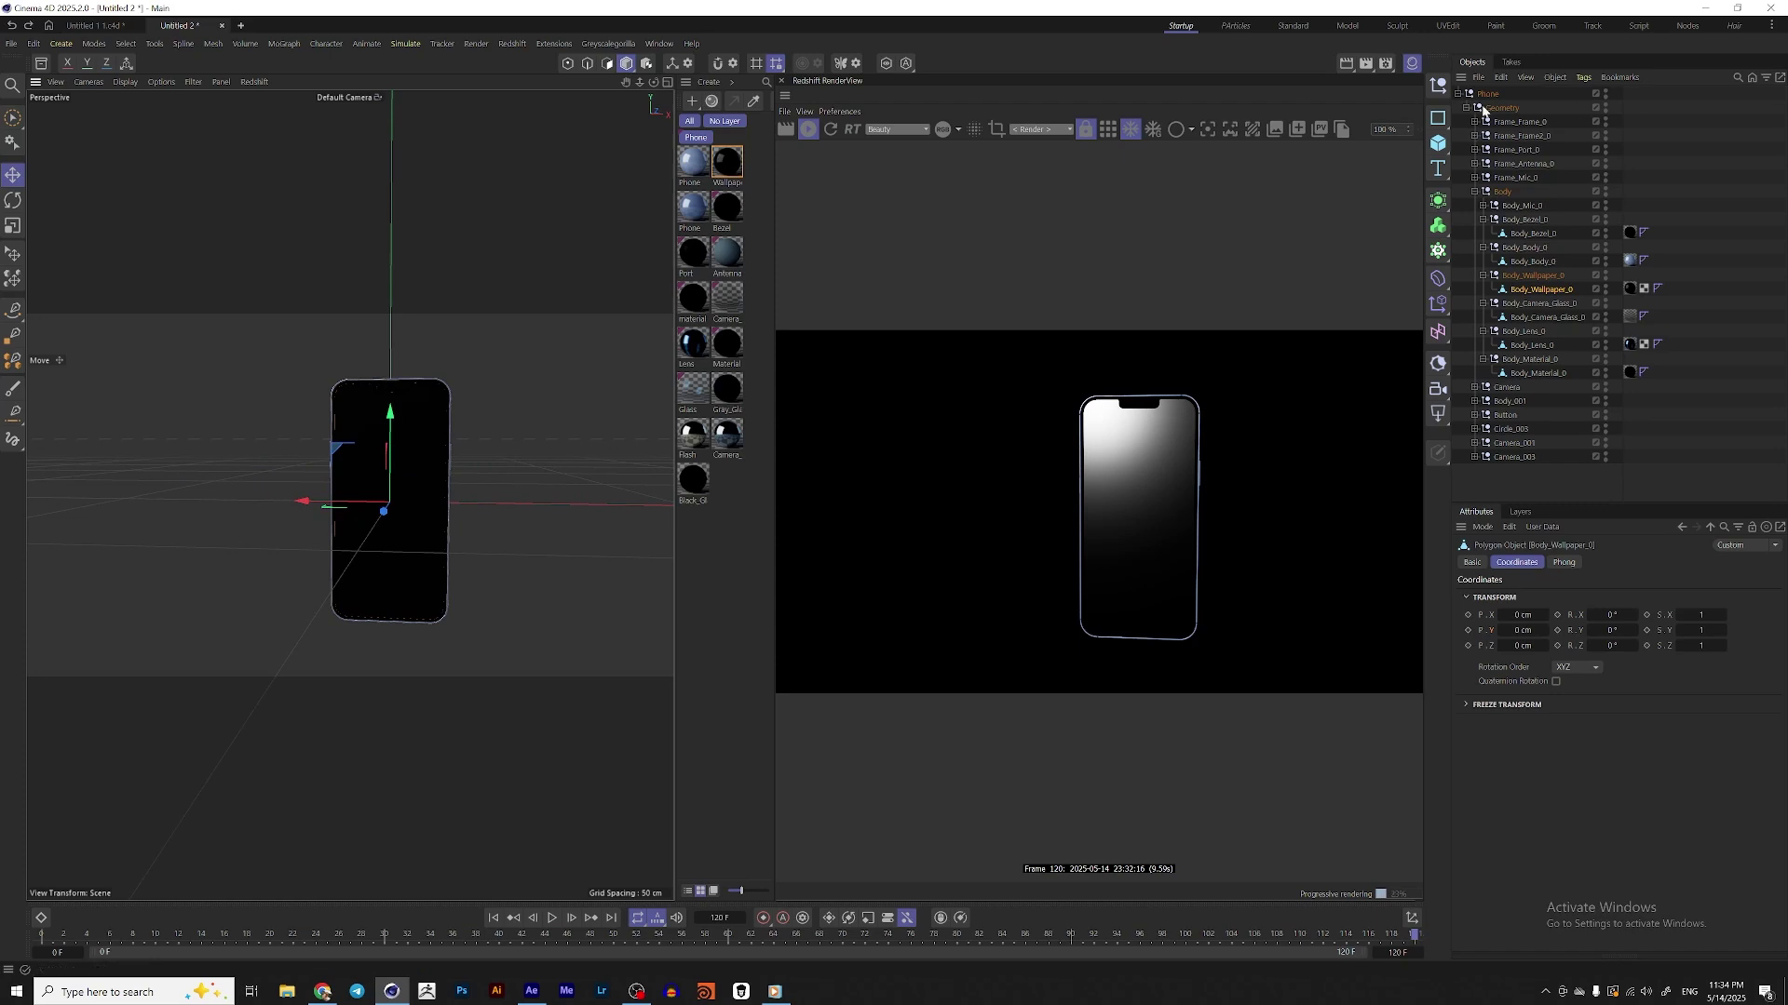
pyautogui.keyDown('alt'); pyautogui.moveTo(459, 447); pyautogui.dragTo(467, 451); pyautogui.keyUp('alt')
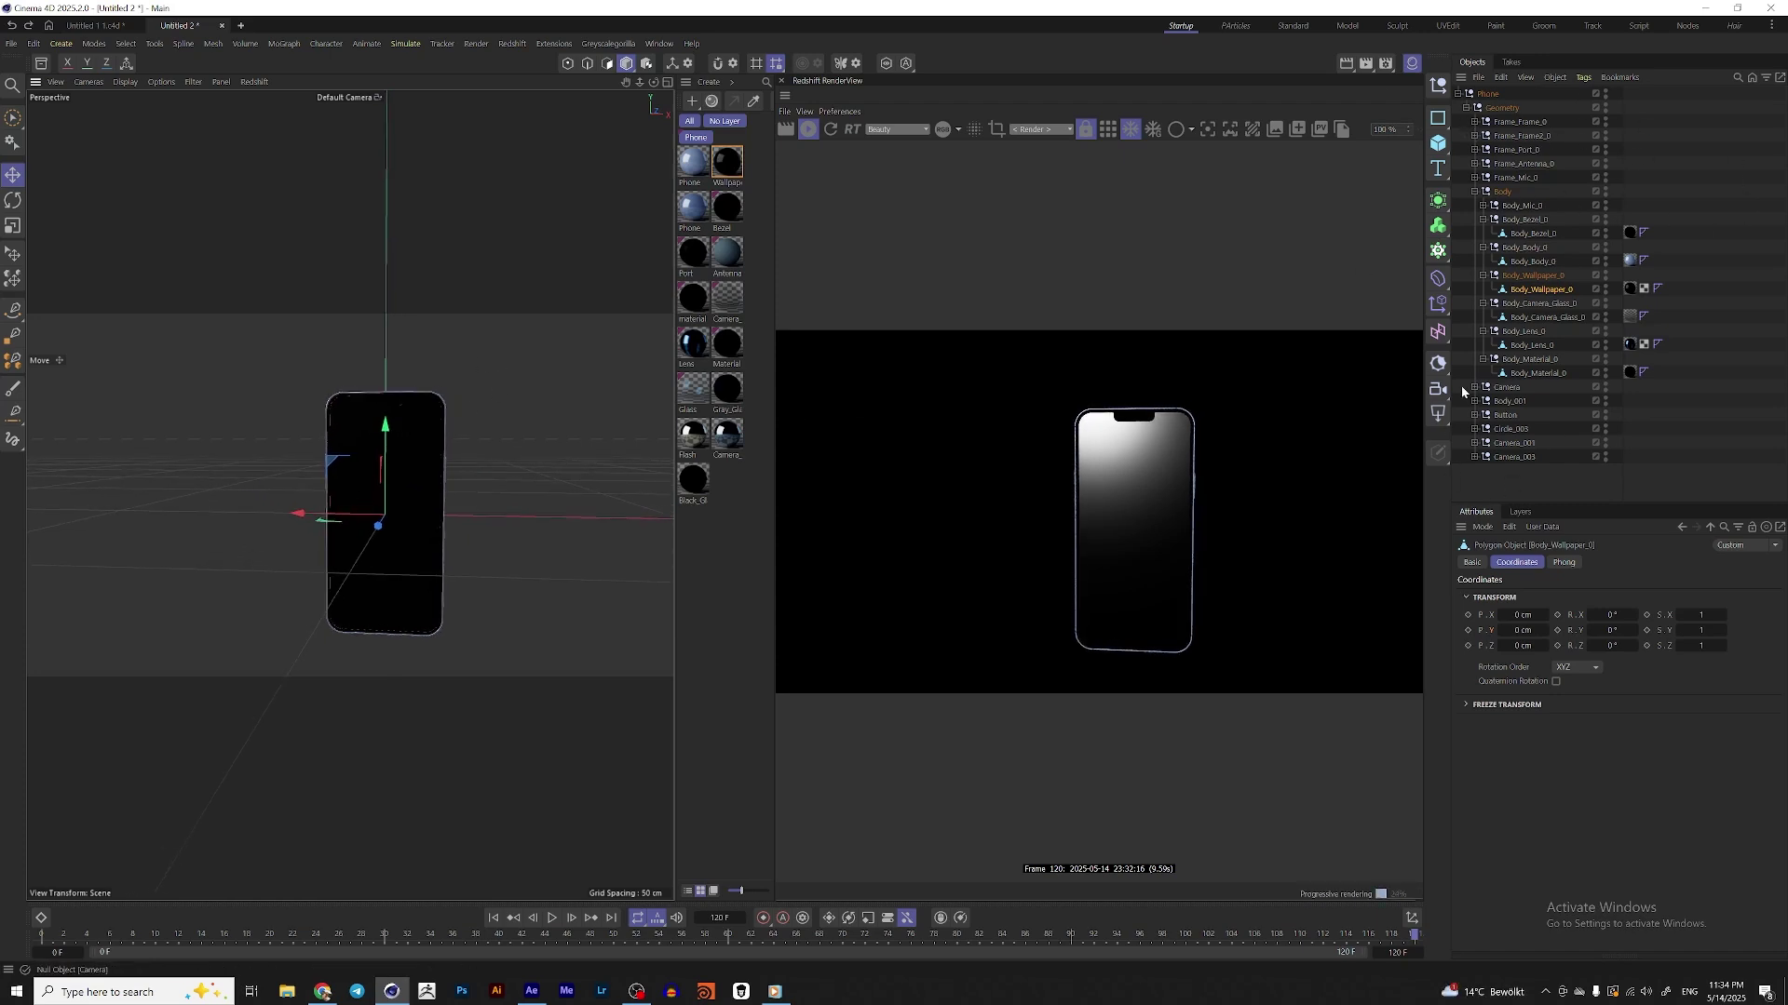
pyautogui.click(1438, 453)
# - Load the industrial machine-room HDRI as the dome light's texture image
pyautogui.click(1524, 549)
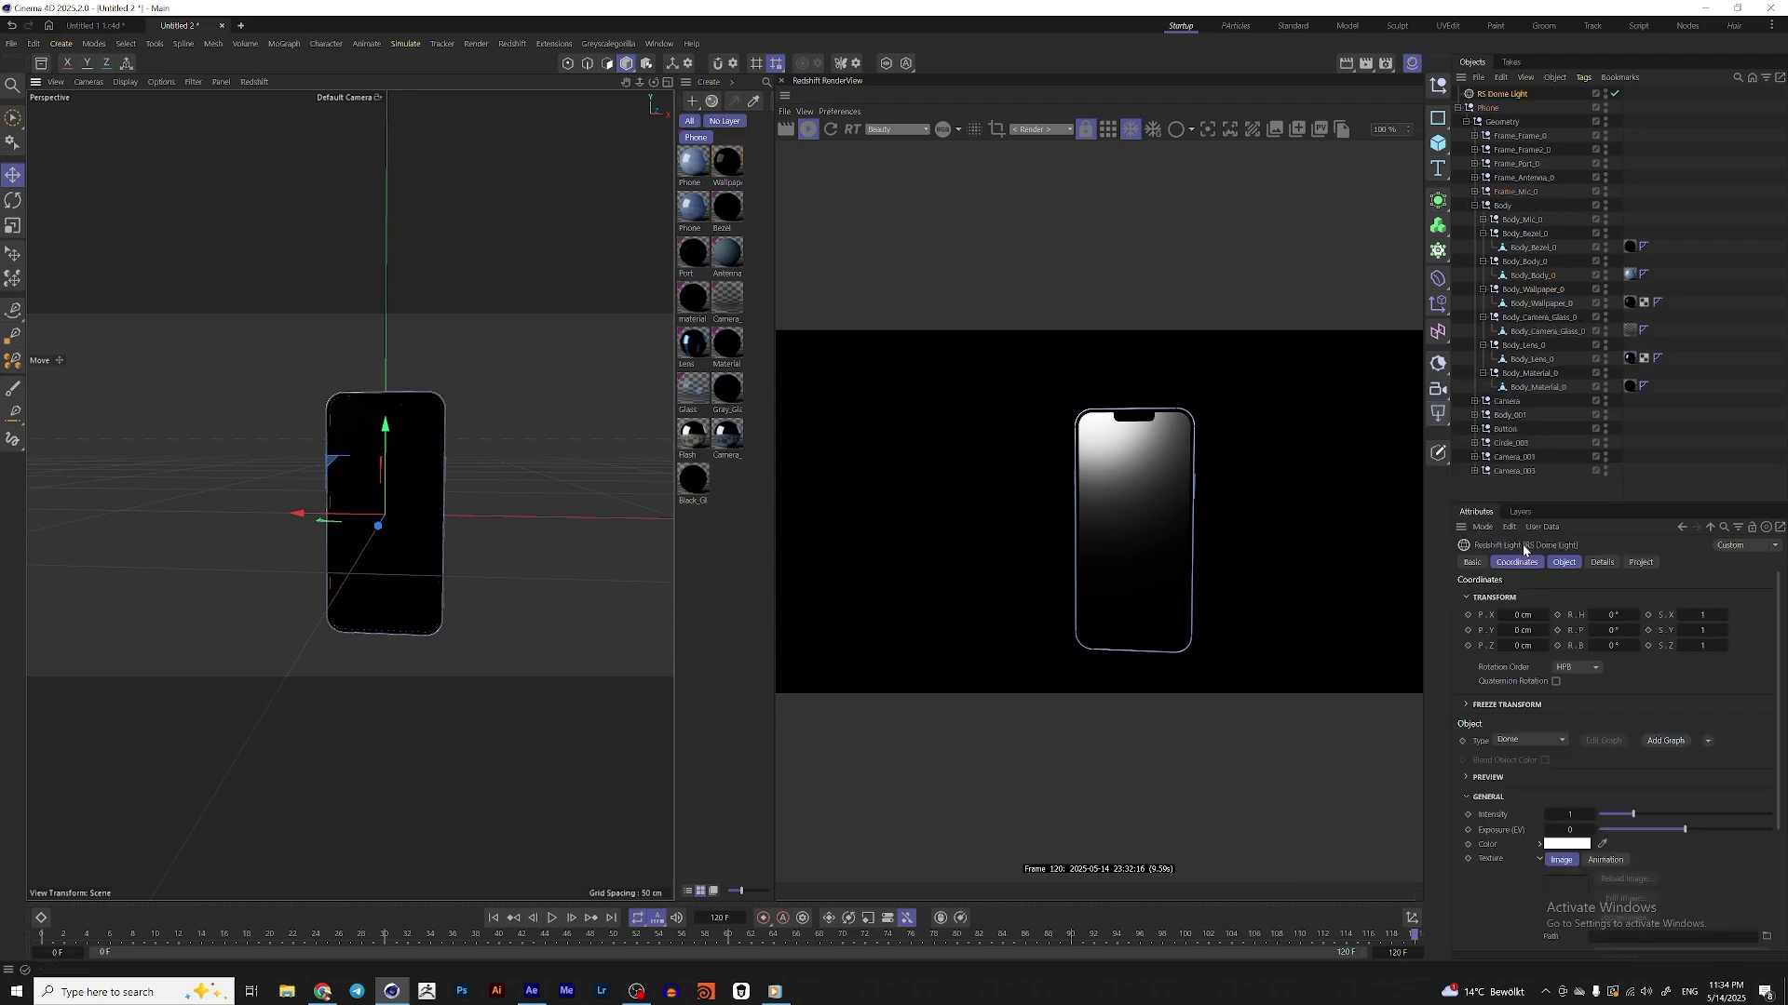
pyautogui.click(1576, 563)
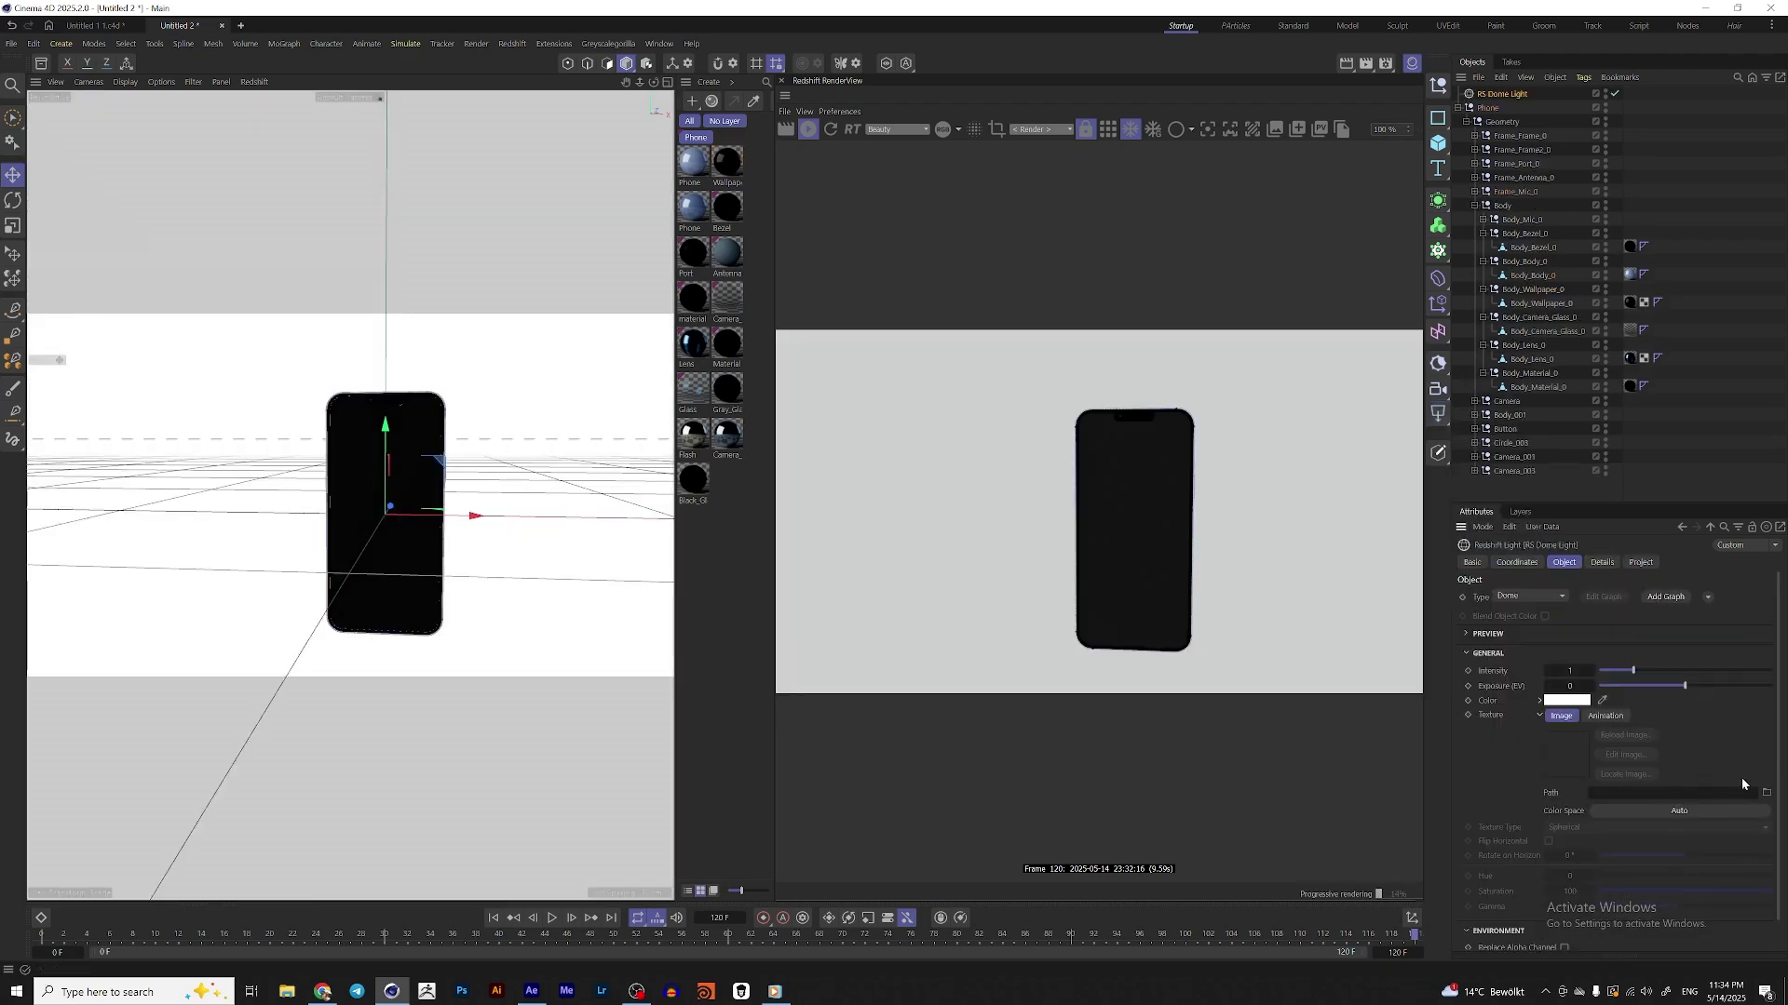
pyautogui.click(1768, 794)
pyautogui.doubleClick(321, 331)
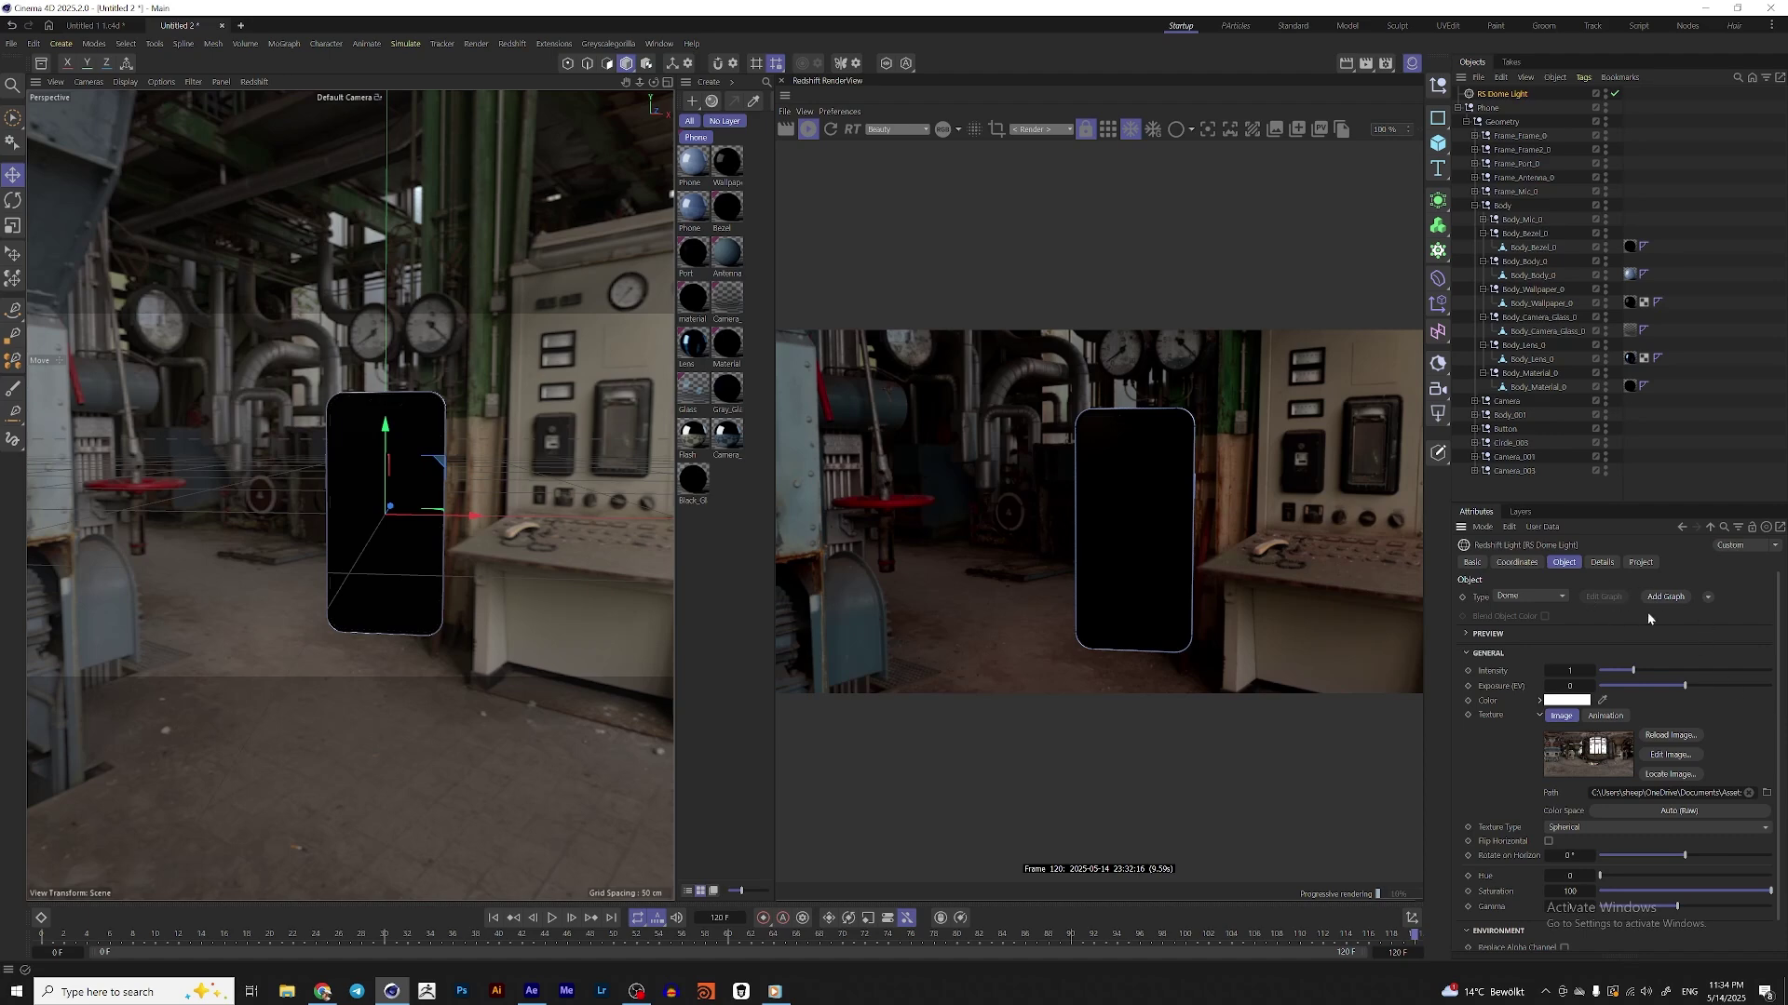
# - Set the dome light's camera contribution to 0 to hide the HDRI background
pyautogui.moveTo(1781, 616); pyautogui.dragTo(1778, 725)
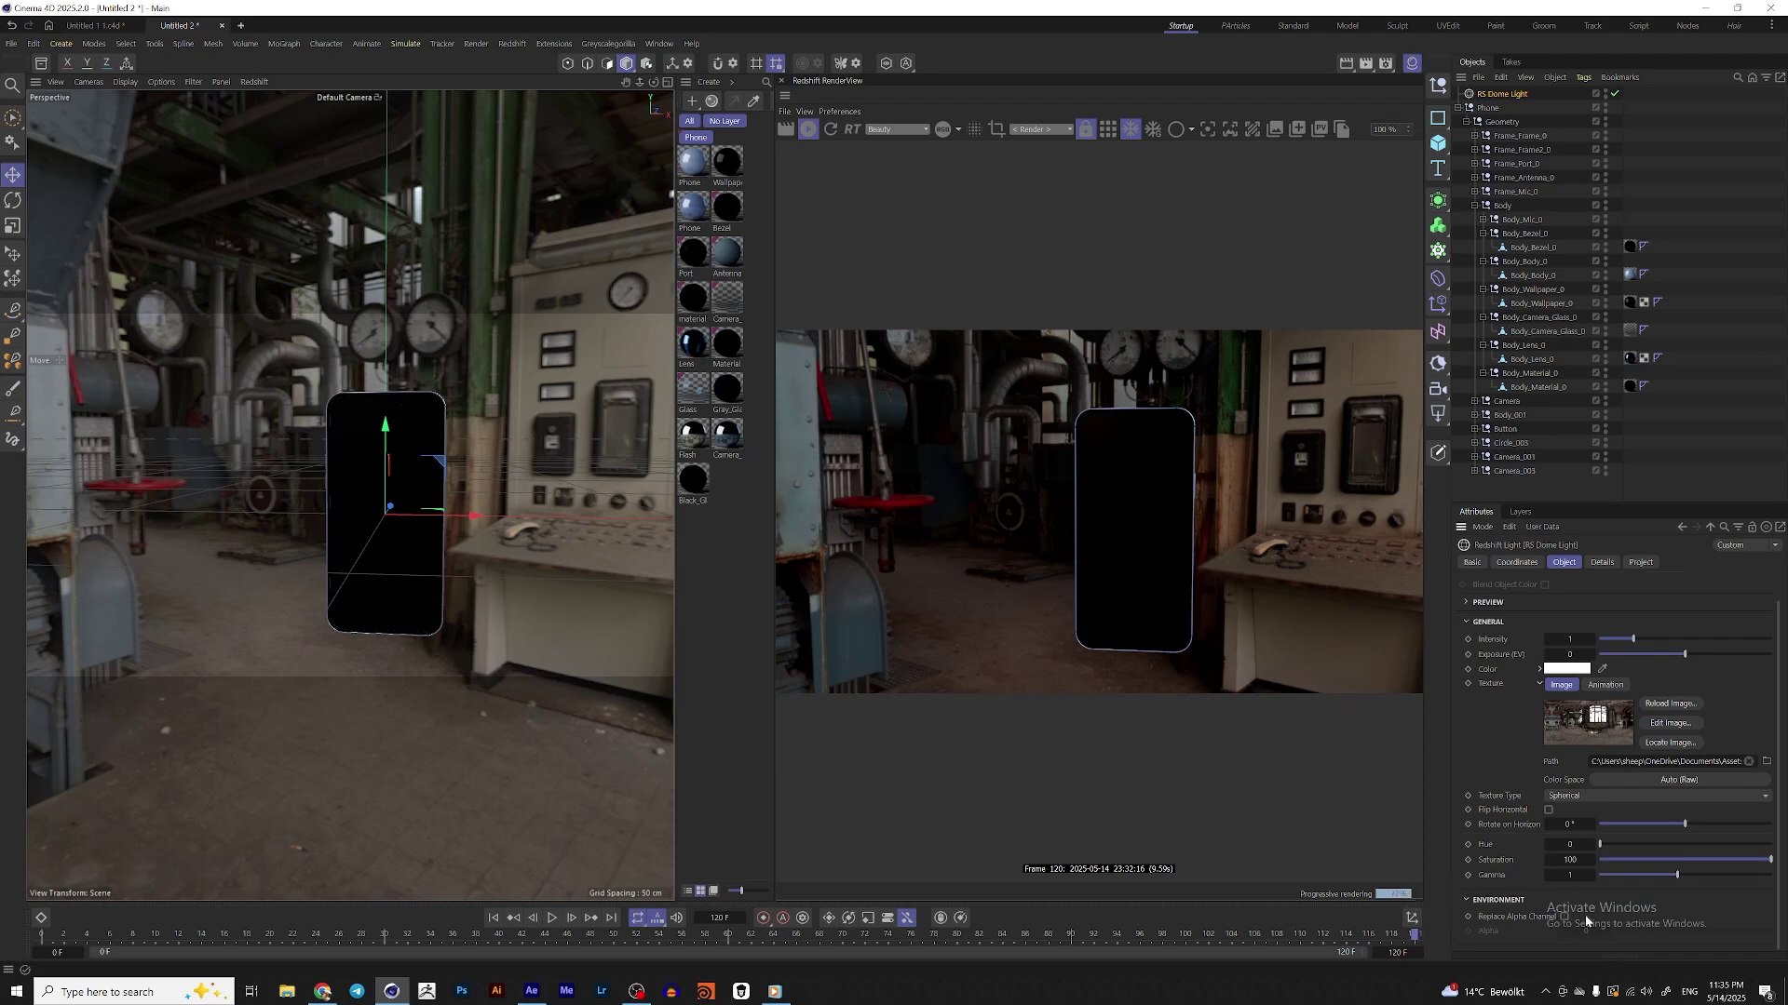
pyautogui.click(1601, 562)
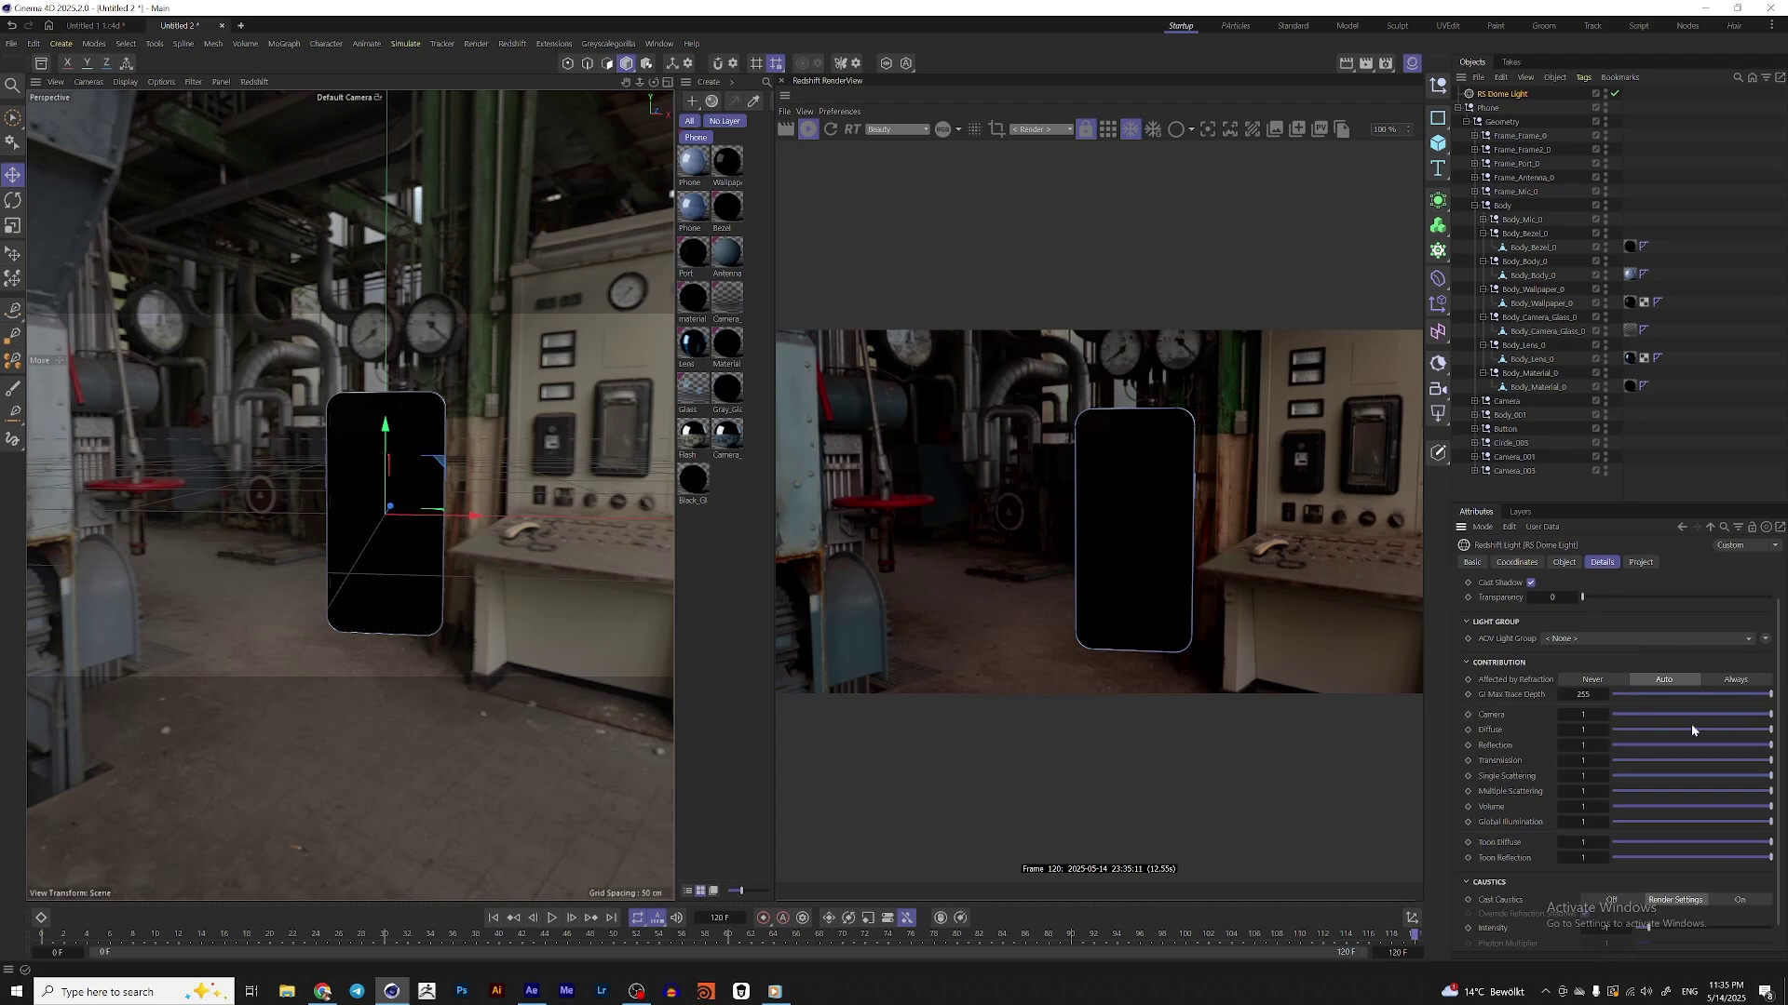
pyautogui.moveTo(1766, 715); pyautogui.dragTo(1615, 715)
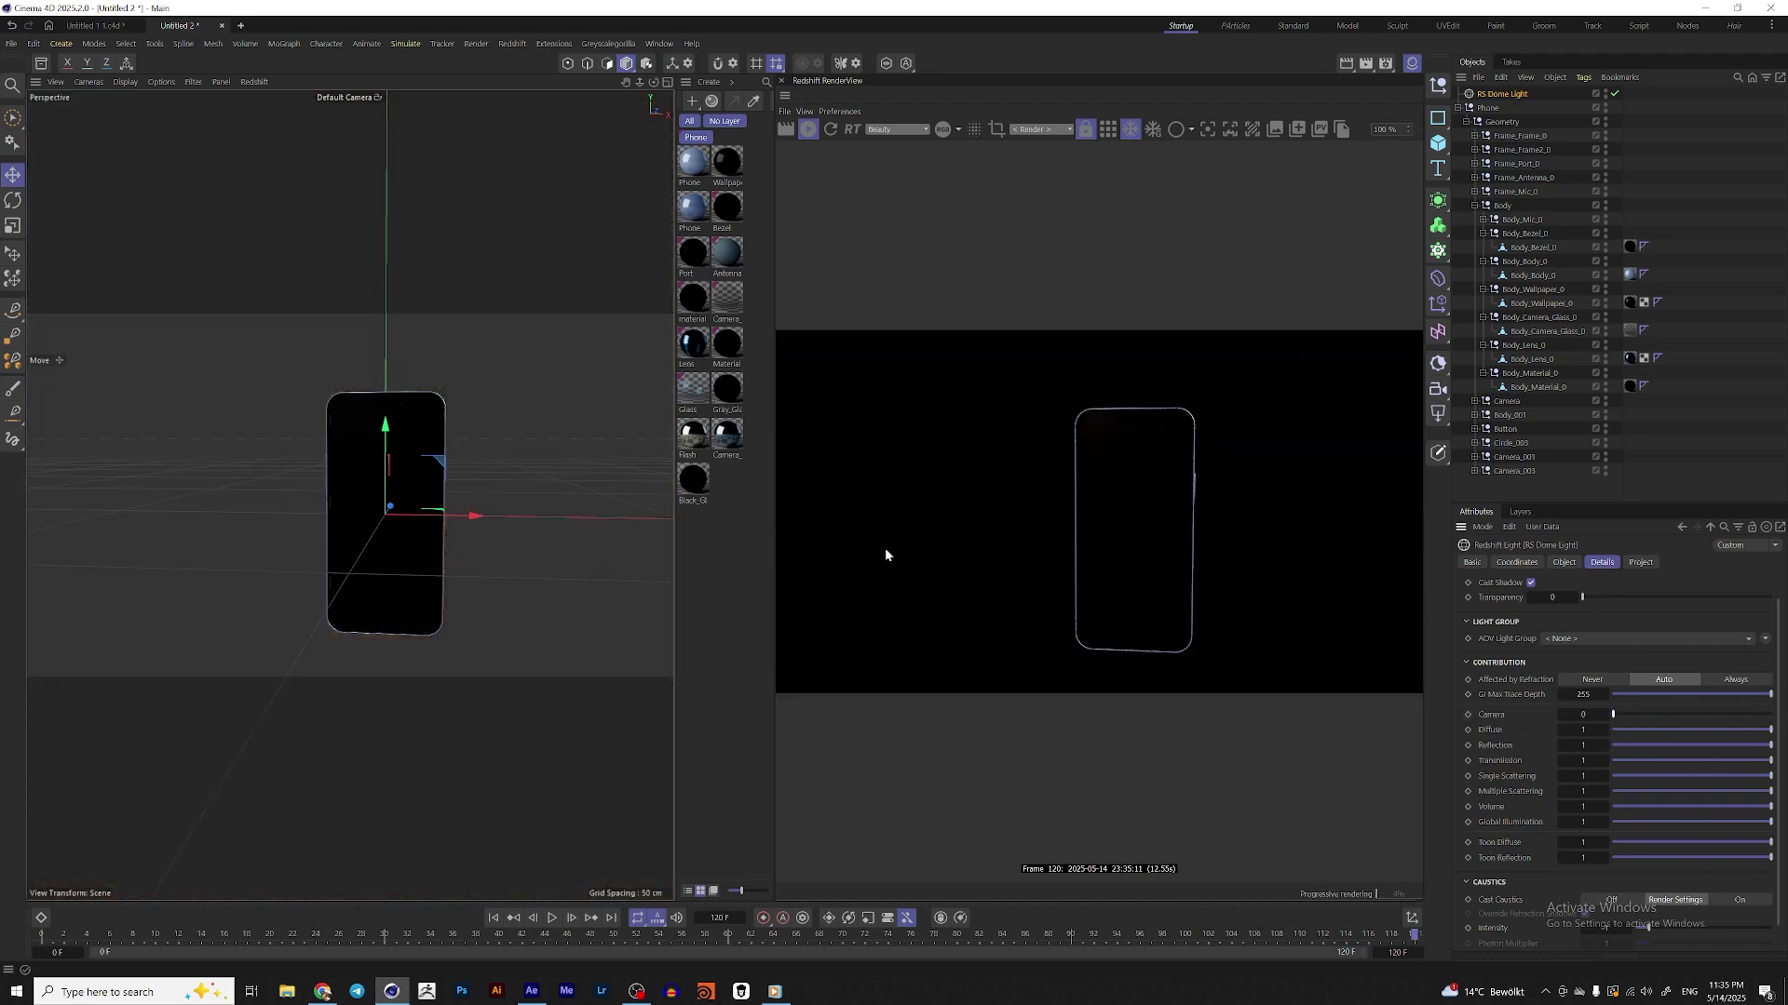
pyautogui.moveTo(423, 484)
pyautogui.mouseDown()
pyautogui.moveTo(387, 466)
pyautogui.moveTo(400, 479)
pyautogui.mouseUp()
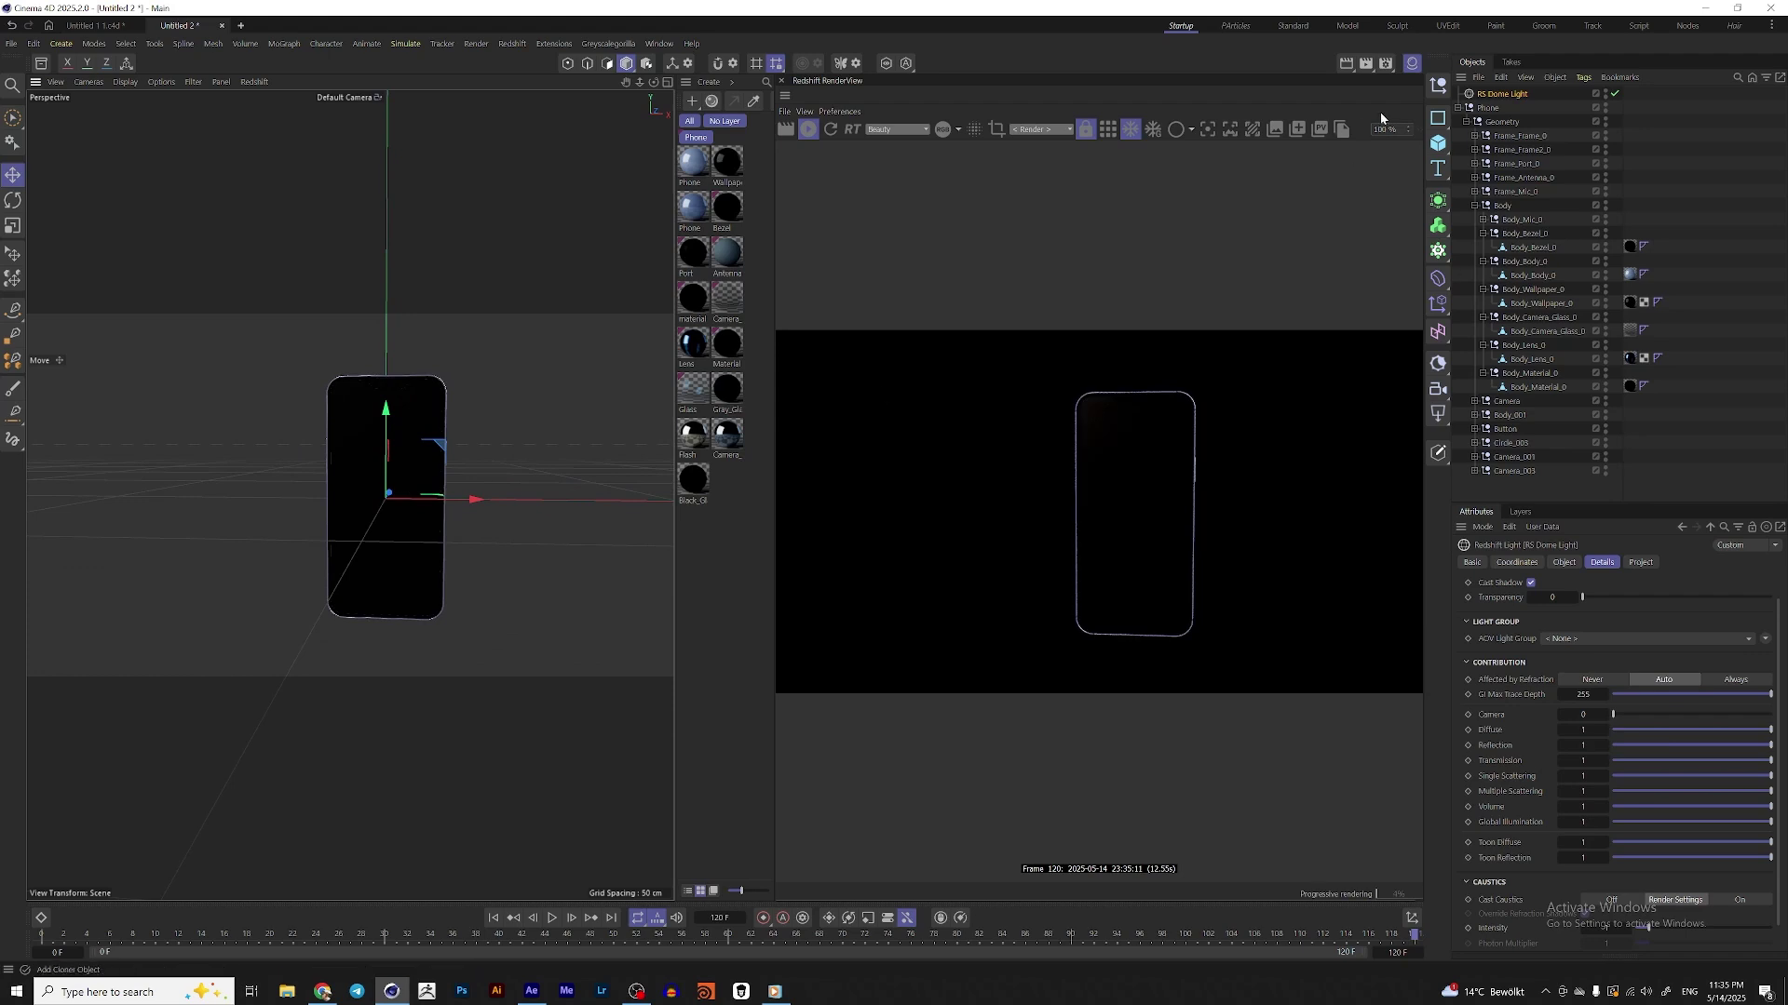
# - Add a Redshift camera and set its heading and pitch rotation and its X and Y position to 0
pyautogui.click(1459, 108)
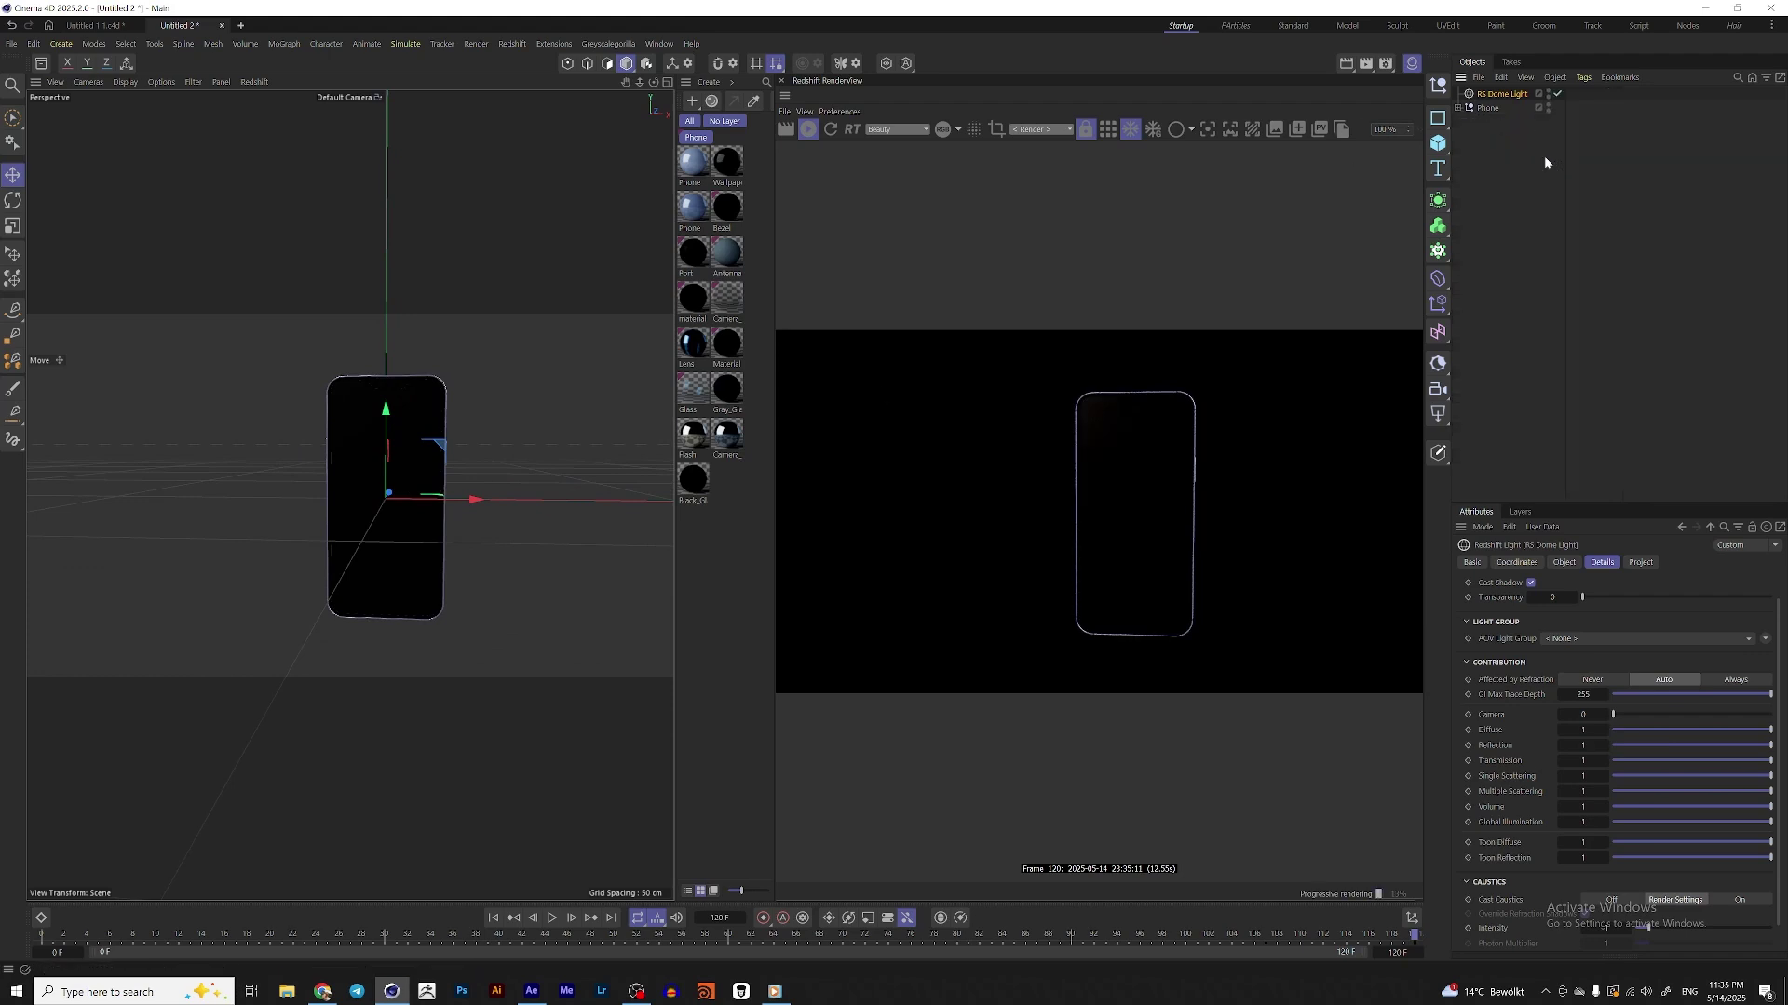
pyautogui.click(1439, 391)
pyautogui.click(1517, 562)
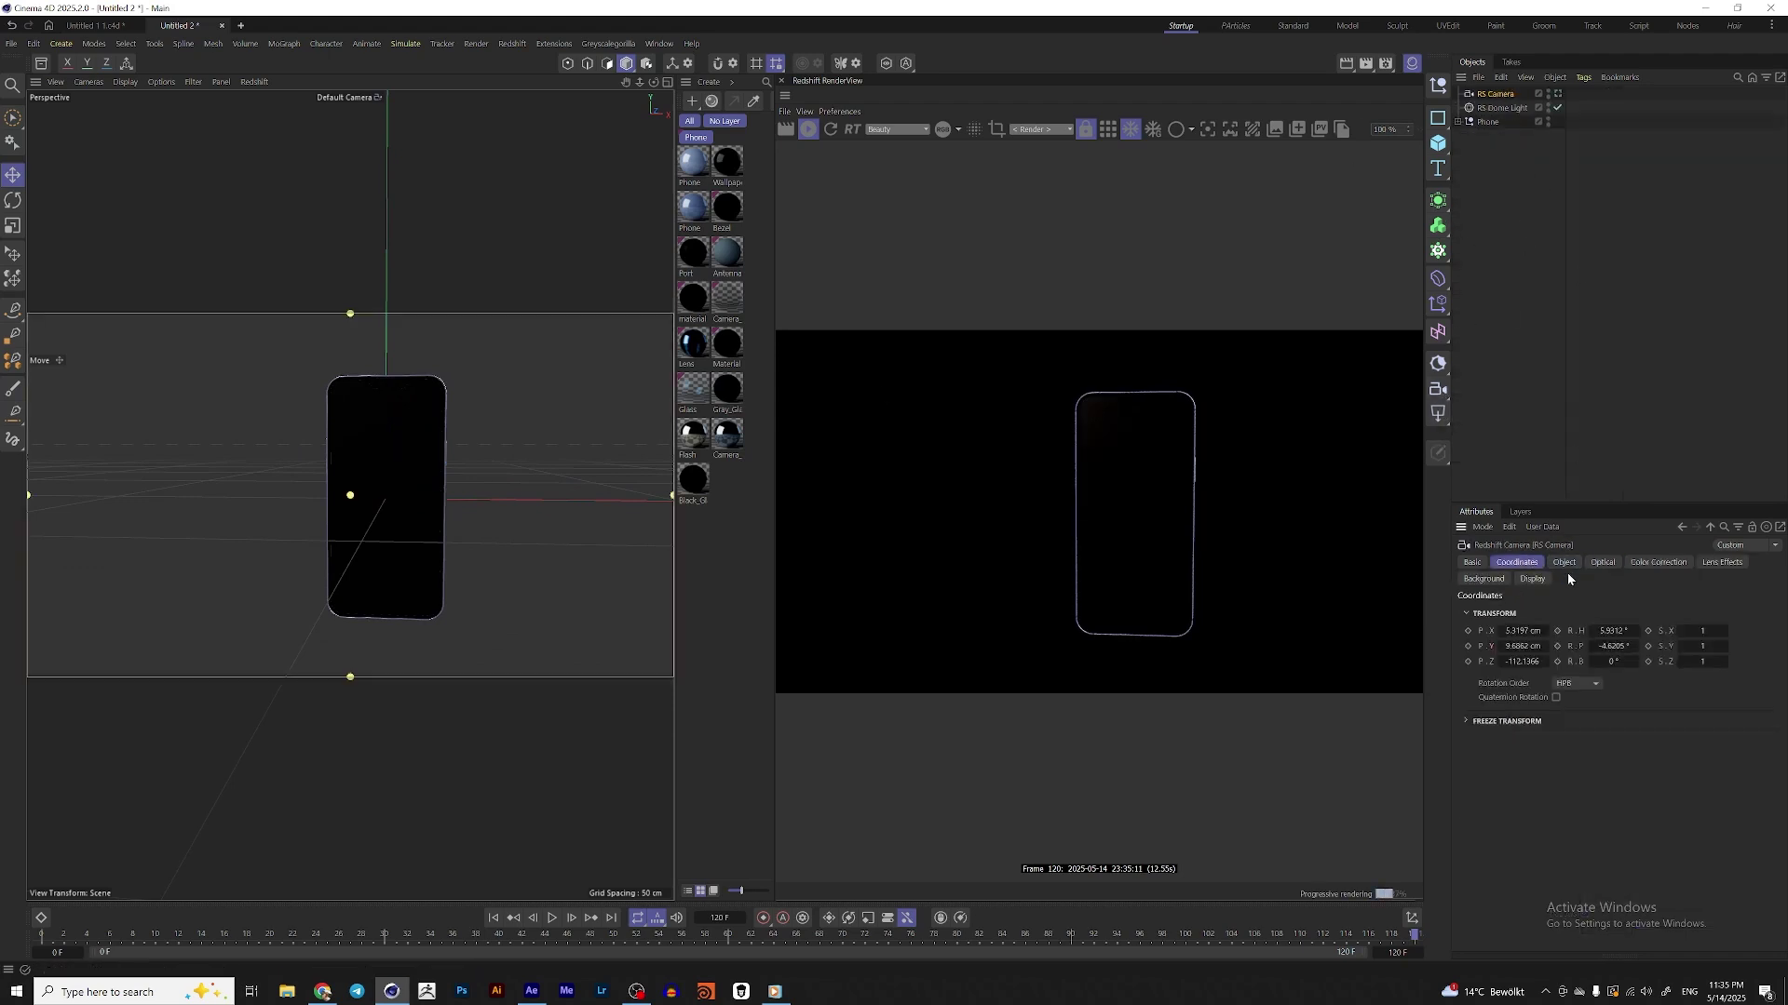
pyautogui.write('0')
pyautogui.press('Tab')
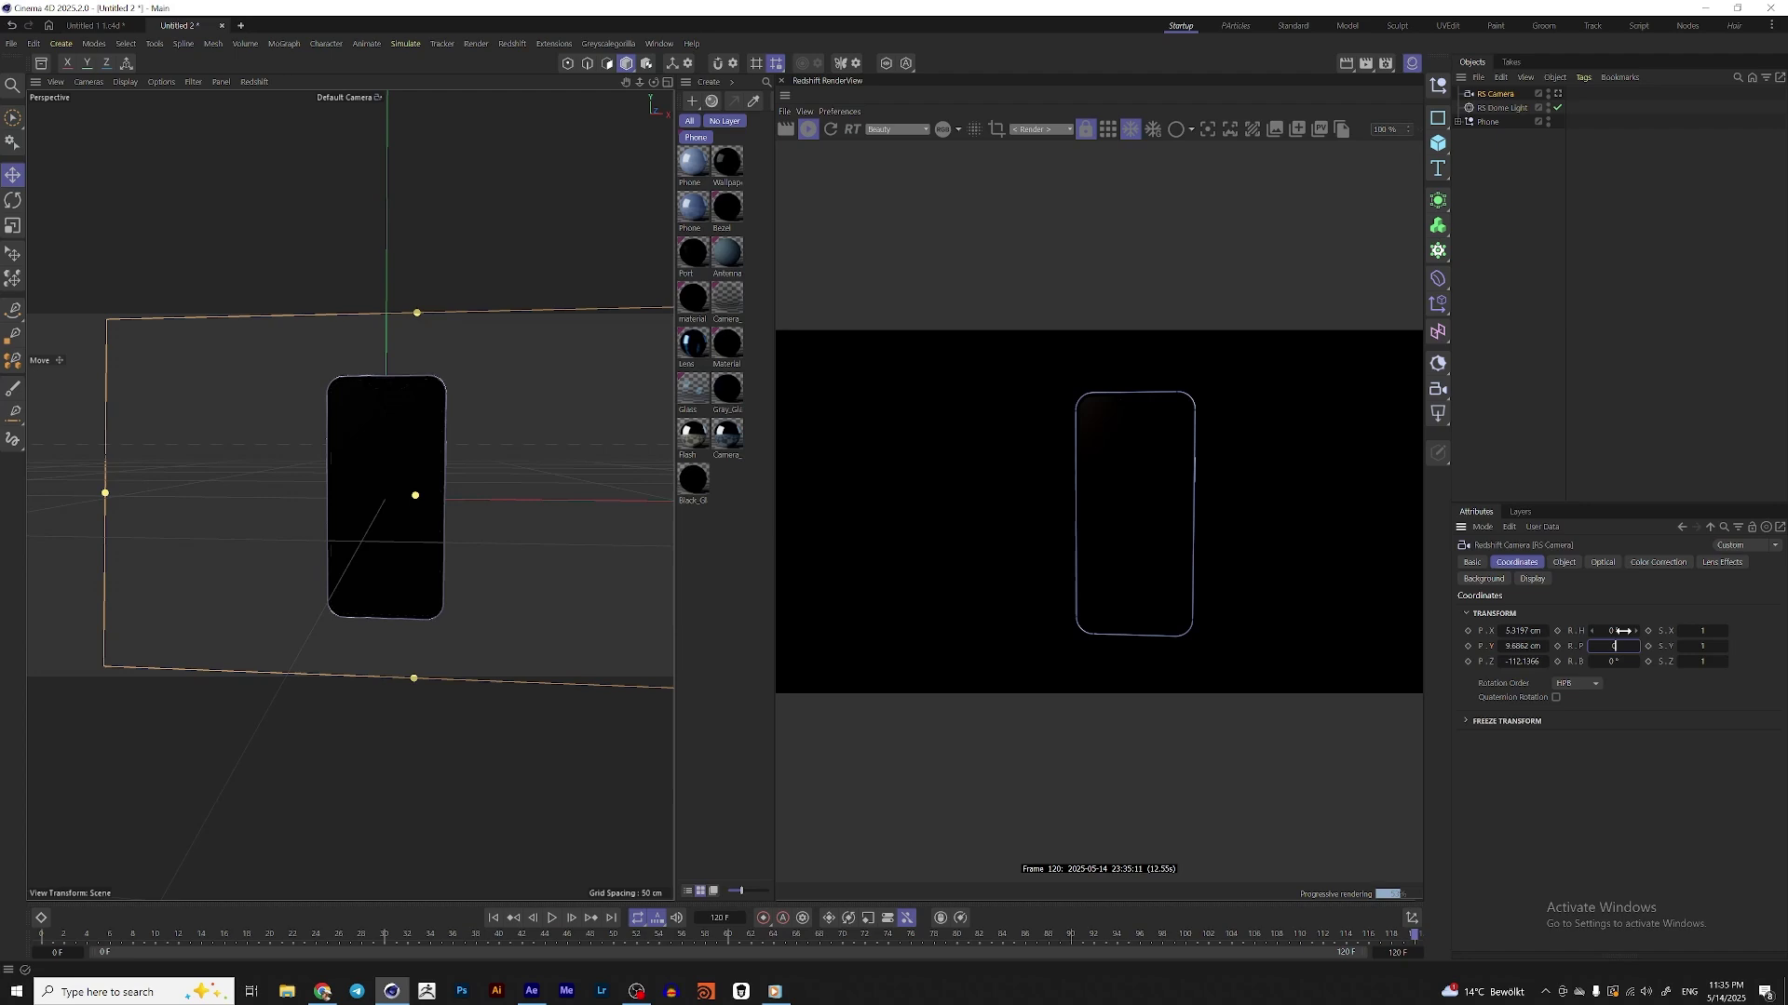
pyautogui.click(1538, 631)
pyautogui.write('0')
pyautogui.press('Tab')
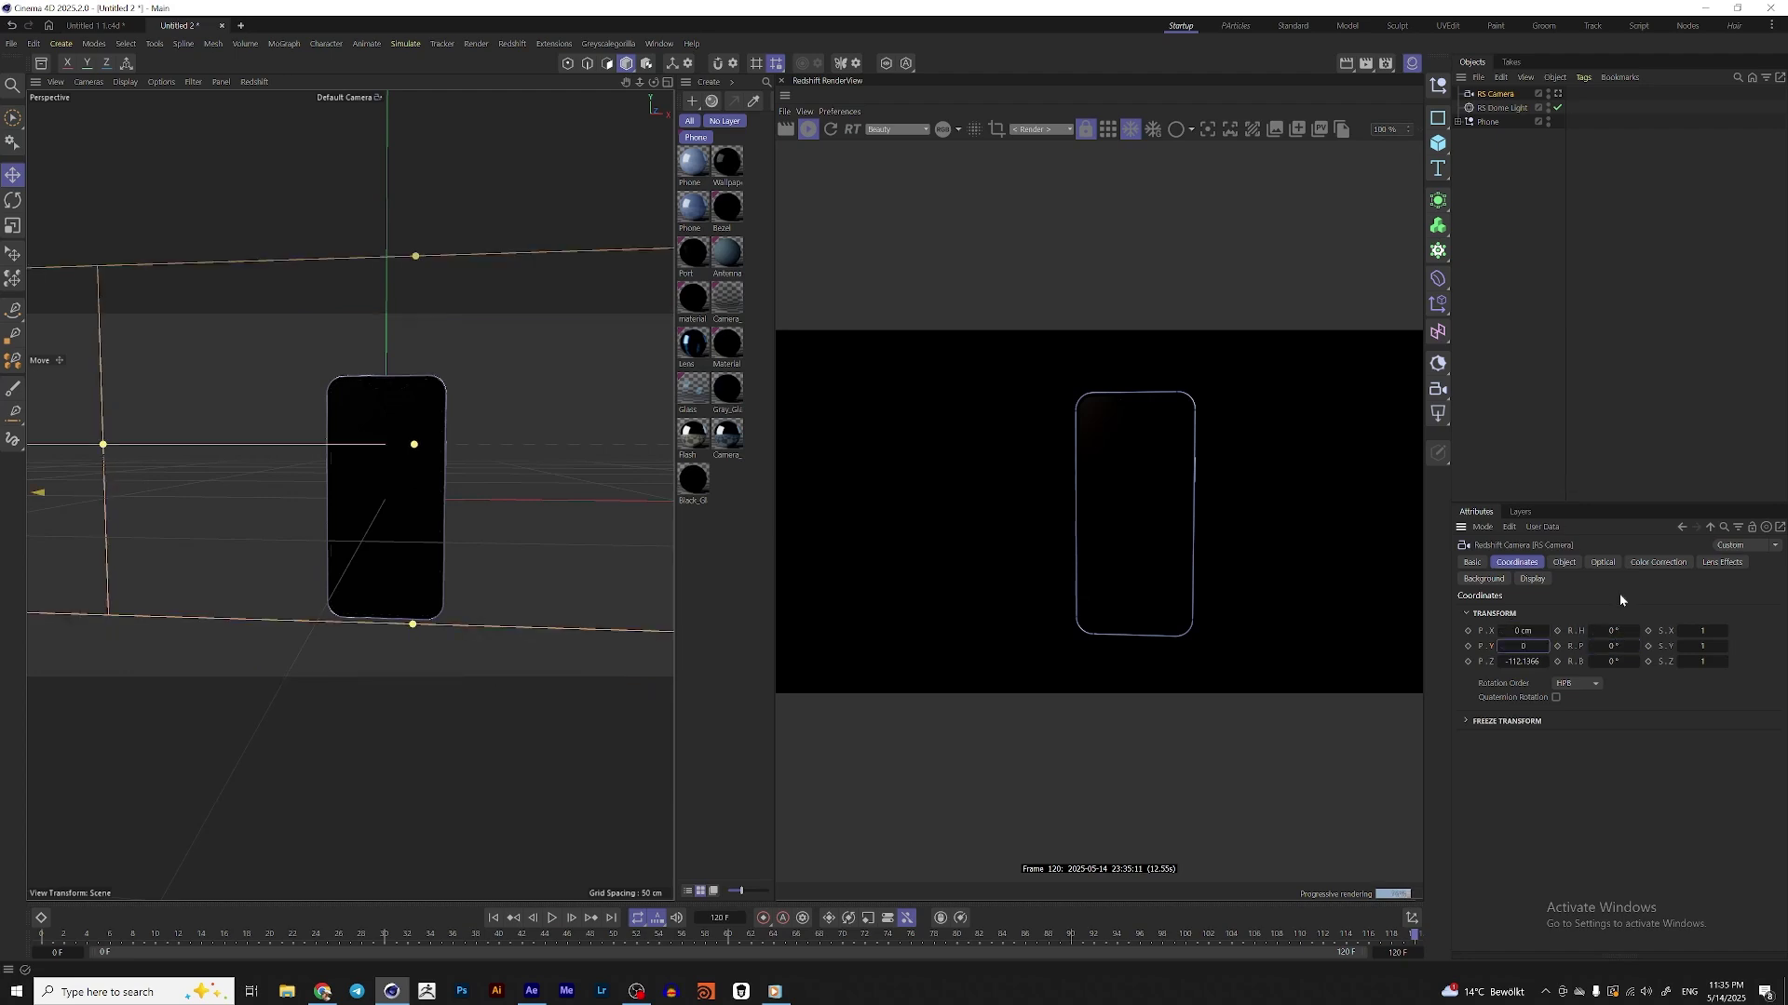
pyautogui.write('0')
# - Set the Redshift camera's focal length to 100 mm
pyautogui.click(1602, 563)
pyautogui.click(1564, 562)
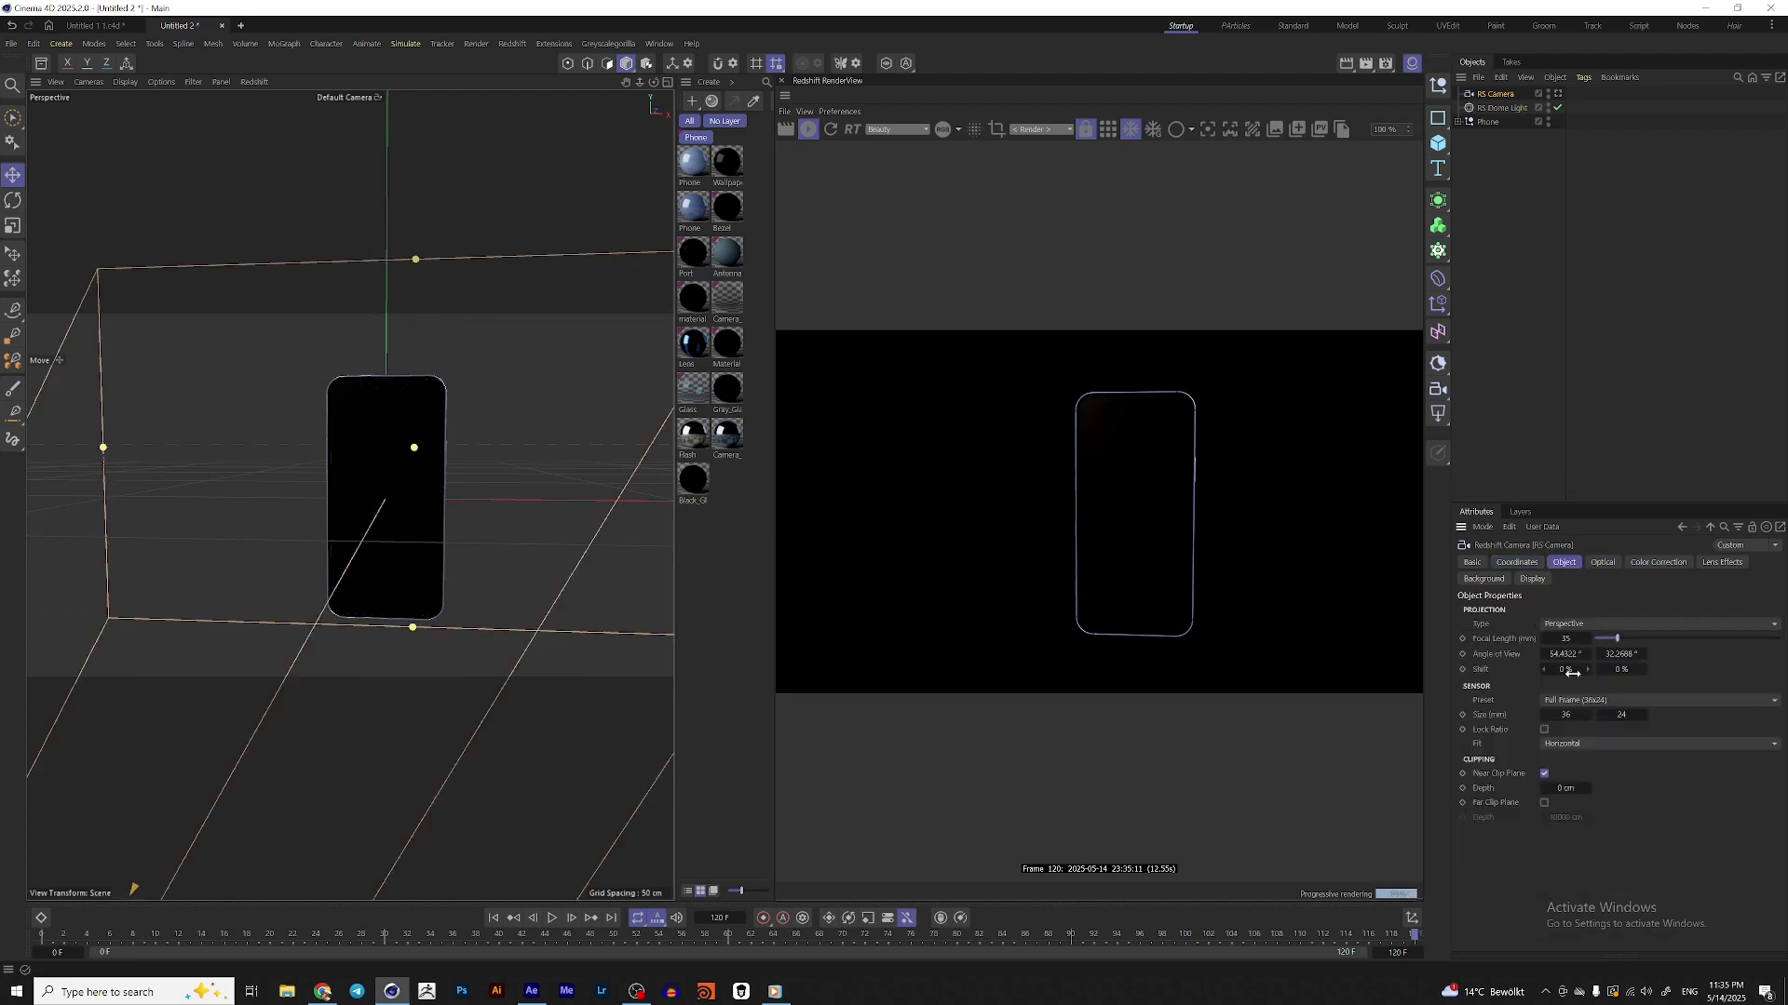
pyautogui.click(1564, 638)
pyautogui.write('100')
pyautogui.press('Return')
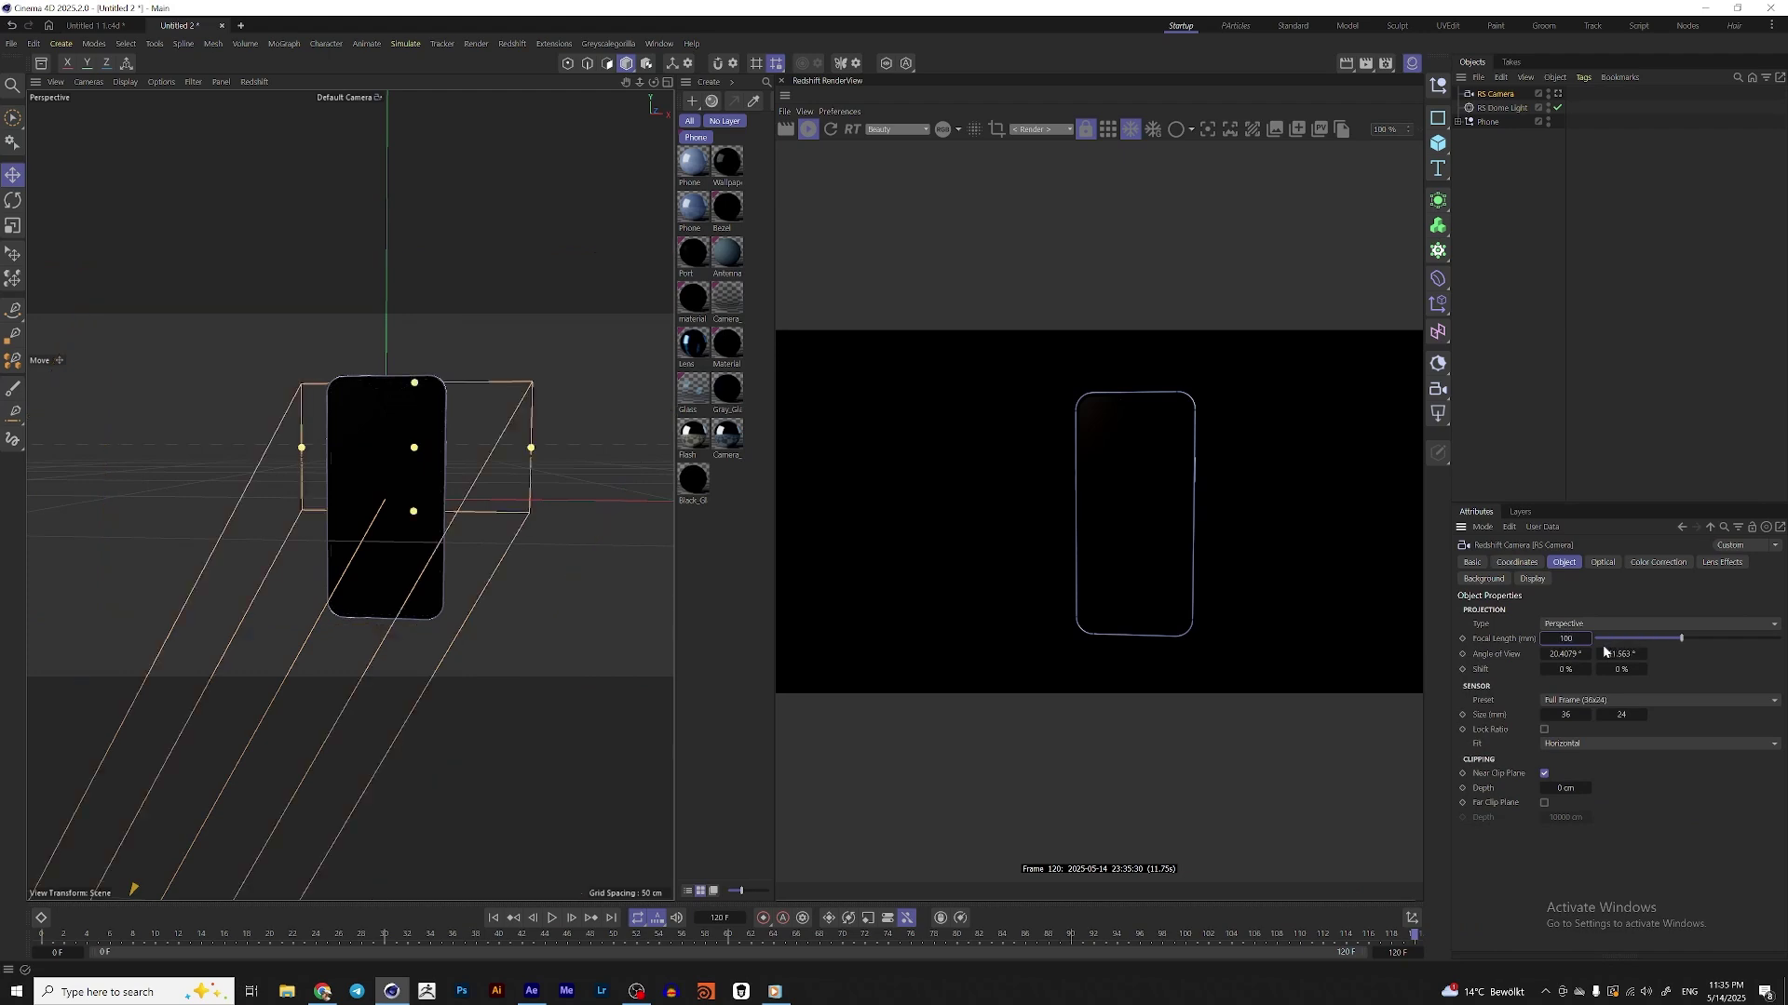
# - Look through the Redshift camera and move it back along Z to about -301 cm
pyautogui.click(1559, 93)
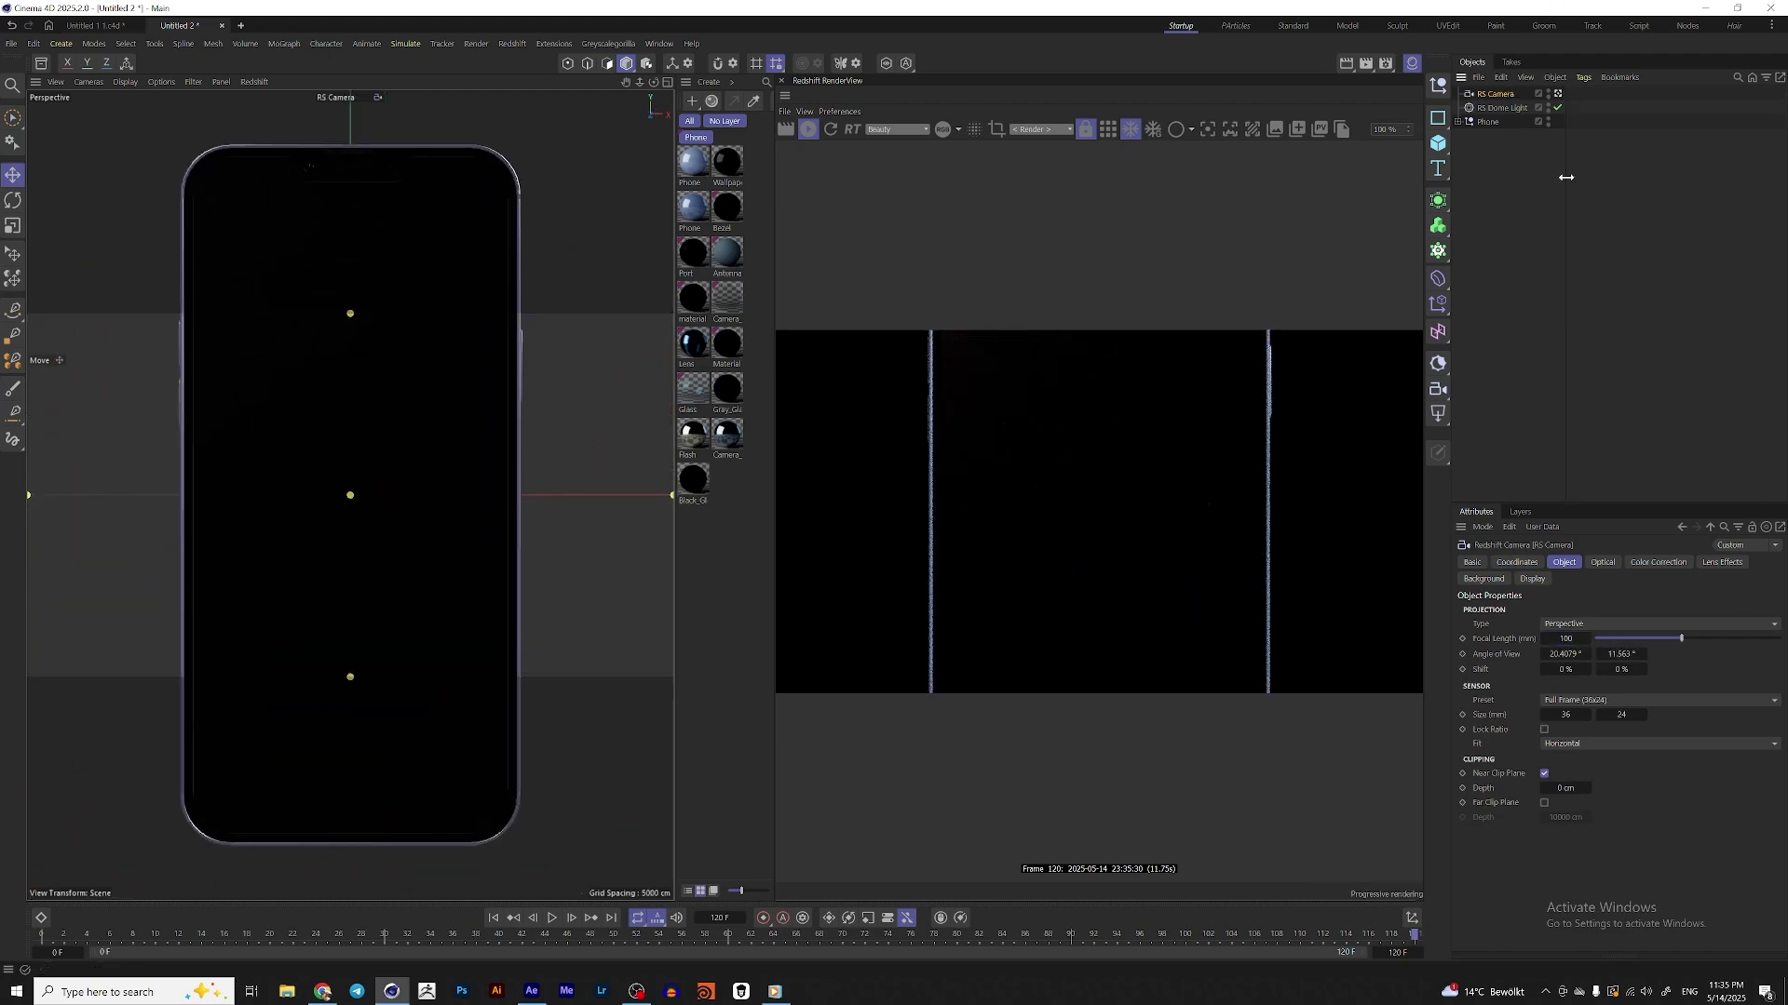
pyautogui.click(1516, 562)
pyautogui.moveTo(1525, 659); pyautogui.dragTo(1460, 659)
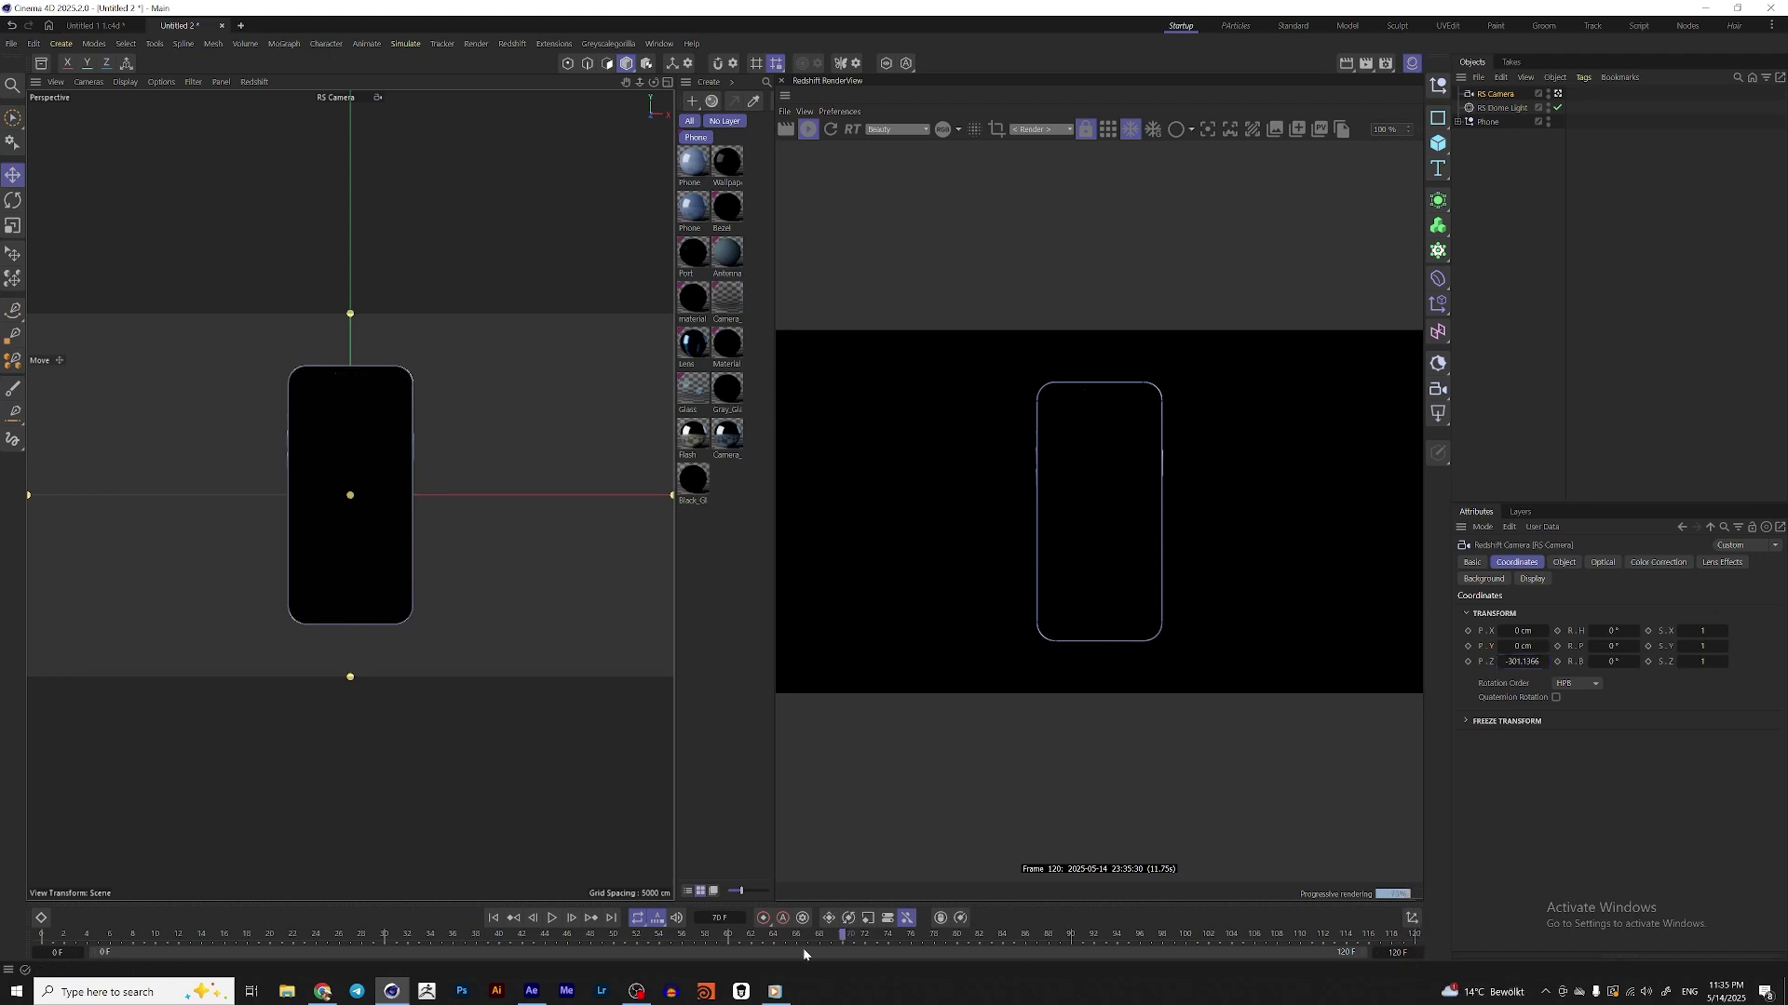
# - Keyframe the Phone null's Y position from about -57.4 cm at frame 0 to 0 cm at frame 45, and play it
pyautogui.click(1488, 122)
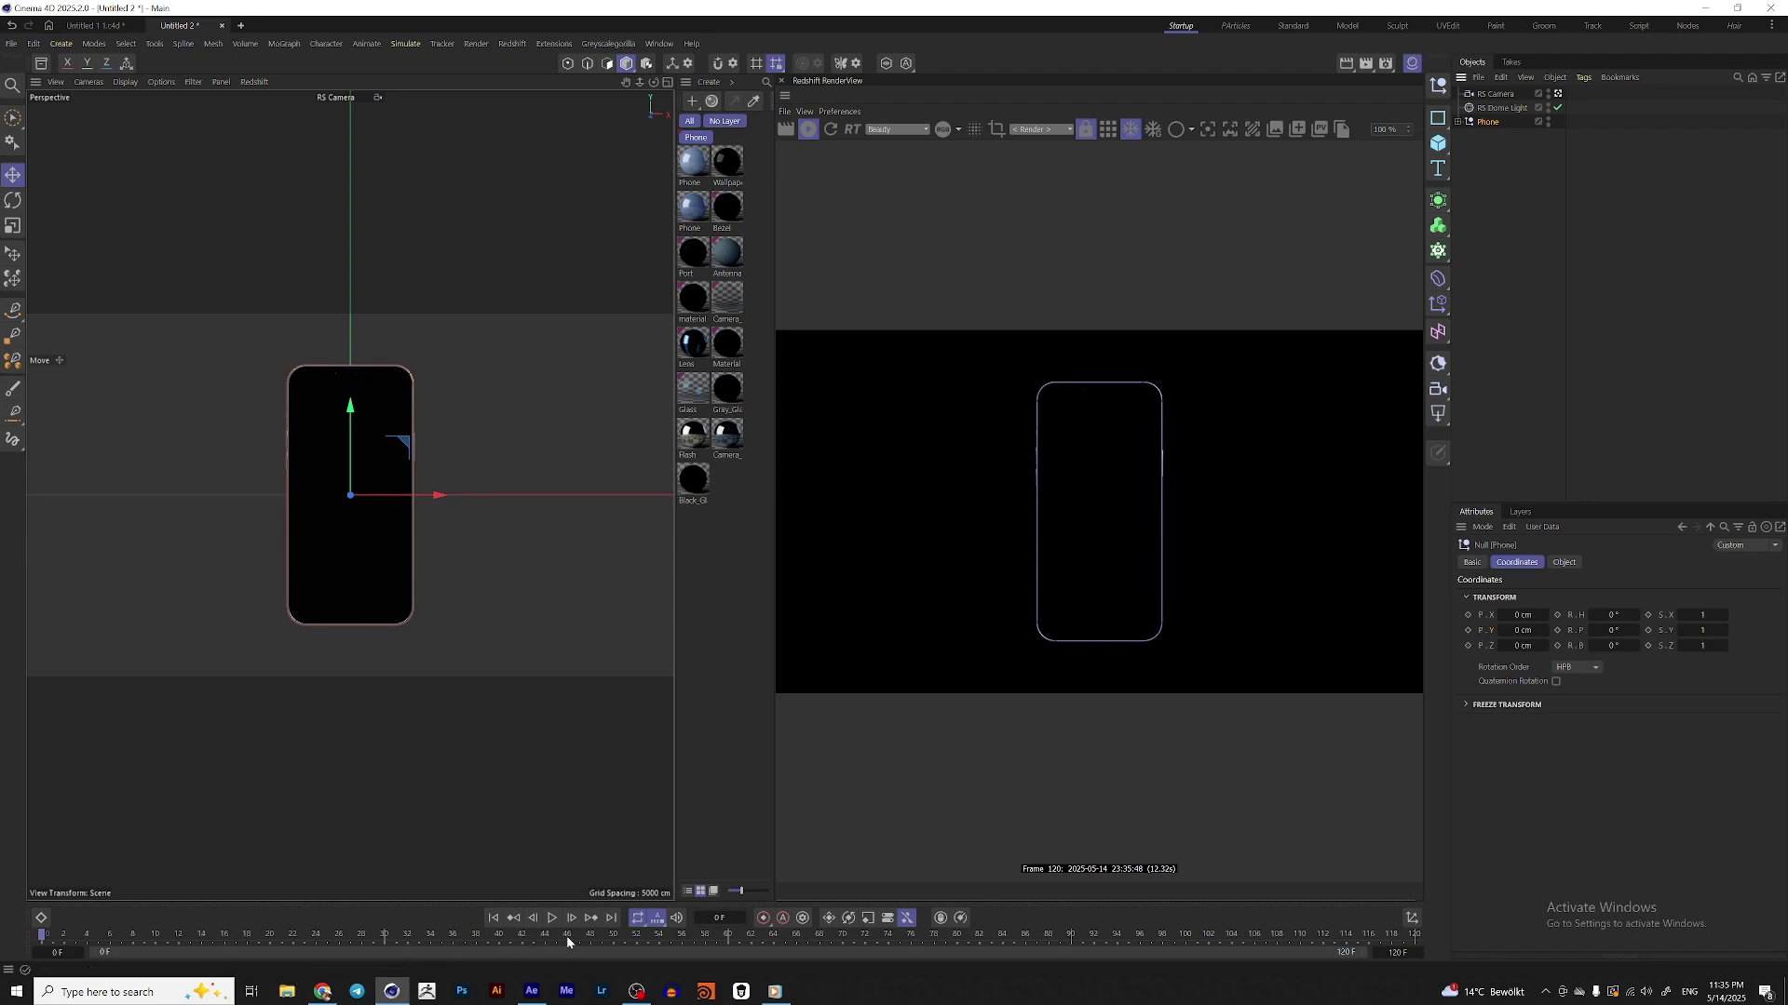
pyautogui.moveTo(565, 940); pyautogui.dragTo(557, 939)
pyautogui.moveTo(350, 421); pyautogui.dragTo(377, 758)
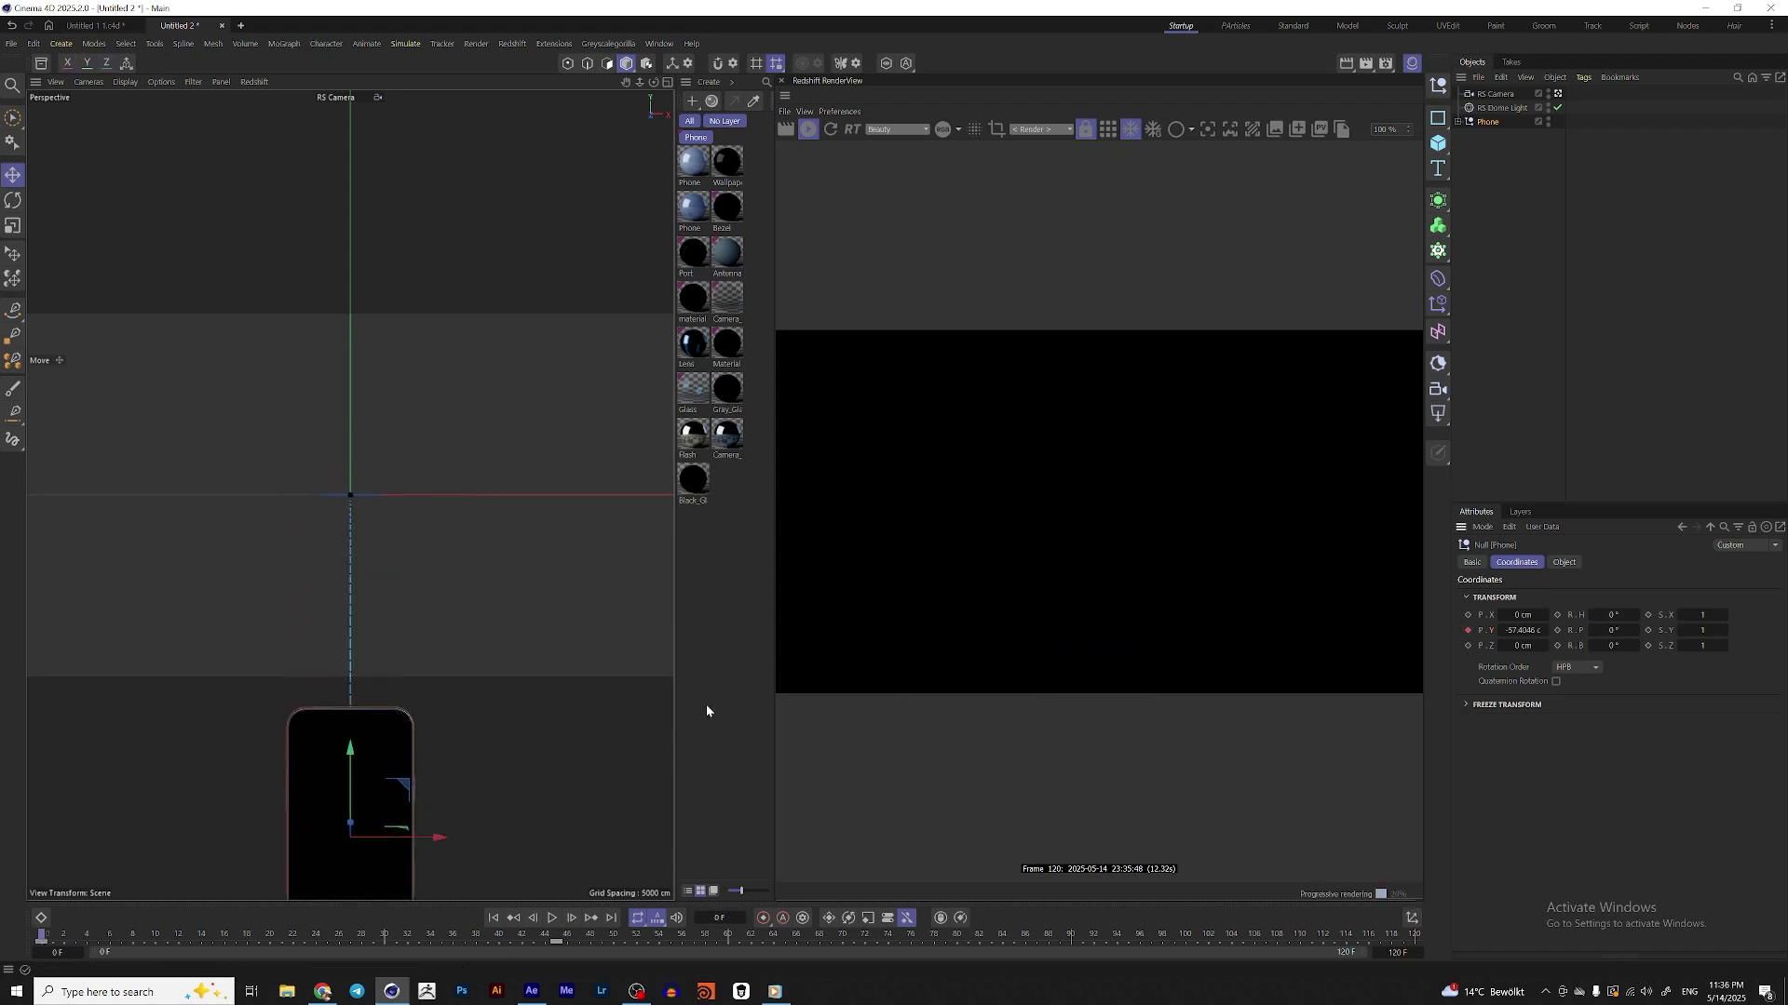
pyautogui.click(552, 918)
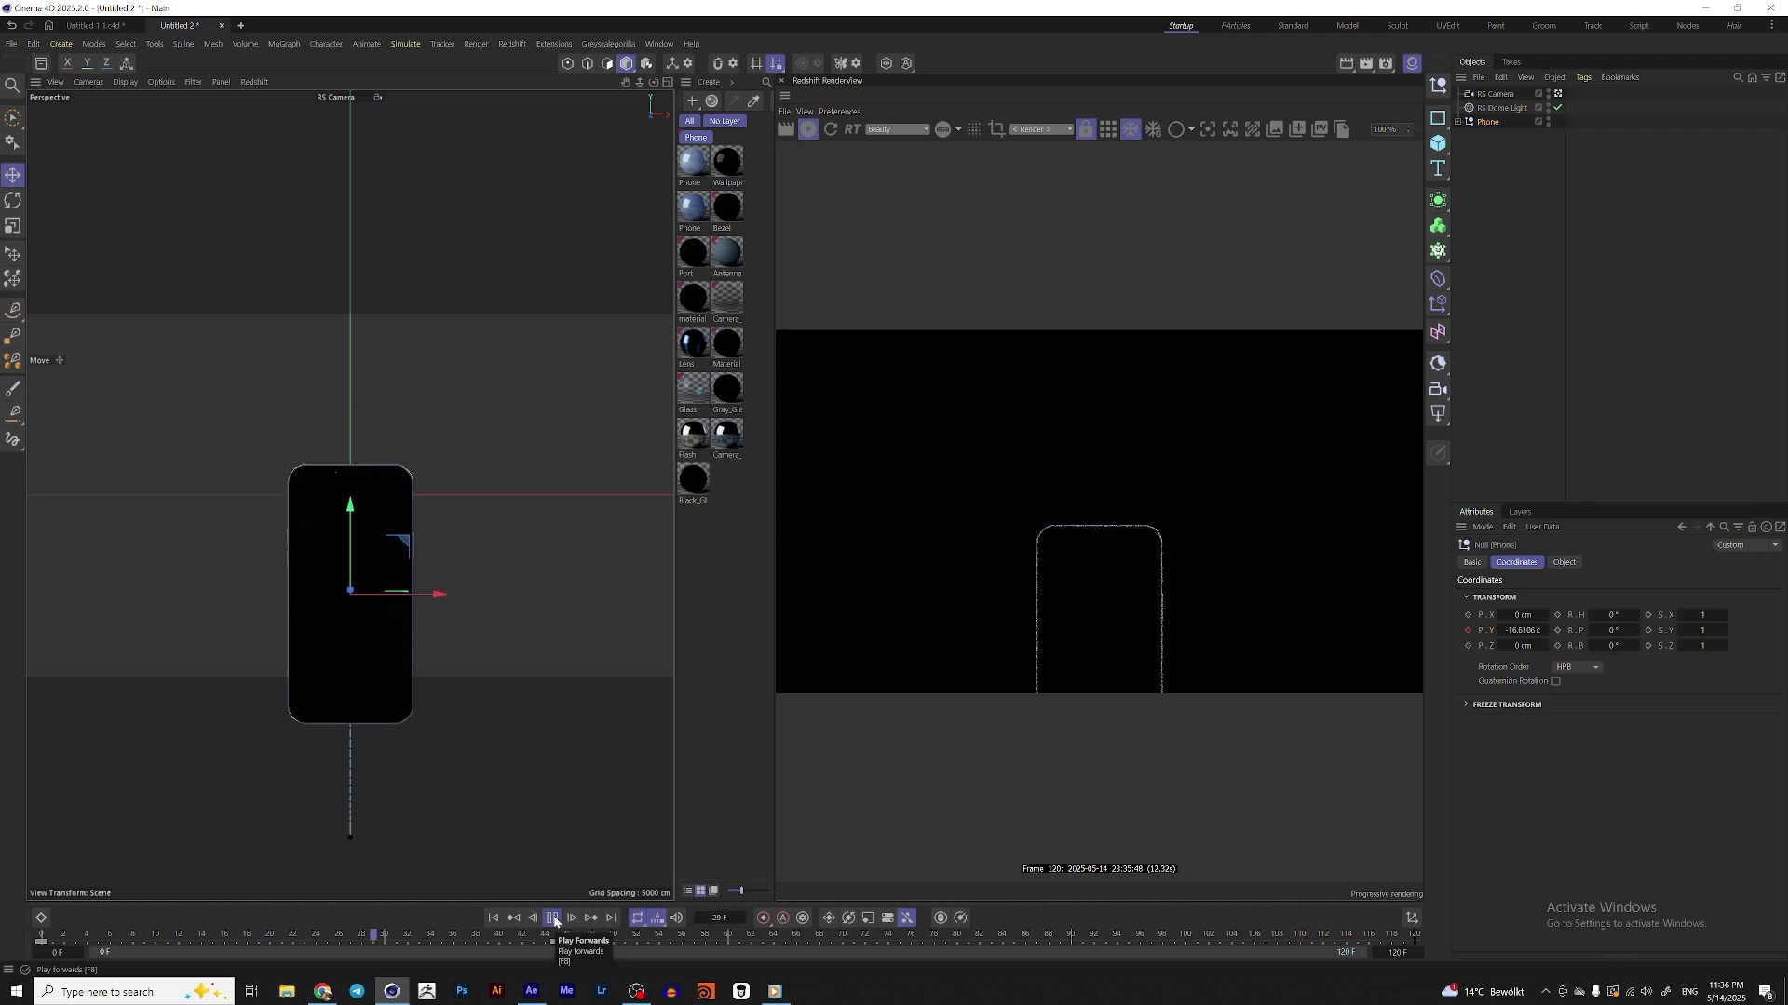
# - At frame 45, rotate the Phone null to about H -42.1°, P -24.6°, B -1.9° and keyframe its rotation
pyautogui.moveTo(482, 935); pyautogui.dragTo(557, 948)
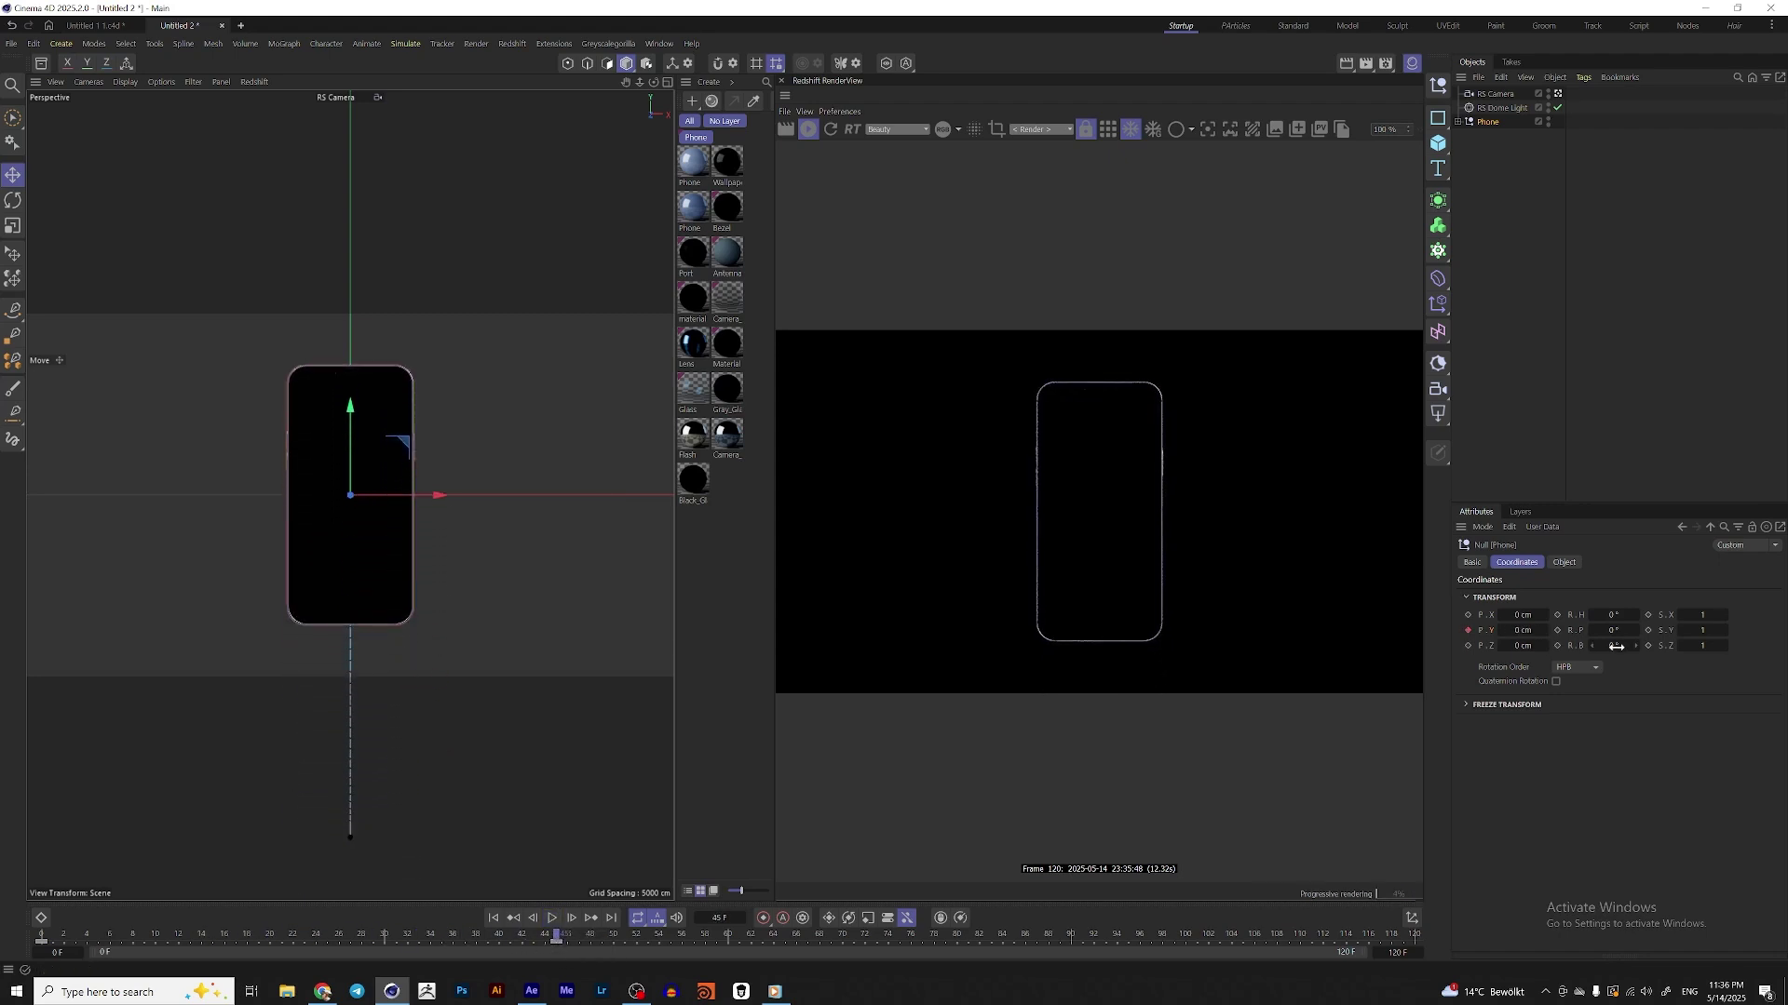
pyautogui.press('r')
pyautogui.moveTo(363, 527)
pyautogui.mouseDown()
pyautogui.moveTo(330, 506)
pyautogui.moveTo(365, 514)
pyautogui.mouseUp()
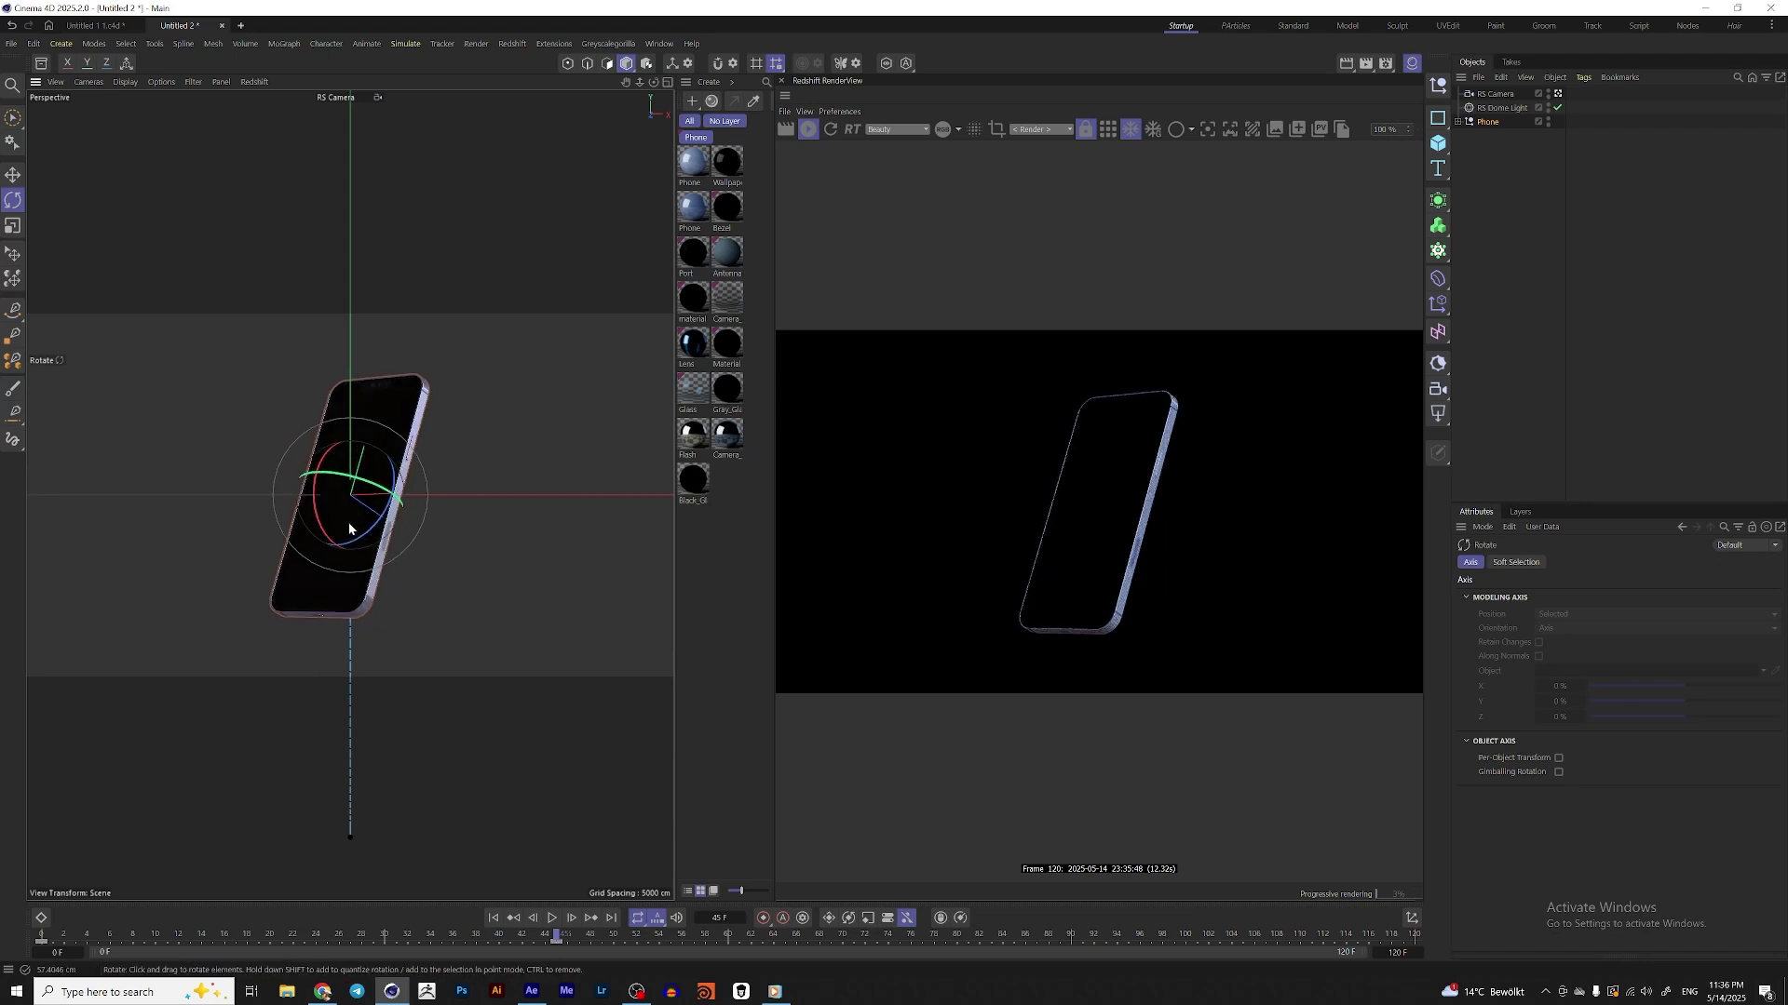
pyautogui.click(1489, 122)
pyautogui.click(1557, 616)
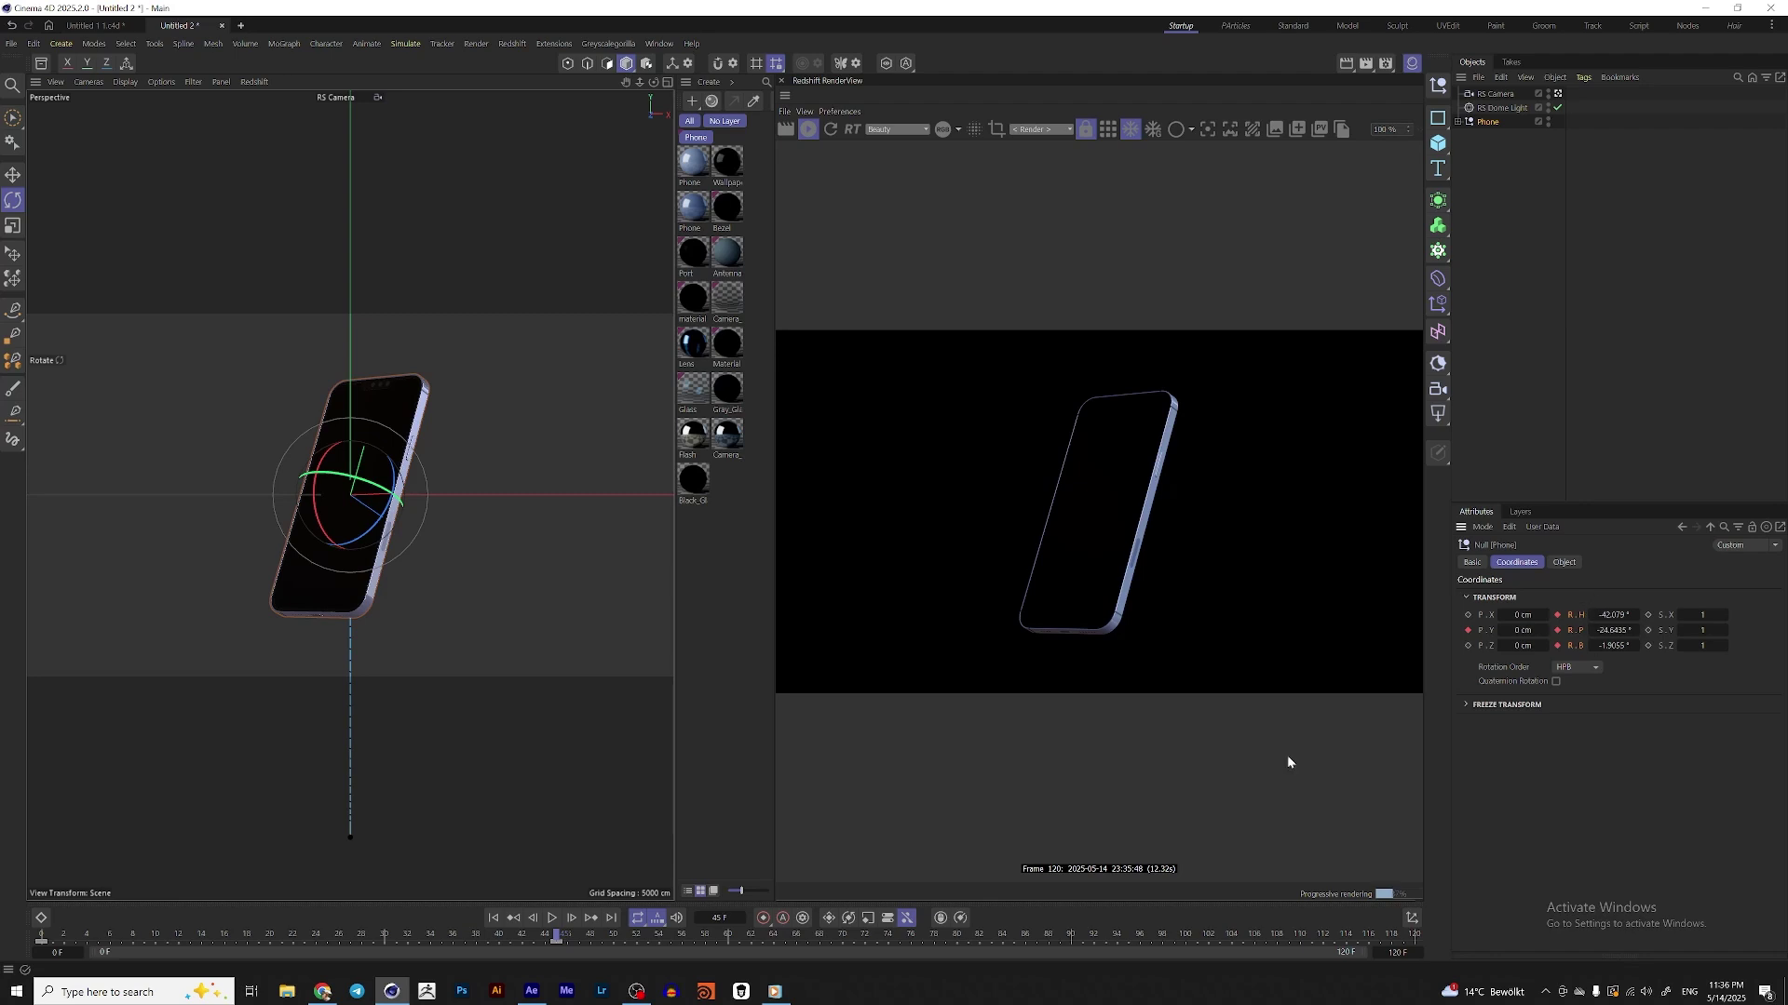
# - At frame 0, rotate the Phone null to about H -253.3°, P 7°, B -20.4°, keyframe its rotation, and play the animation
pyautogui.click(494, 918)
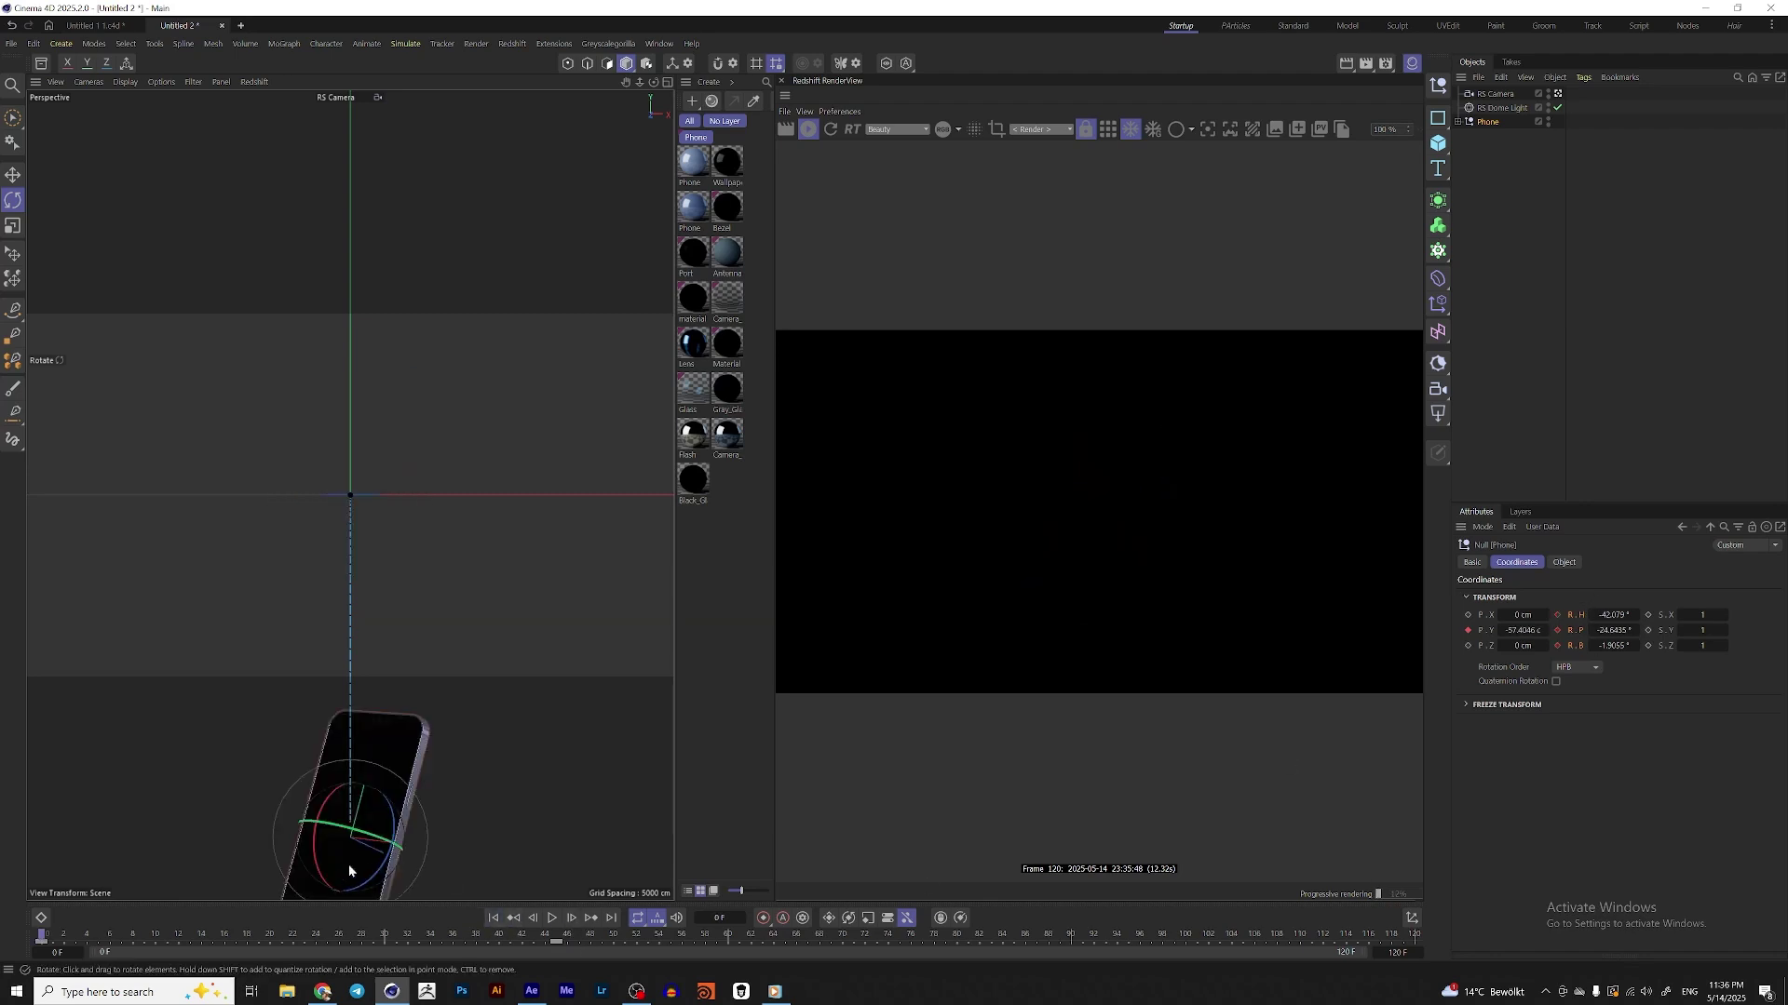
pyautogui.moveTo(349, 871); pyautogui.dragTo(326, 810)
pyautogui.click(1557, 616)
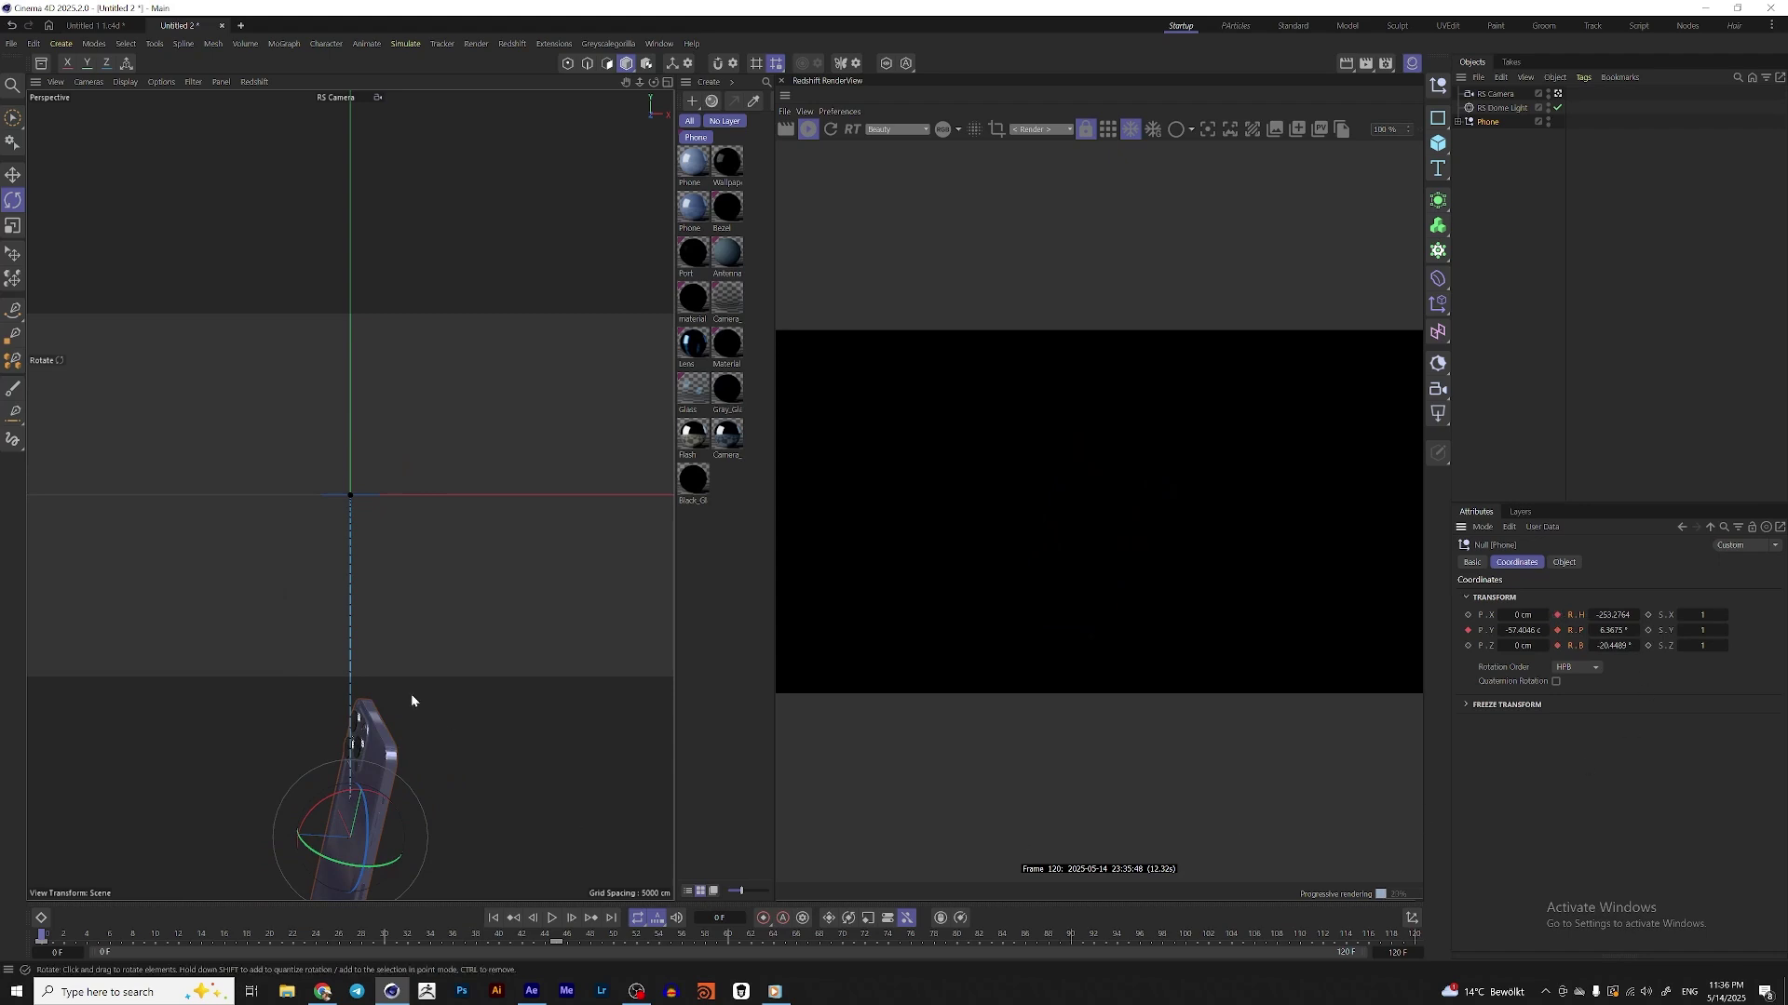
pyautogui.click(552, 918)
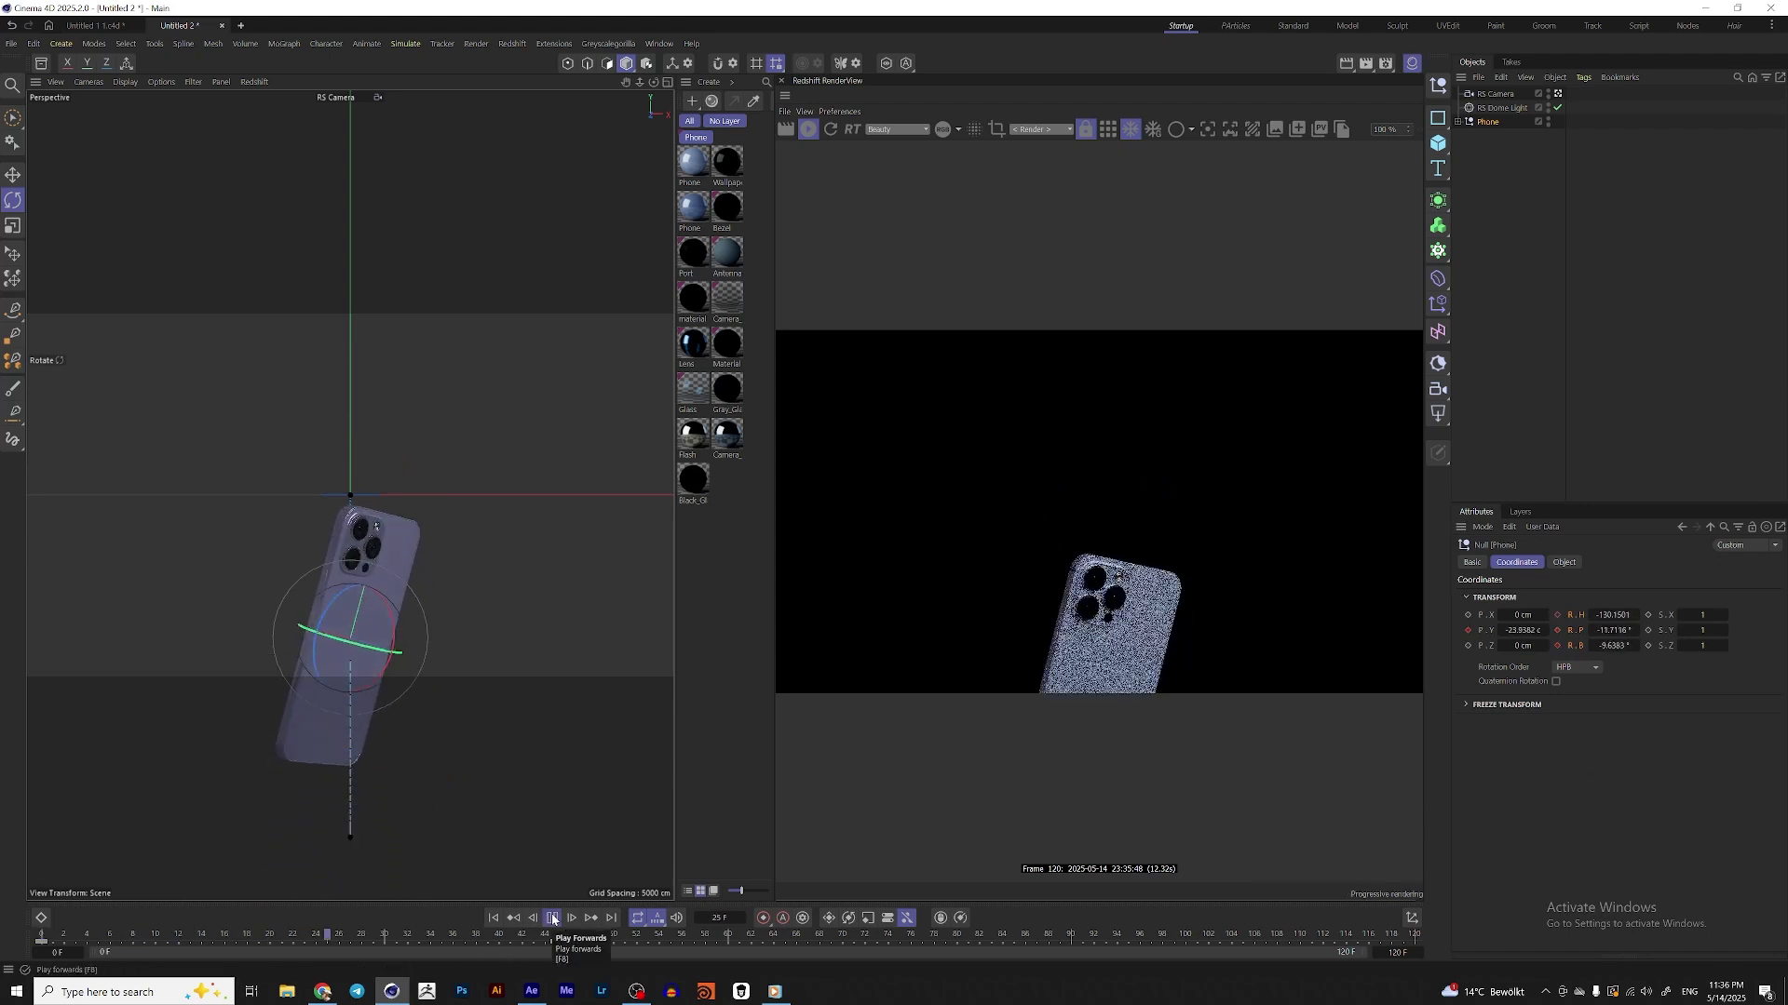
pyautogui.click(552, 918)
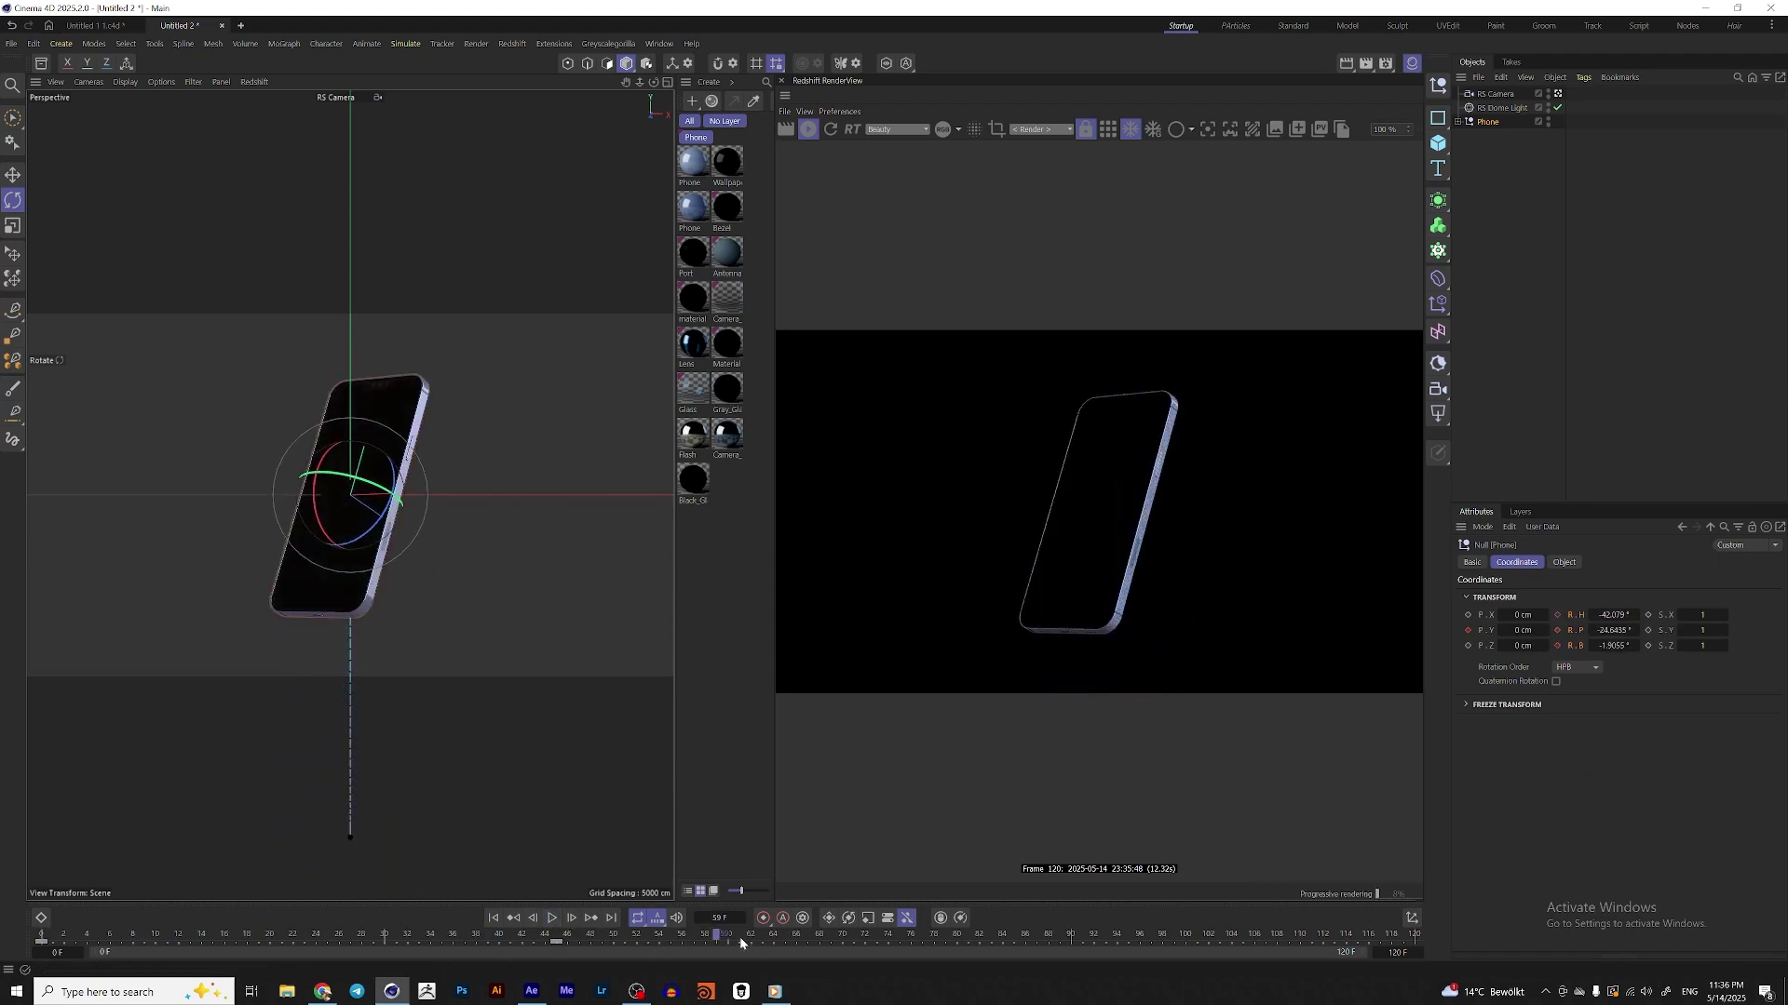
# - At frame 120, set the Phone null's heading rotation to about -16.1° and keyframe it
pyautogui.hotkey('shift', 'g')
pyautogui.moveTo(1592, 614); pyautogui.dragTo(1657, 614)
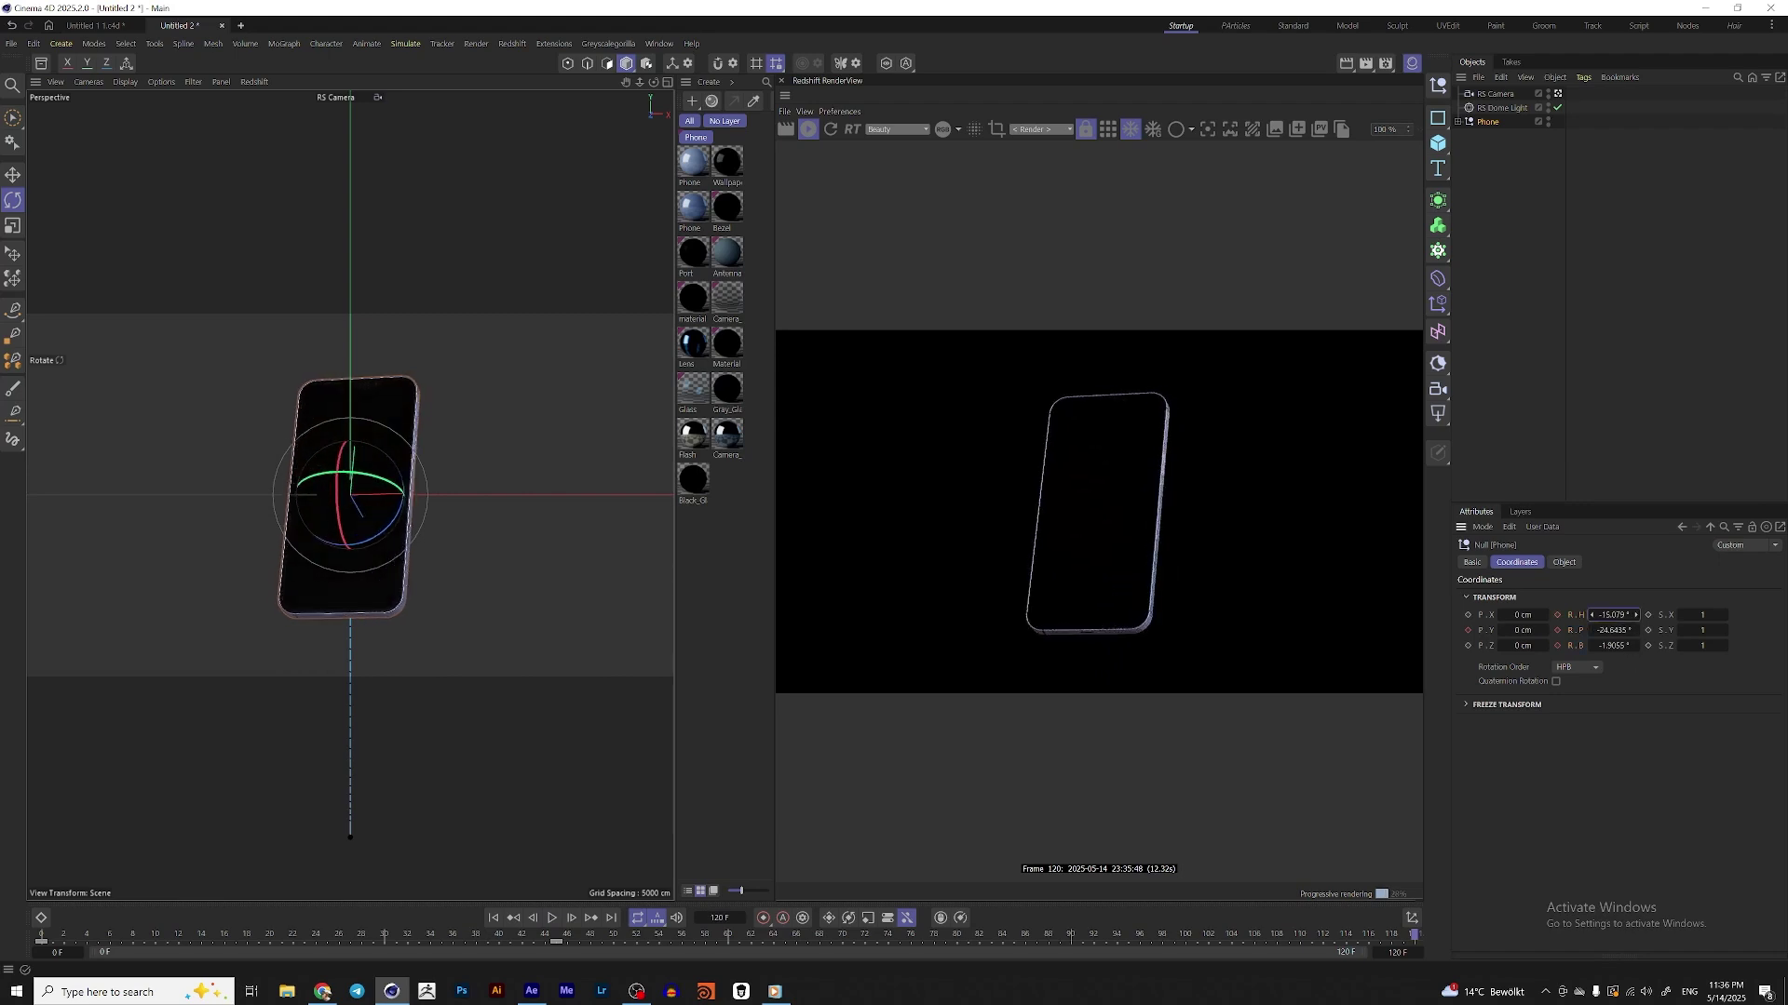
pyautogui.click(1592, 614)
pyautogui.click(1557, 614)
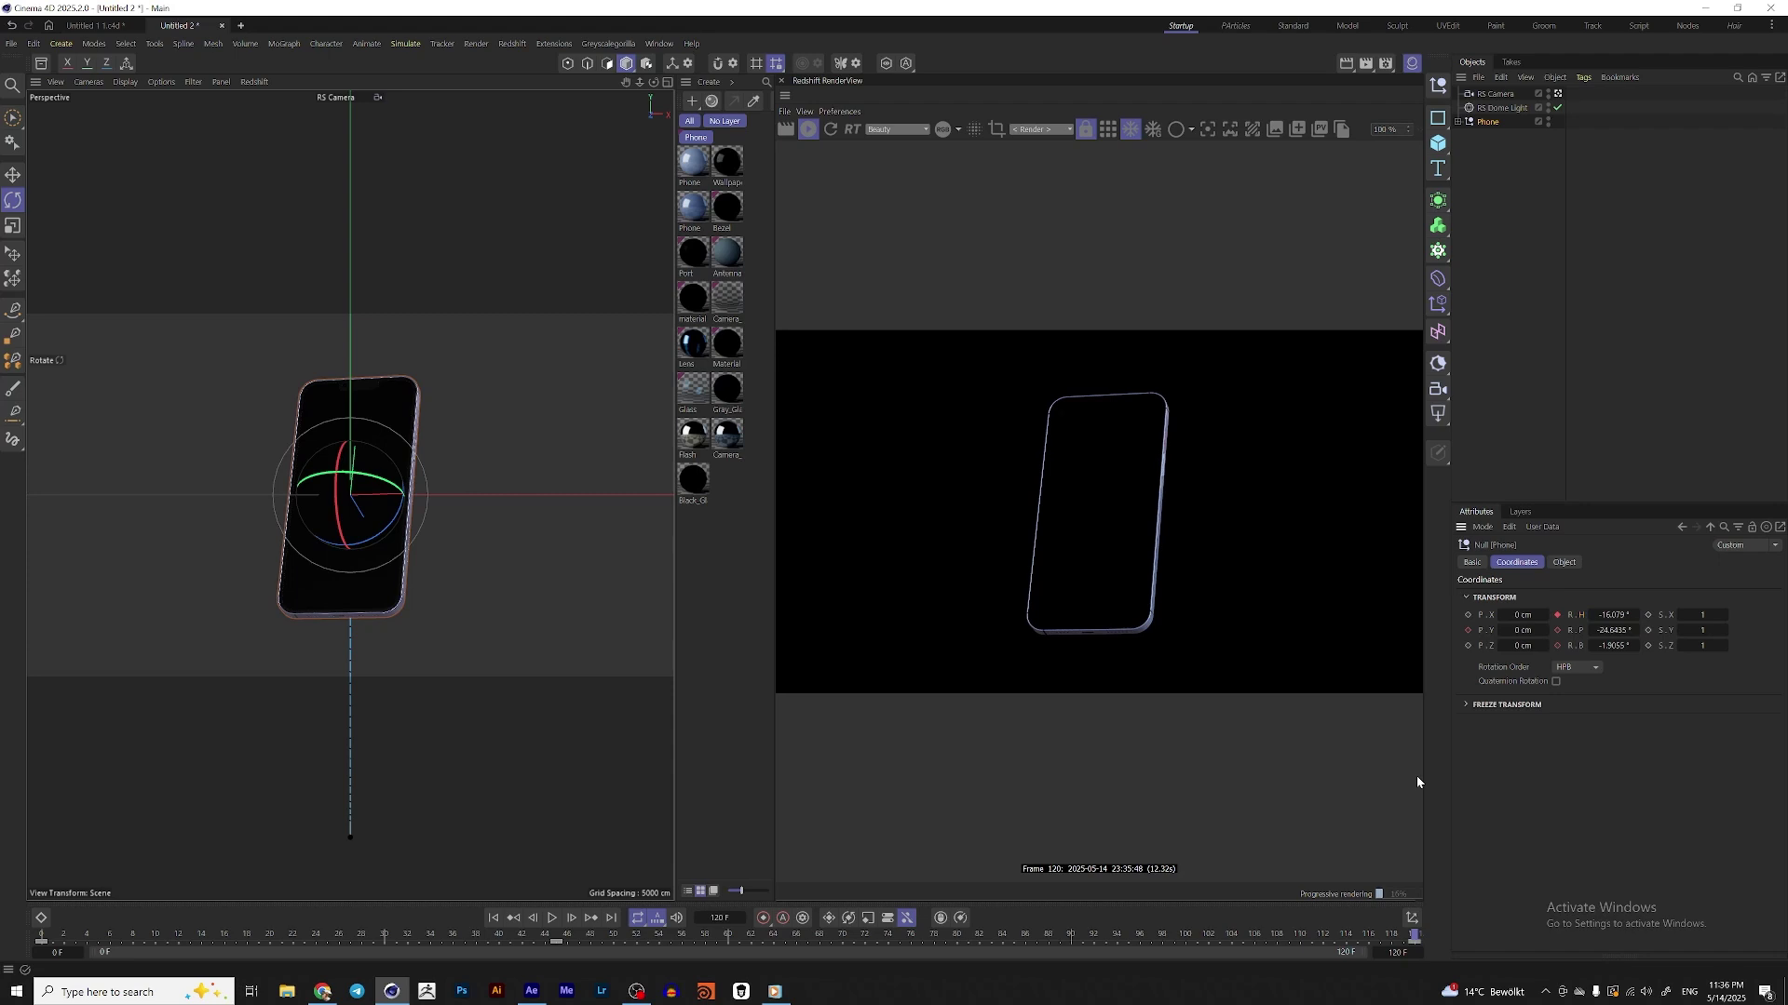
# - Open the F-Curve timeline for the Phone null, enlarge its window and frame the curves
pyautogui.press('super+space')
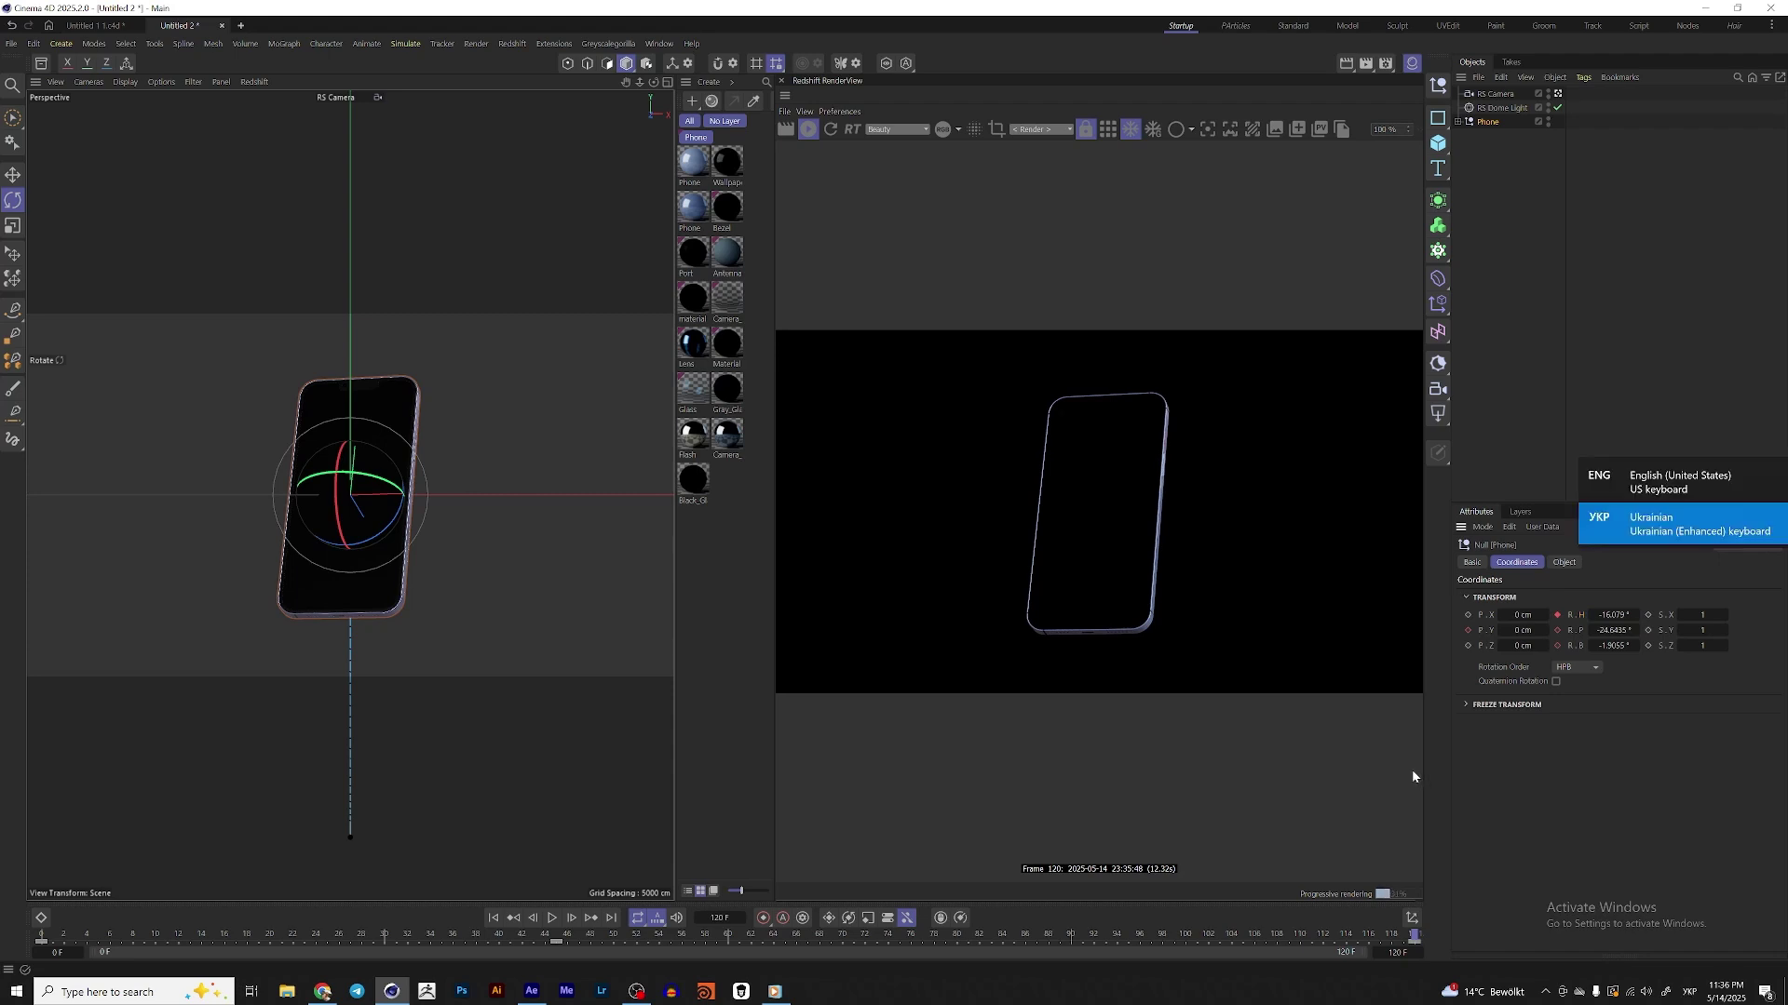
pyautogui.hotkey('shift', 'F3')
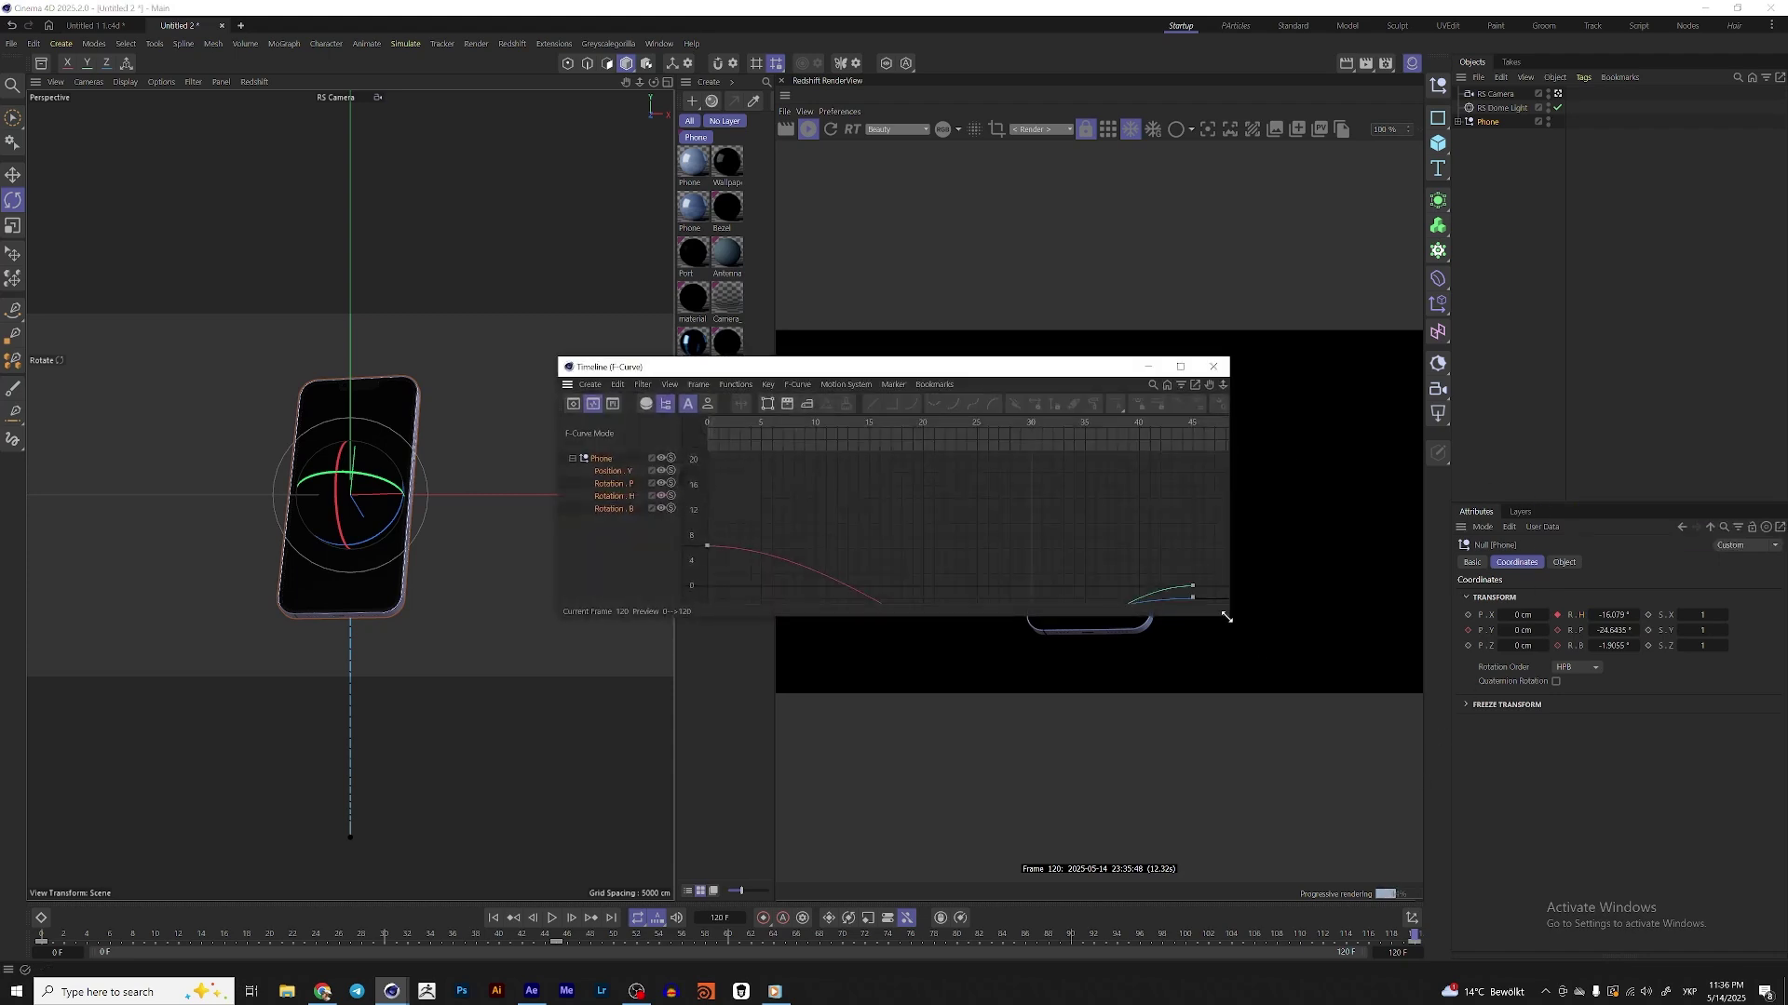
pyautogui.moveTo(1226, 618); pyautogui.dragTo(1320, 749)
pyautogui.press('h')
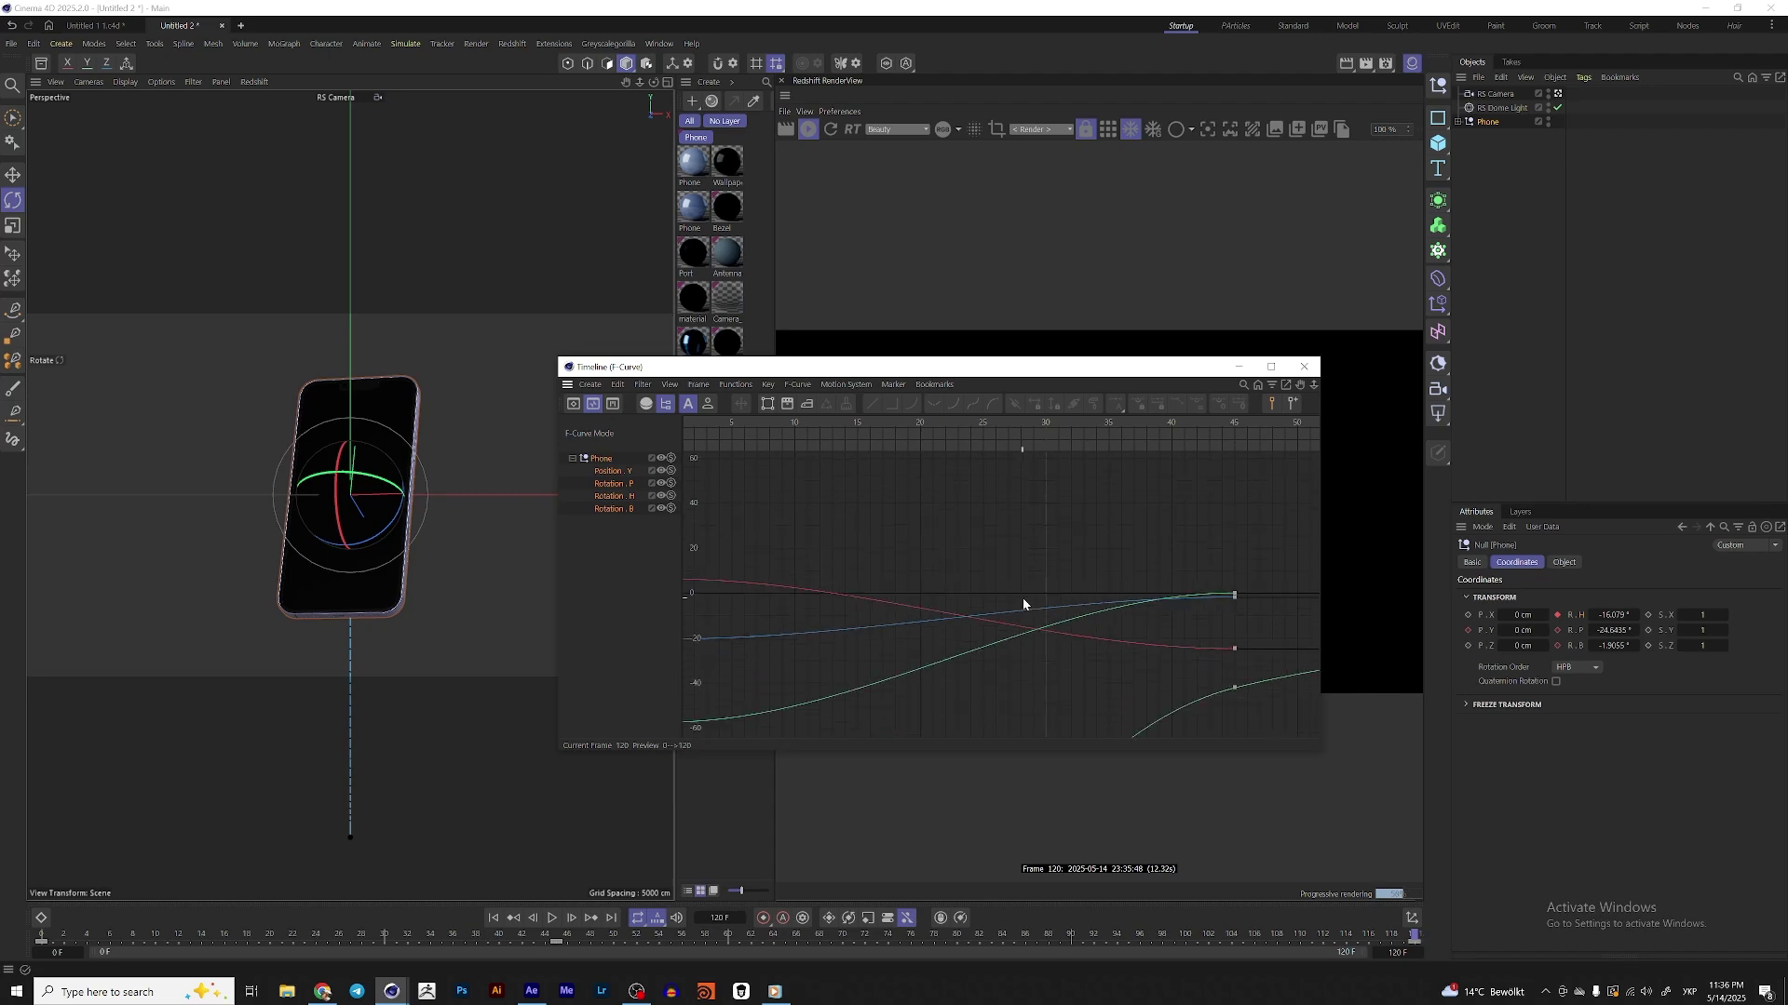
# - Lengthen the tangents of both Position Y keys to about the middle of the curve for a stronger ease
pyautogui.click(612, 471)
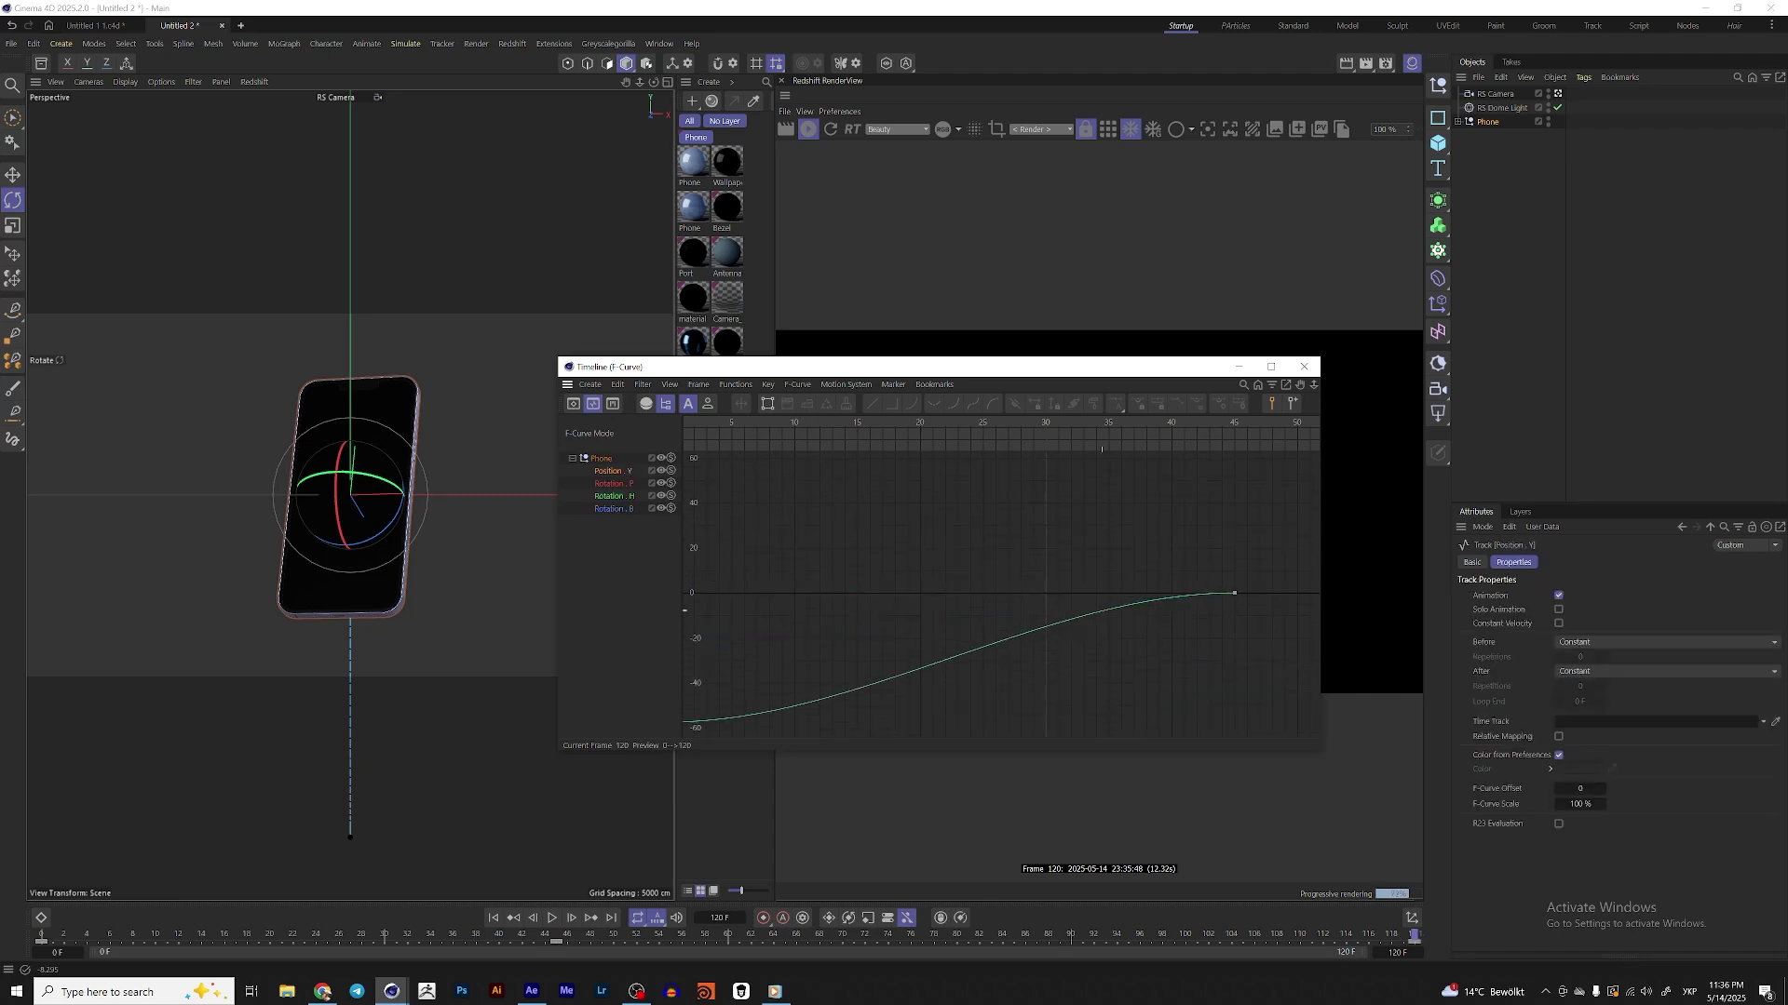
pyautogui.press('h')
pyautogui.press('h')
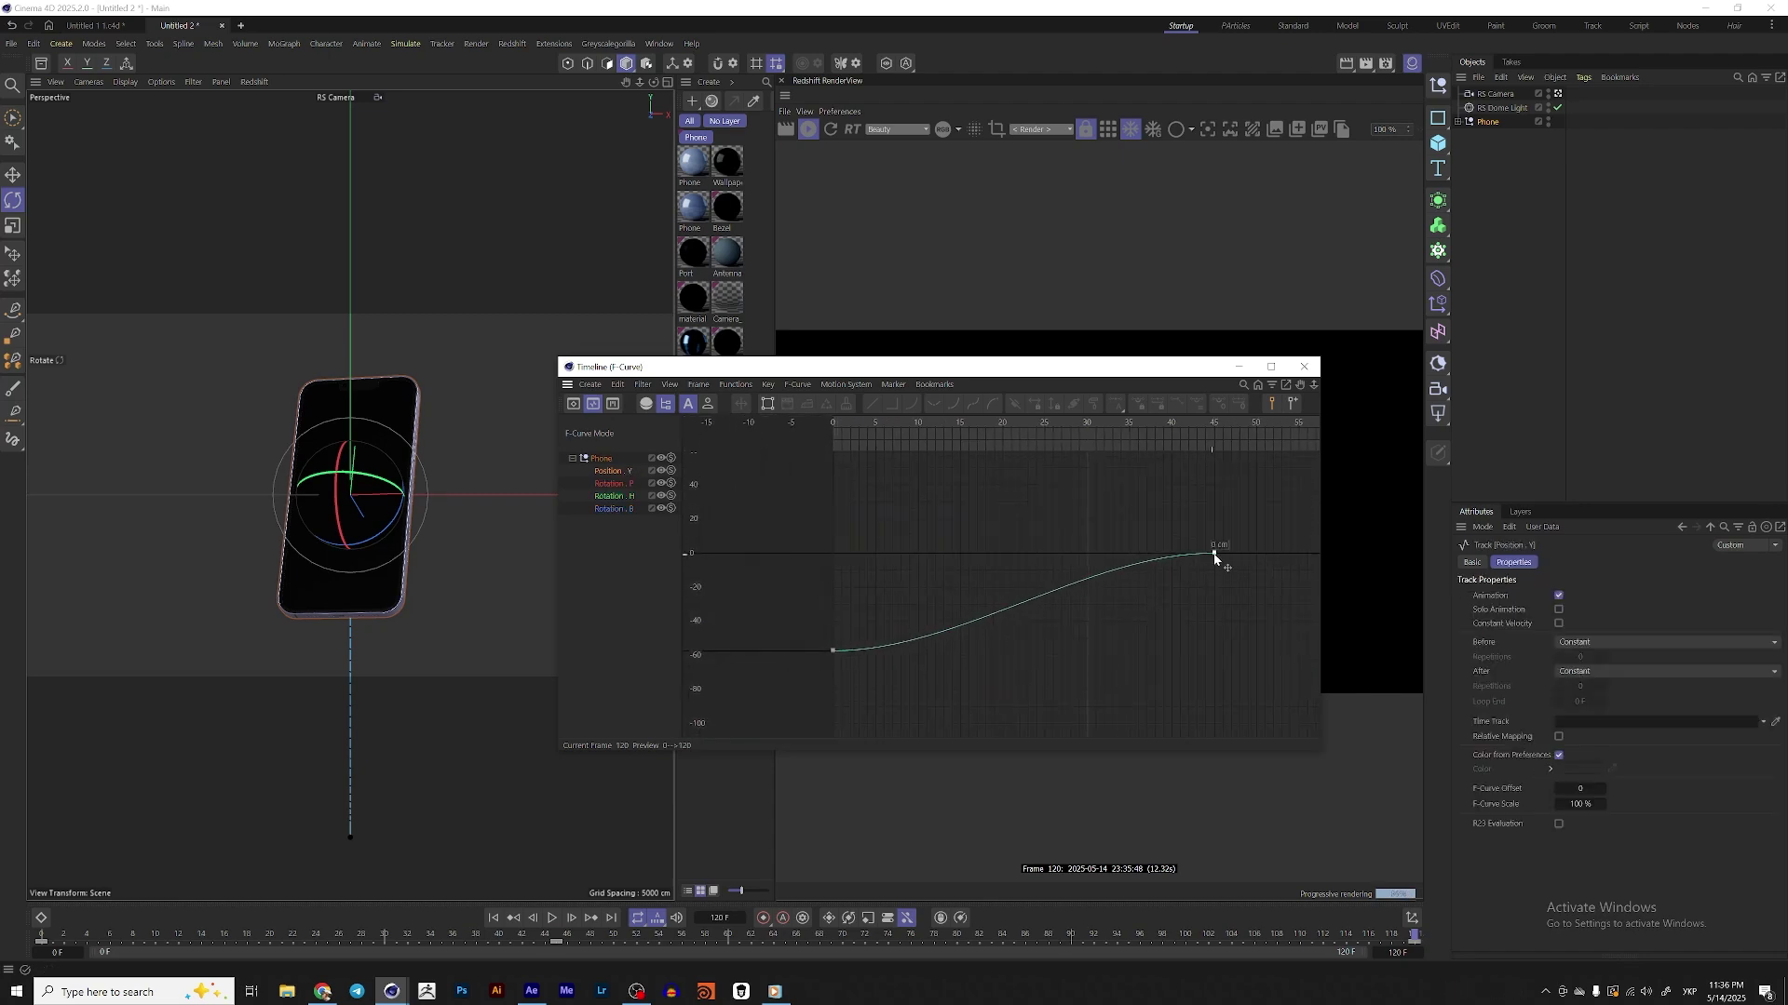
pyautogui.click(1214, 553)
pyautogui.keyDown('shift'); pyautogui.click(833, 650); pyautogui.keyUp('shift')
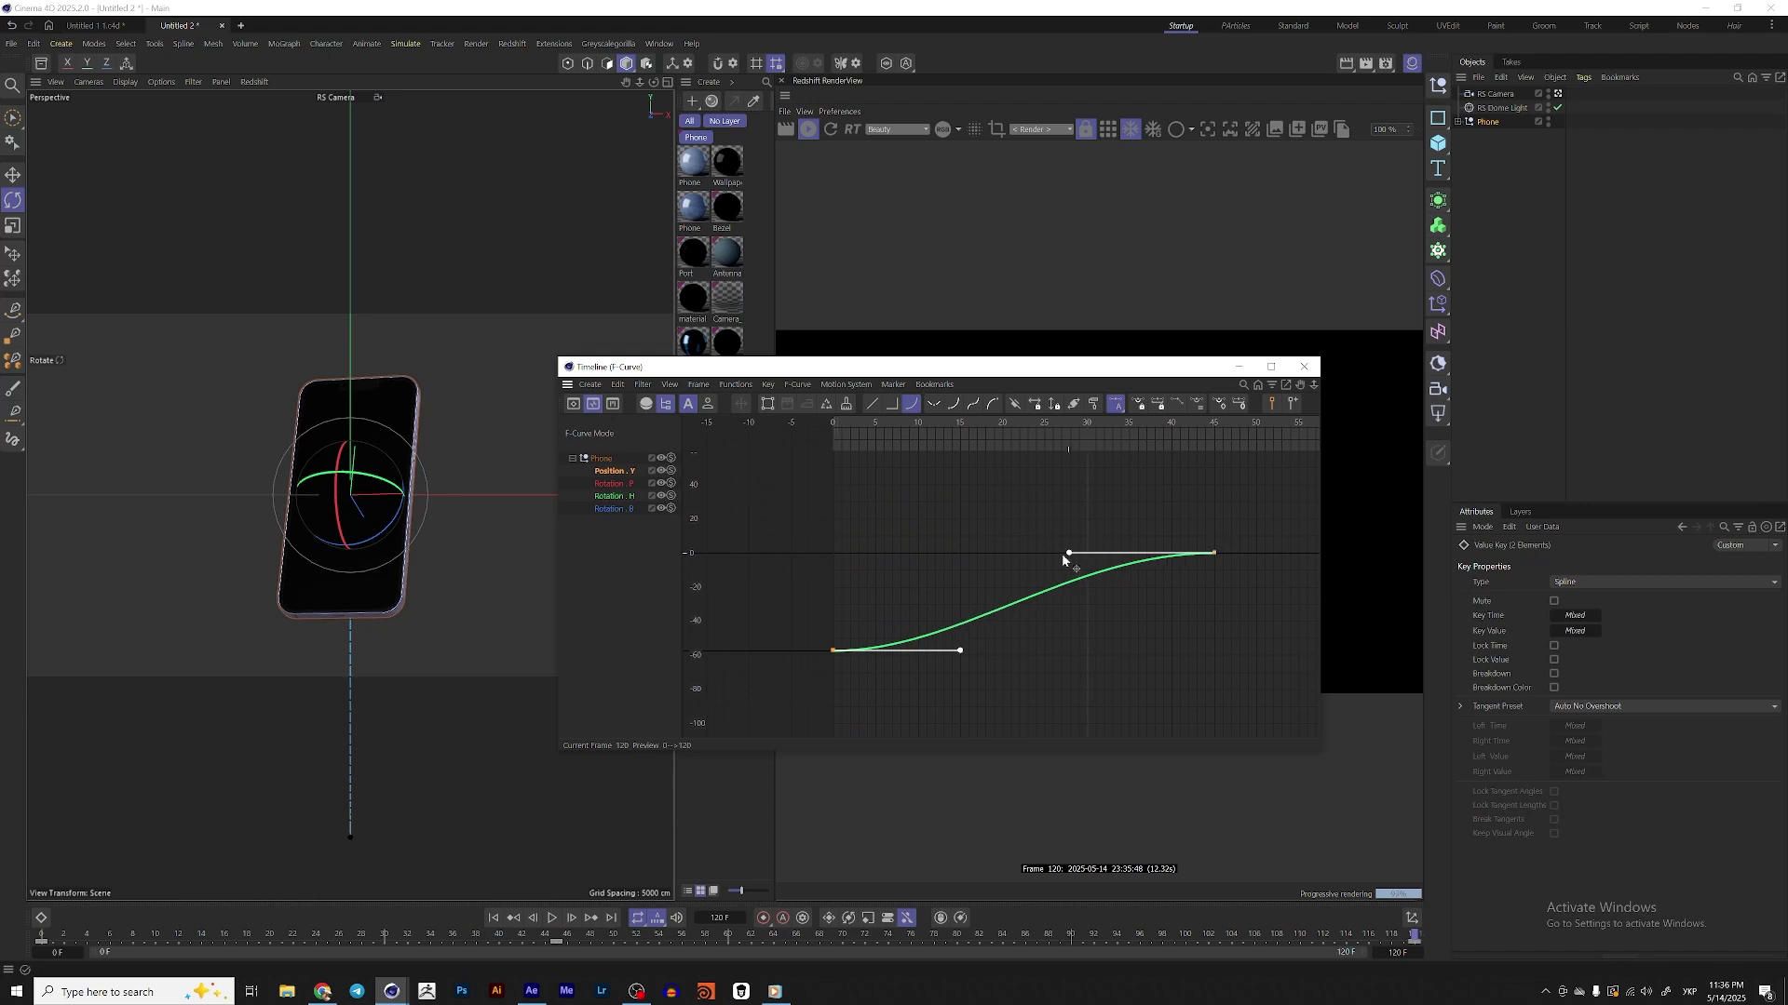
pyautogui.moveTo(1064, 556); pyautogui.dragTo(1022, 559)
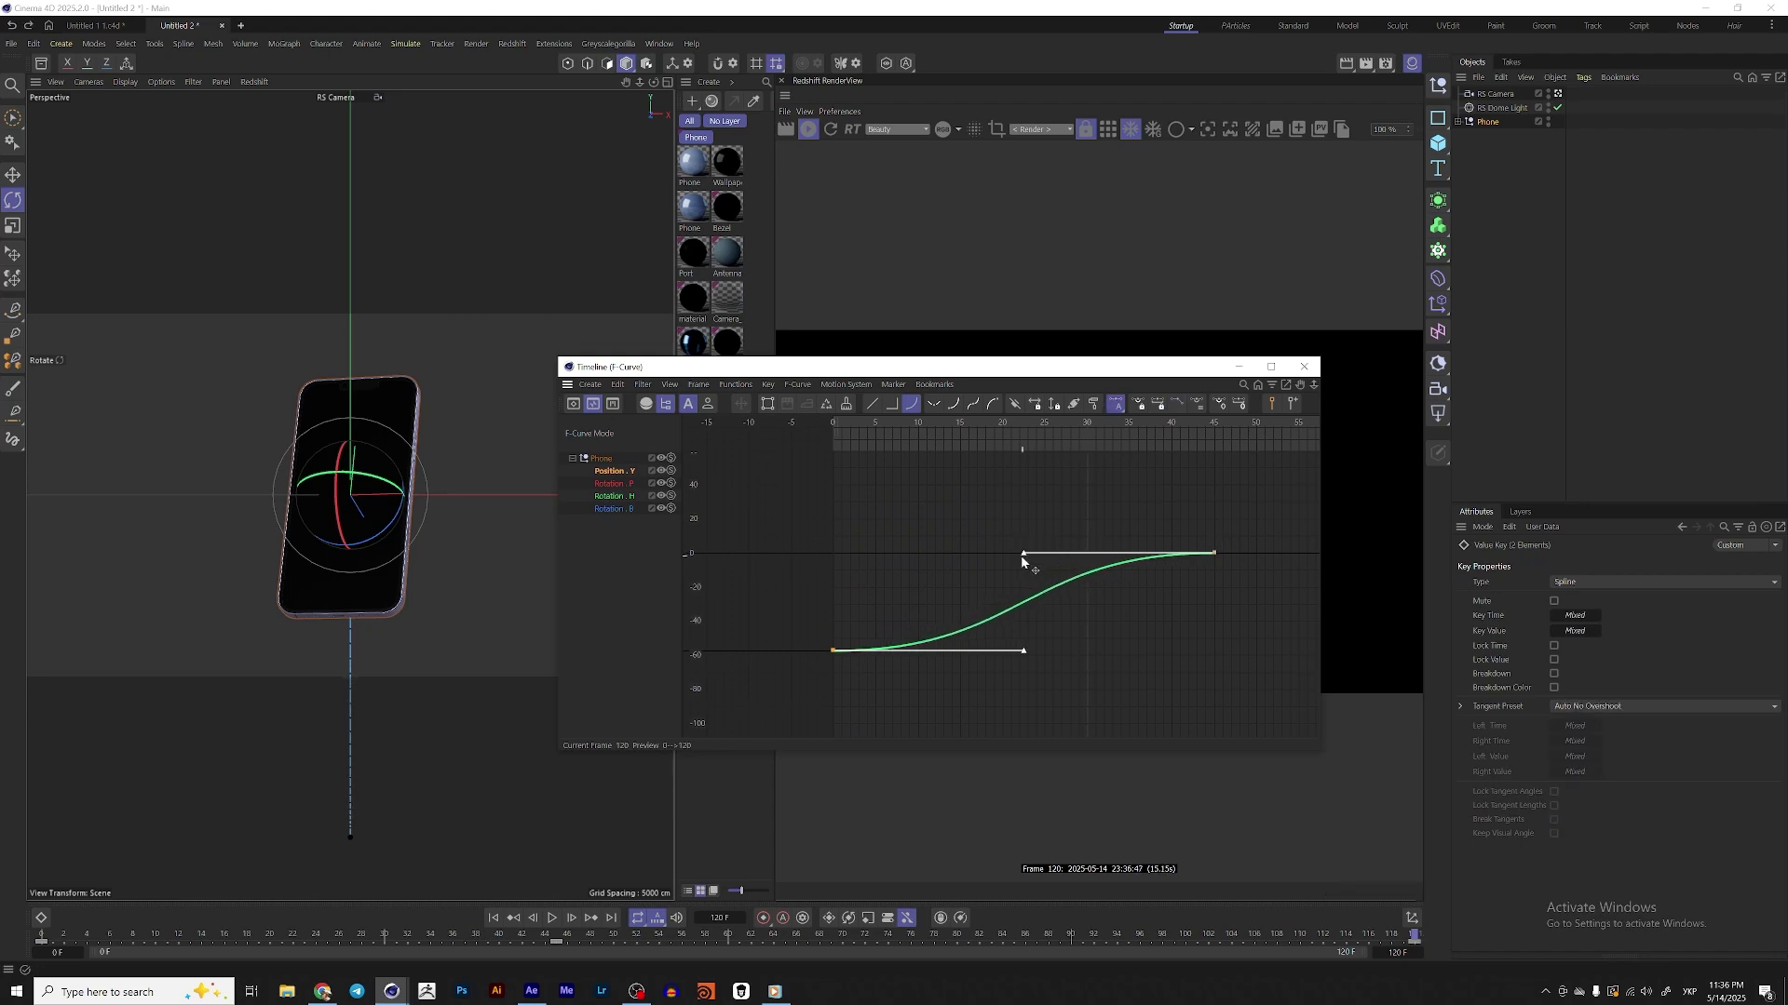
# - Lengthen the tangents of both pitch rotation (Rotation P) keys for a stronger ease
pyautogui.click(613, 484)
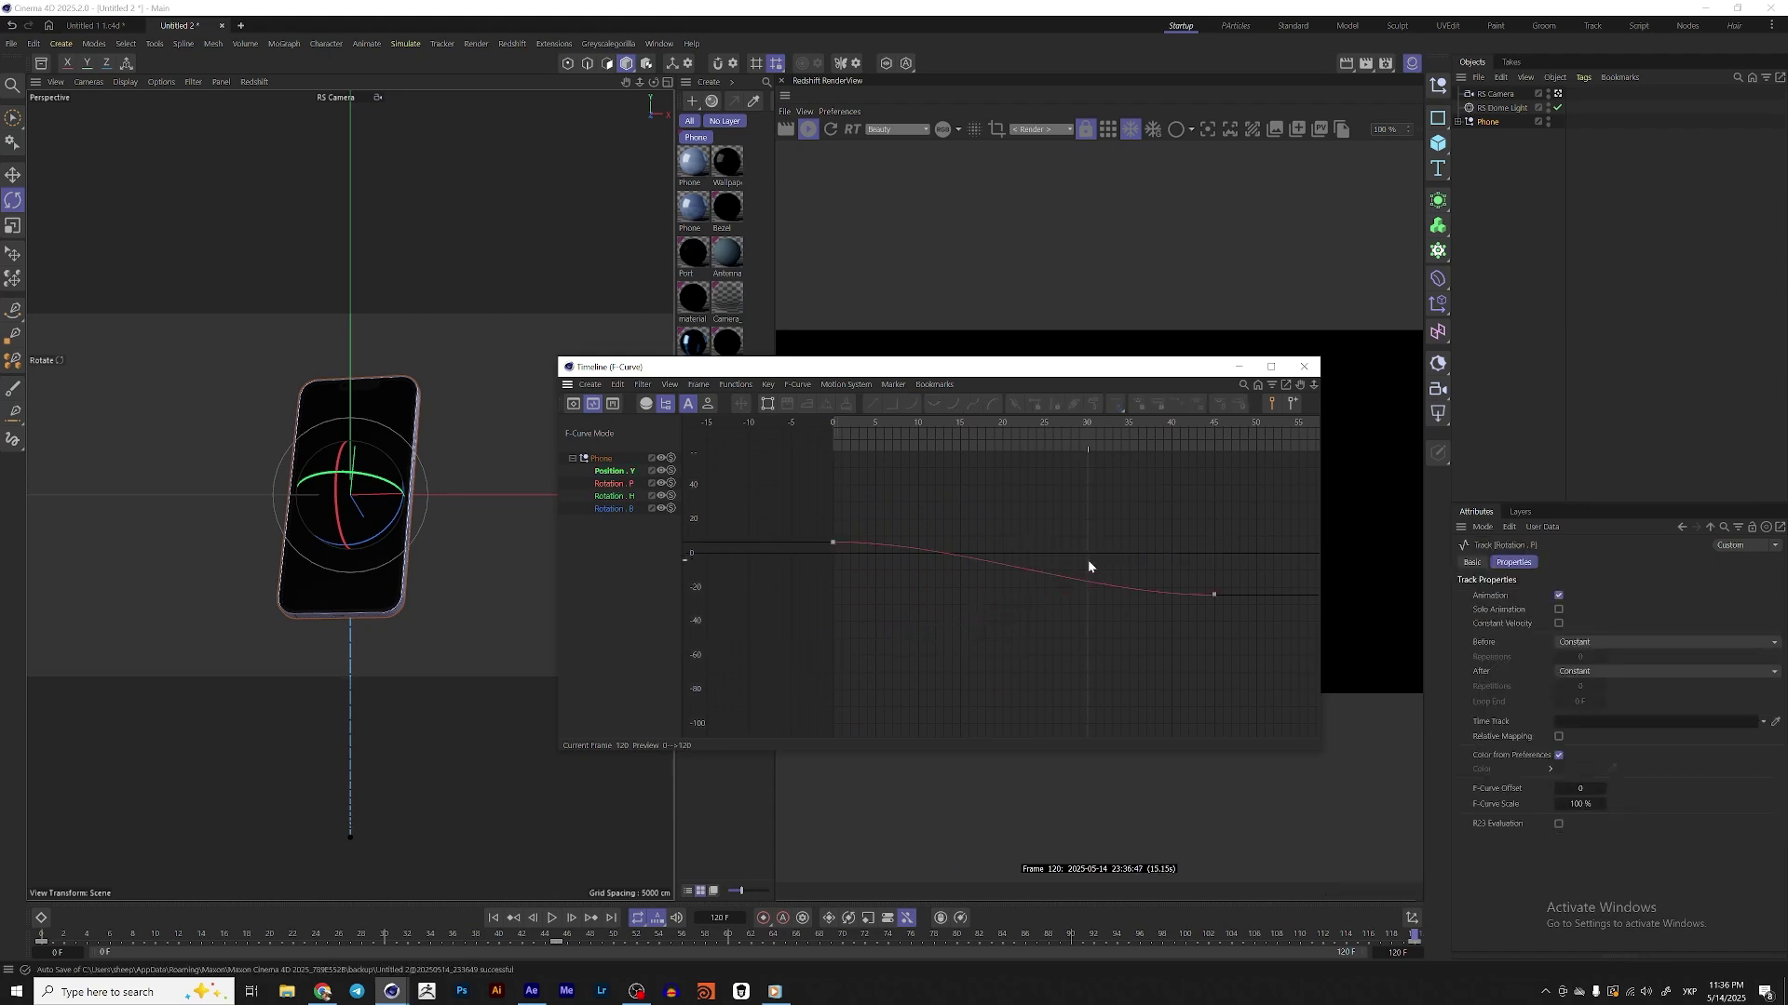
pyautogui.moveTo(774, 499); pyautogui.dragTo(1252, 678)
pyautogui.moveTo(1090, 601); pyautogui.dragTo(984, 602)
# - Steepen the tangent of the Rotation H key at frame 45, raising its right tangent value to about 71°
pyautogui.click(622, 501)
pyautogui.press('h')
pyautogui.click(925, 493)
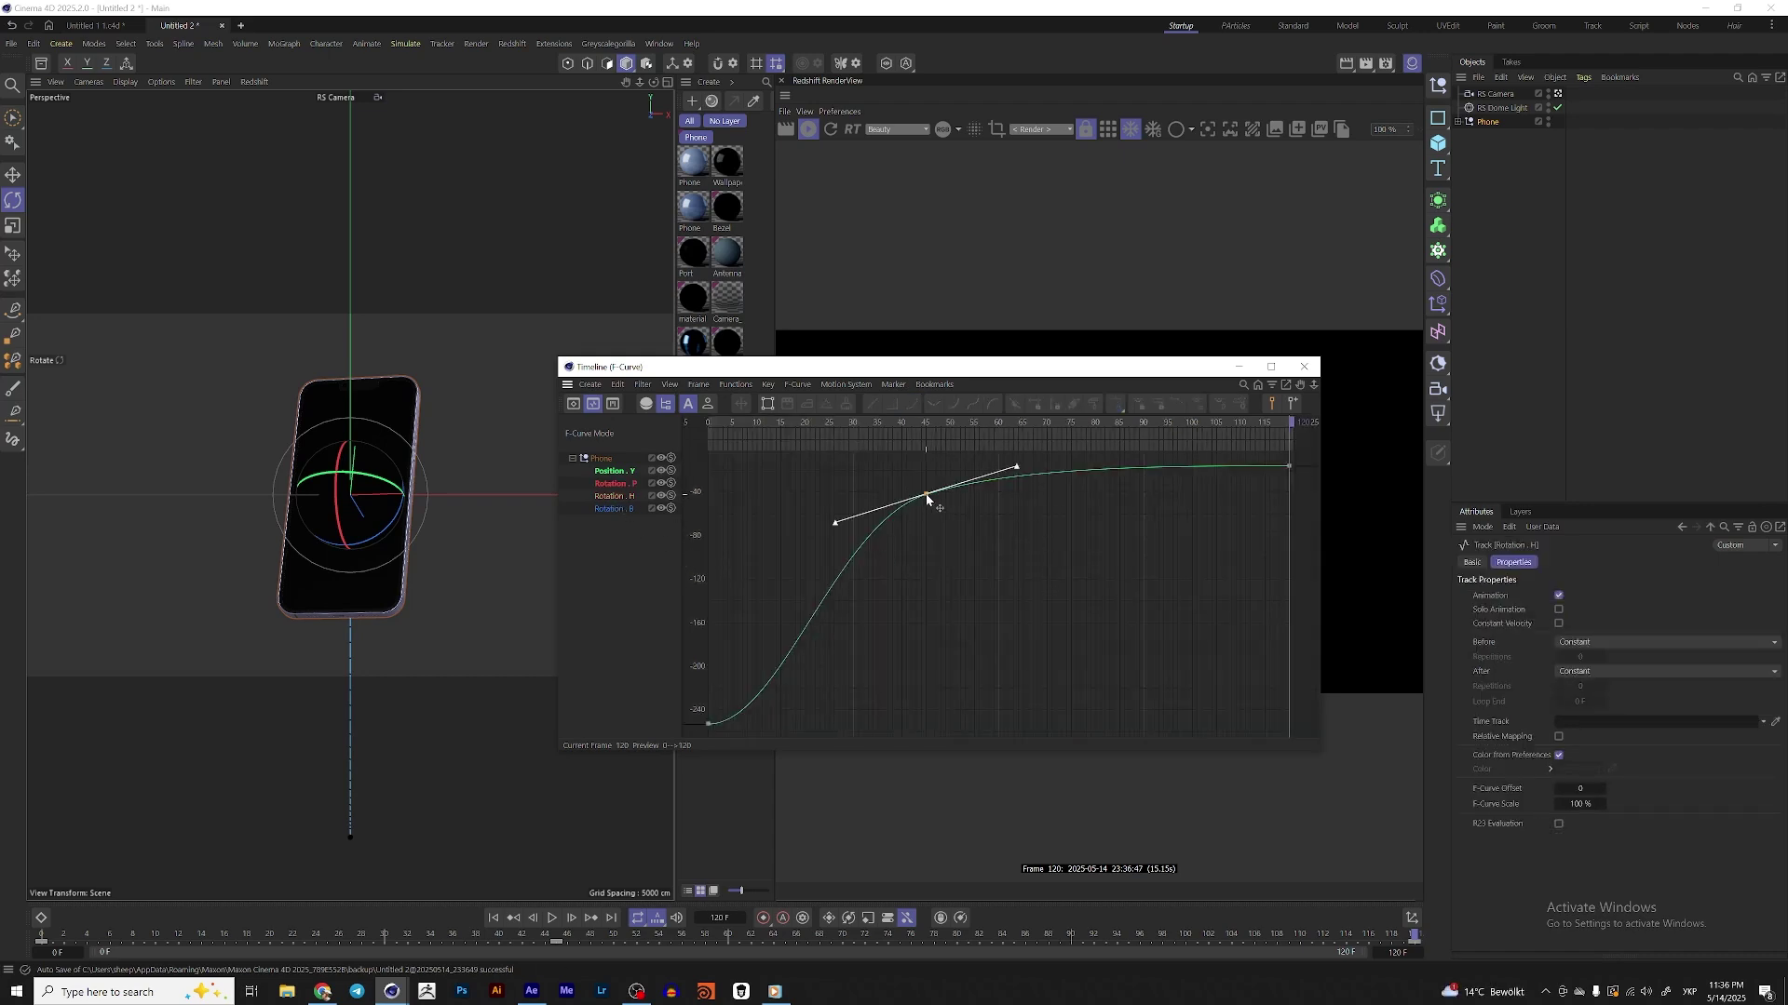
pyautogui.moveTo(1017, 476); pyautogui.dragTo(1016, 490, button='middle')
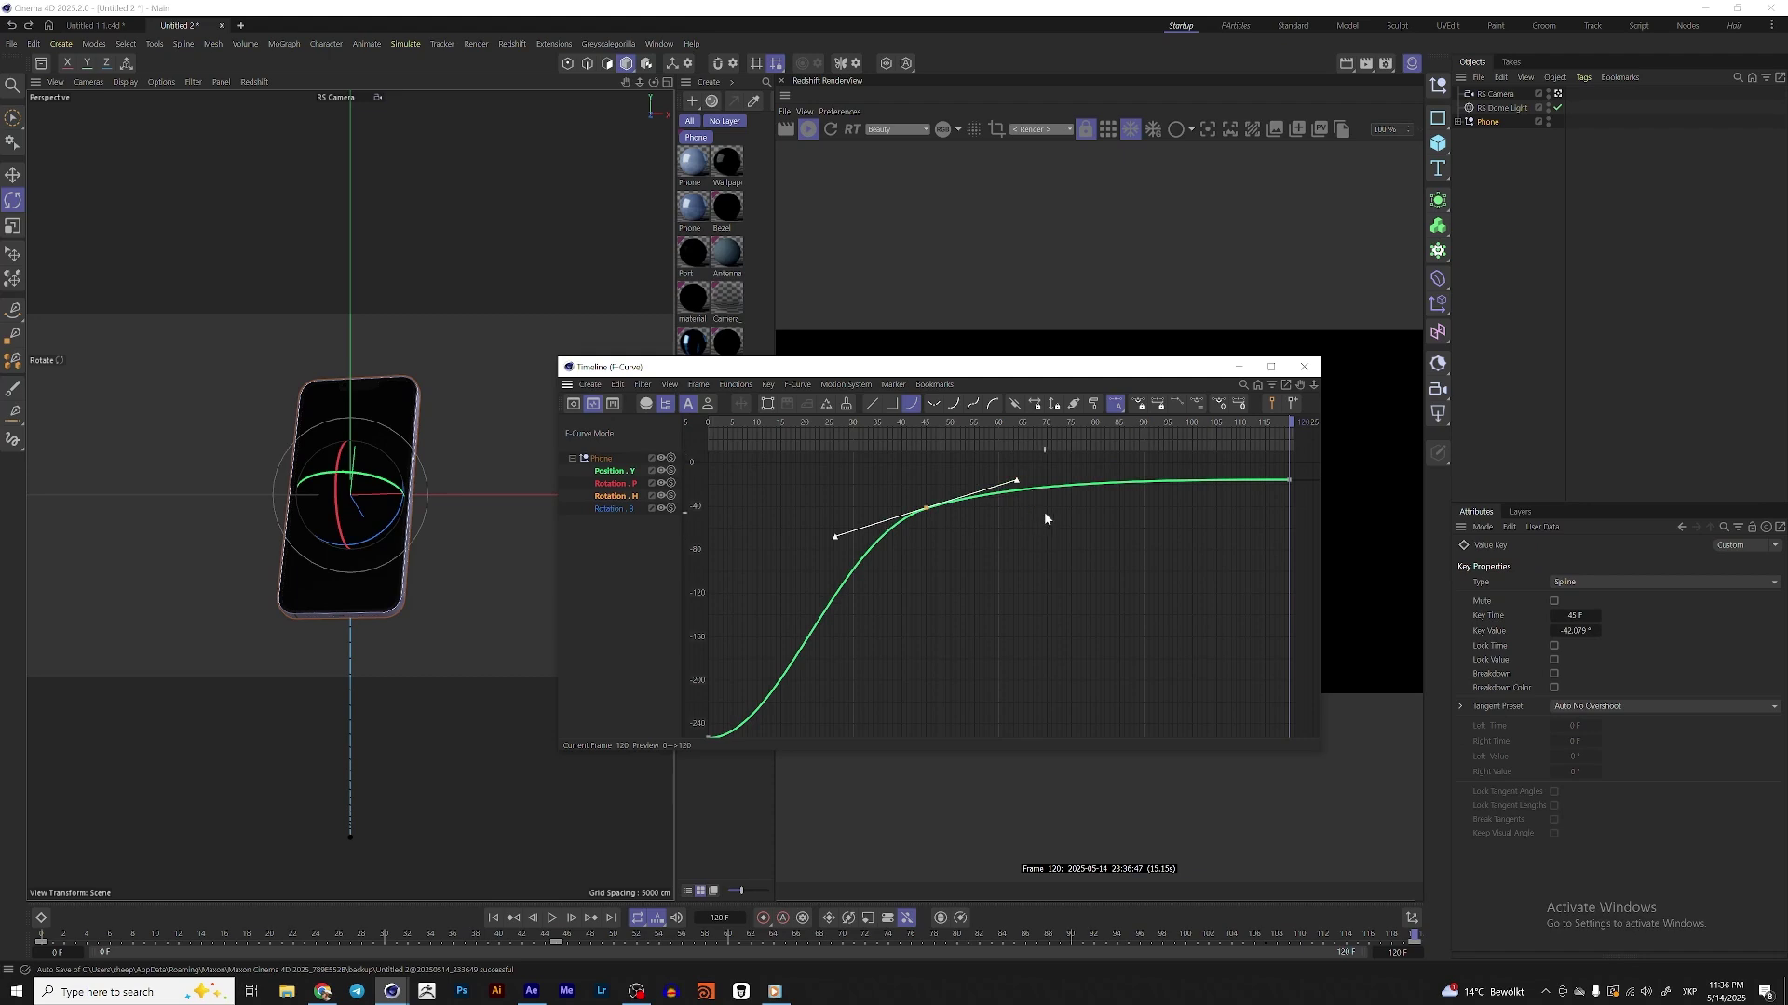
pyautogui.moveTo(1016, 518); pyautogui.dragTo(1021, 469)
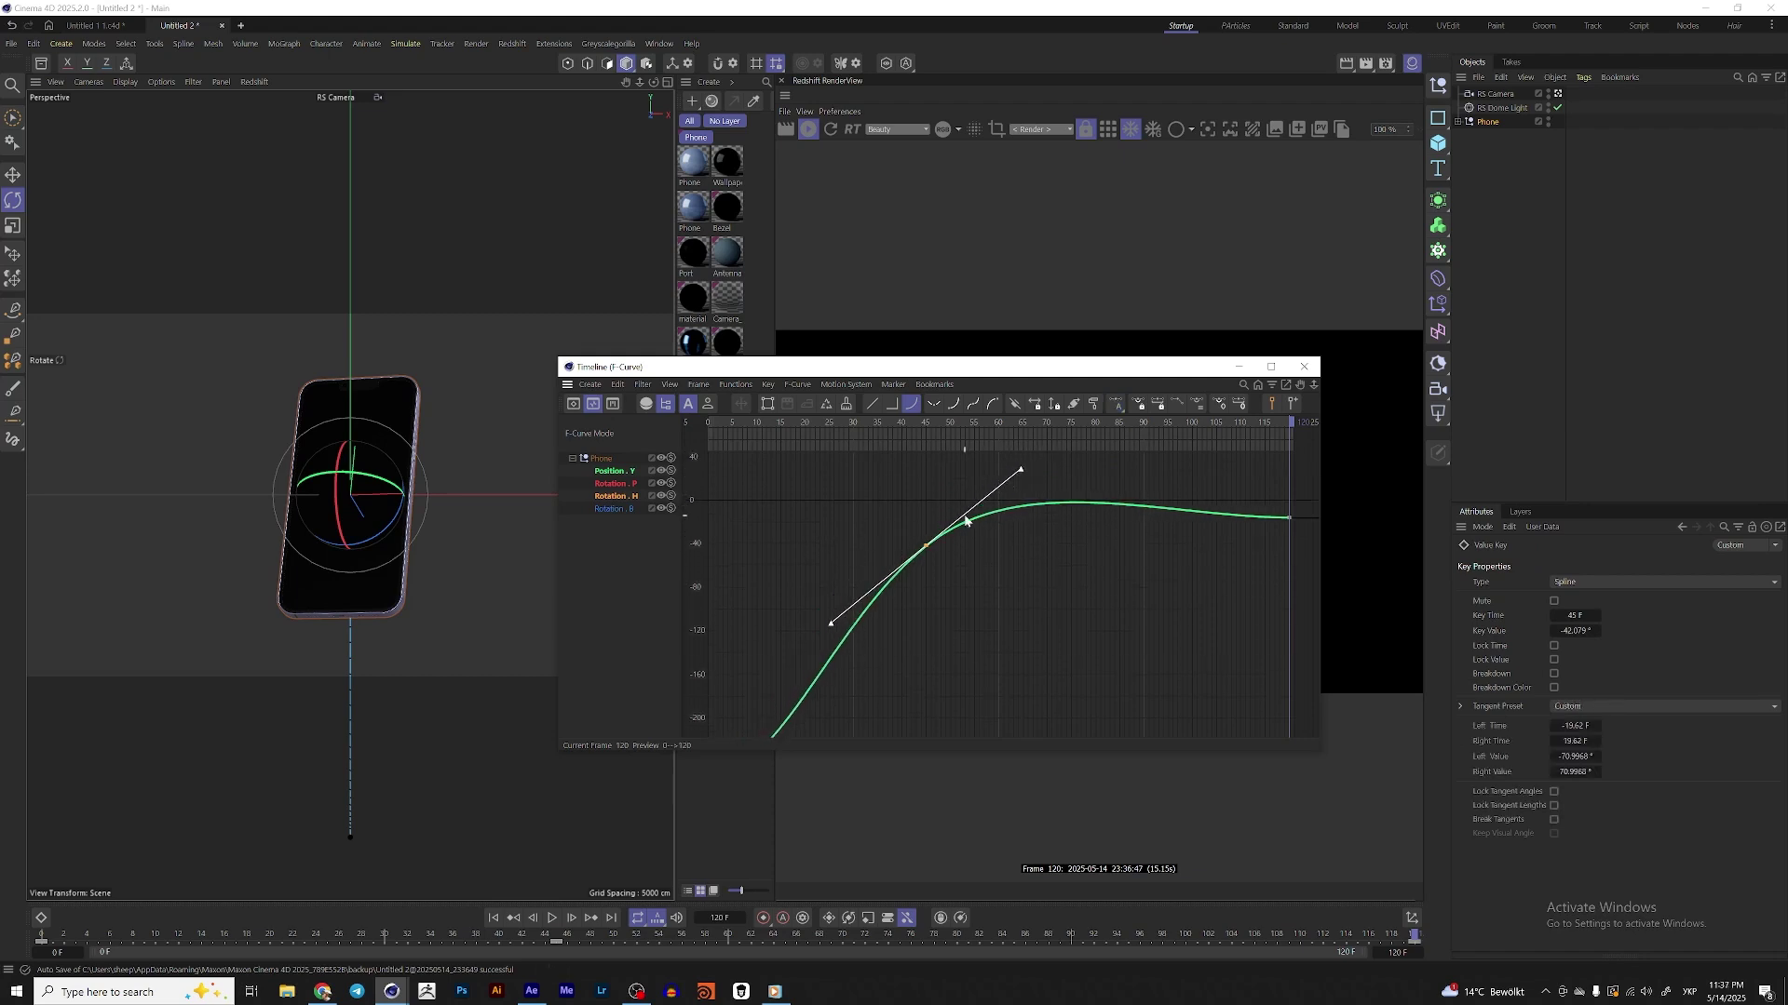
# - Tilt the Rotation H key's tangent at frame 120 to a left value of about -16.7° and lengthen the frame 0 key's flat tangent
pyautogui.click(1289, 517)
pyautogui.moveTo(1171, 532); pyautogui.dragTo(1170, 541)
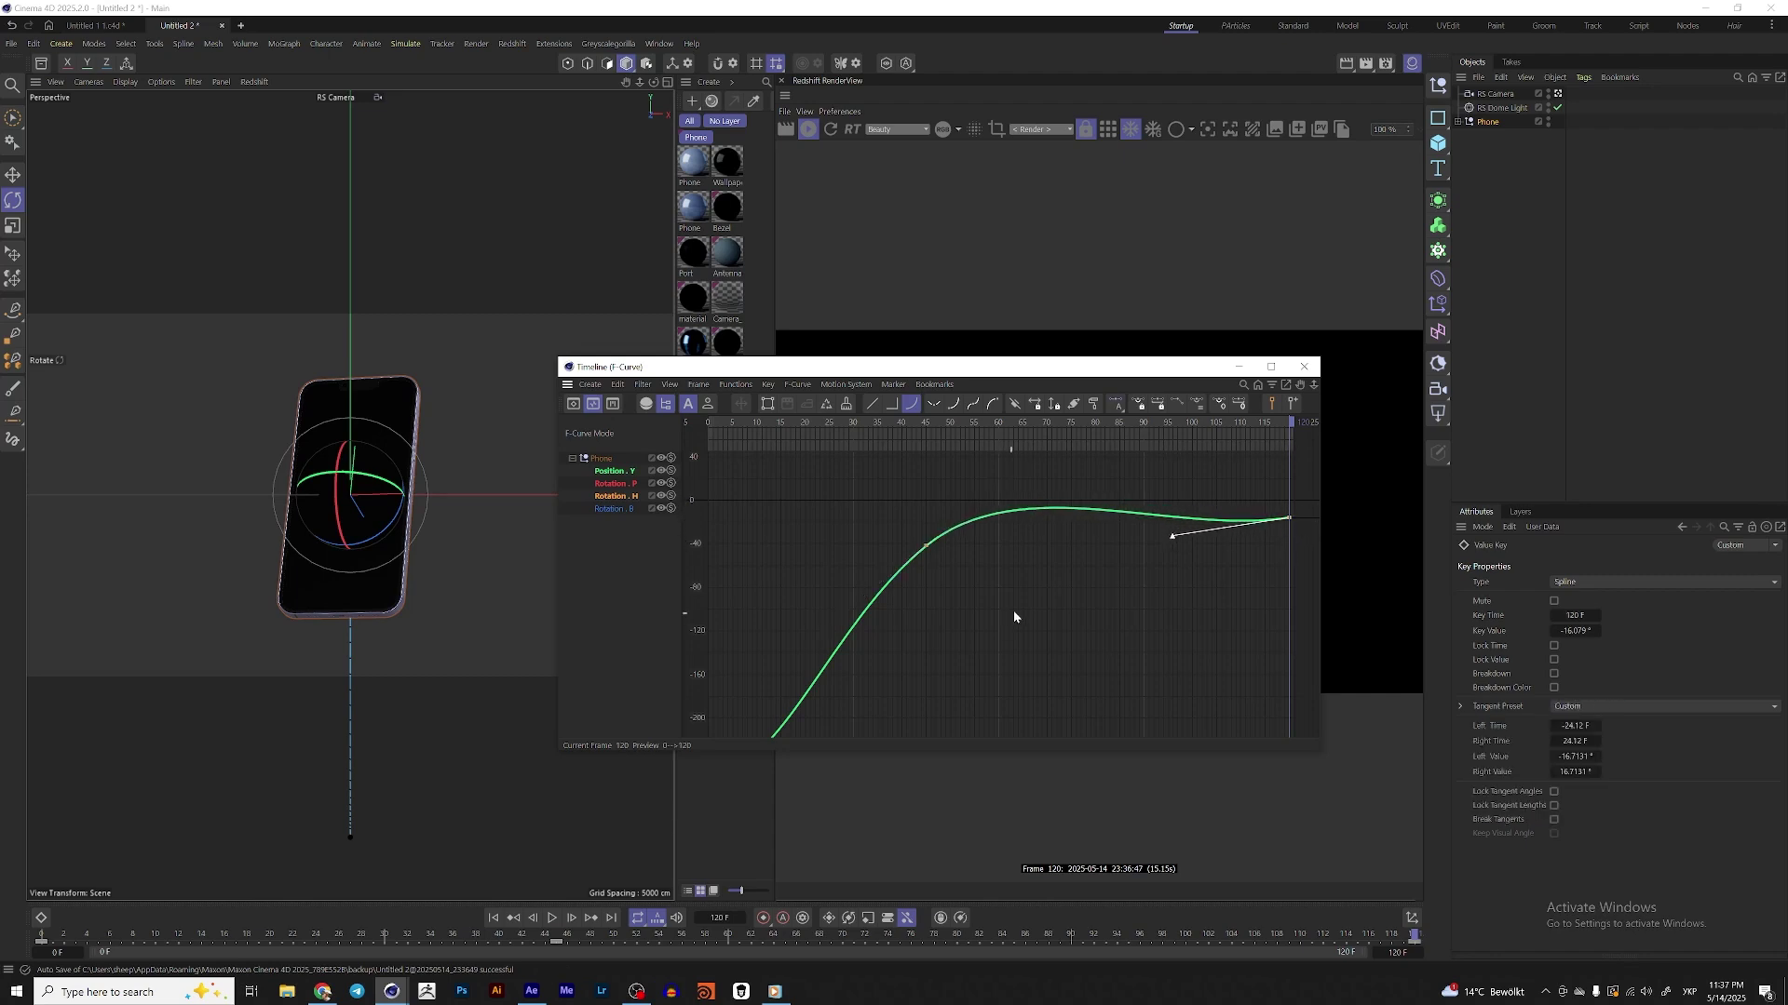
pyautogui.press('h')
pyautogui.click(762, 699)
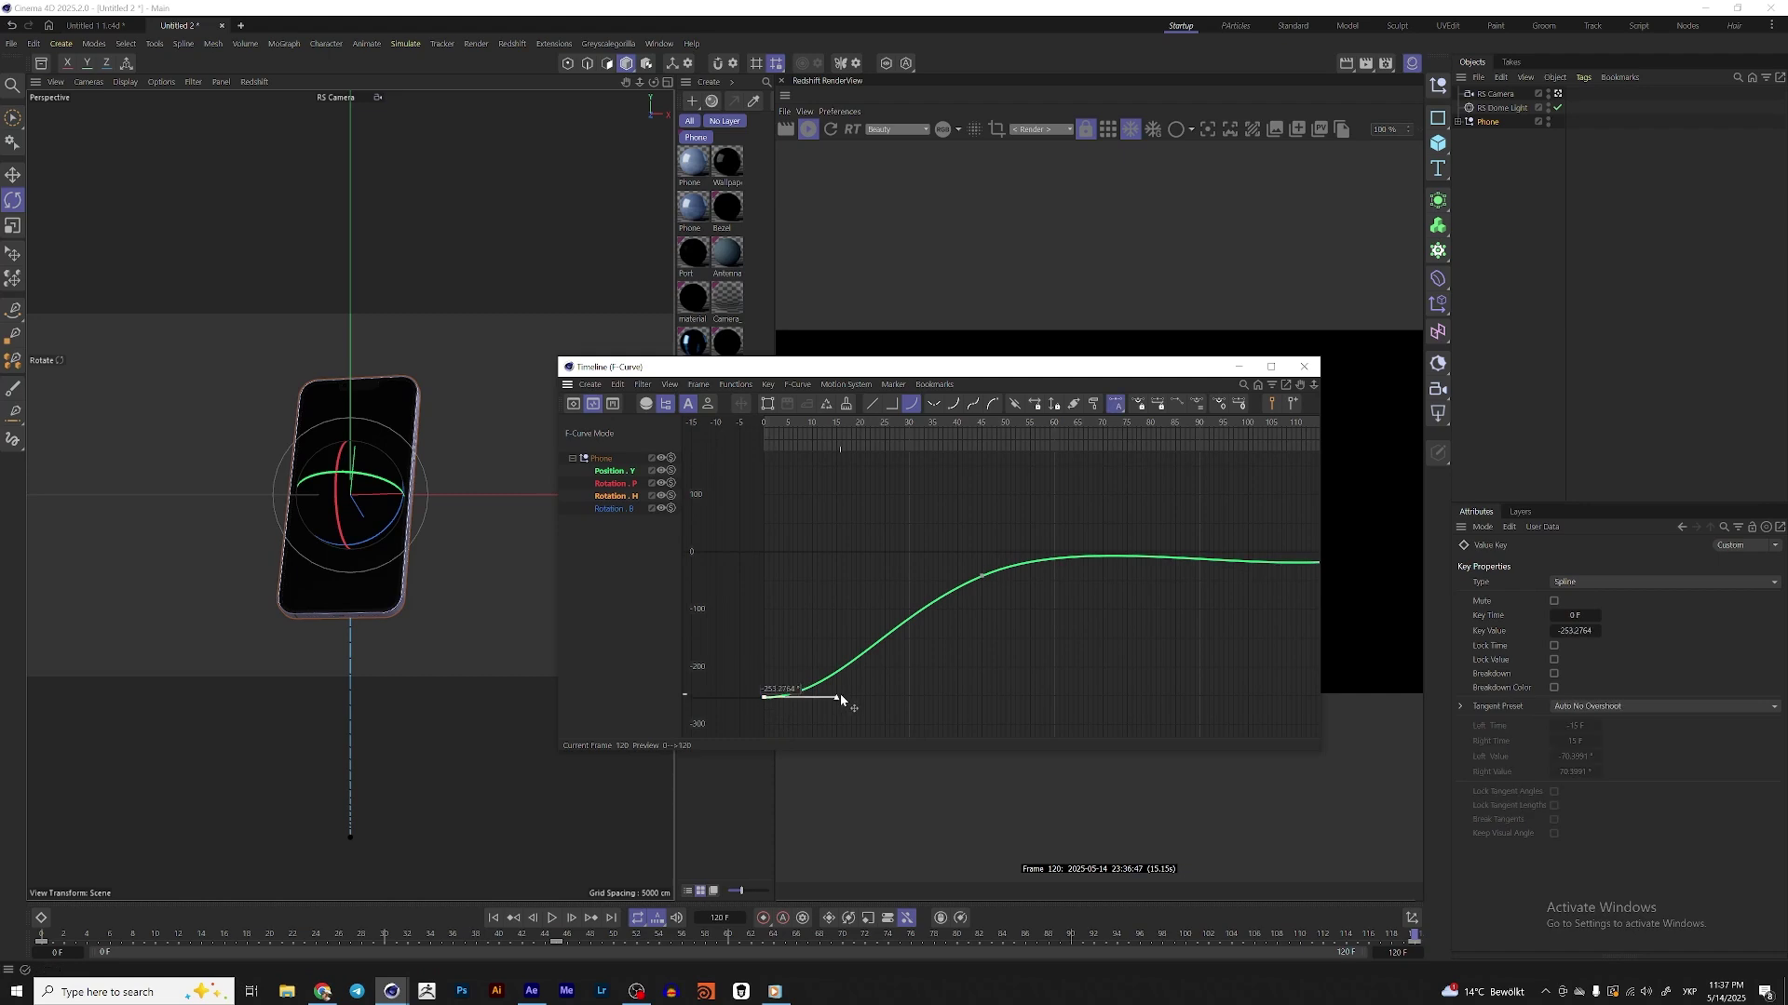
pyautogui.moveTo(839, 695); pyautogui.dragTo(891, 698)
# - Lengthen the flat tangents of both Rotation B keys to about 30 frames and close the F-Curve timeline
pyautogui.click(616, 508)
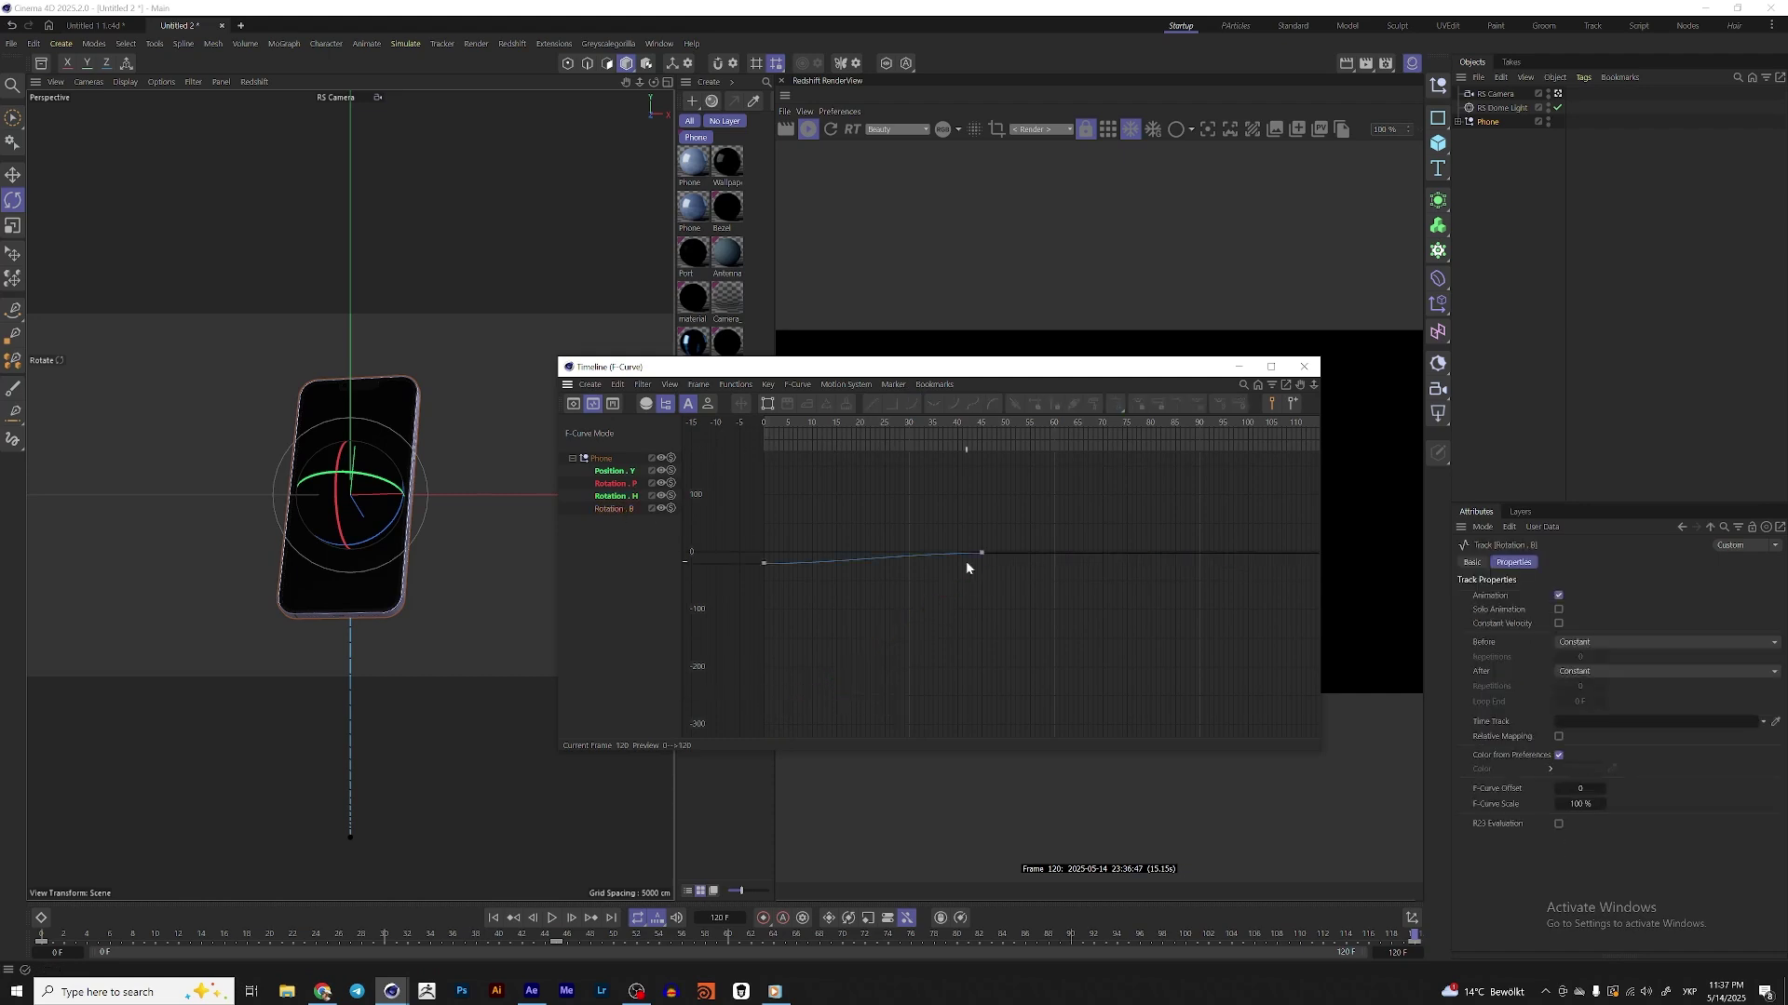
pyautogui.press('h')
pyautogui.click(1165, 532)
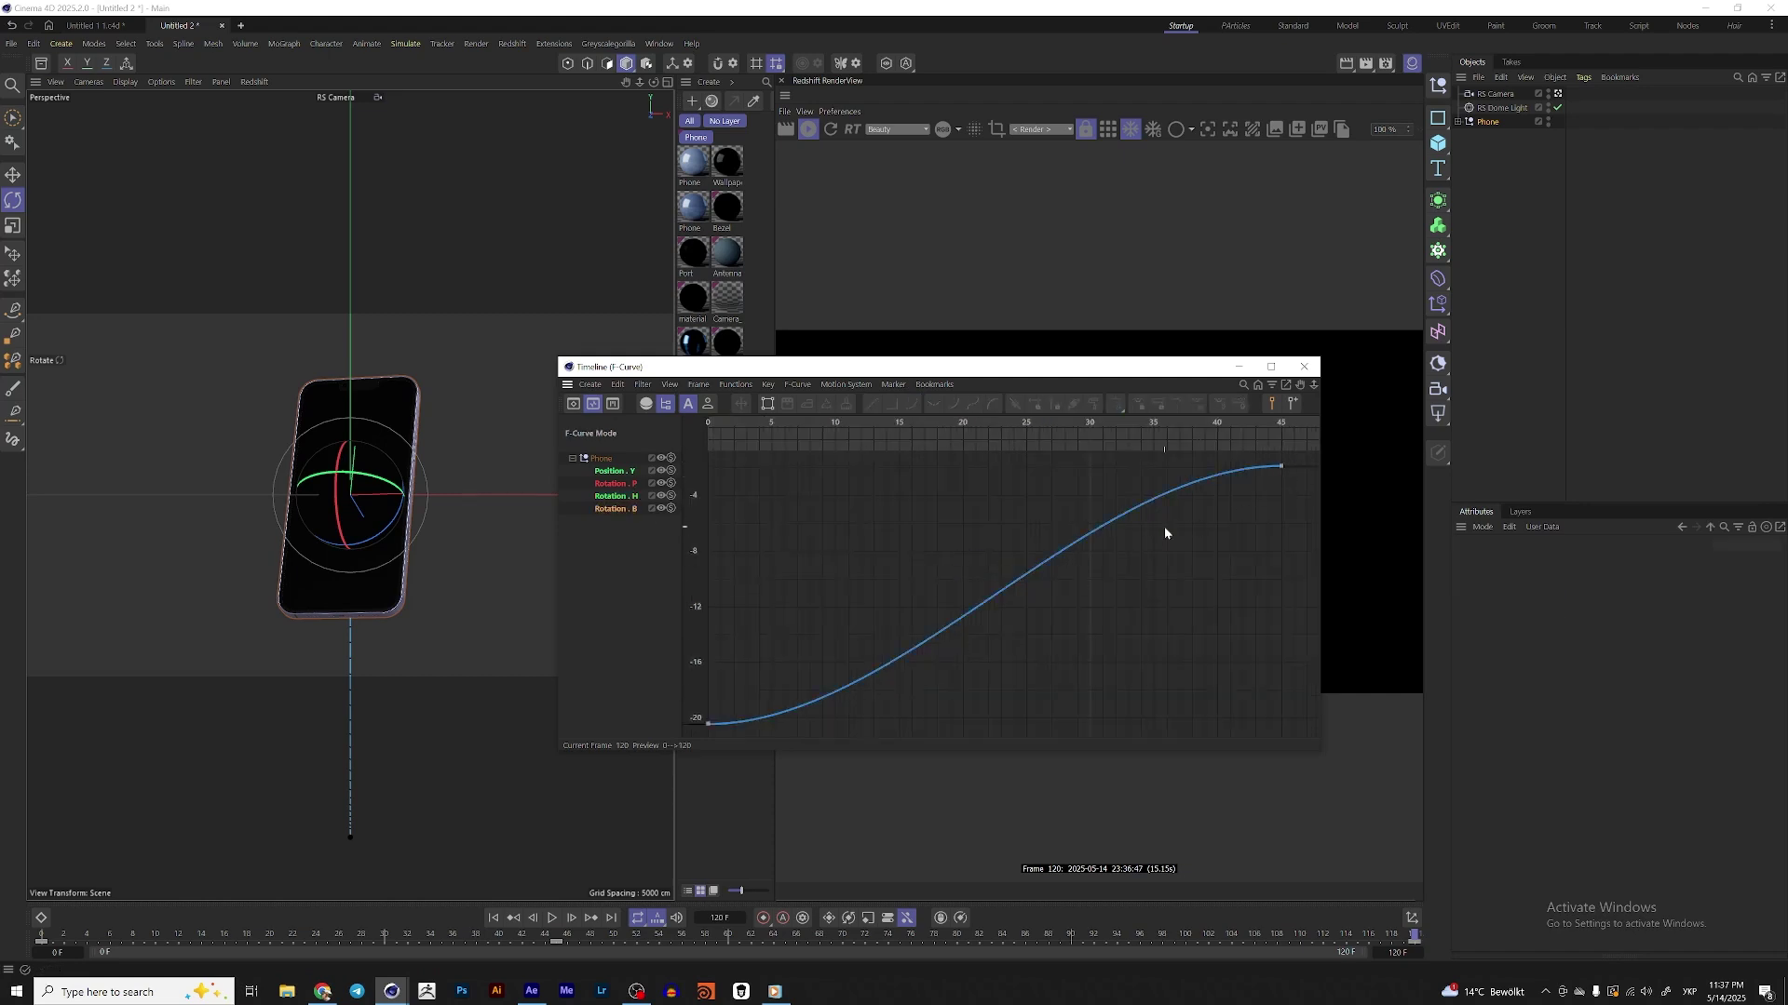
pyautogui.hotkey('ctrl', 'a')
pyautogui.moveTo(1093, 465); pyautogui.dragTo(902, 466)
pyautogui.click(1306, 367)
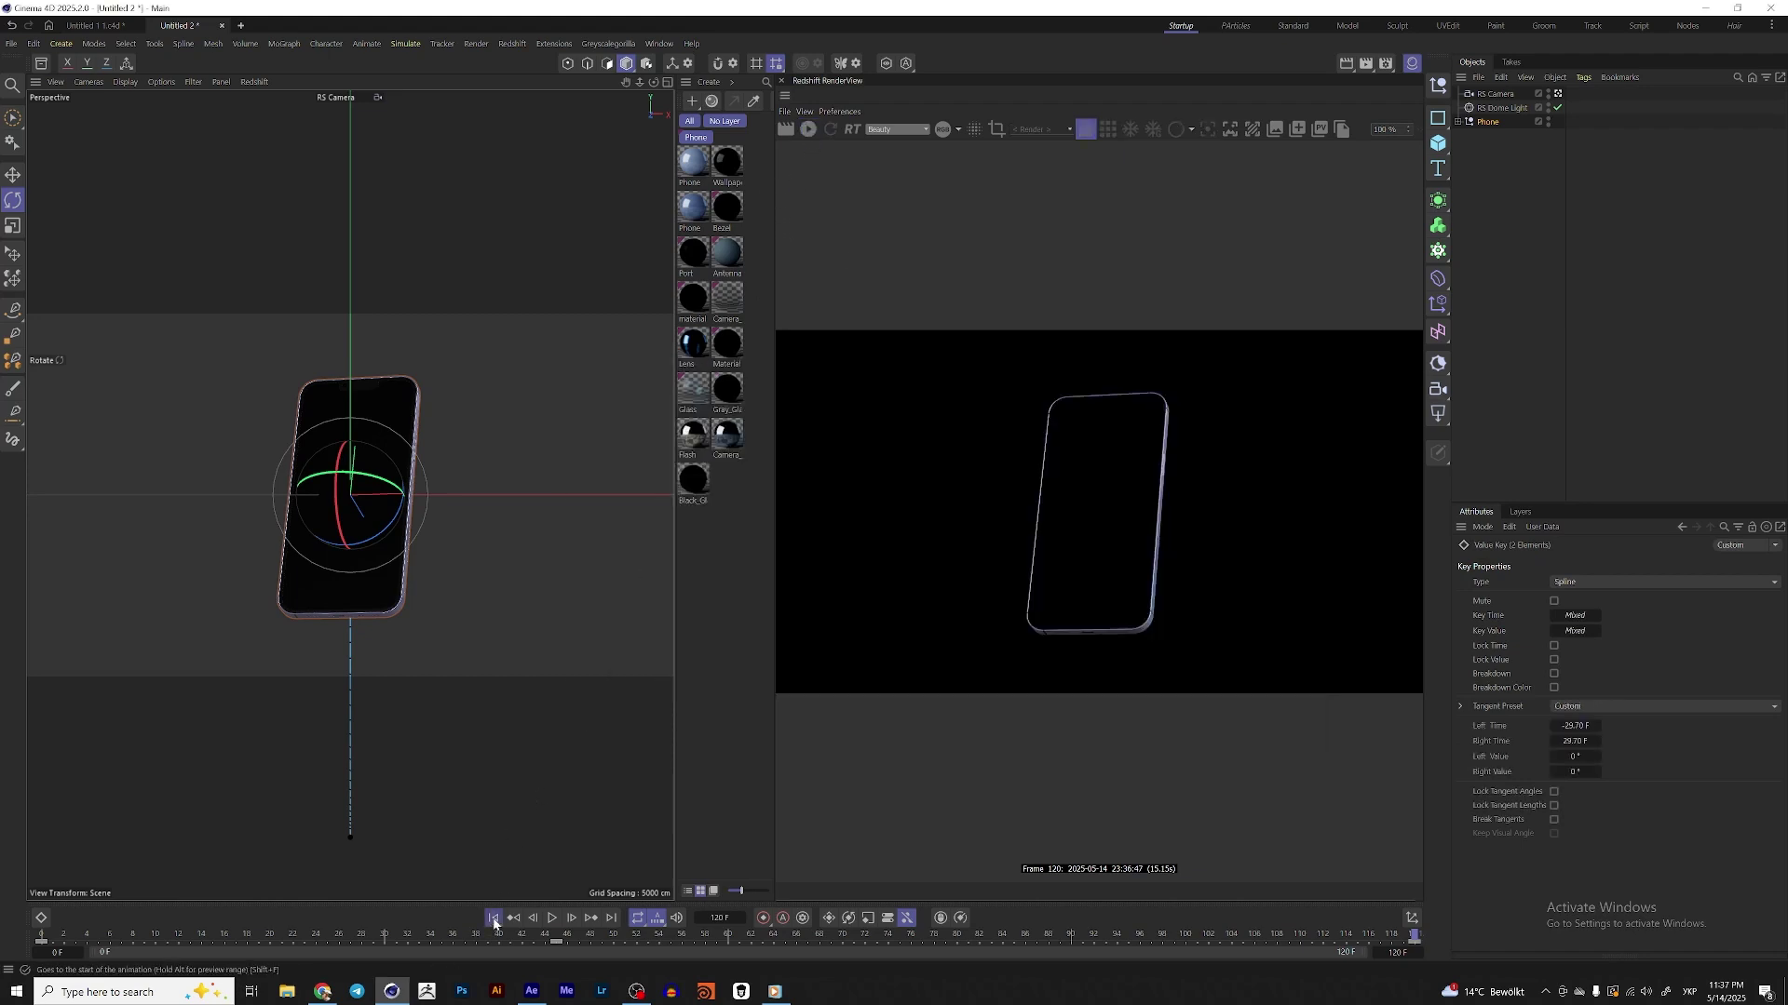
# - Play back the phone animation to check the easing and park the playhead at frame 120
pyautogui.click(552, 918)
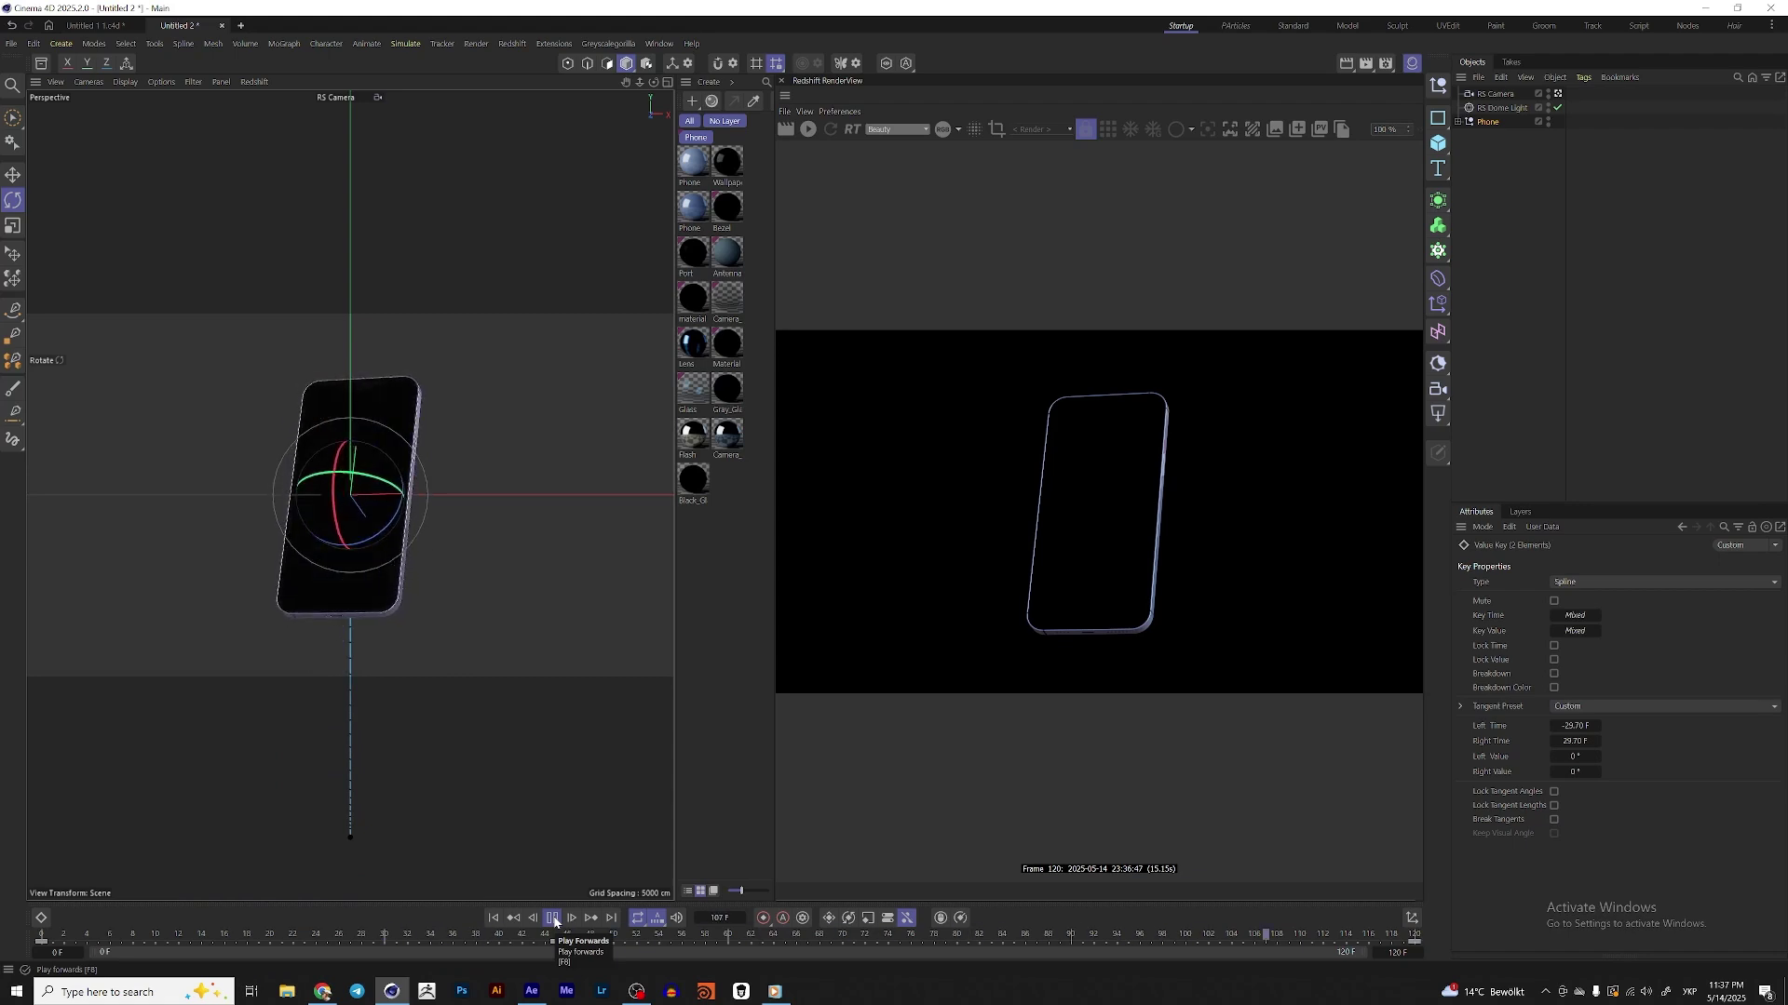
pyautogui.click(552, 918)
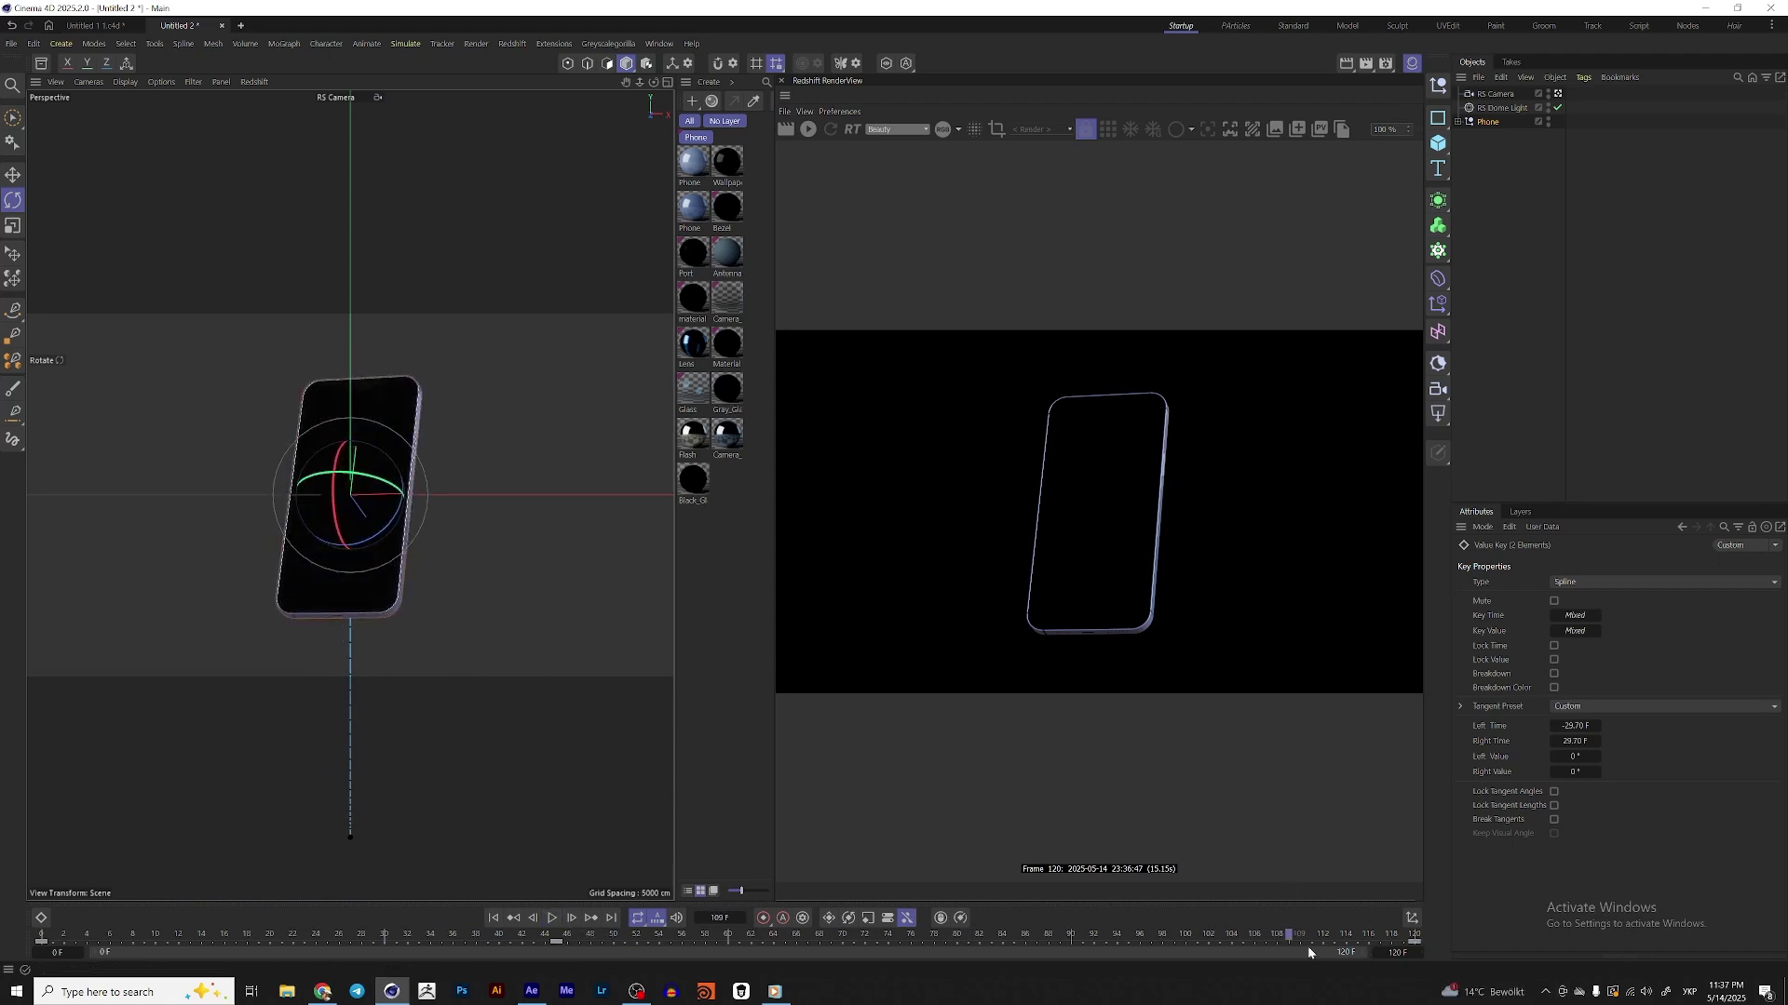
pyautogui.moveTo(1289, 933); pyautogui.dragTo(1414, 934)
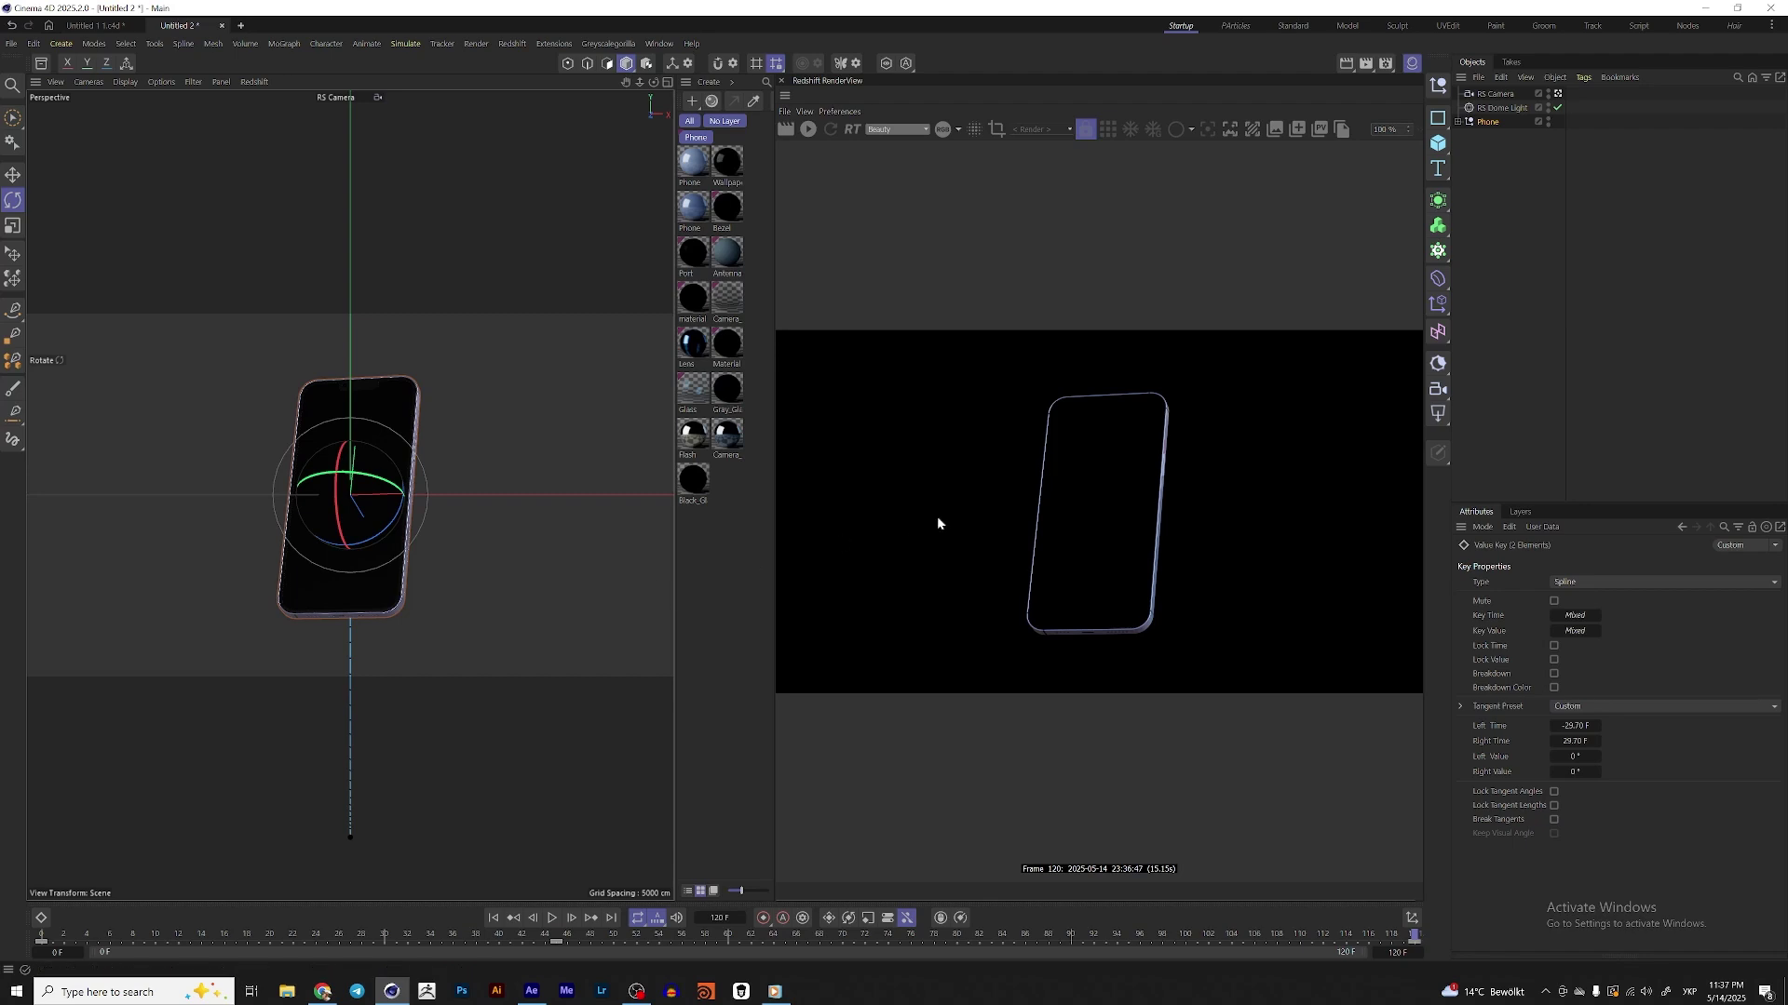
# - Add a Cineware render tag to the Body_Wallpaper_0 screen object inside the Phone hierarchy
pyautogui.click(1490, 123)
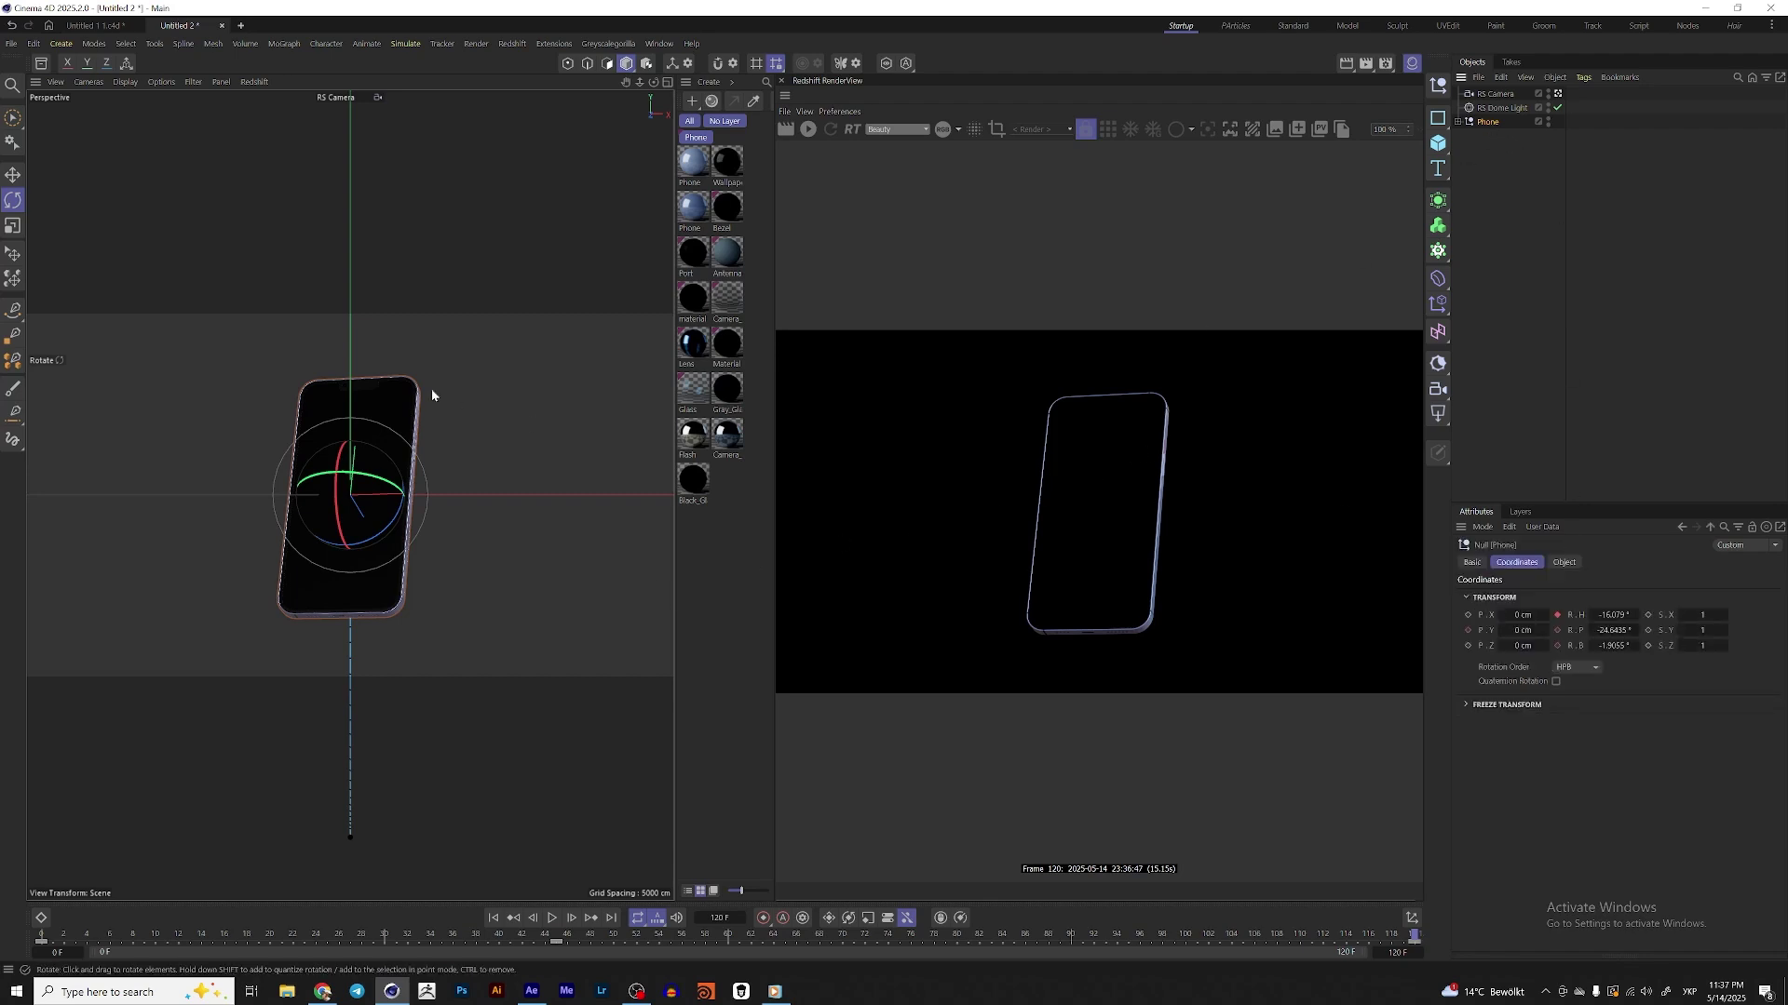
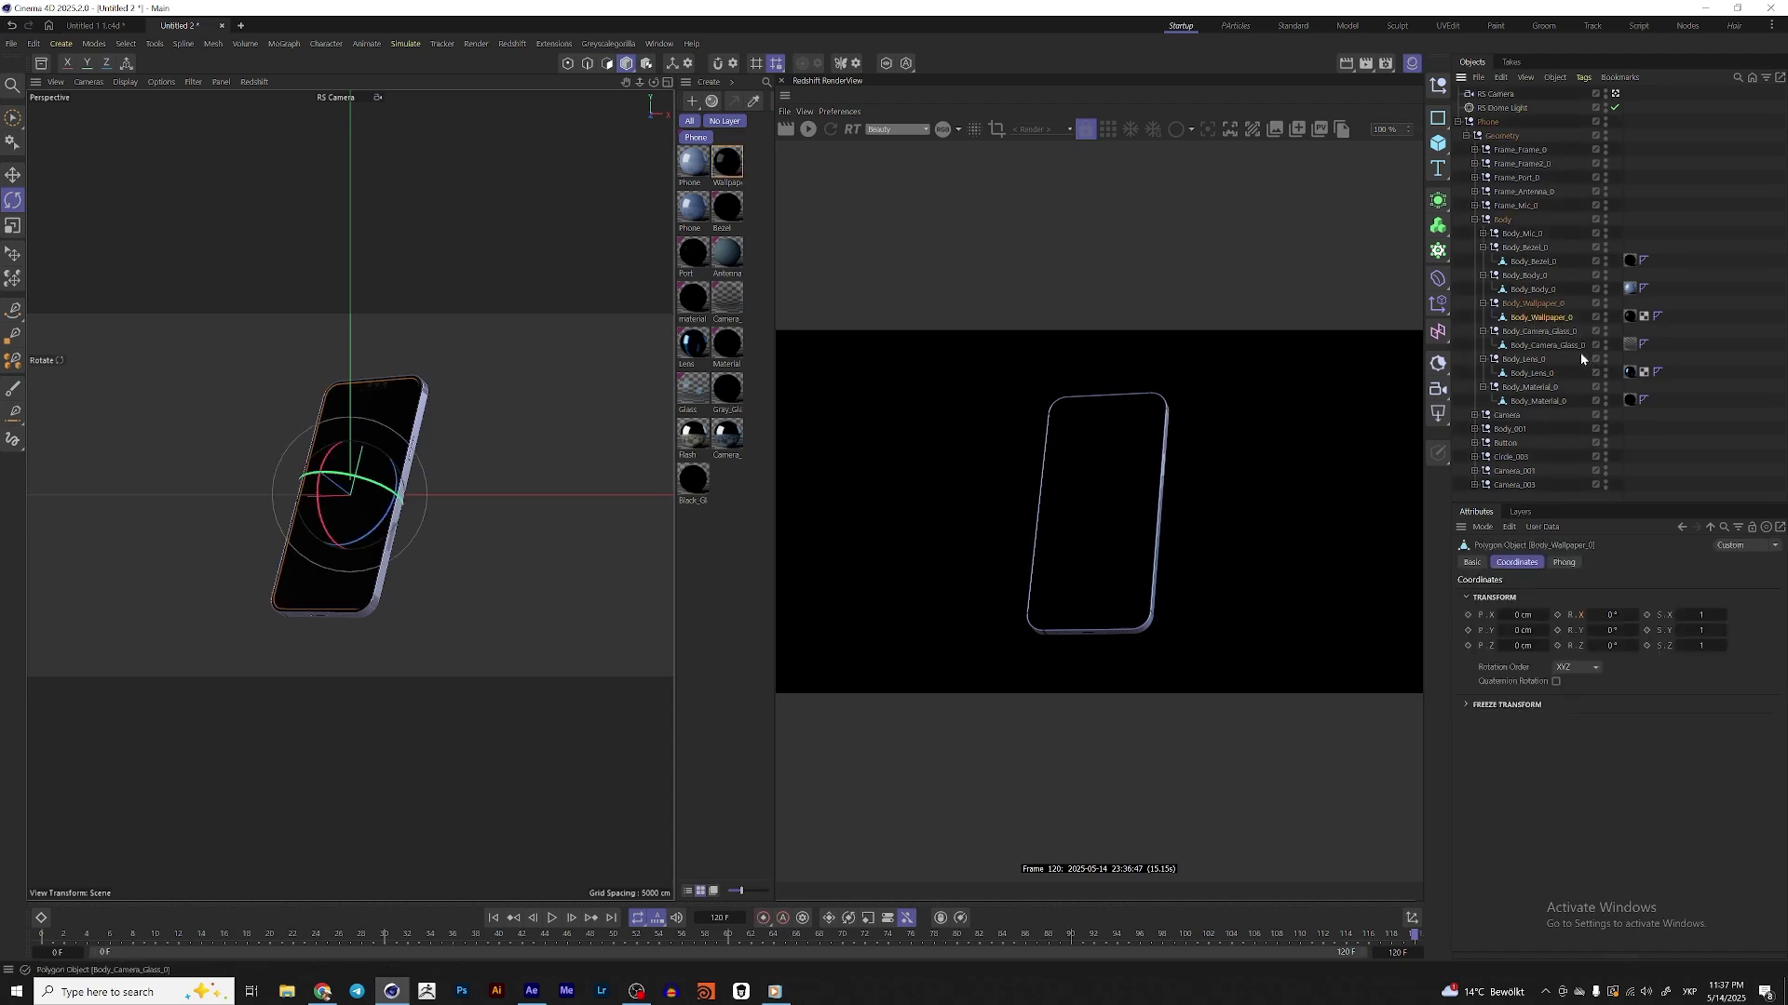
pyautogui.rightClick(1539, 322)
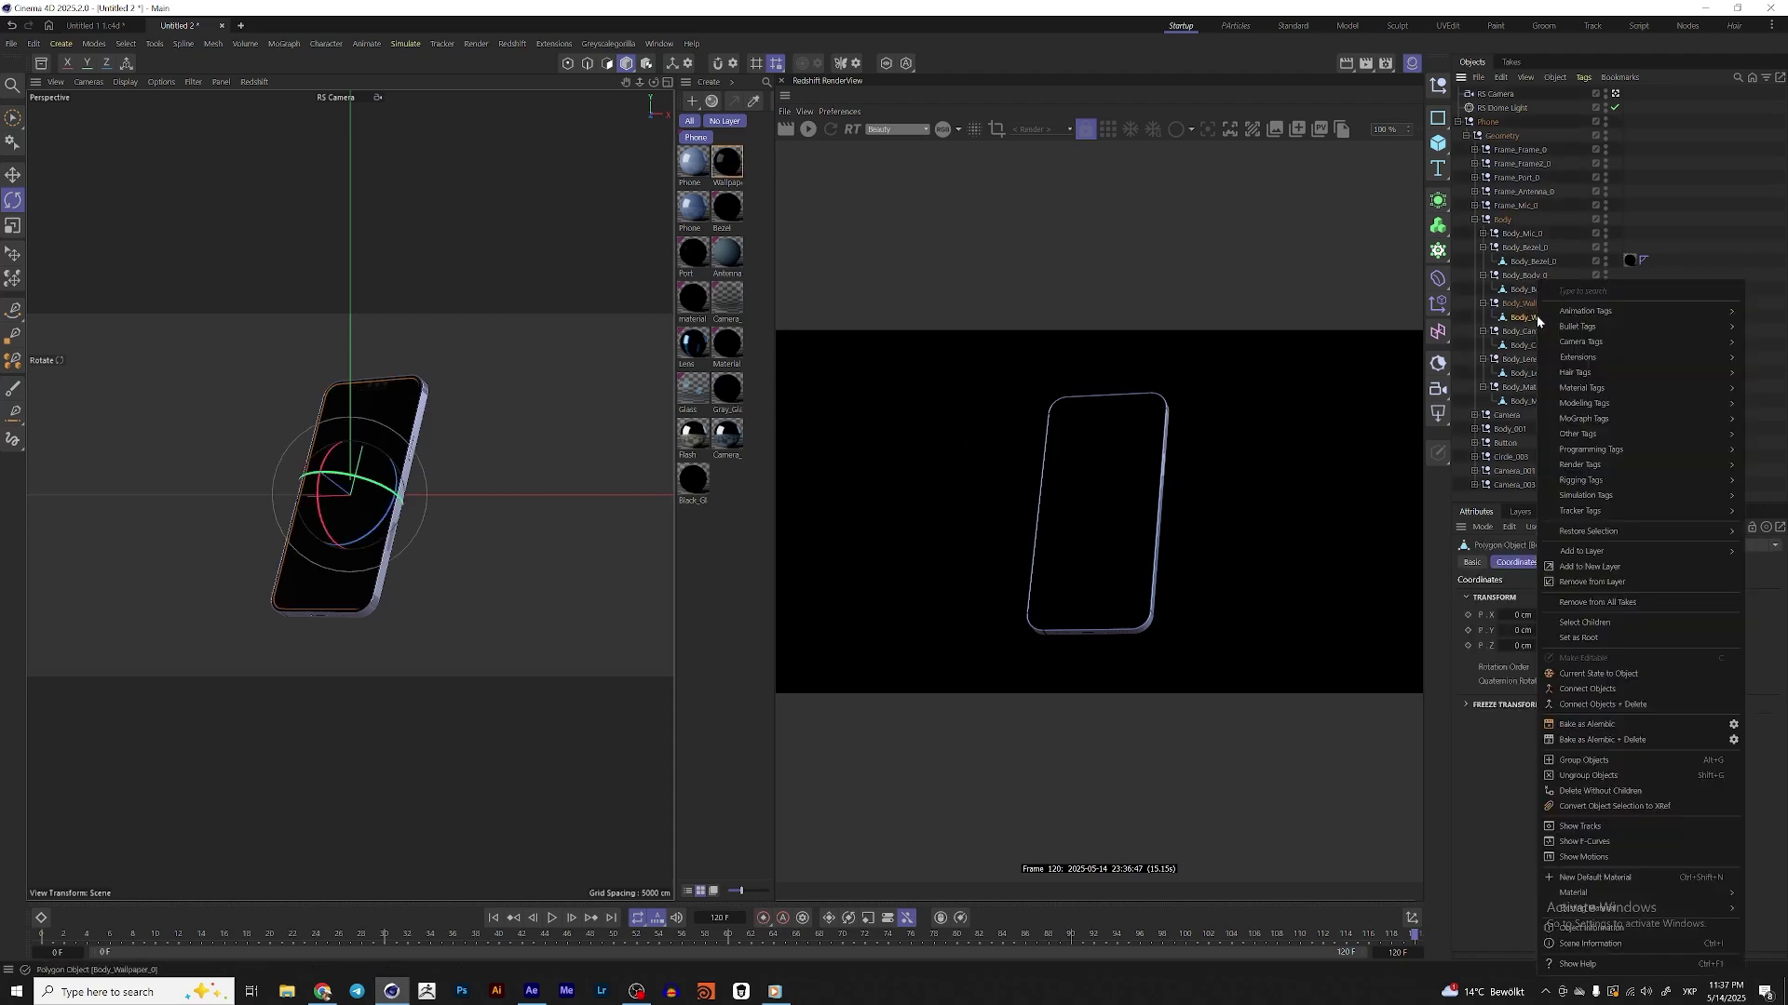
pyautogui.moveTo(1582, 464)
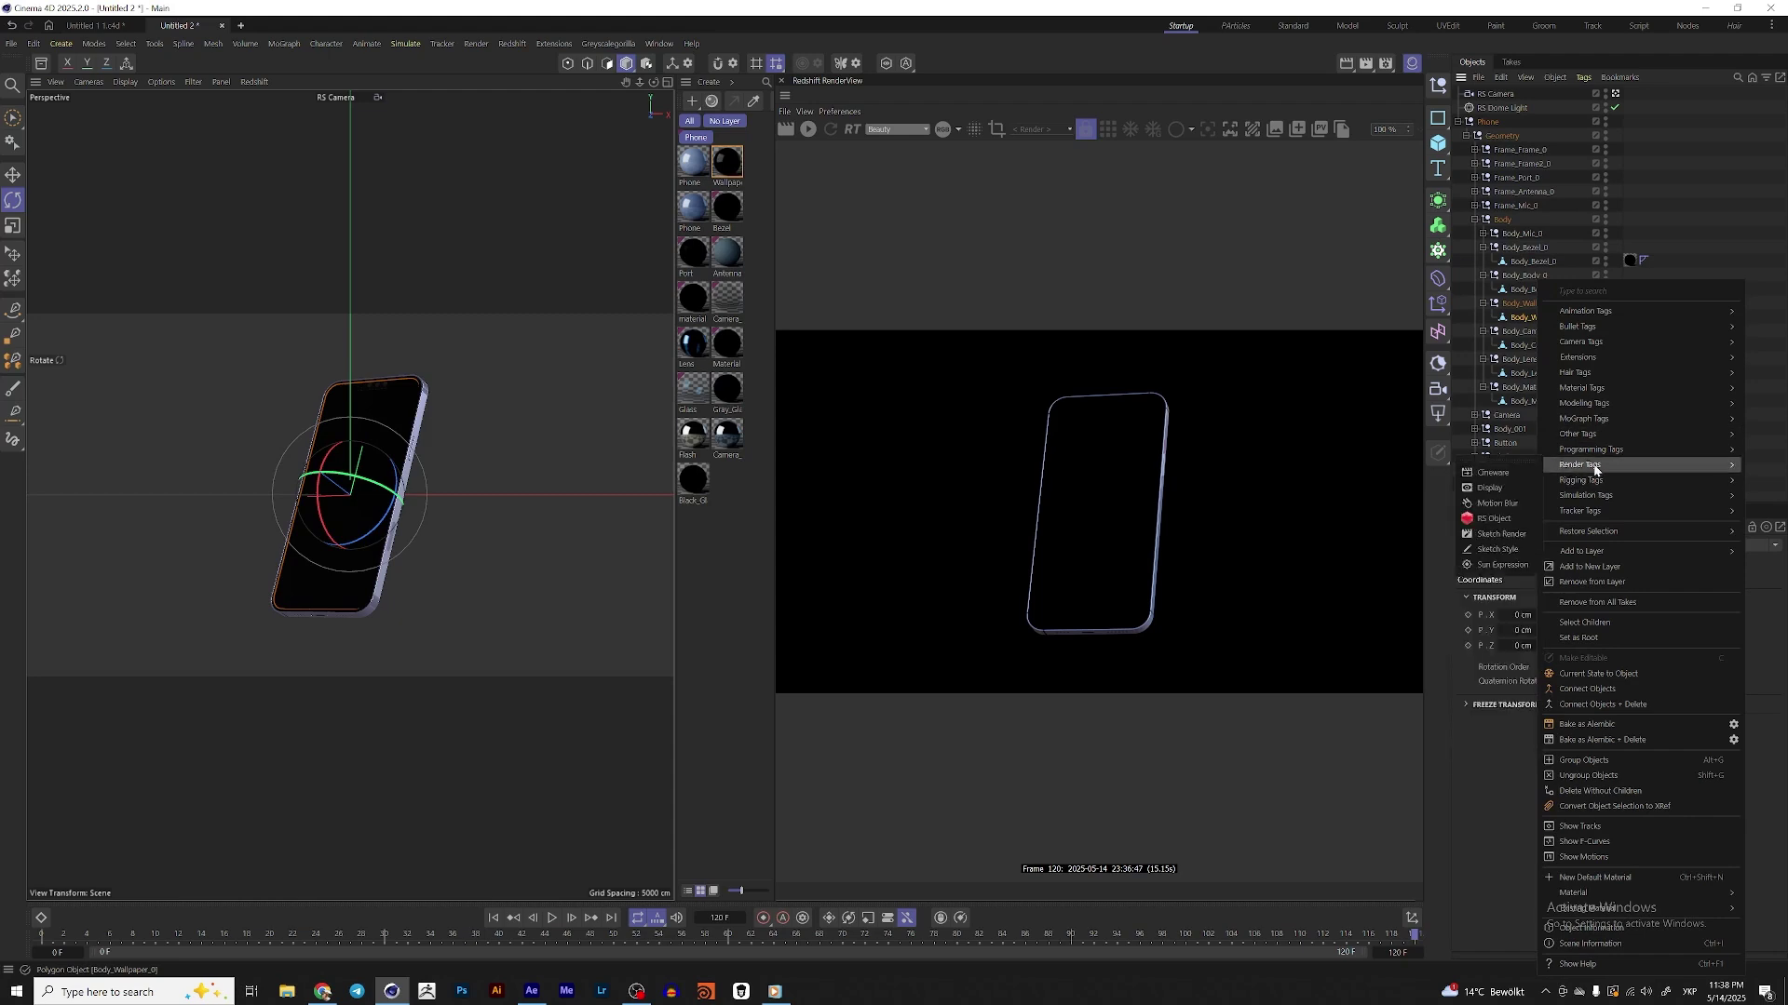
pyautogui.click(1500, 475)
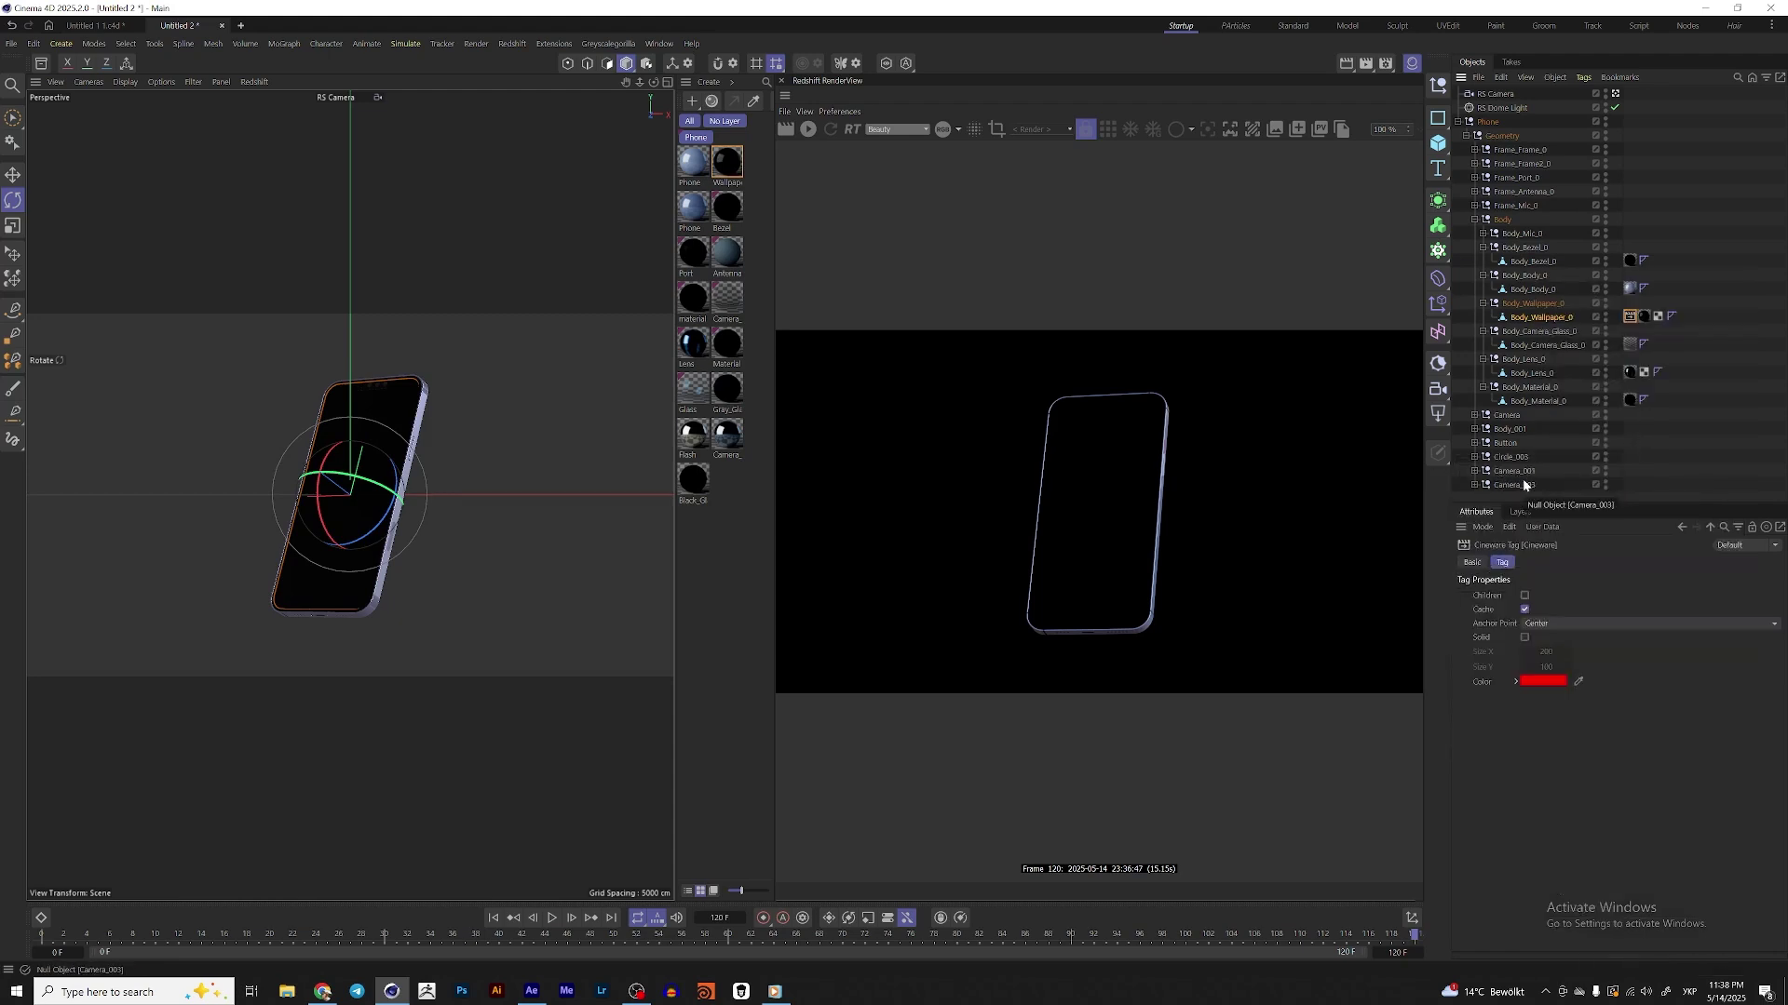
# - In the render settings, enable saving a compositing project file with After Effects as target application and 3D data included
pyautogui.click(1383, 63)
pyautogui.moveTo(1495, 65); pyautogui.dragTo(729, 203)
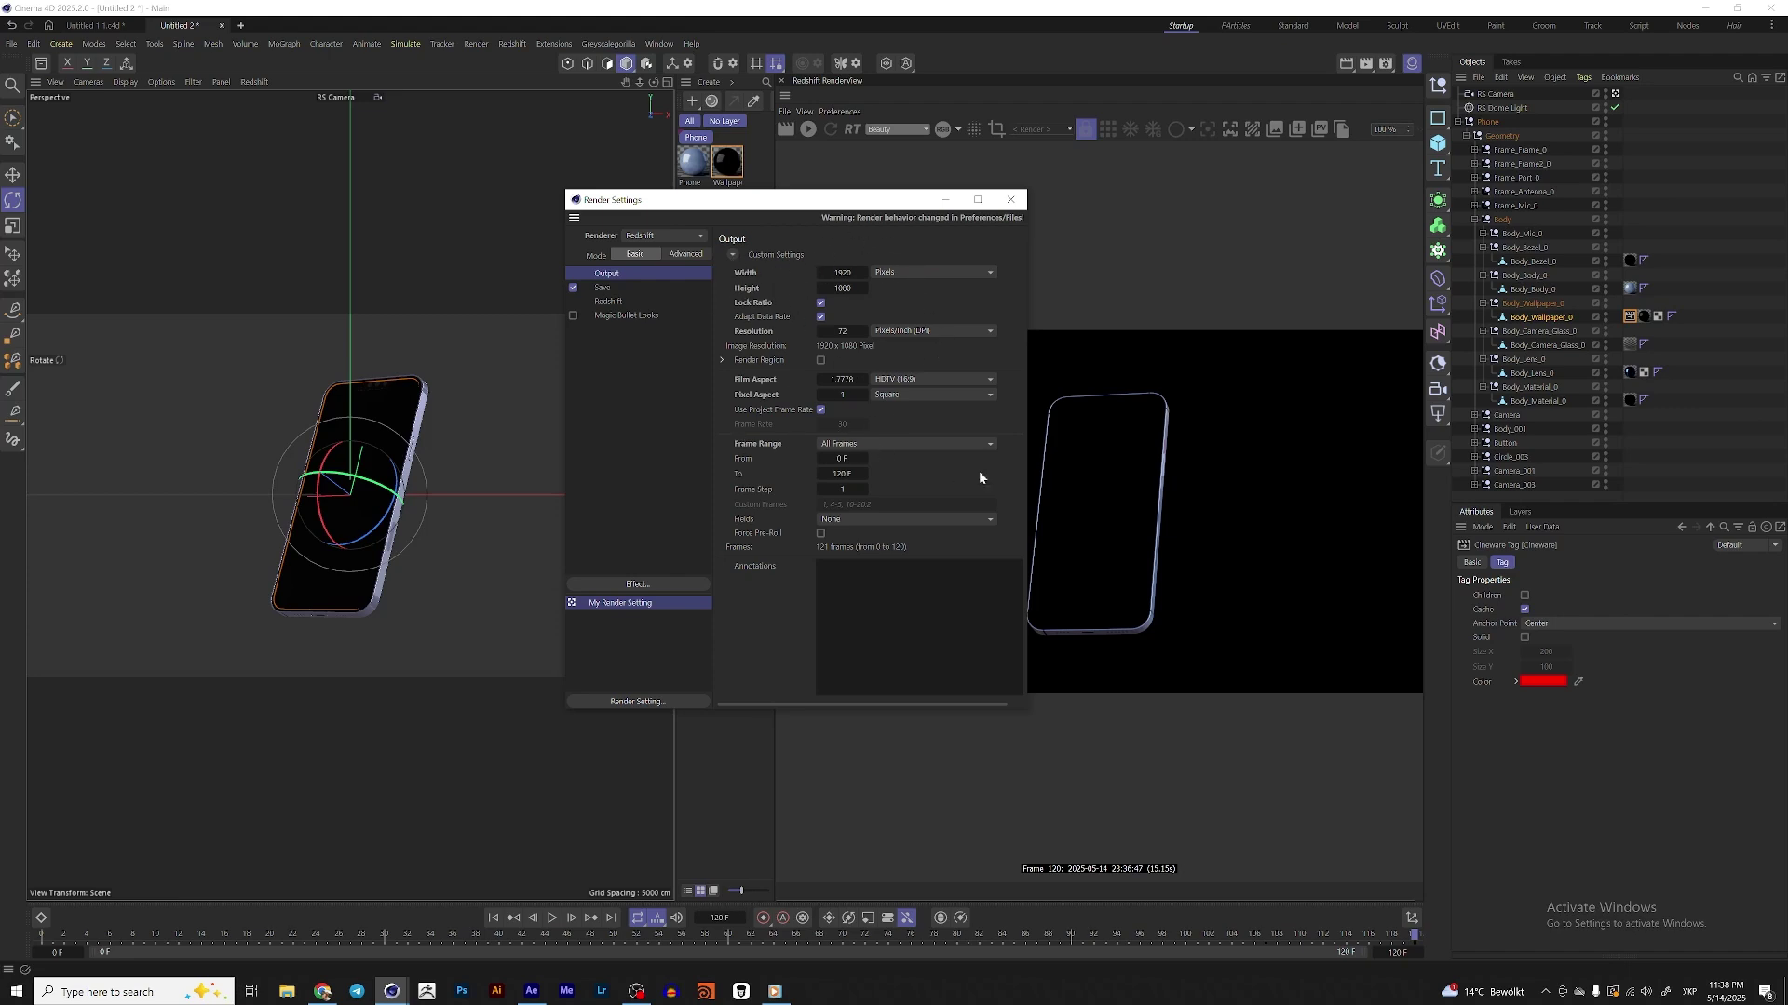
pyautogui.click(612, 289)
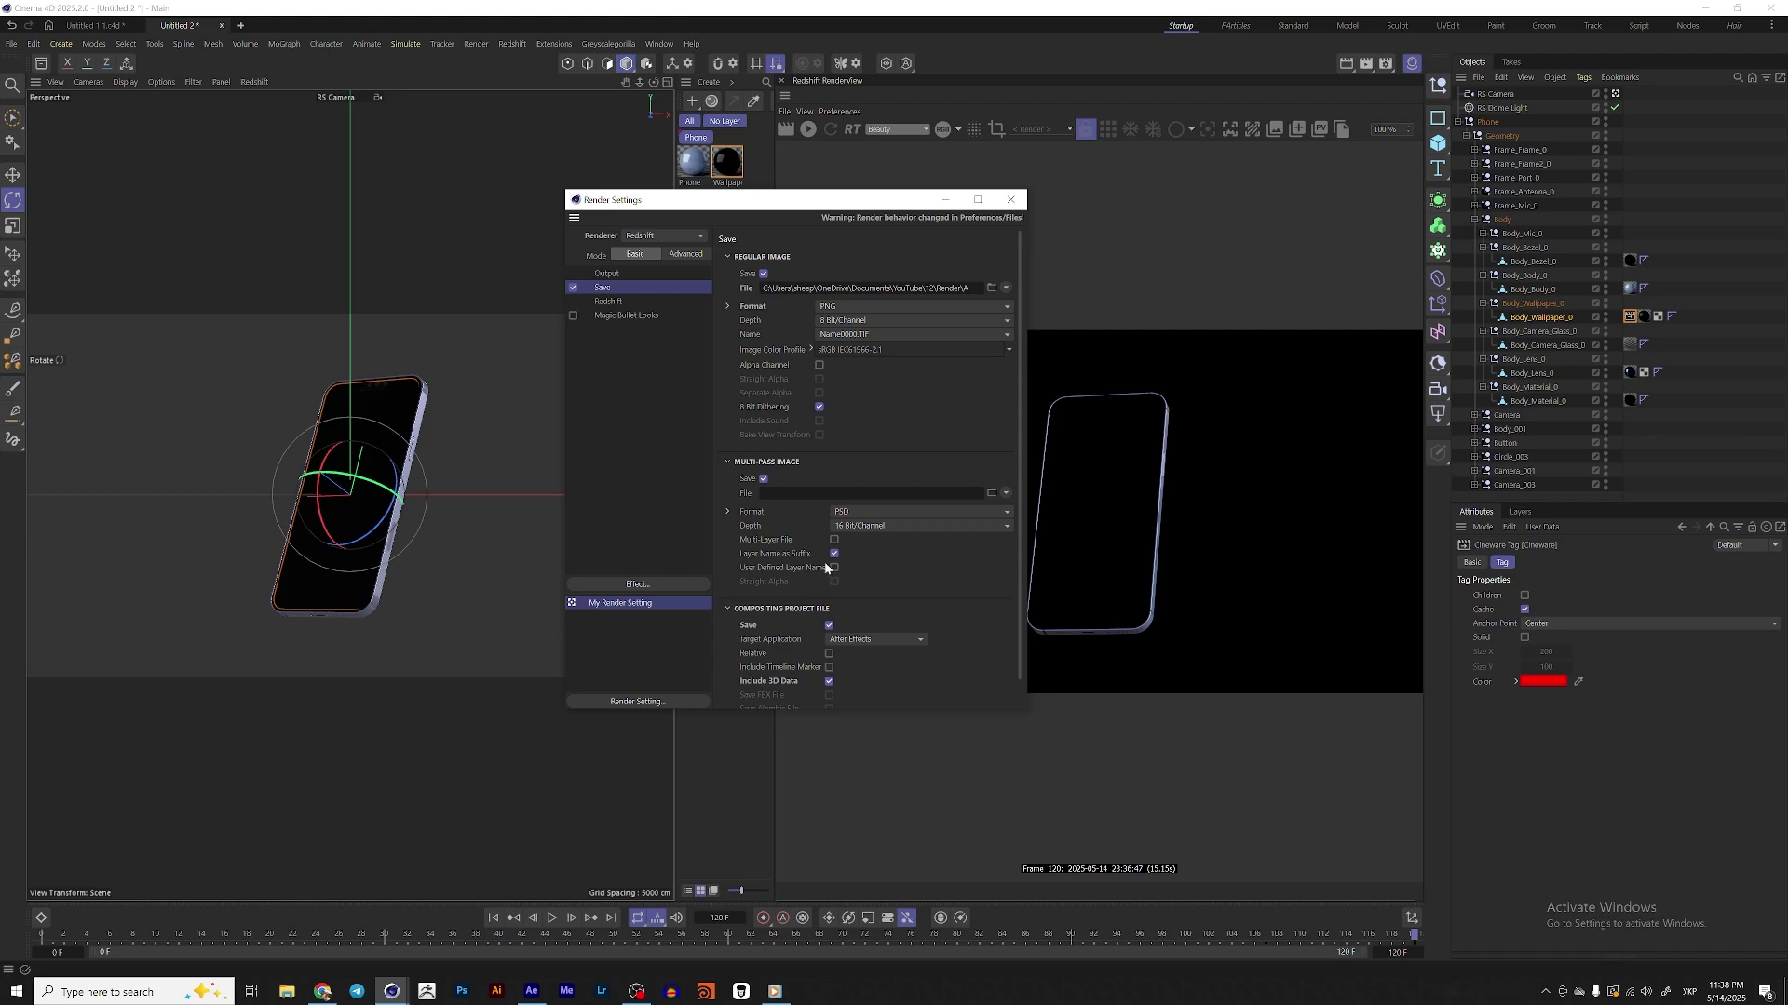
pyautogui.scroll(-1, 745, 598)
pyautogui.scroll(1, 745, 598)
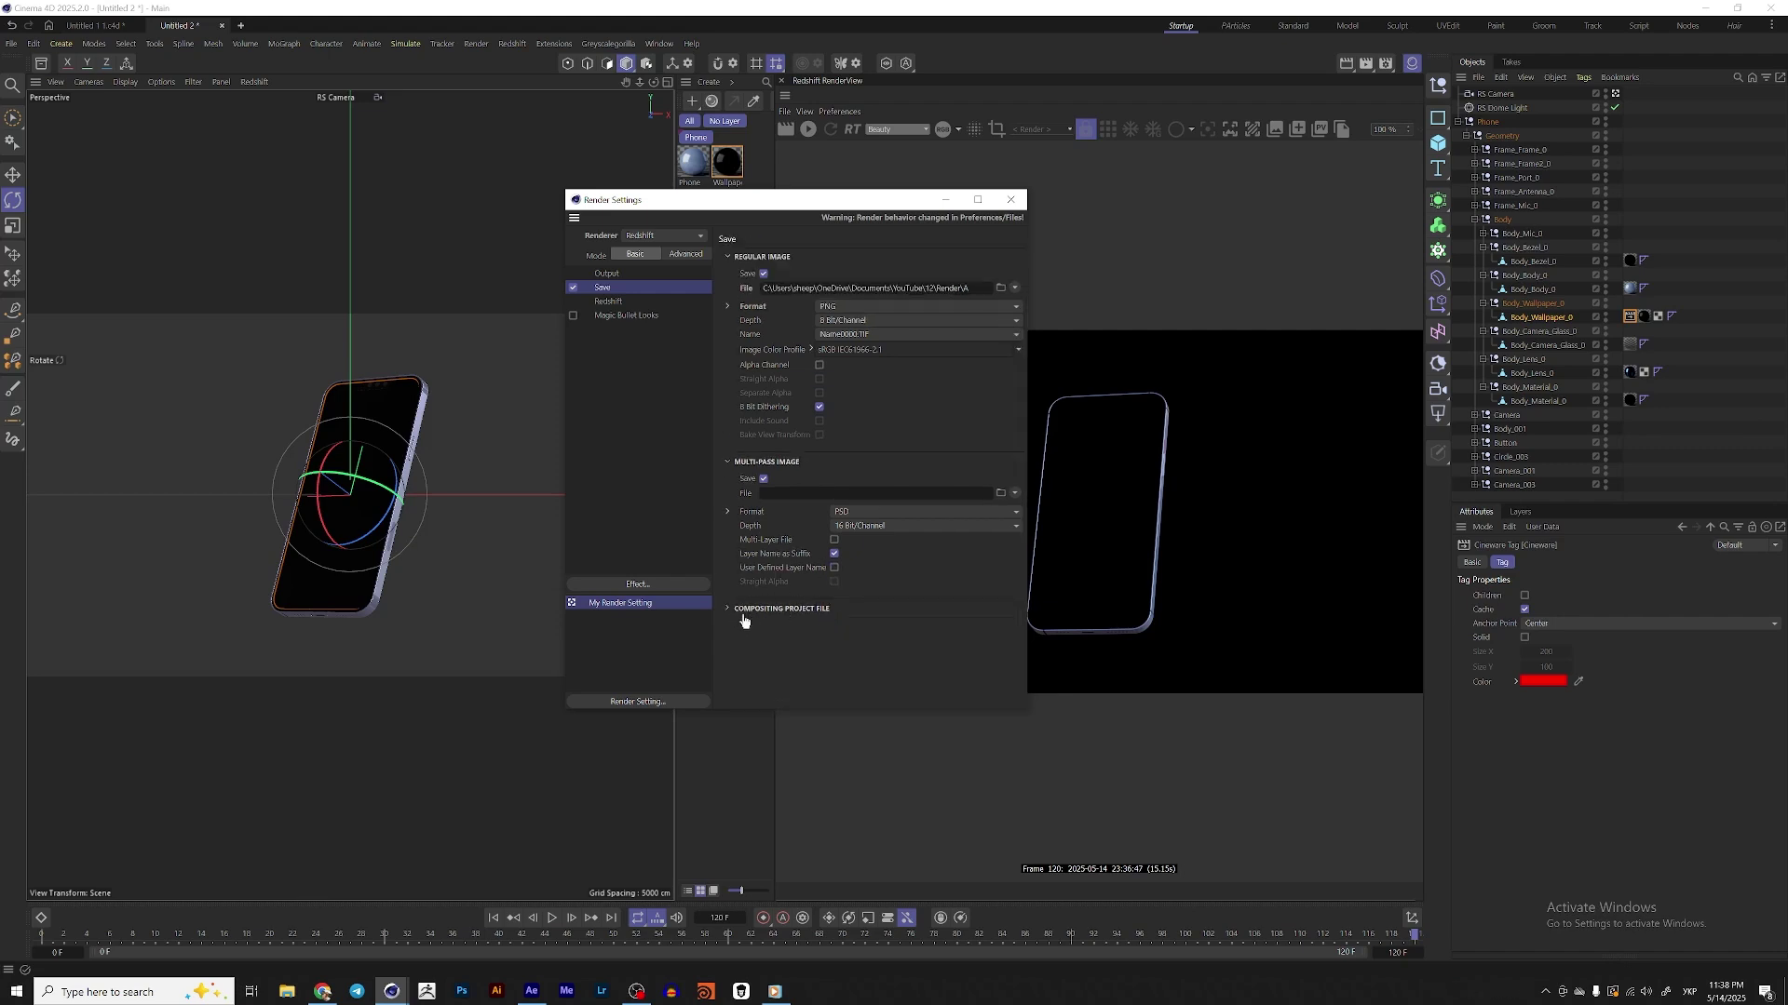
pyautogui.click(829, 625)
pyautogui.click(829, 680)
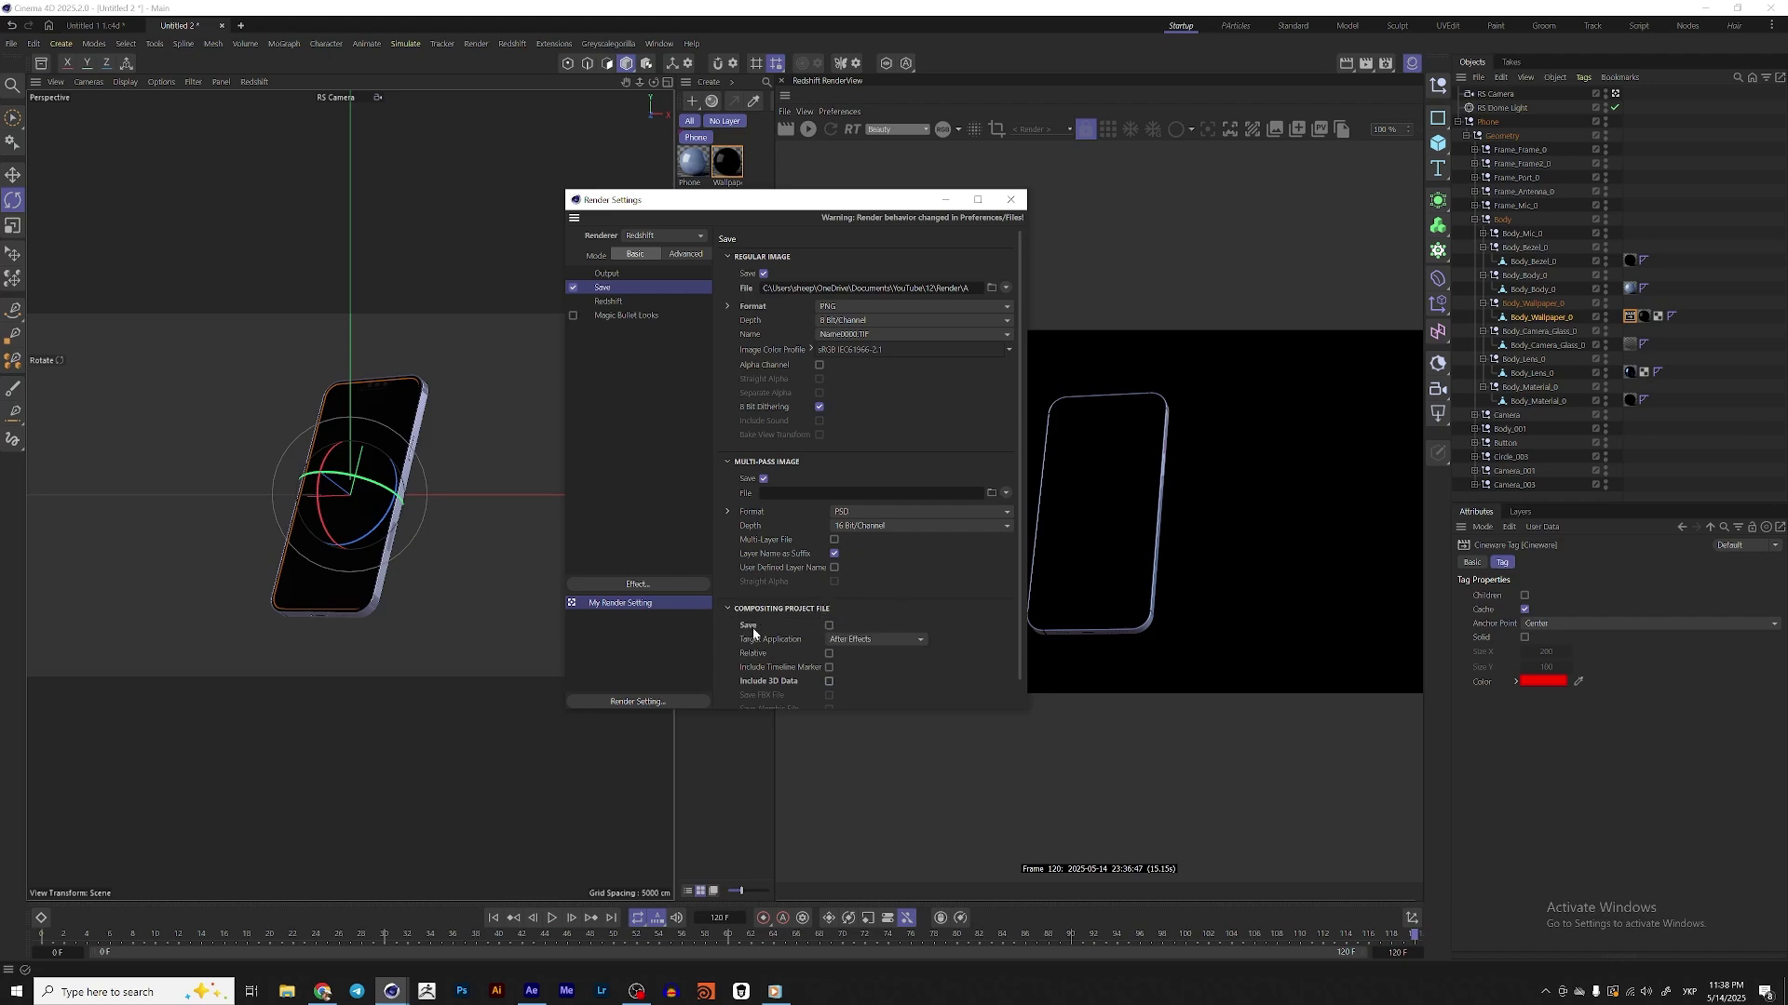
pyautogui.click(828, 626)
pyautogui.click(882, 640)
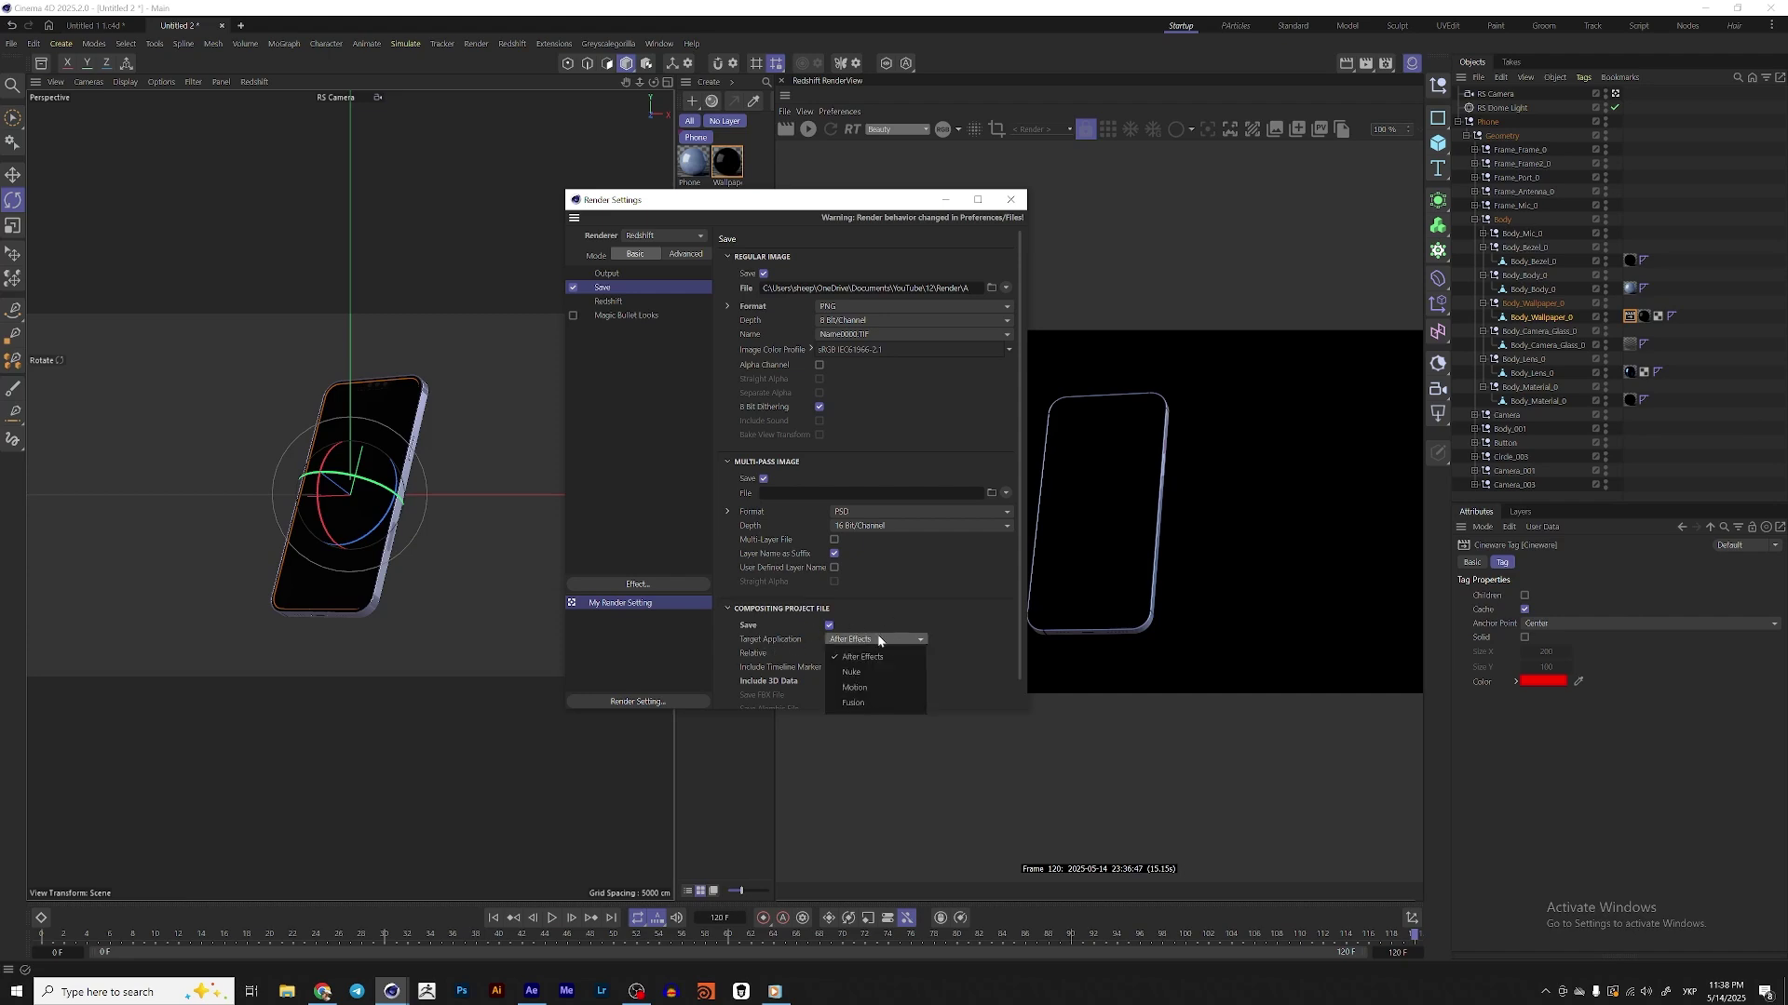
pyautogui.click(889, 626)
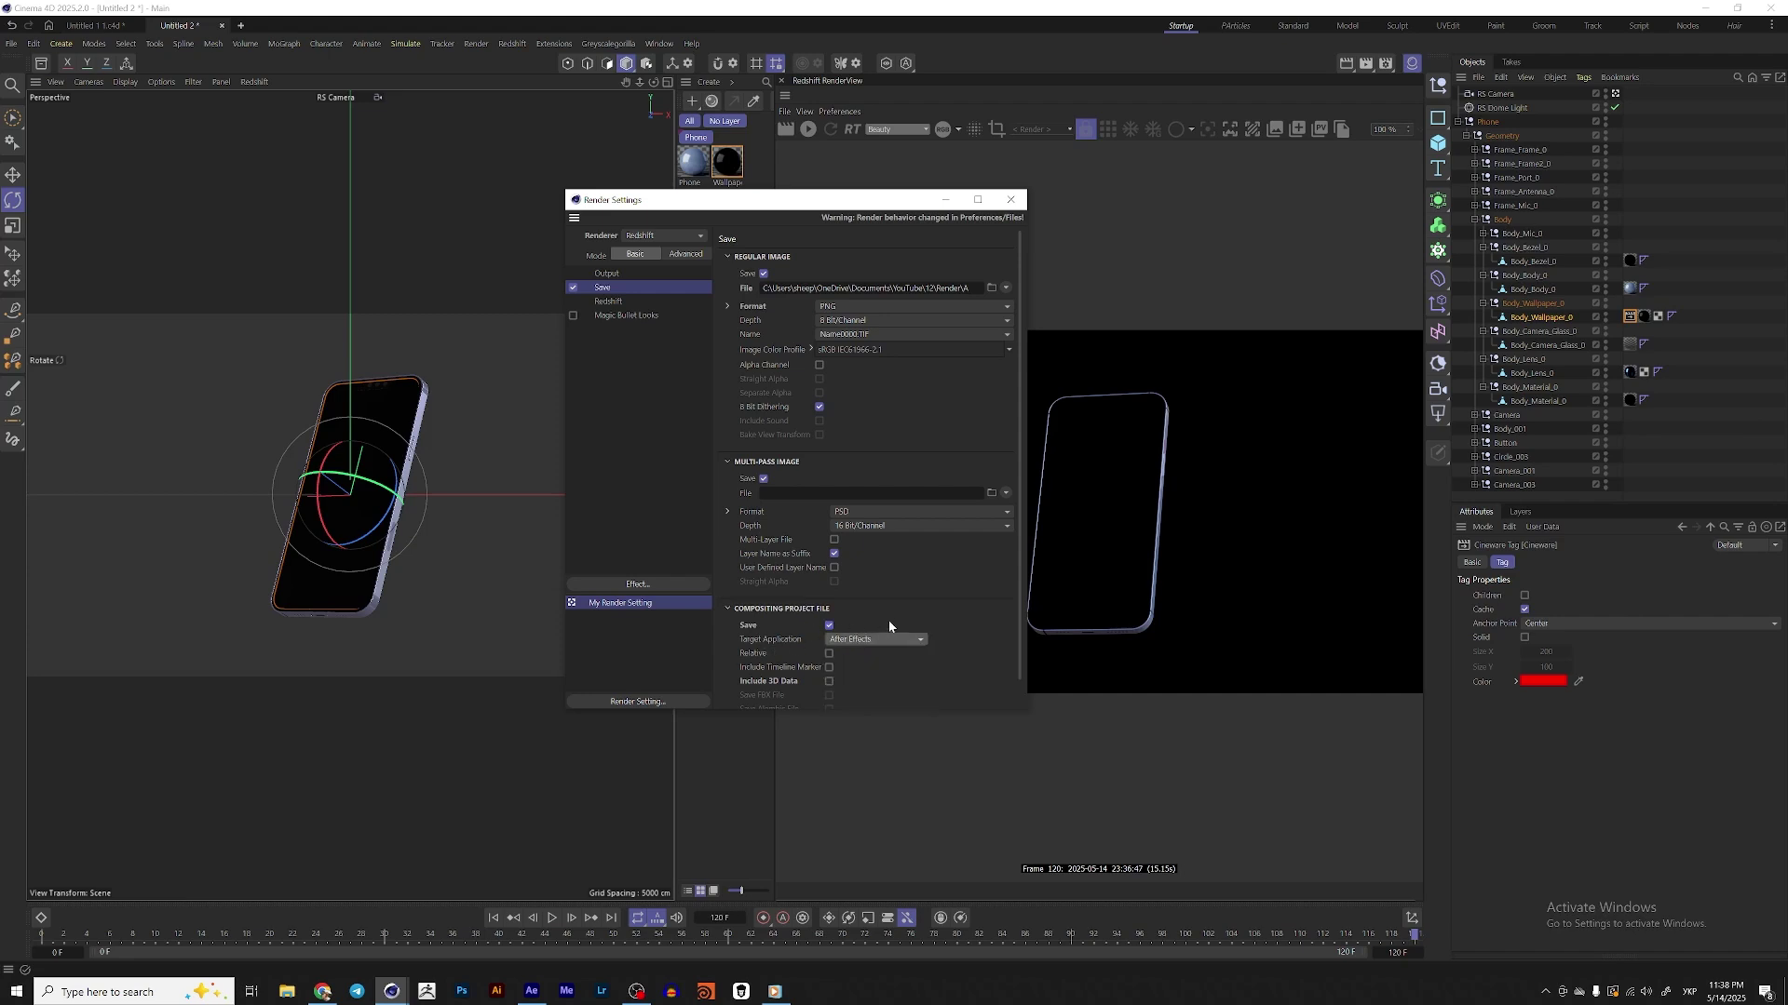
pyautogui.click(829, 681)
pyautogui.scroll(-1, 896, 595)
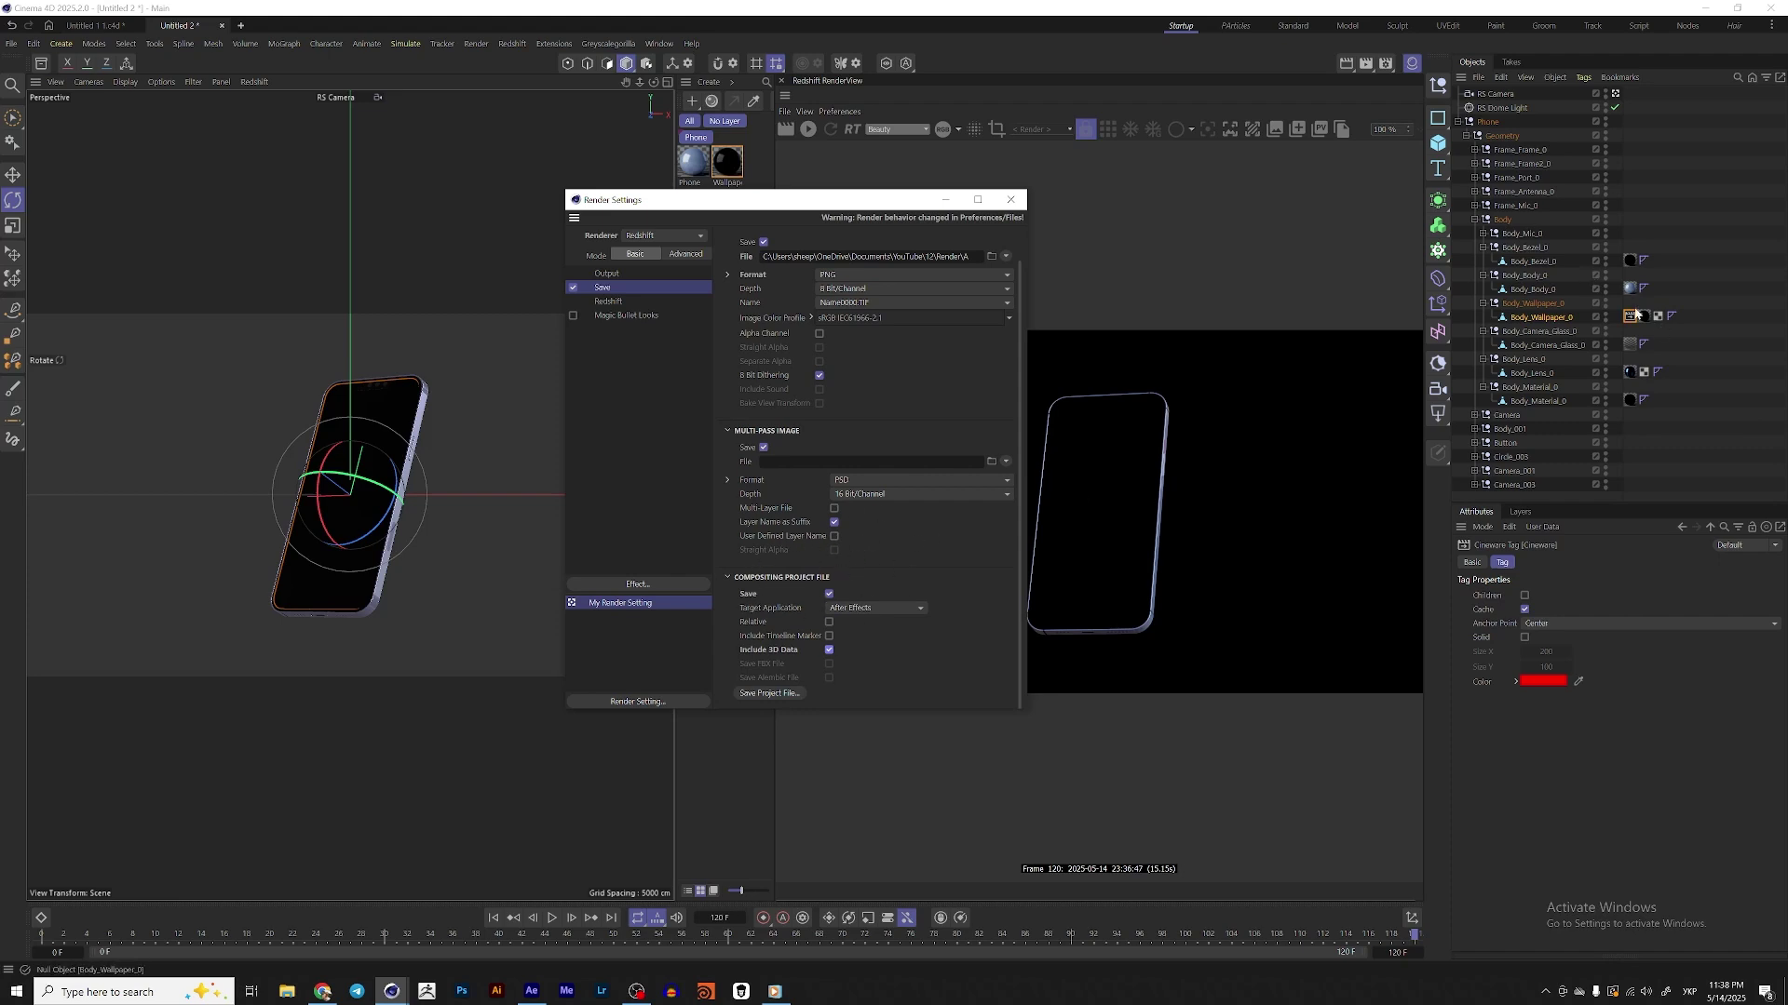
# - Bring up the save dialog for the compositing project file, dismiss it without saving and close the render settings
pyautogui.click(1558, 319)
pyautogui.moveTo(792, 200); pyautogui.dragTo(784, 210)
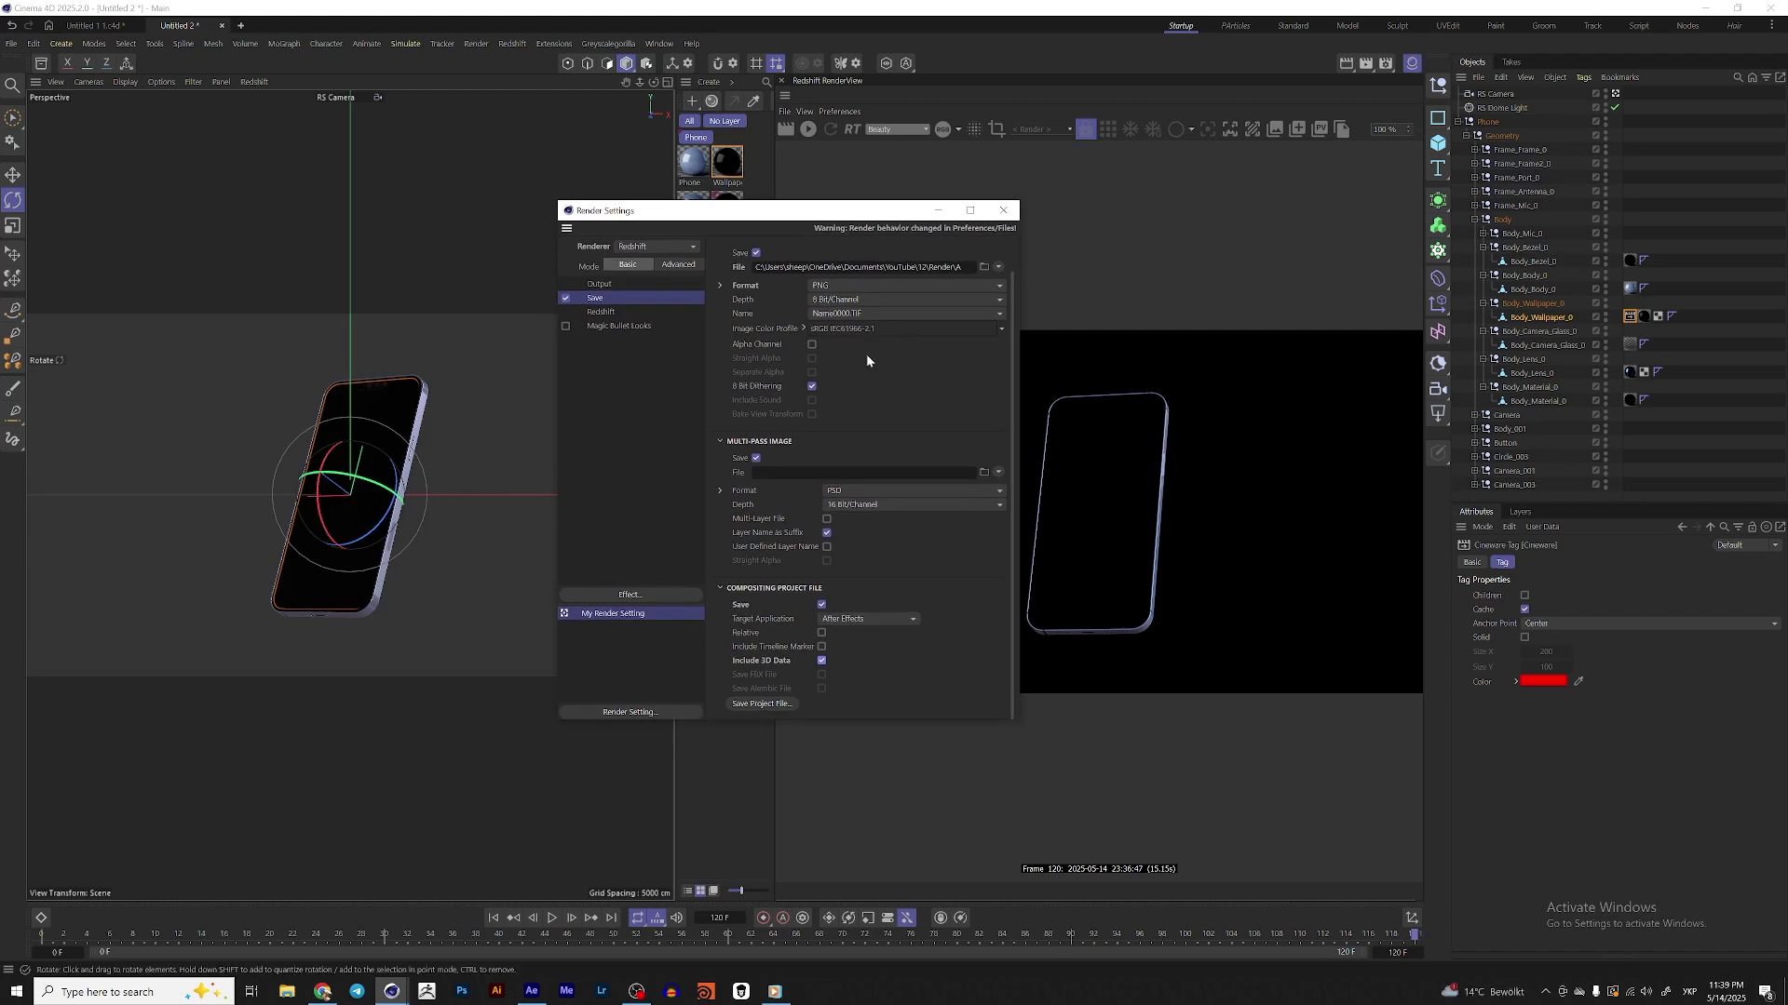
pyautogui.click(1501, 96)
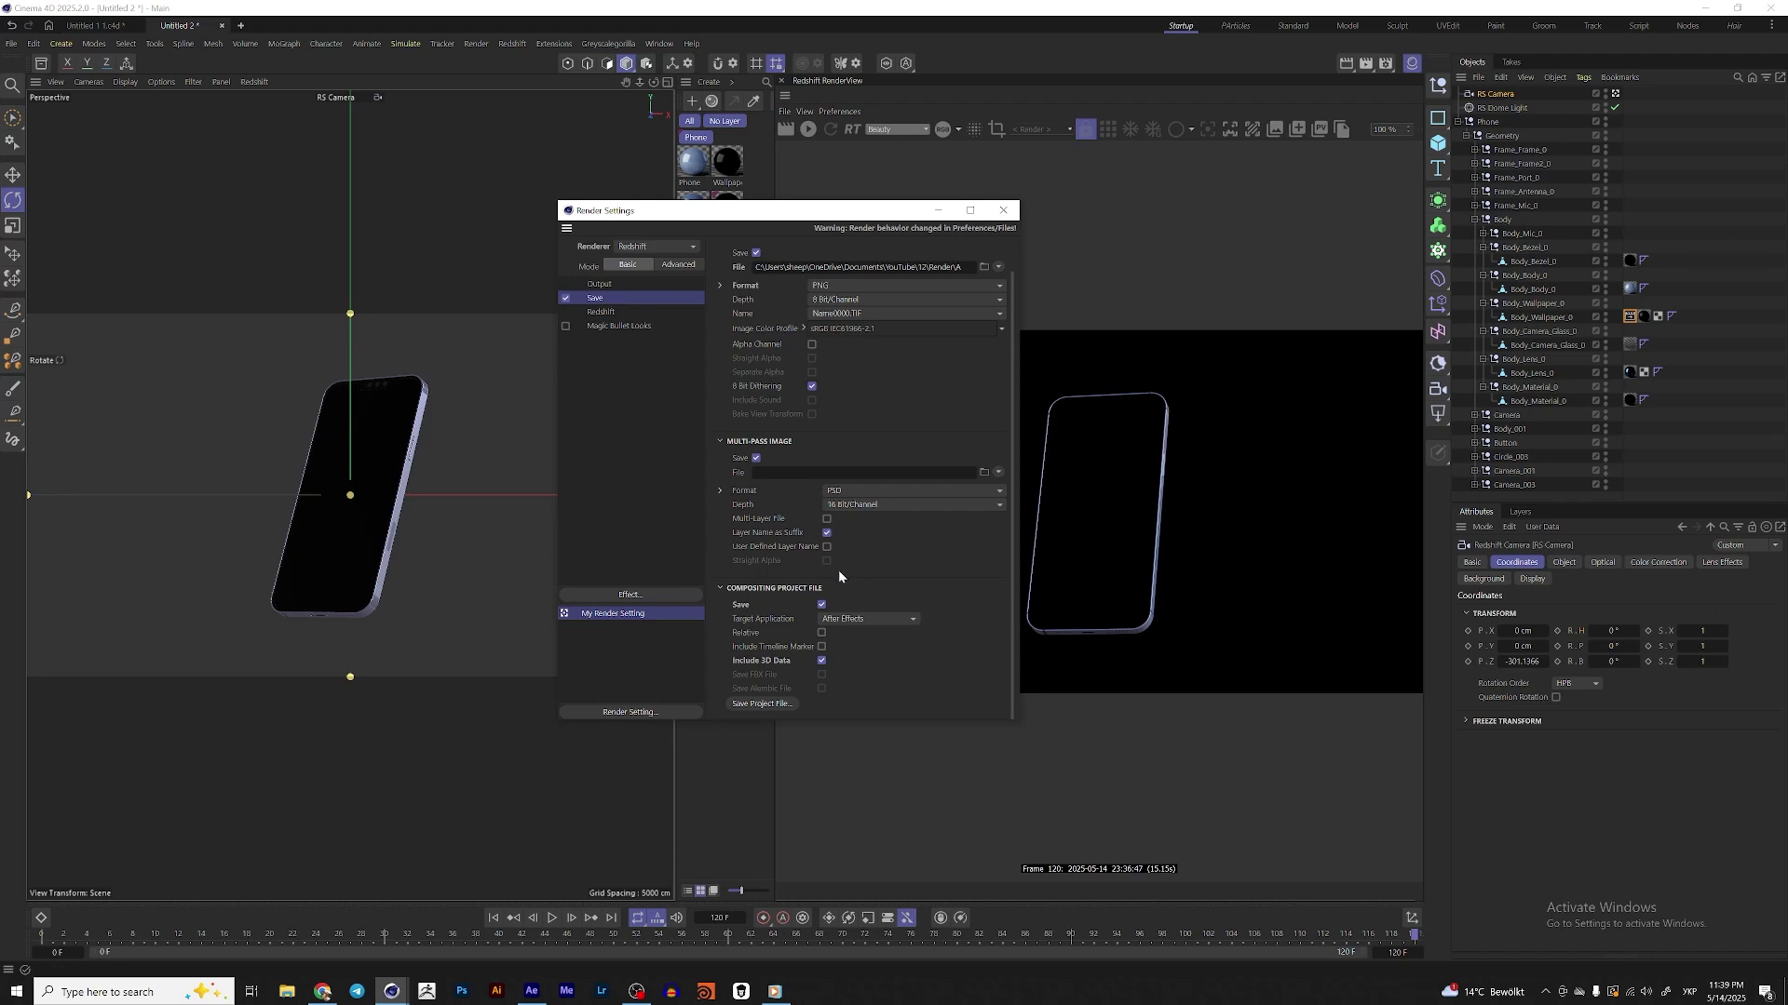
pyautogui.click(761, 704)
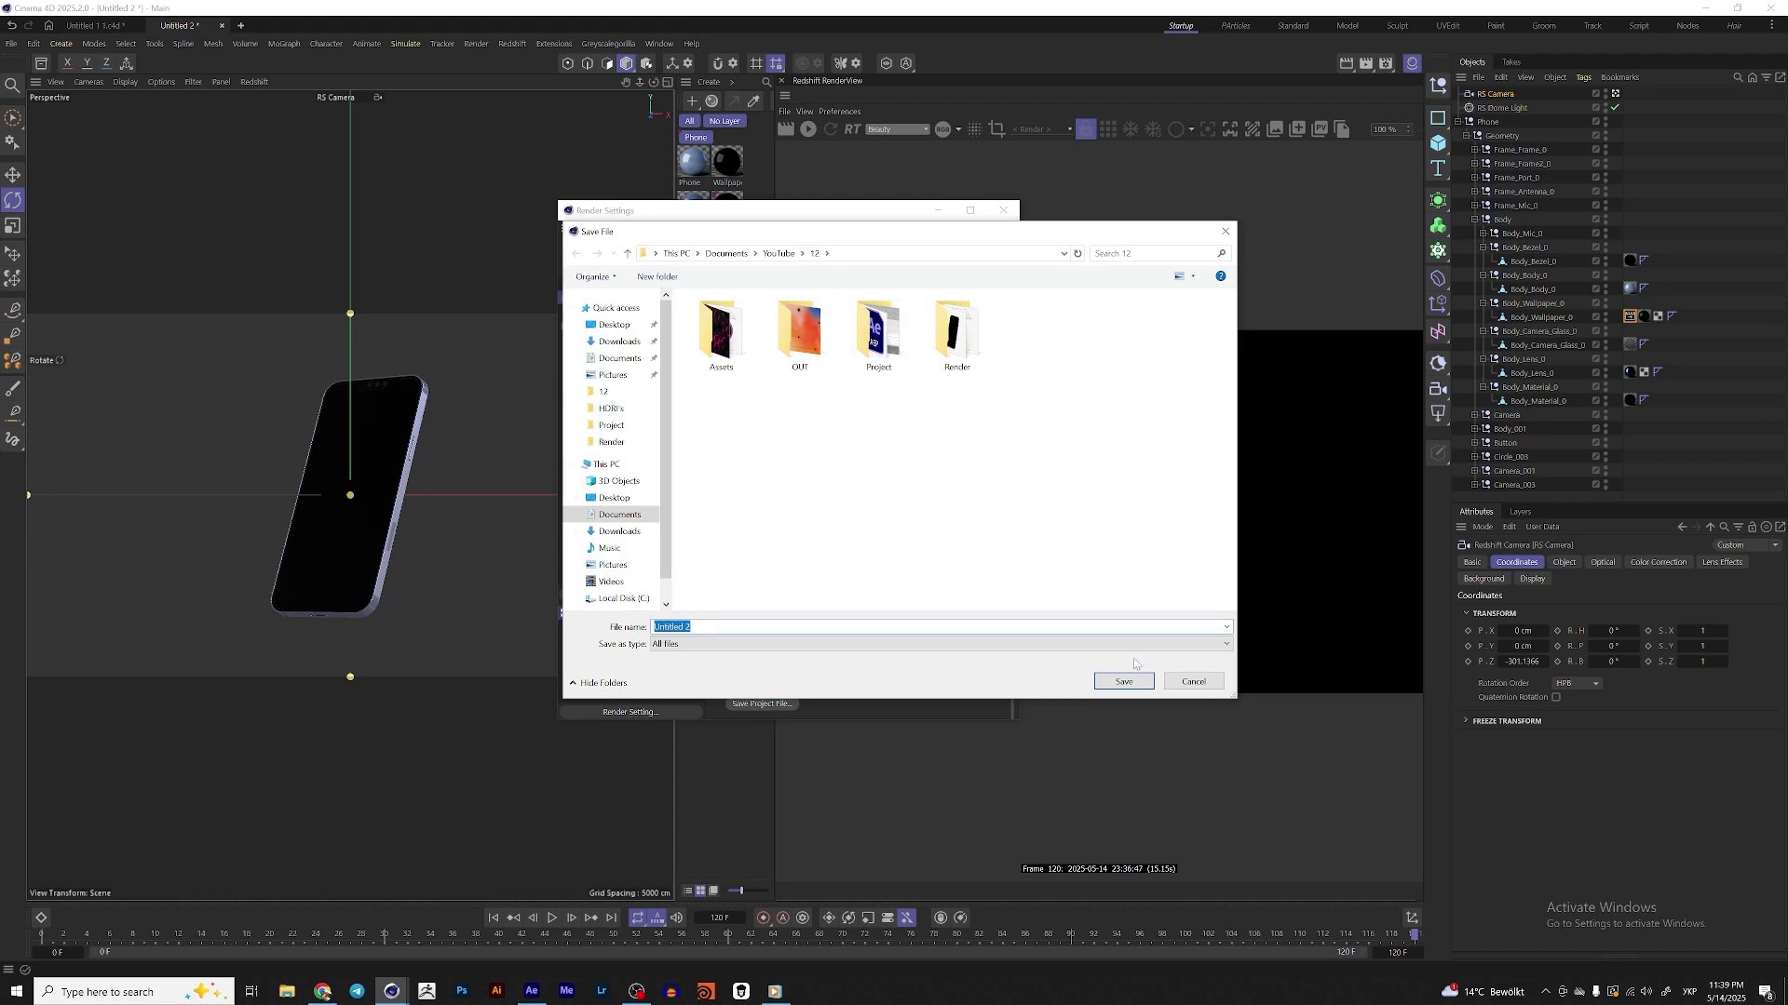
pyautogui.click(1194, 681)
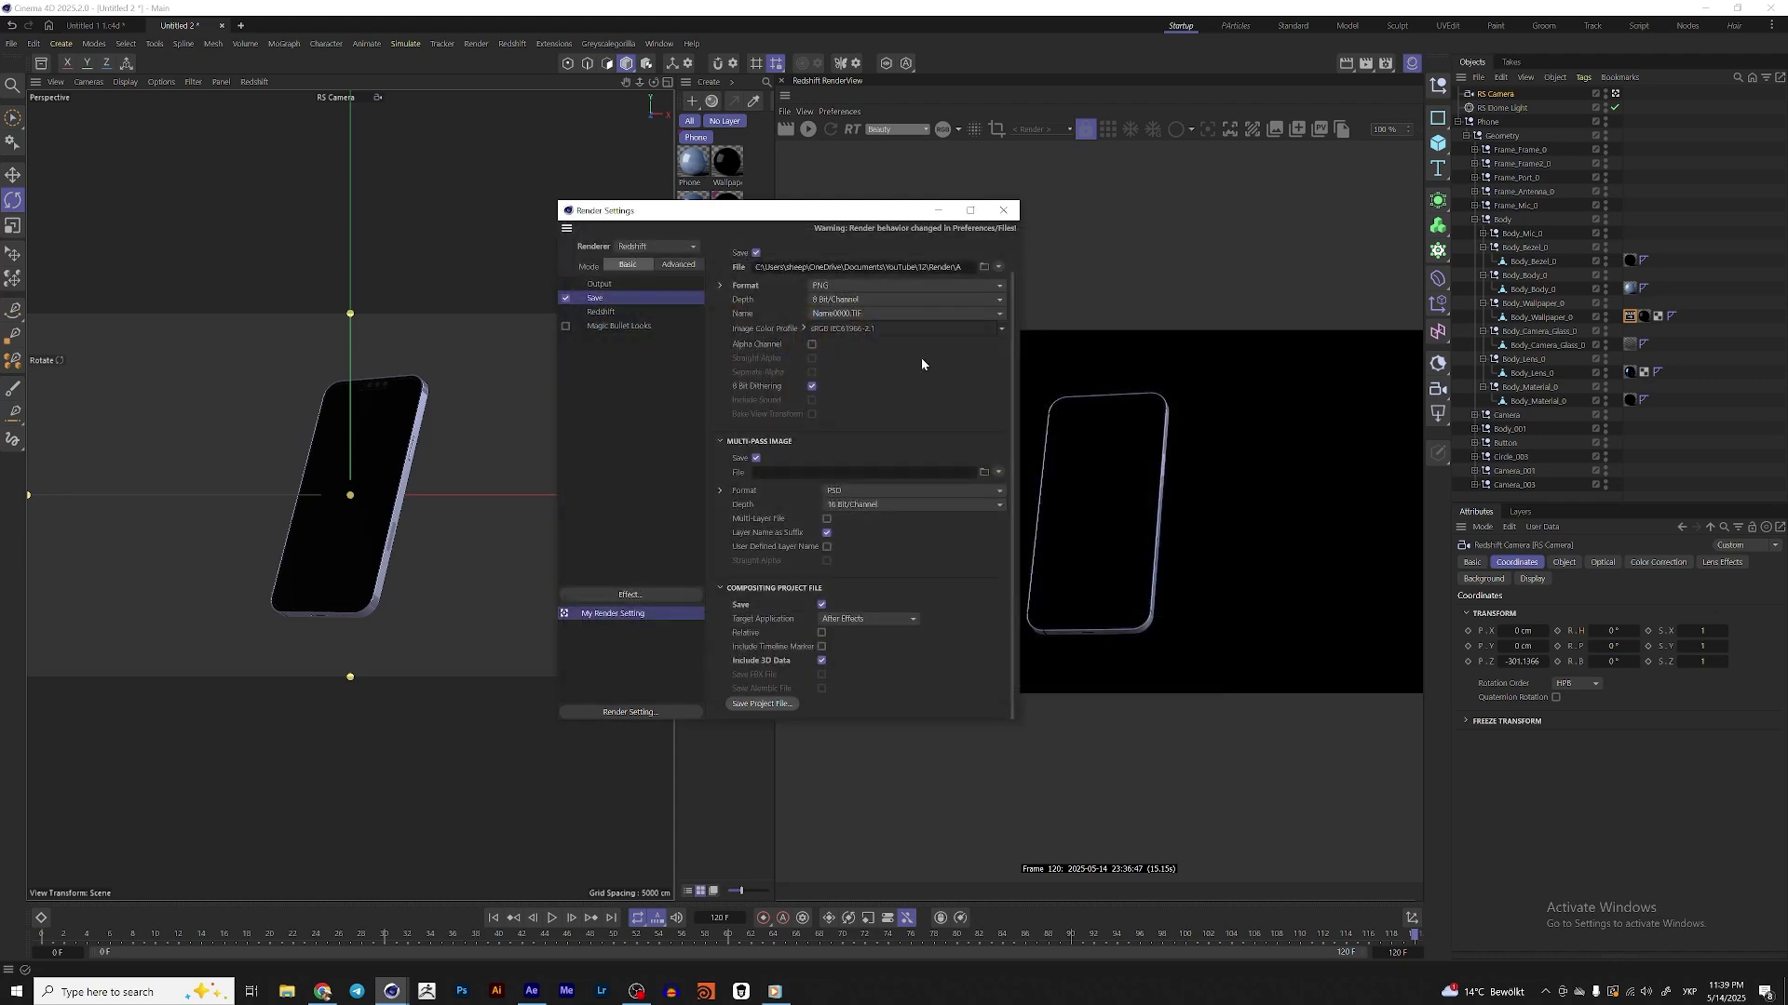
pyautogui.click(1003, 210)
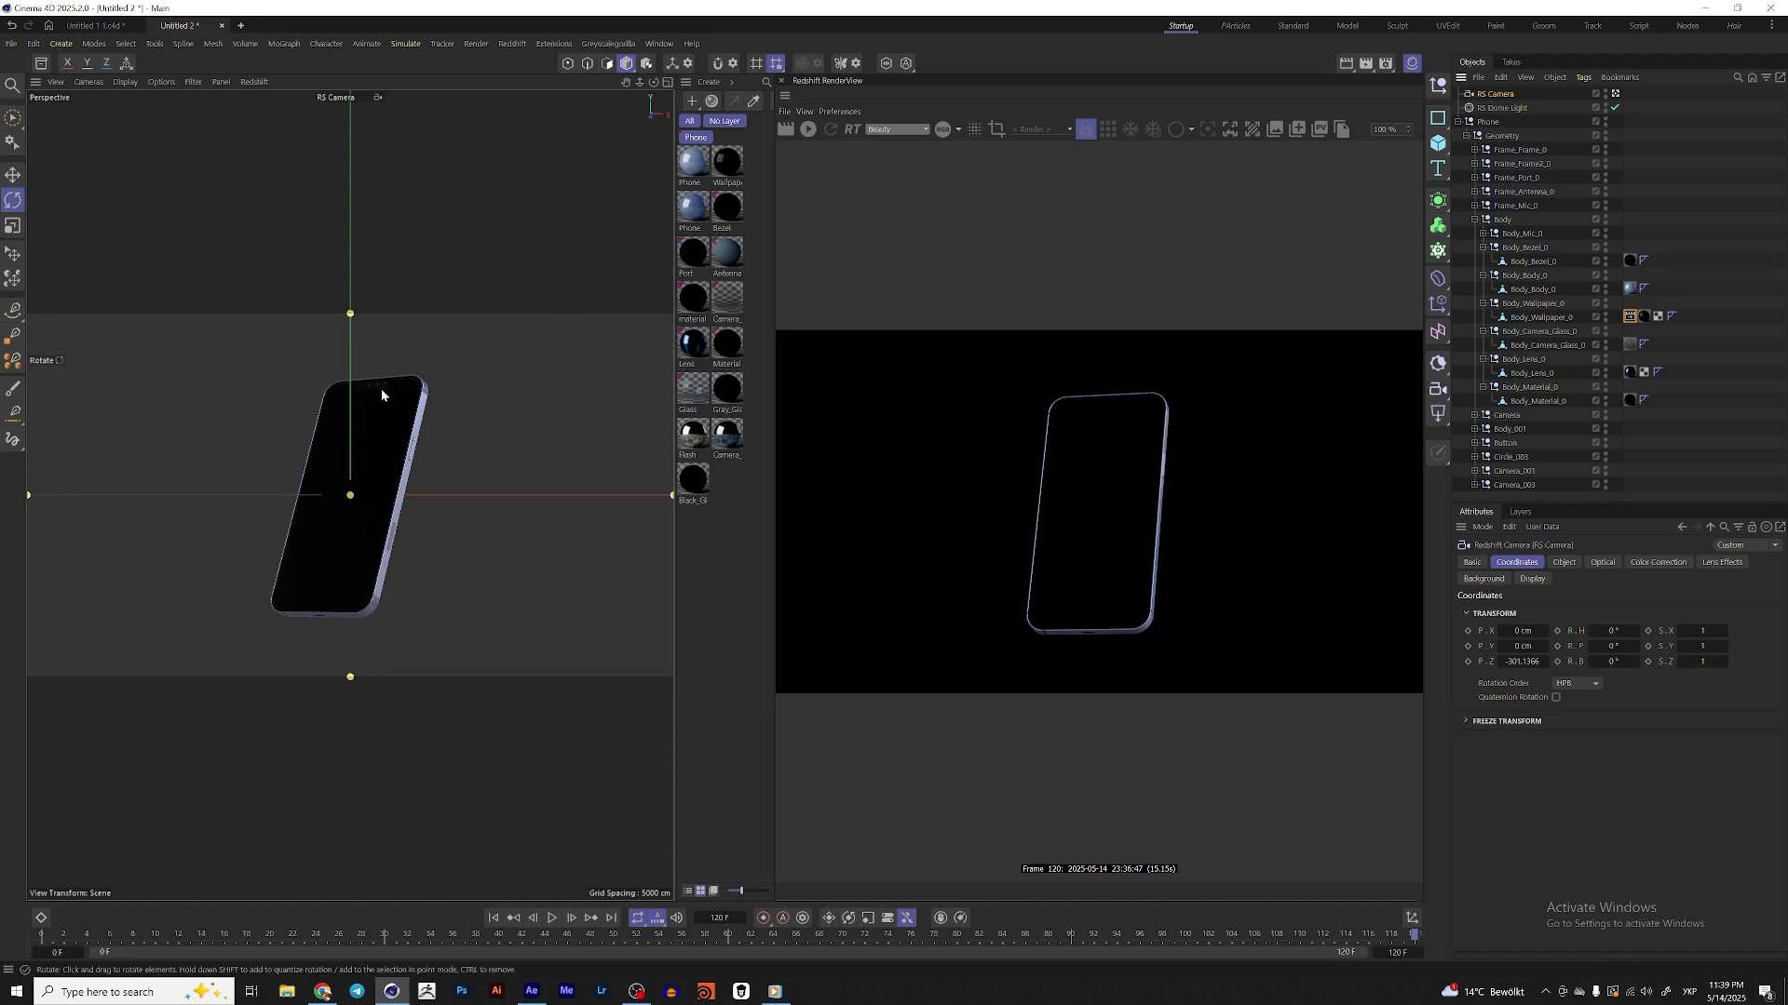
# - Add a Redshift Object tag to Body_Wallpaper_0 and override its Object ID with 1
pyautogui.click(376, 438)
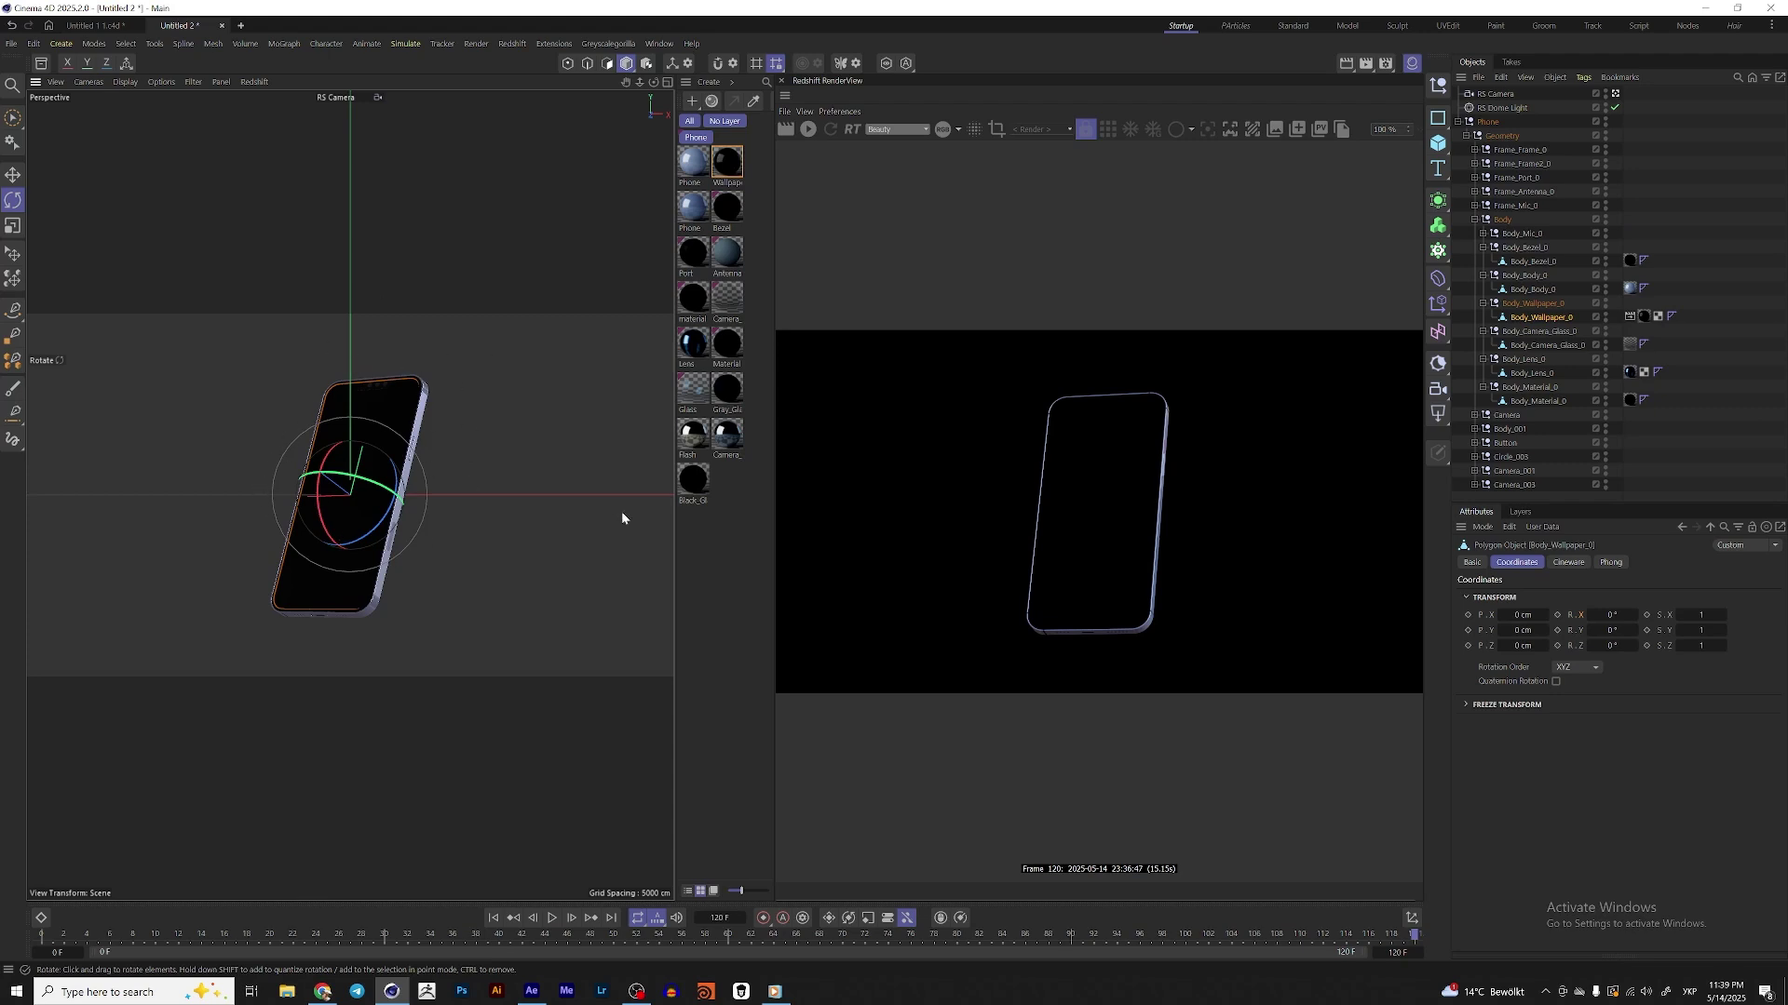
pyautogui.rightClick(1550, 316)
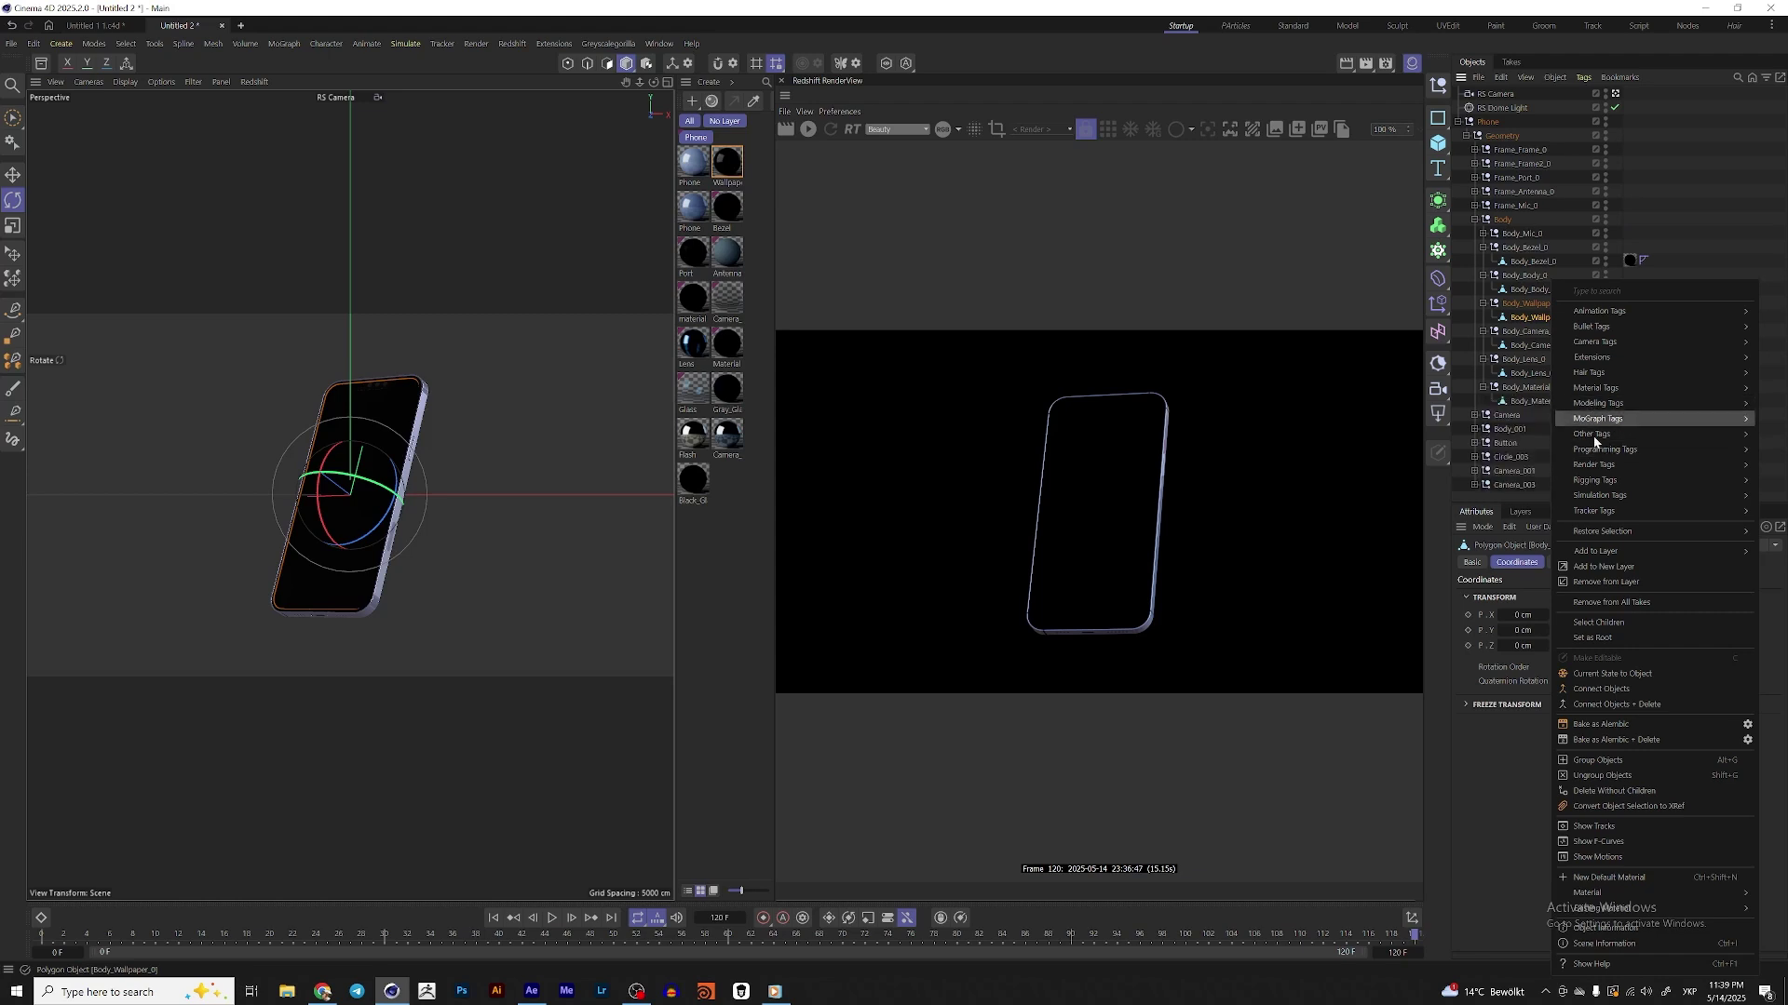
pyautogui.moveTo(1587, 464)
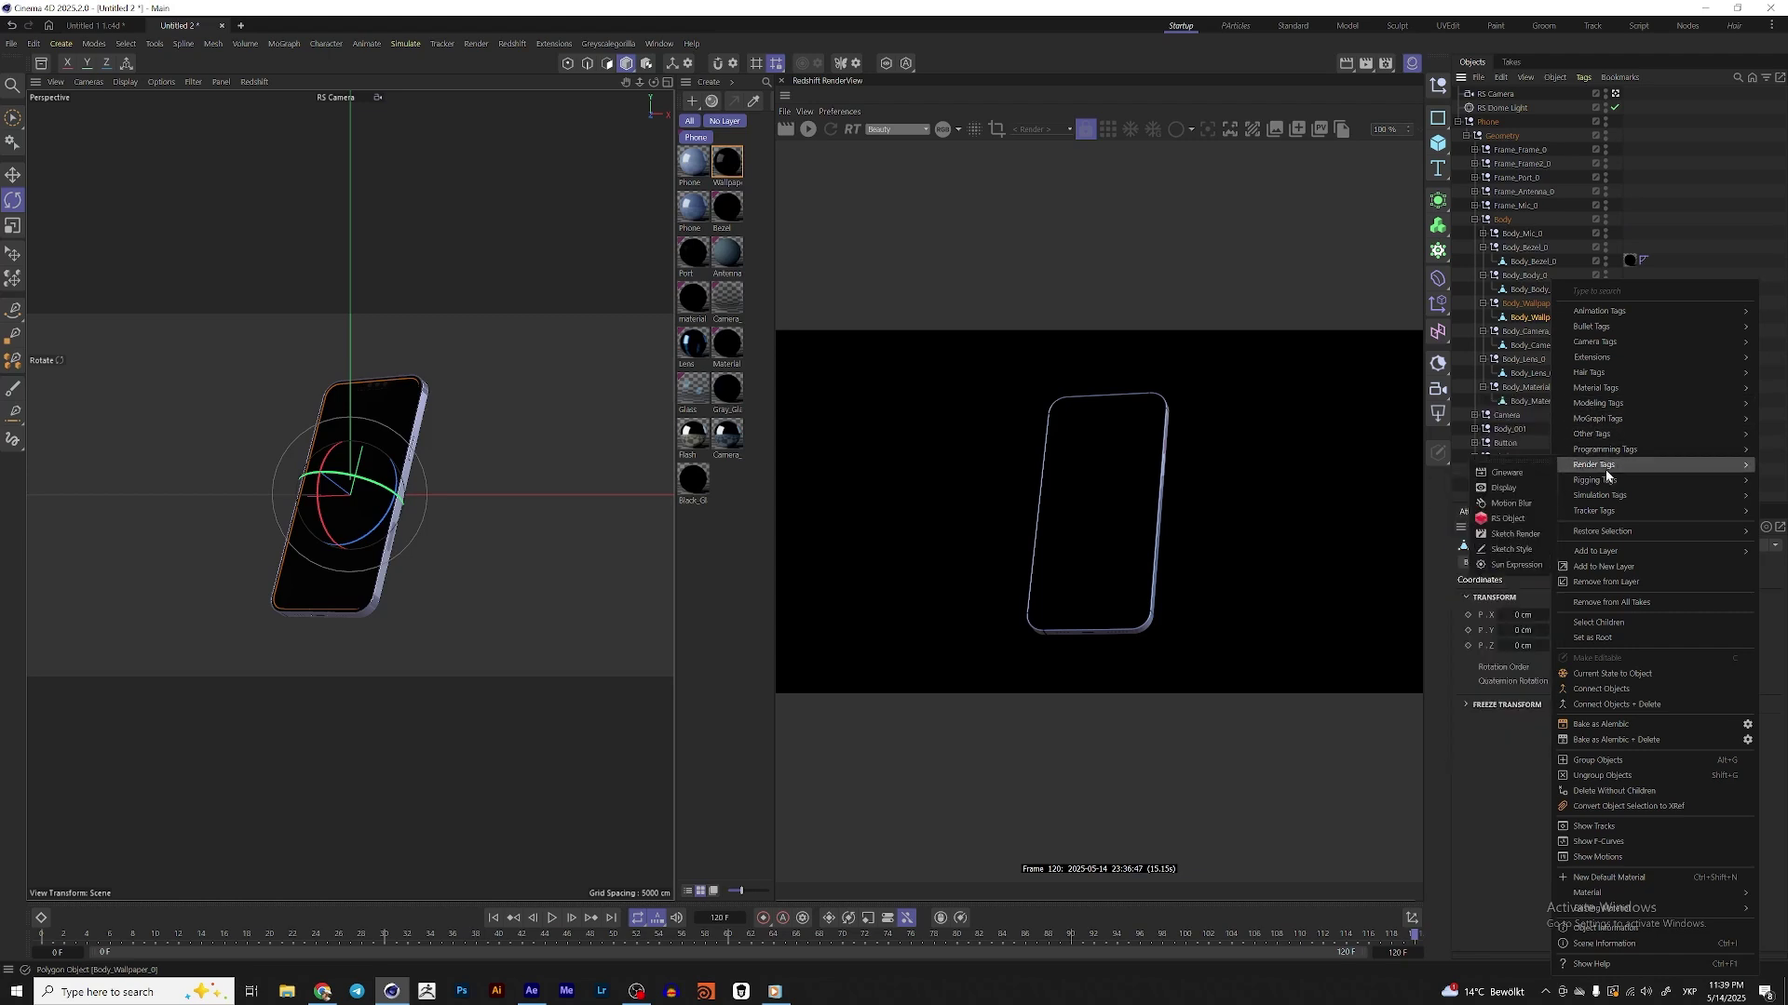
pyautogui.click(1518, 527)
pyautogui.click(1616, 562)
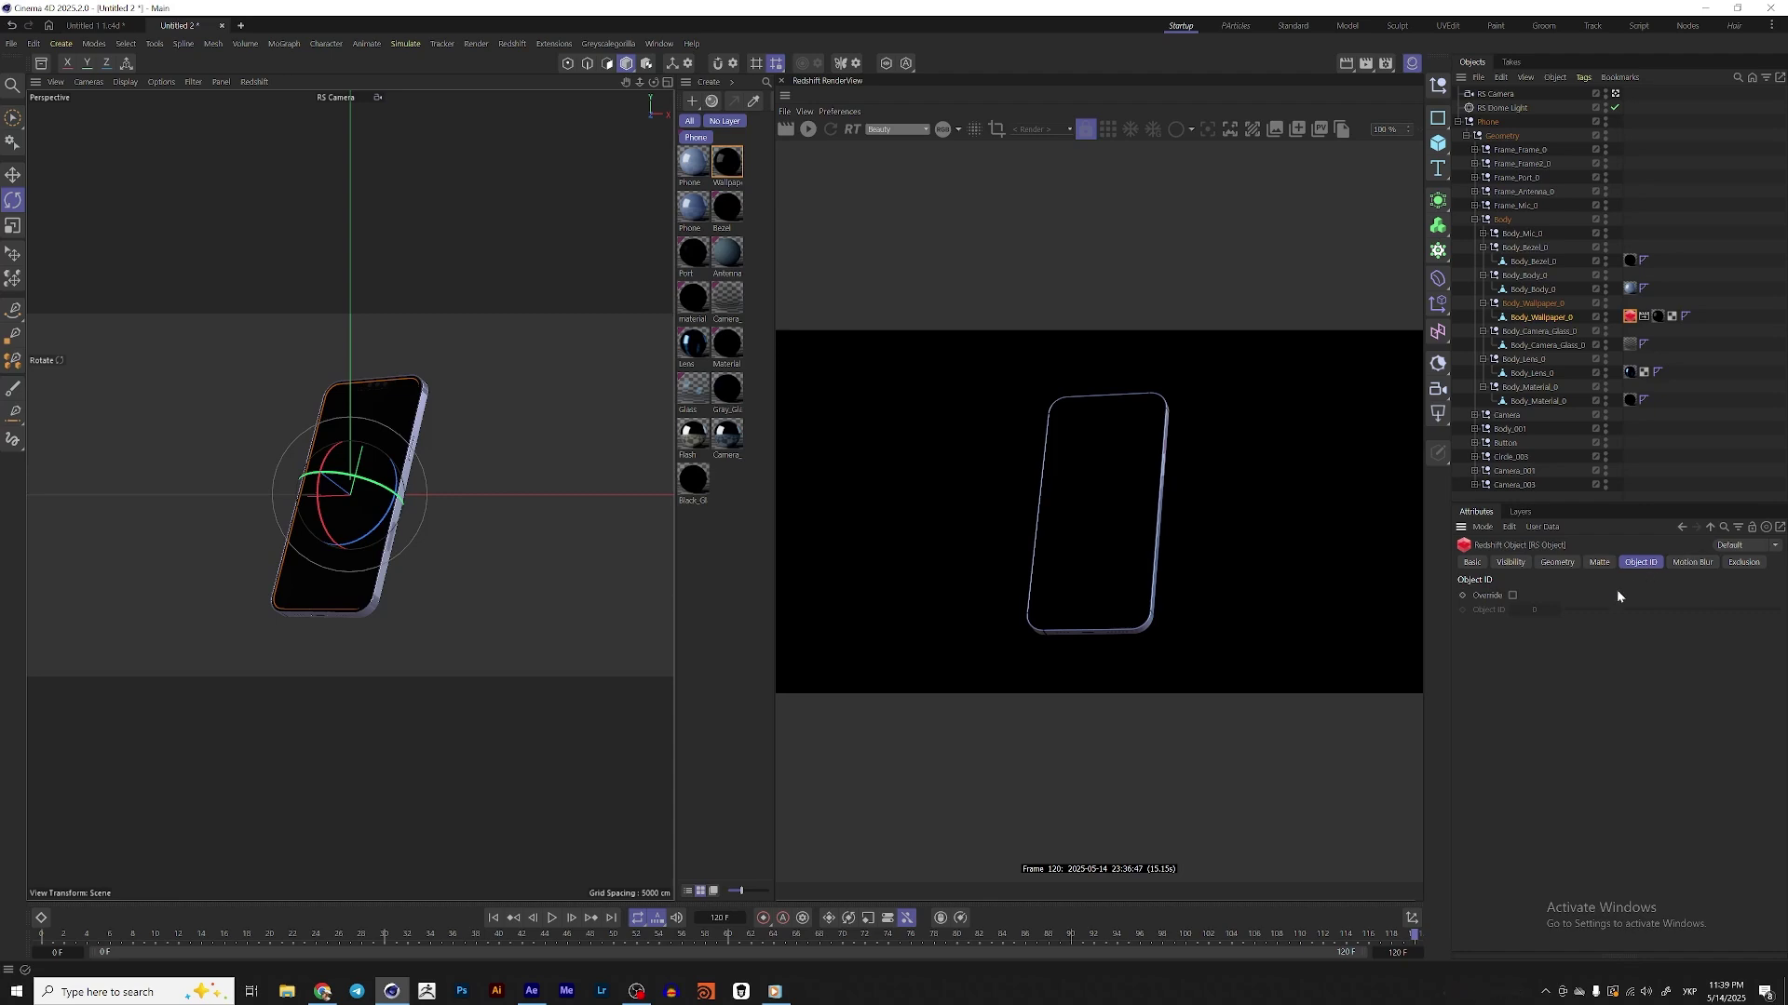
pyautogui.click(1513, 596)
pyautogui.click(1534, 609)
# - Open the Redshift AOV Manager and replace the existing Puzzle Matte AOV with a fresh one
pyautogui.click(513, 44)
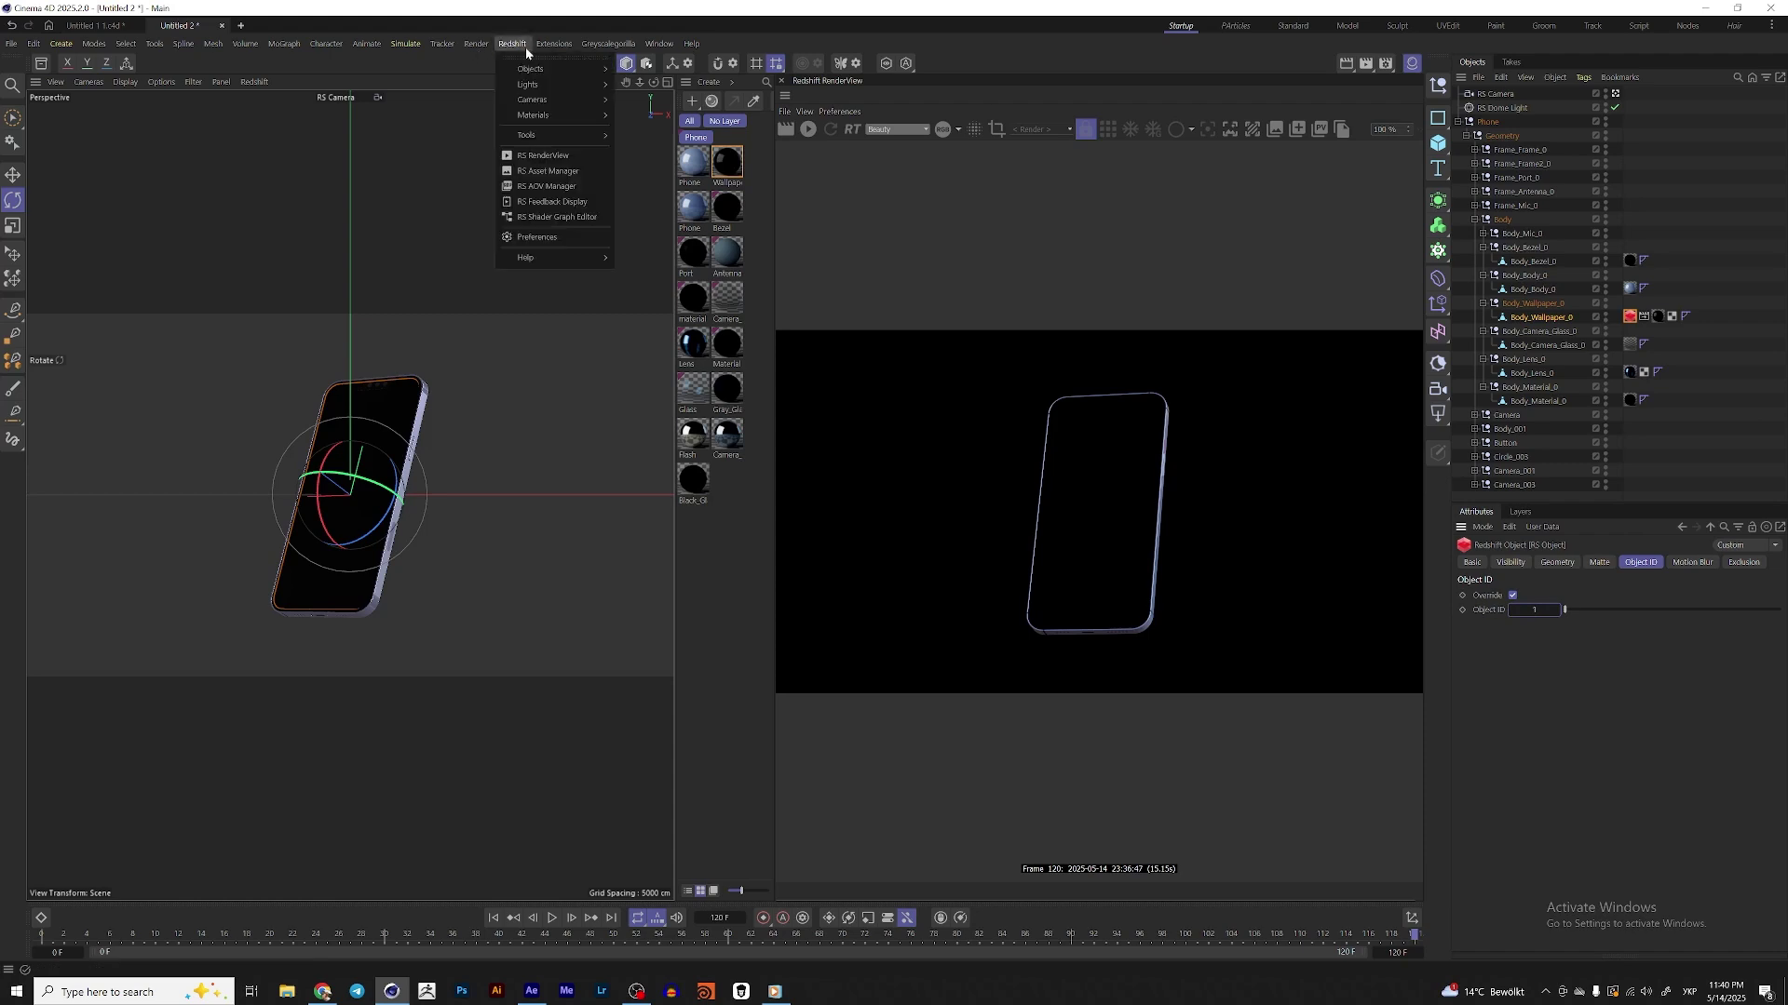
pyautogui.click(571, 195)
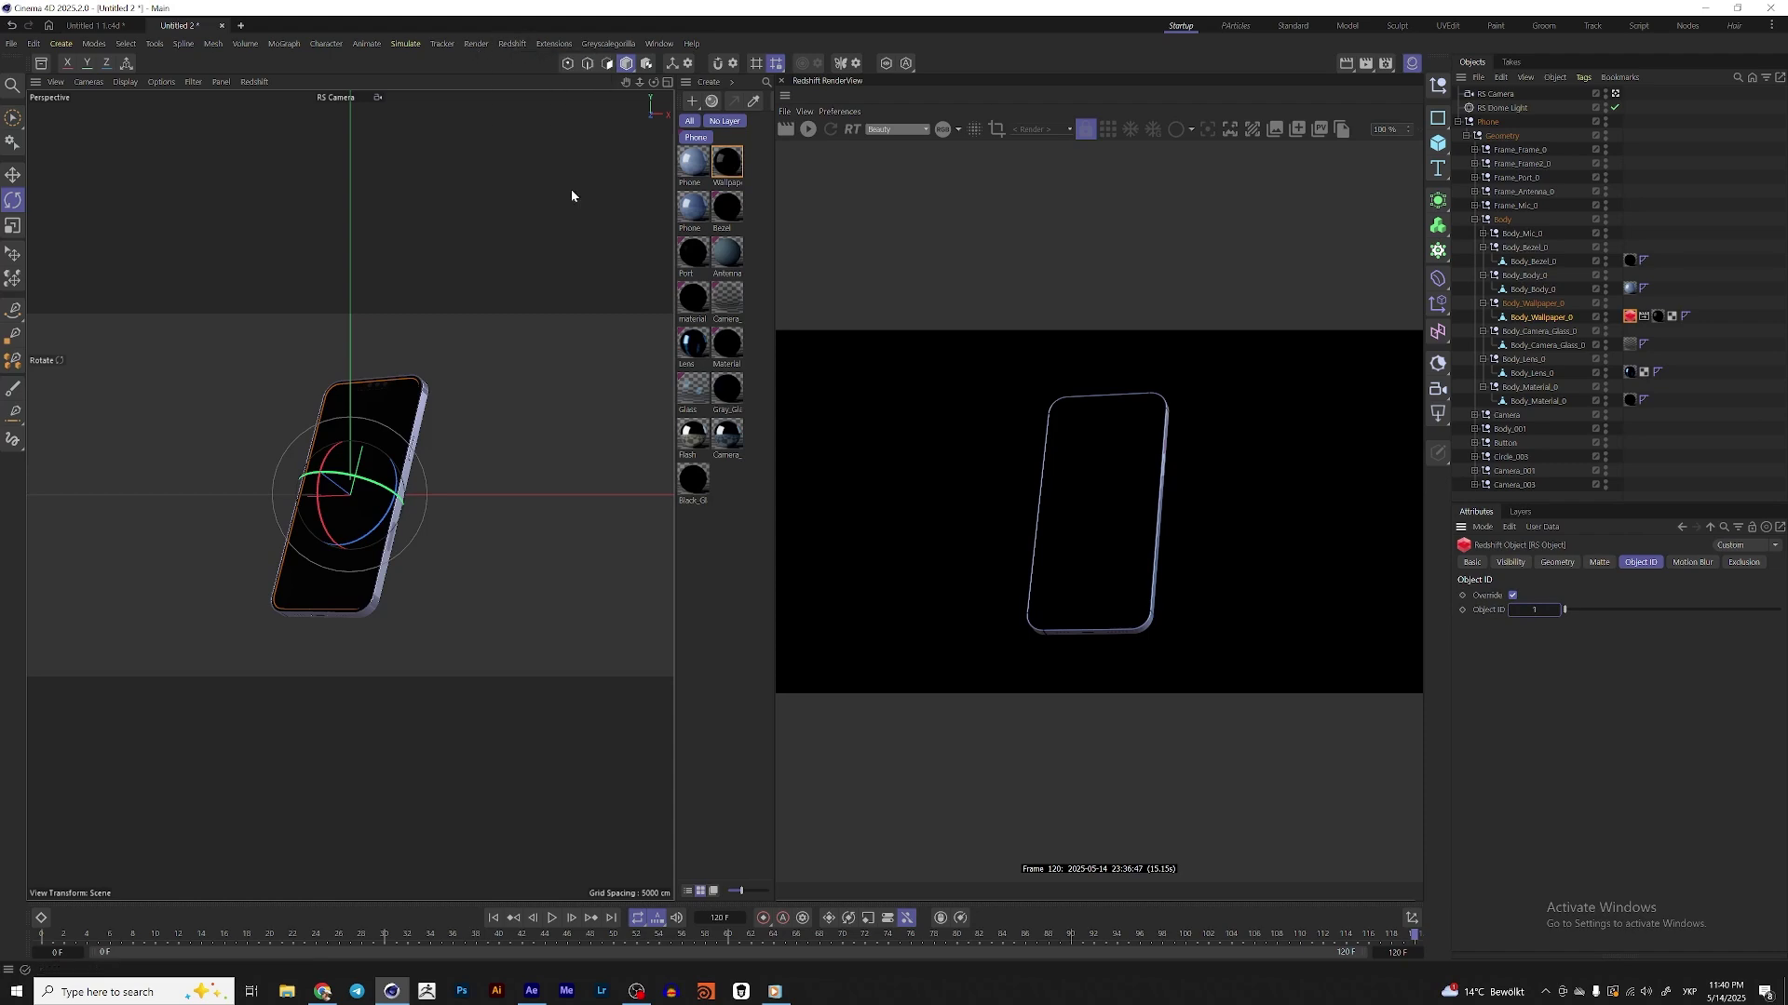
pyautogui.click(816, 234)
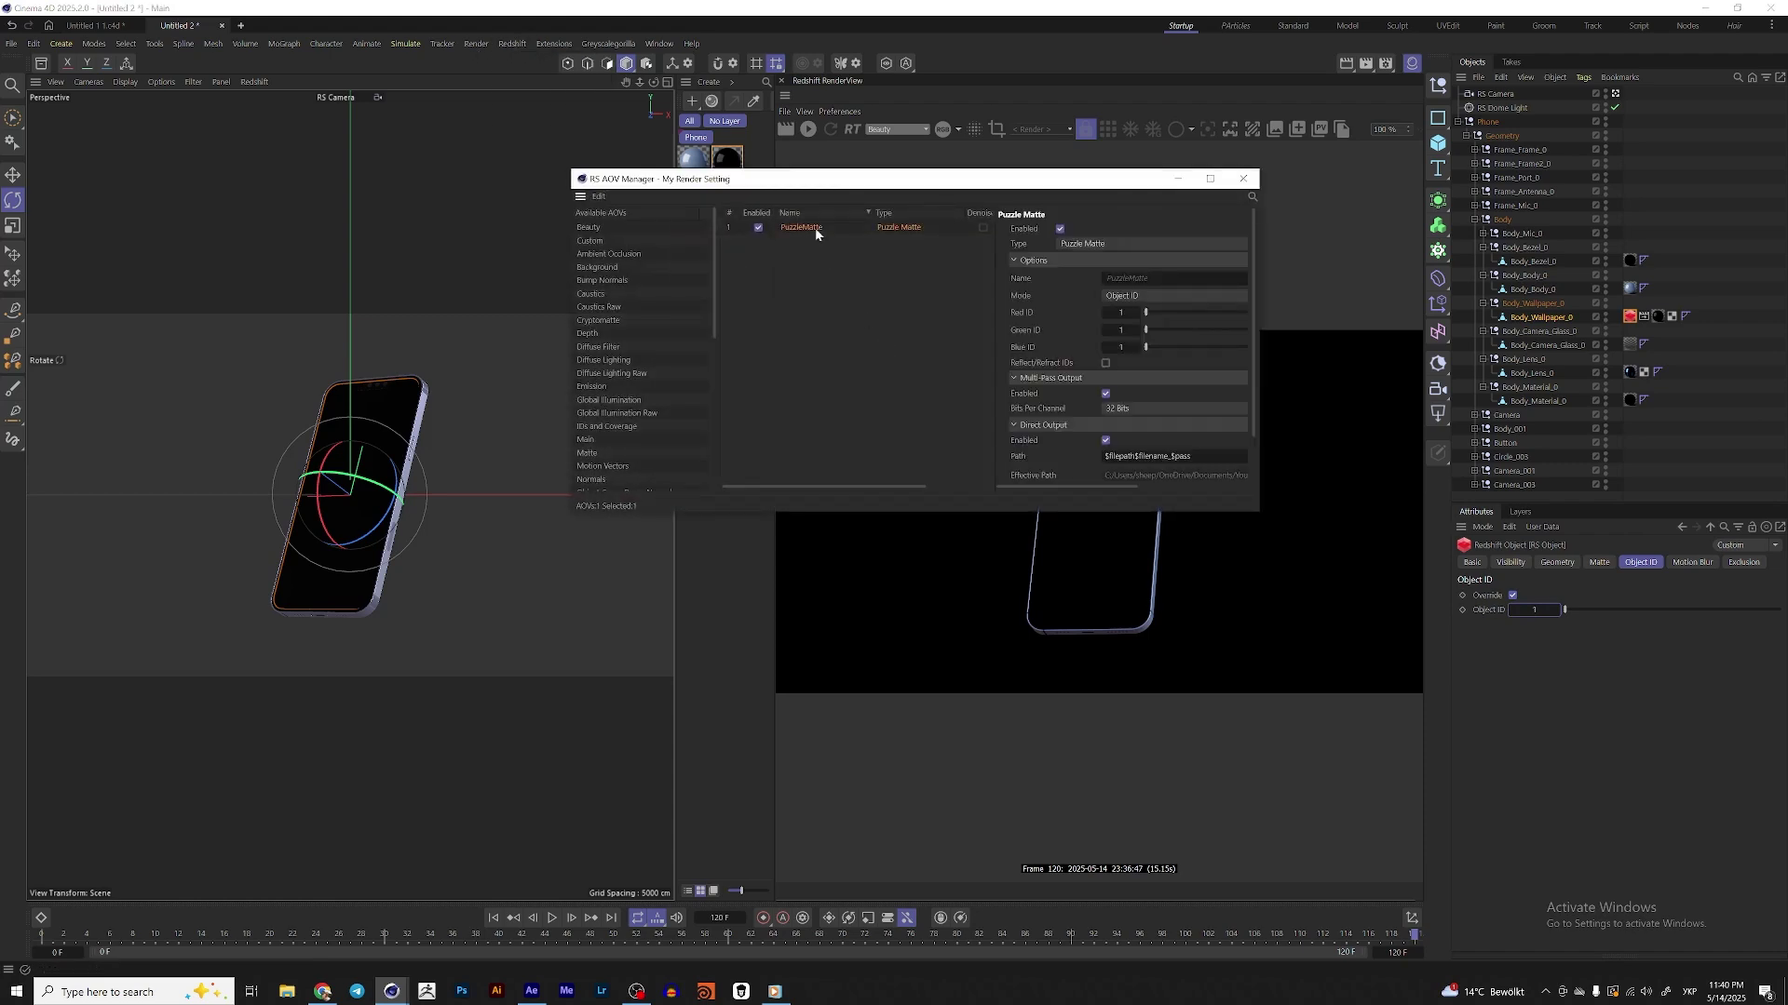
pyautogui.press('Delete')
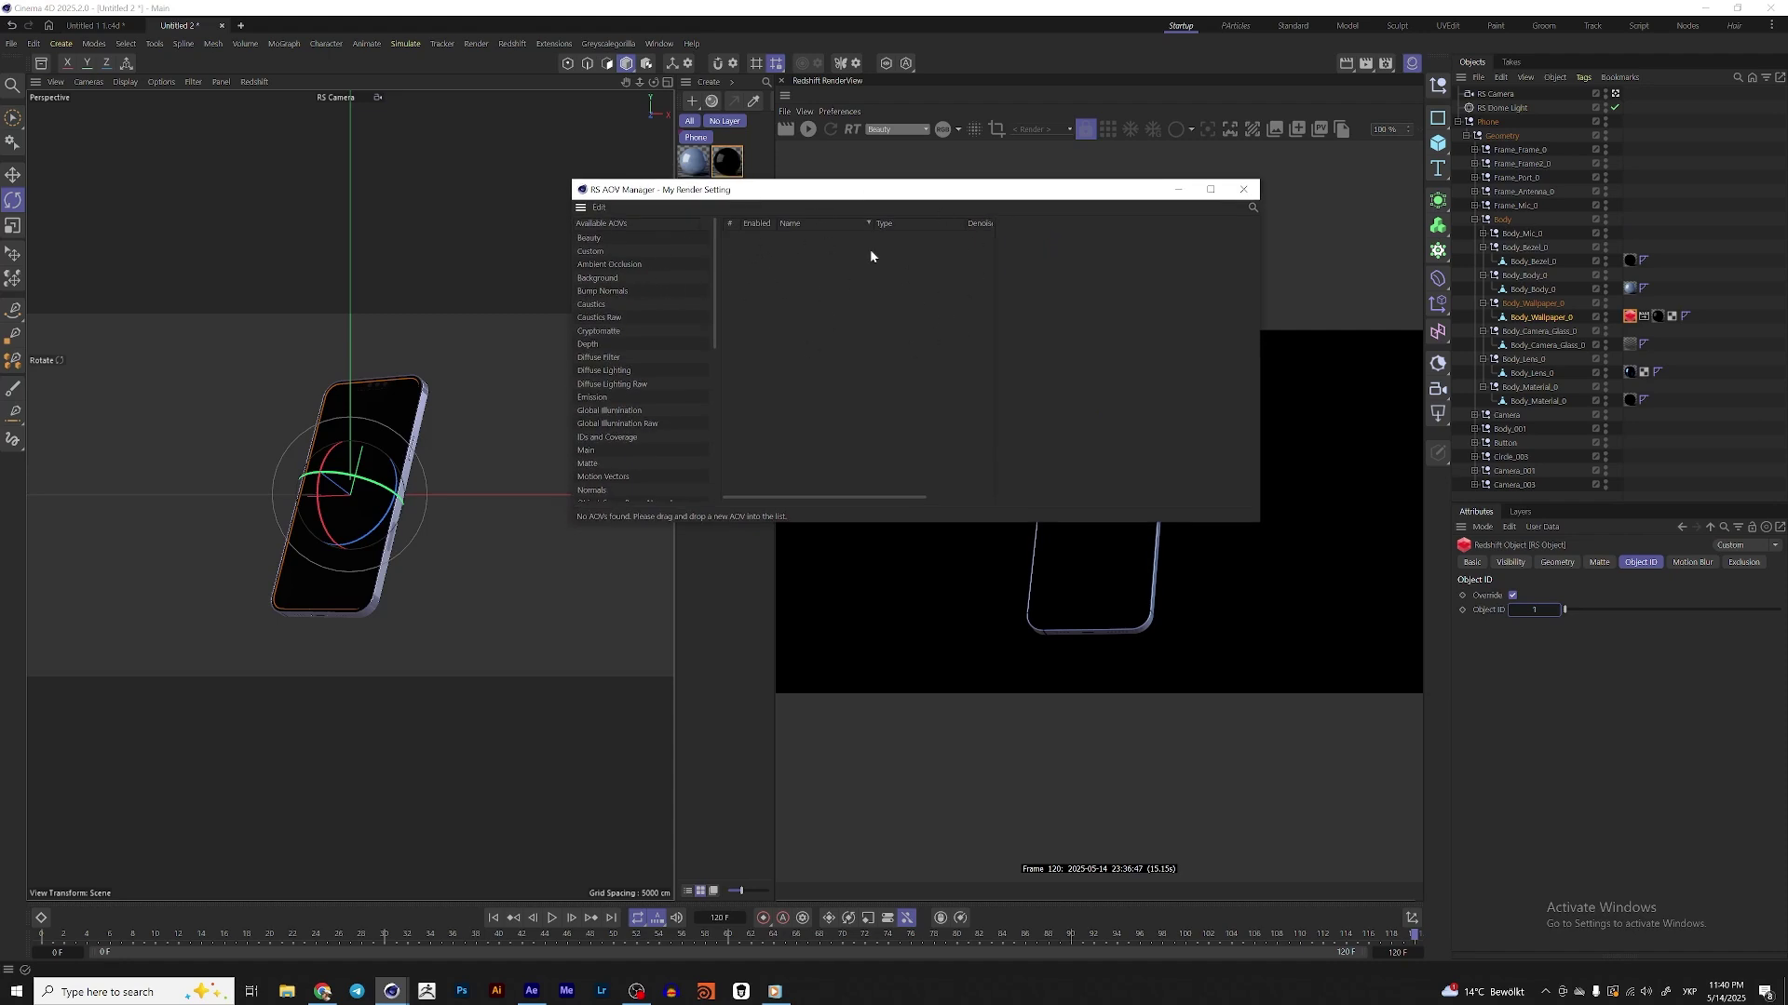
pyautogui.scroll(-2, 634, 384)
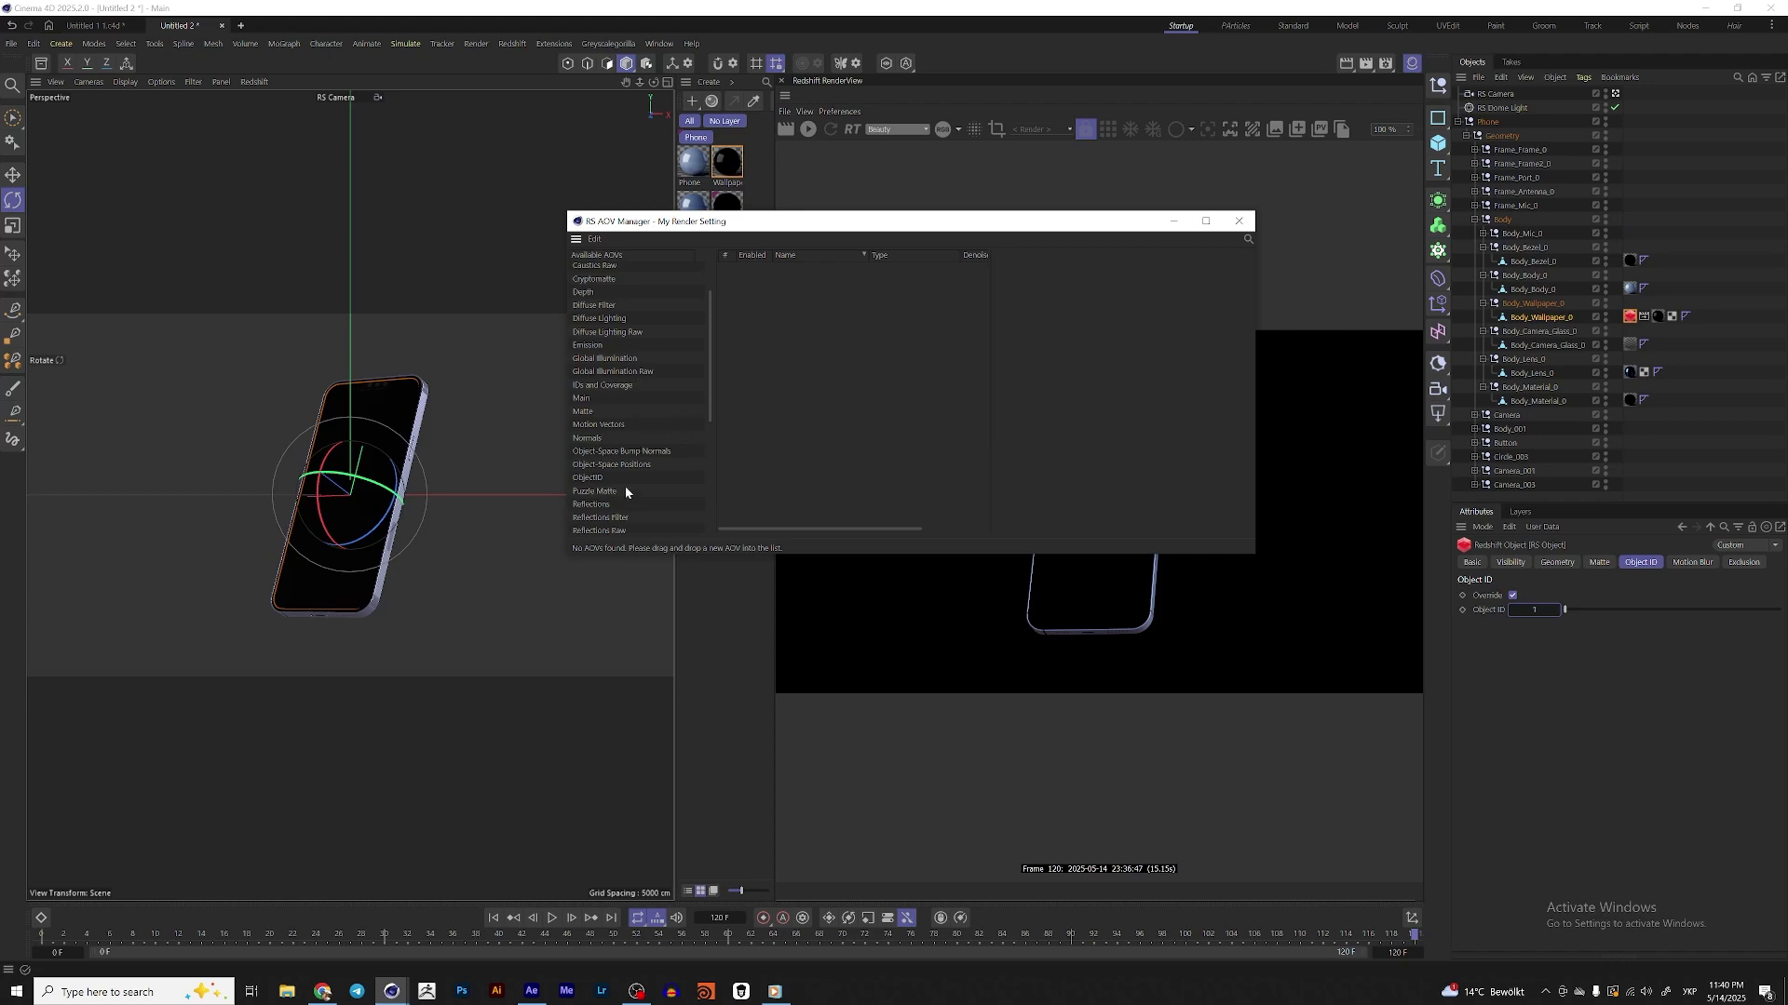
pyautogui.moveTo(600, 491); pyautogui.dragTo(789, 279)
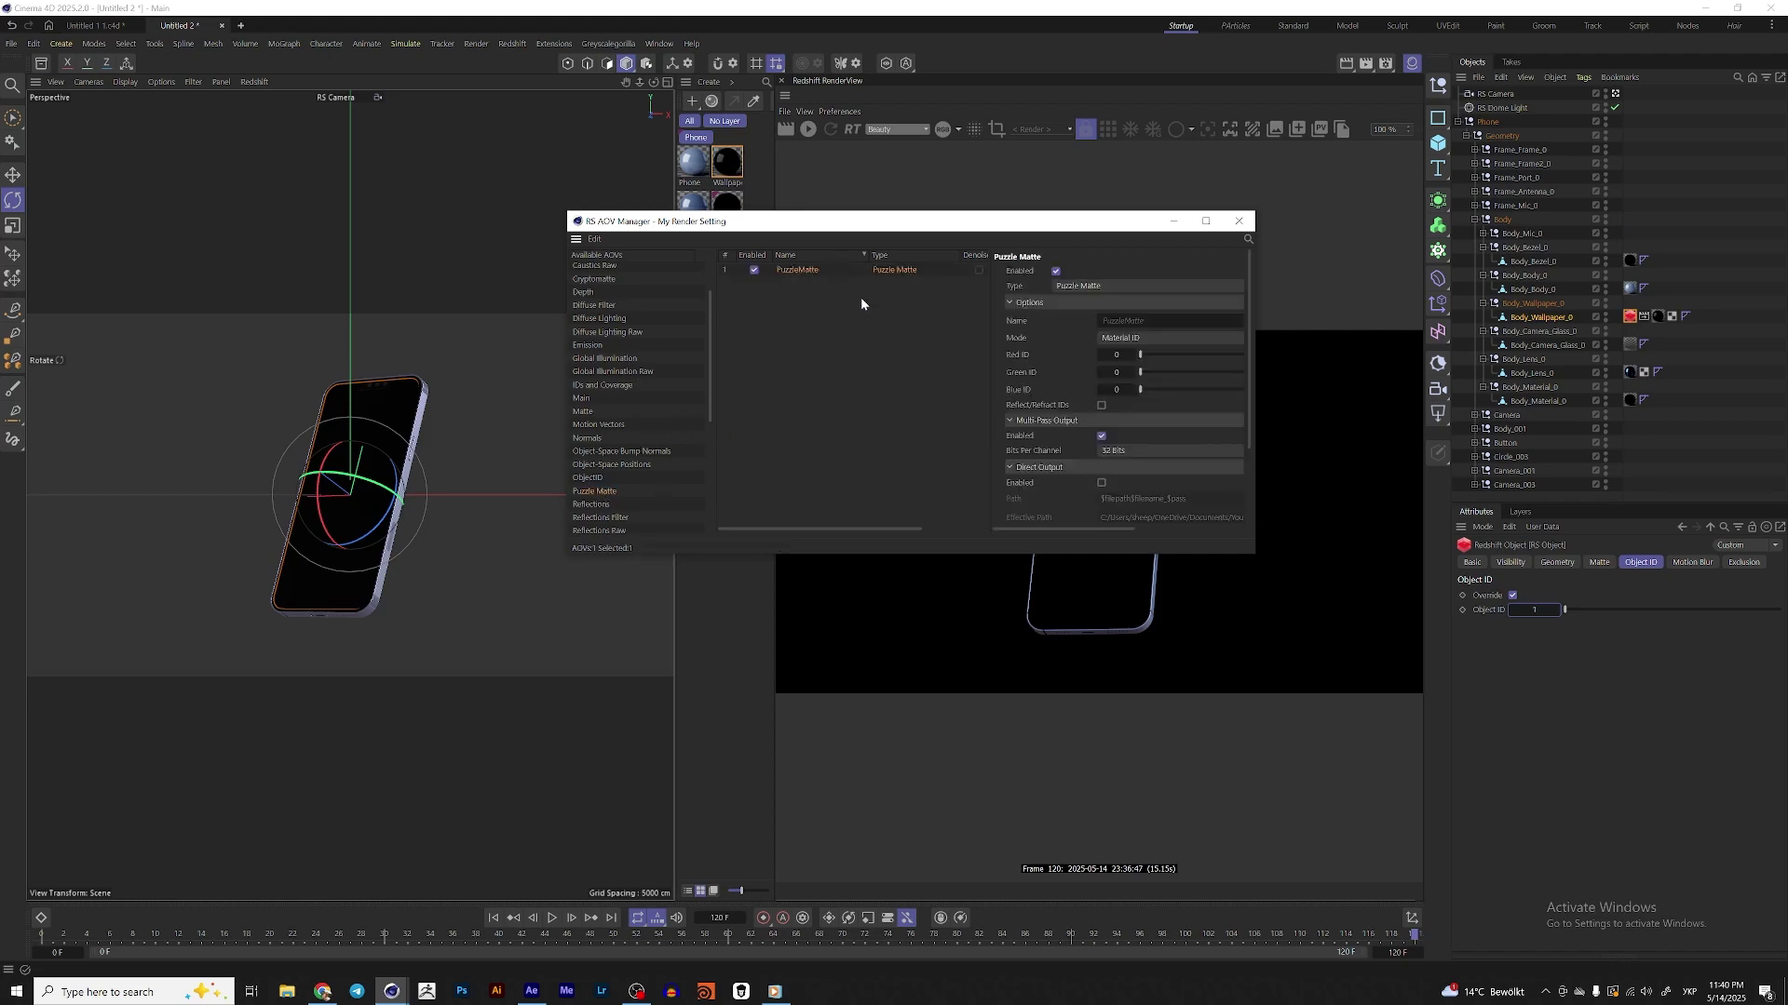
# - Set the Puzzle Matte AOV's mode to Object ID and its Red, Green and Blue IDs to 1
pyautogui.moveTo(939, 224); pyautogui.dragTo(450, 286)
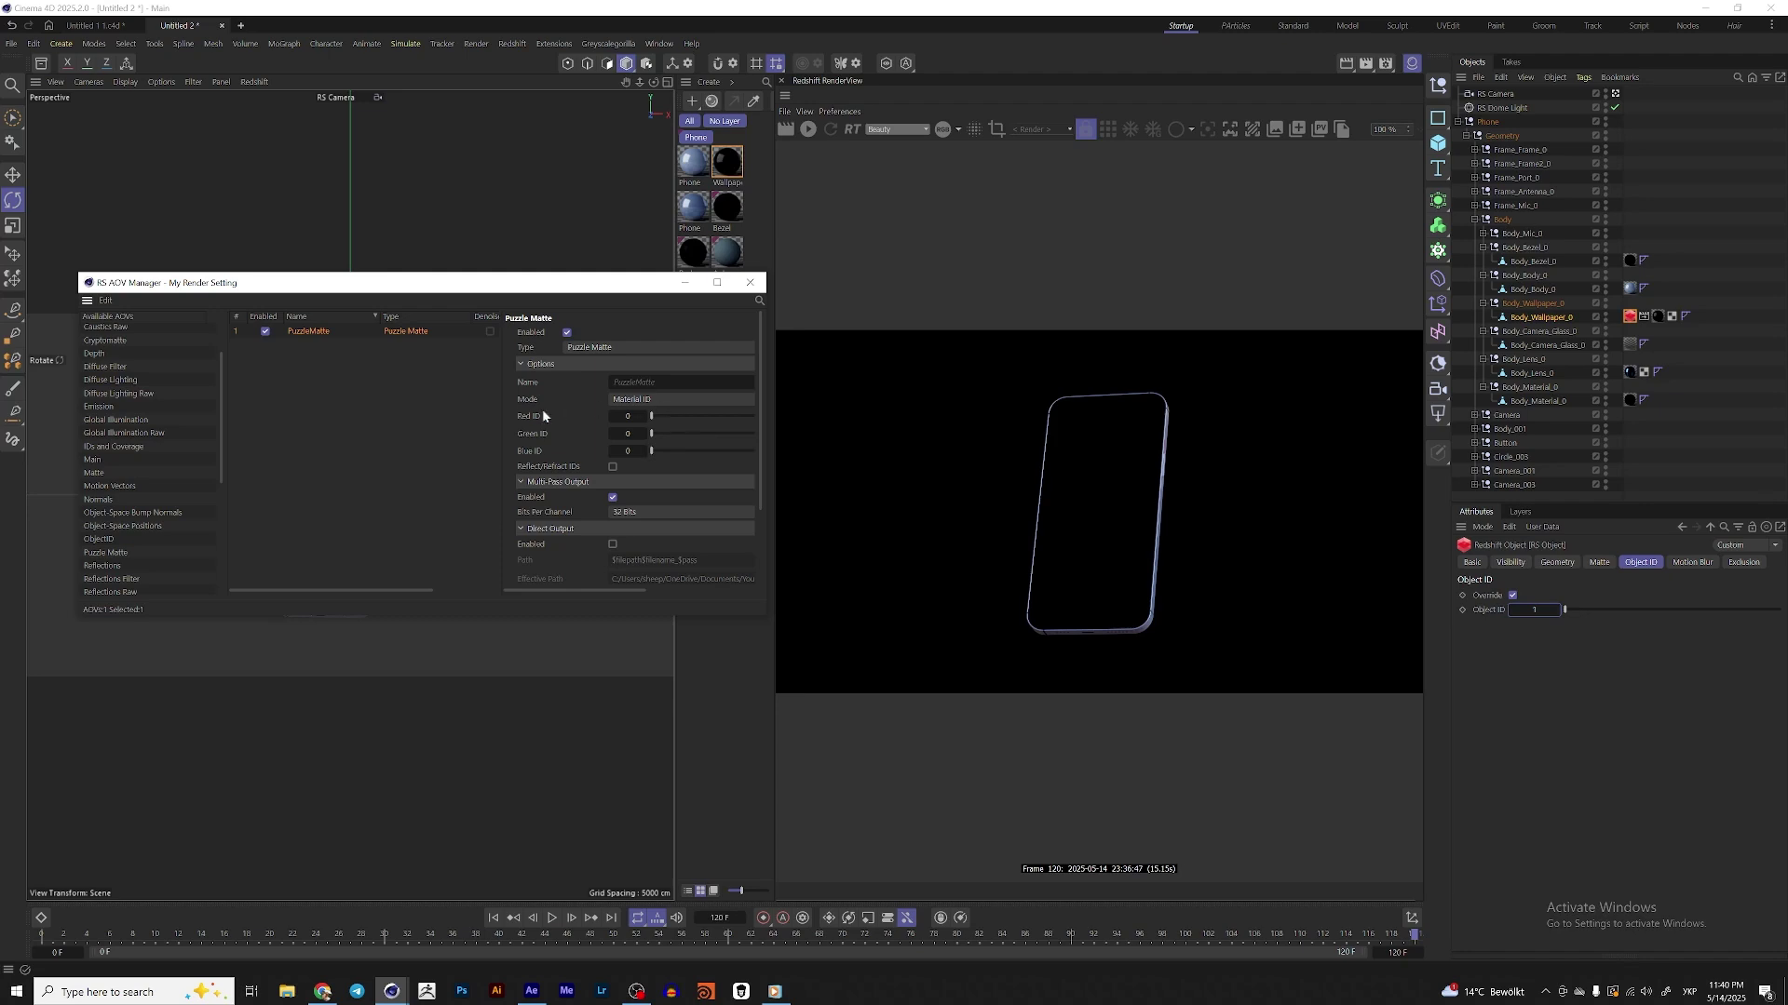
pyautogui.click(643, 399)
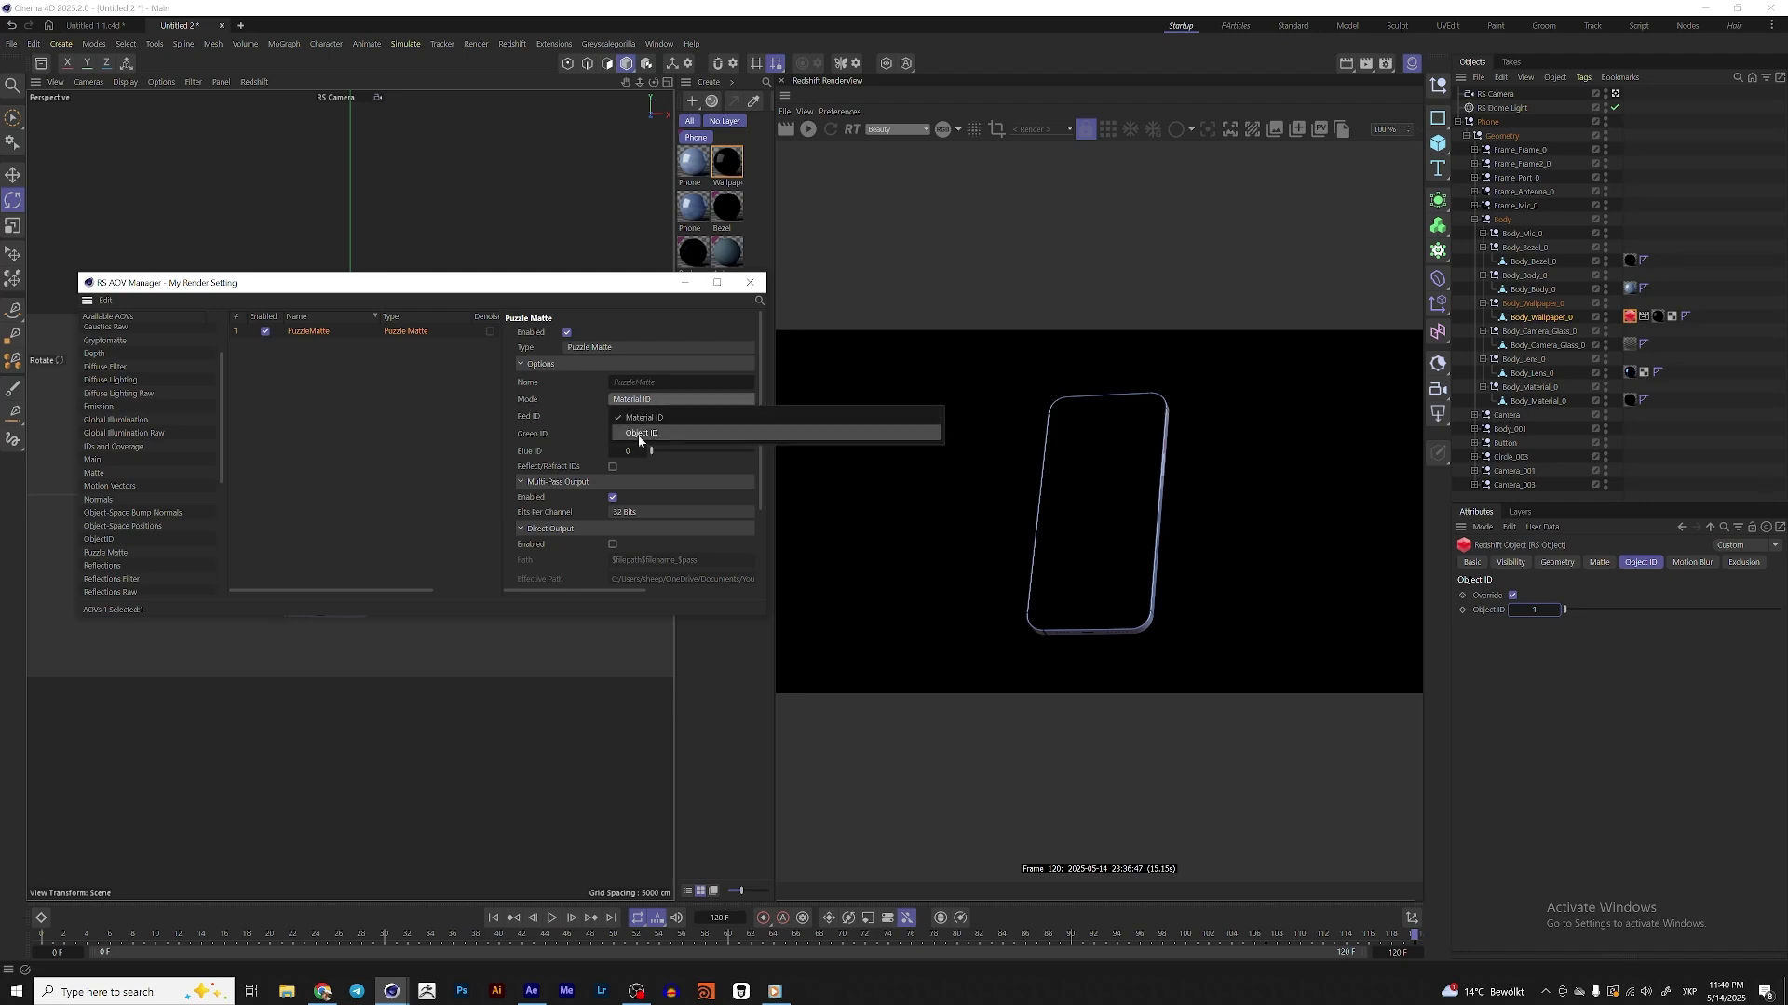
pyautogui.click(639, 434)
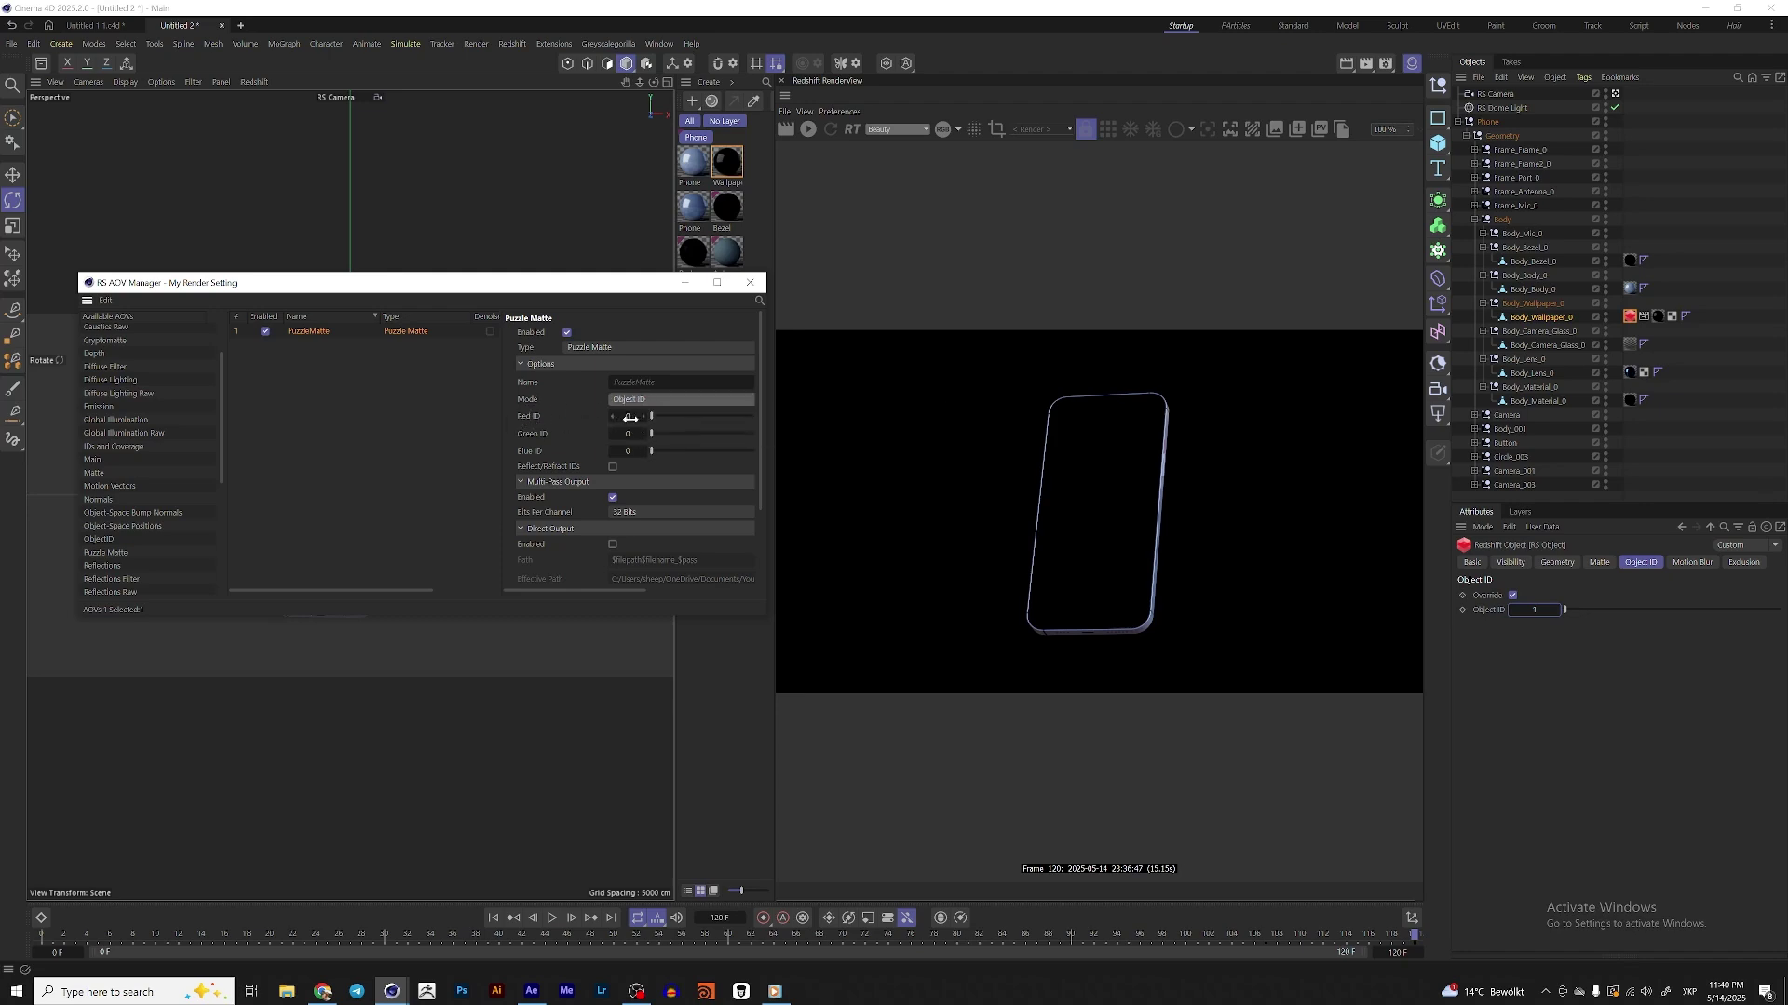
pyautogui.moveTo(630, 418); pyautogui.dragTo(670, 462)
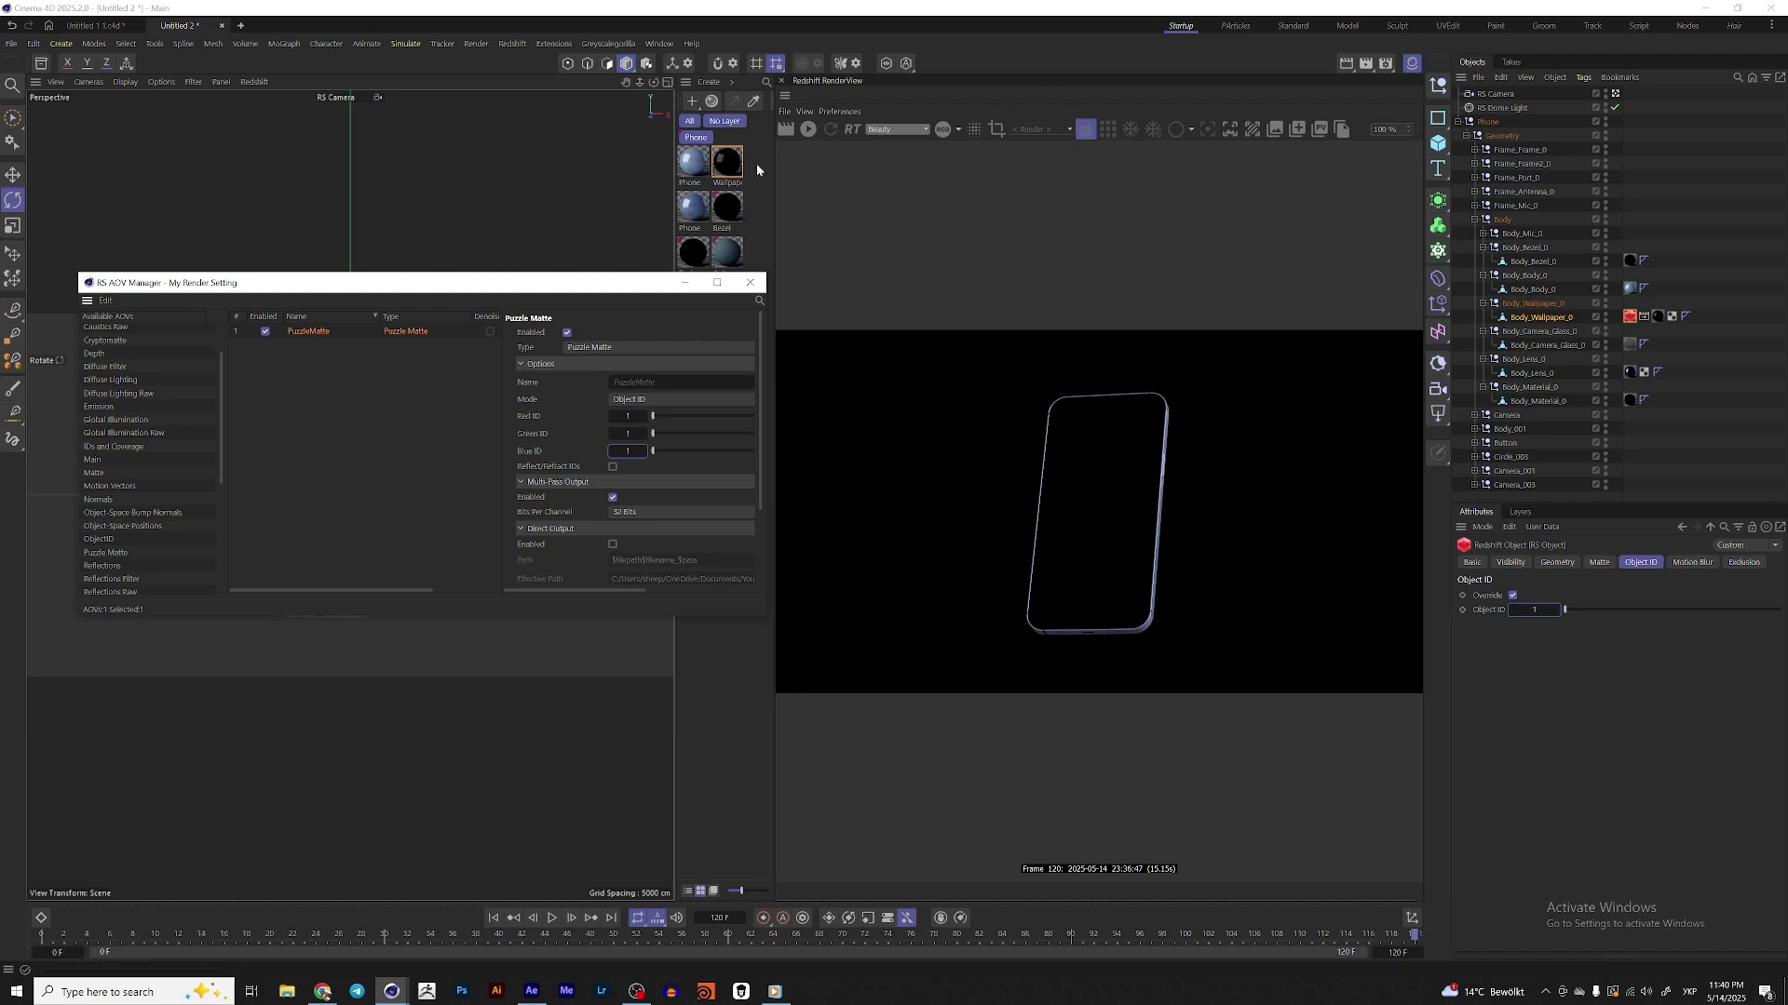
# - Start the Redshift RenderView with bucket rendering and display the PuzzleMatte AOV
pyautogui.click(809, 130)
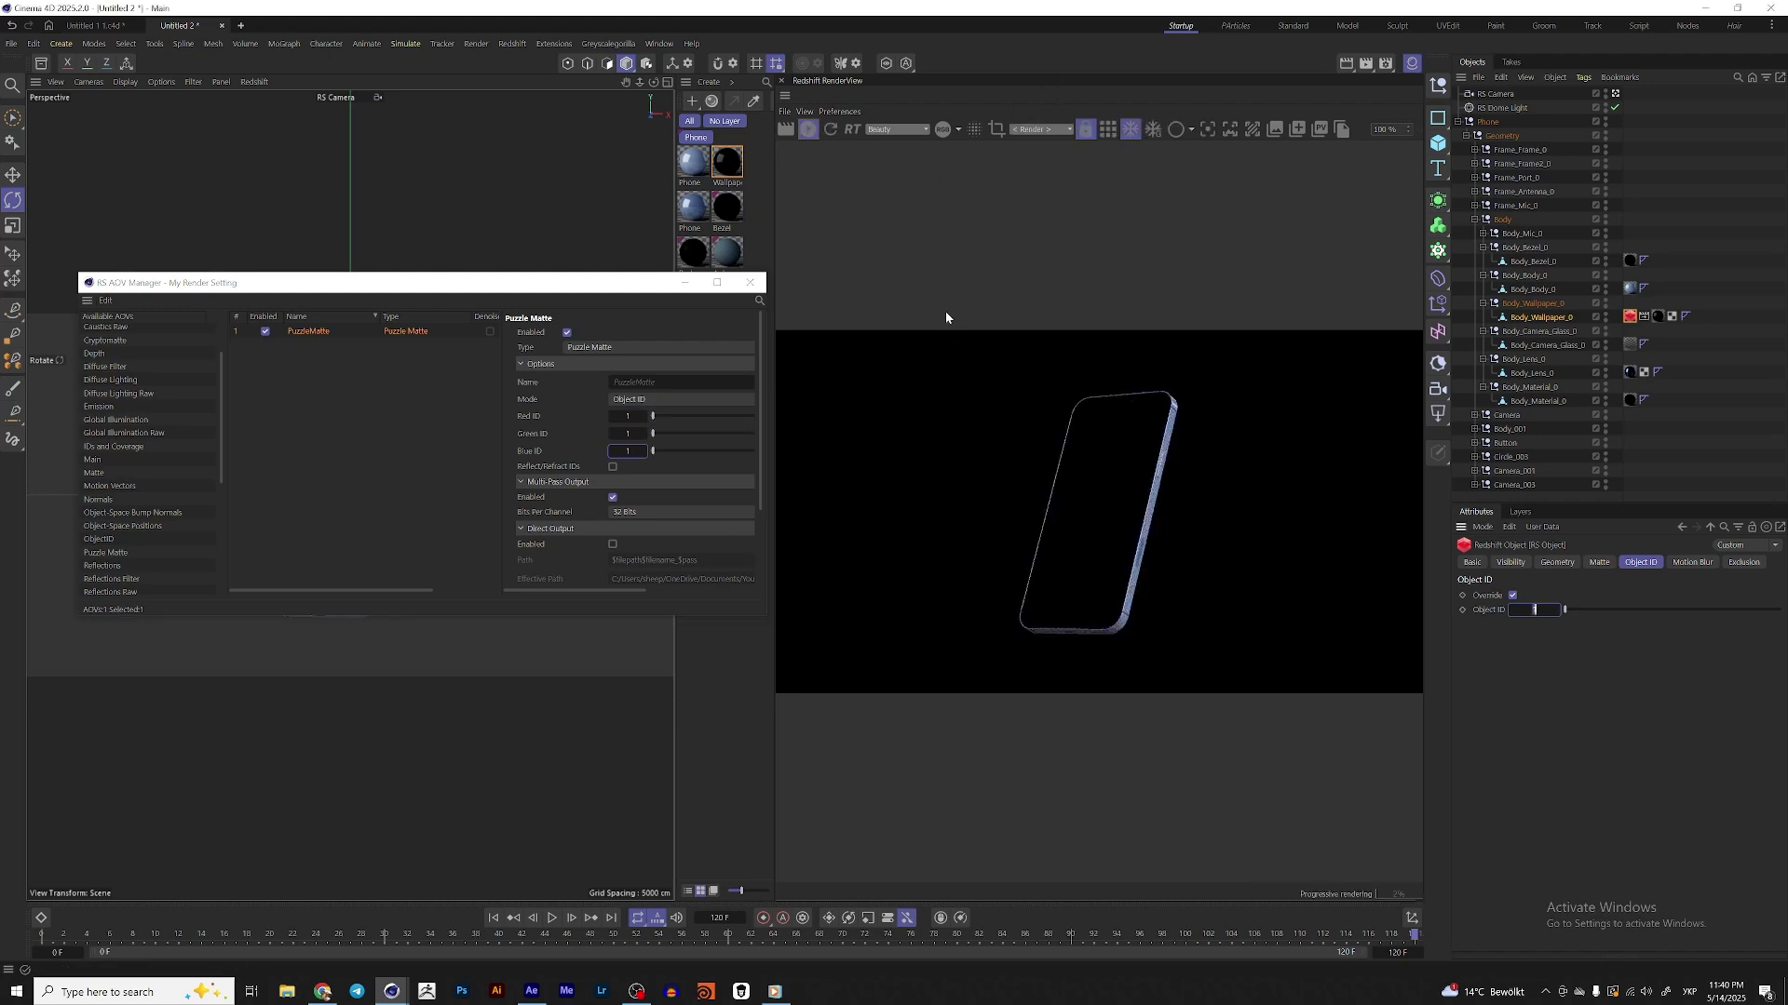
pyautogui.moveTo(568, 283); pyautogui.dragTo(565, 500)
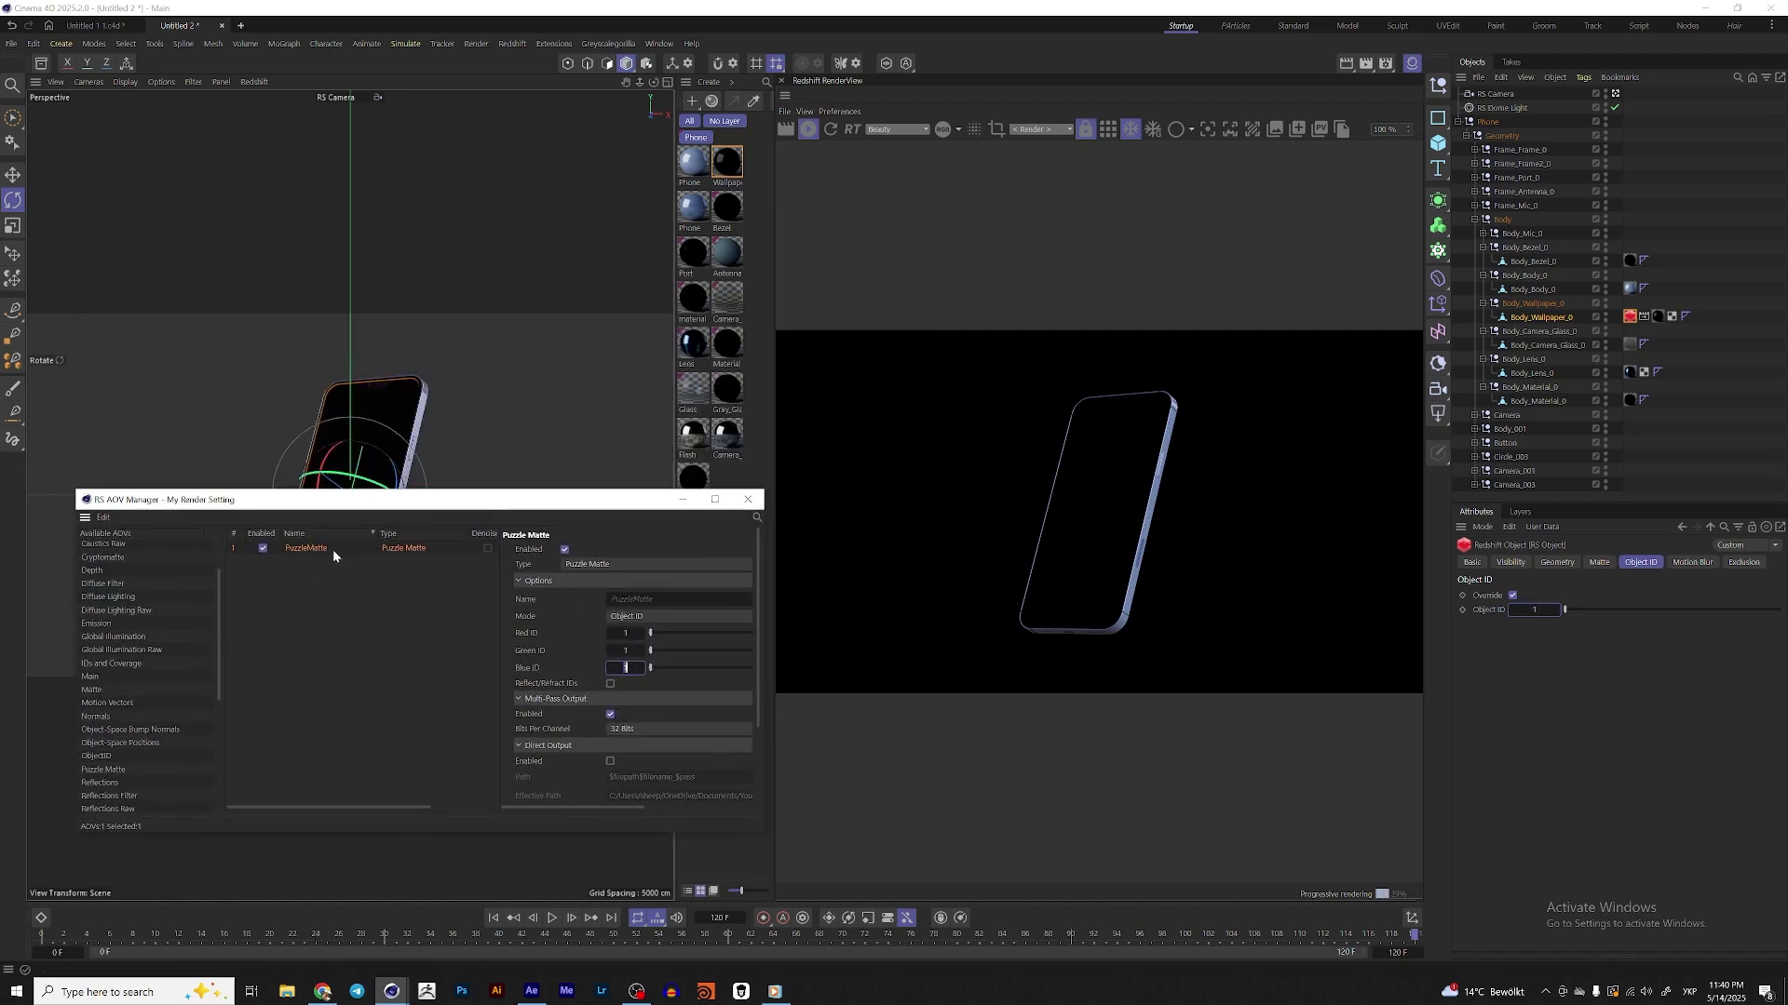
pyautogui.click(1110, 131)
pyautogui.click(901, 129)
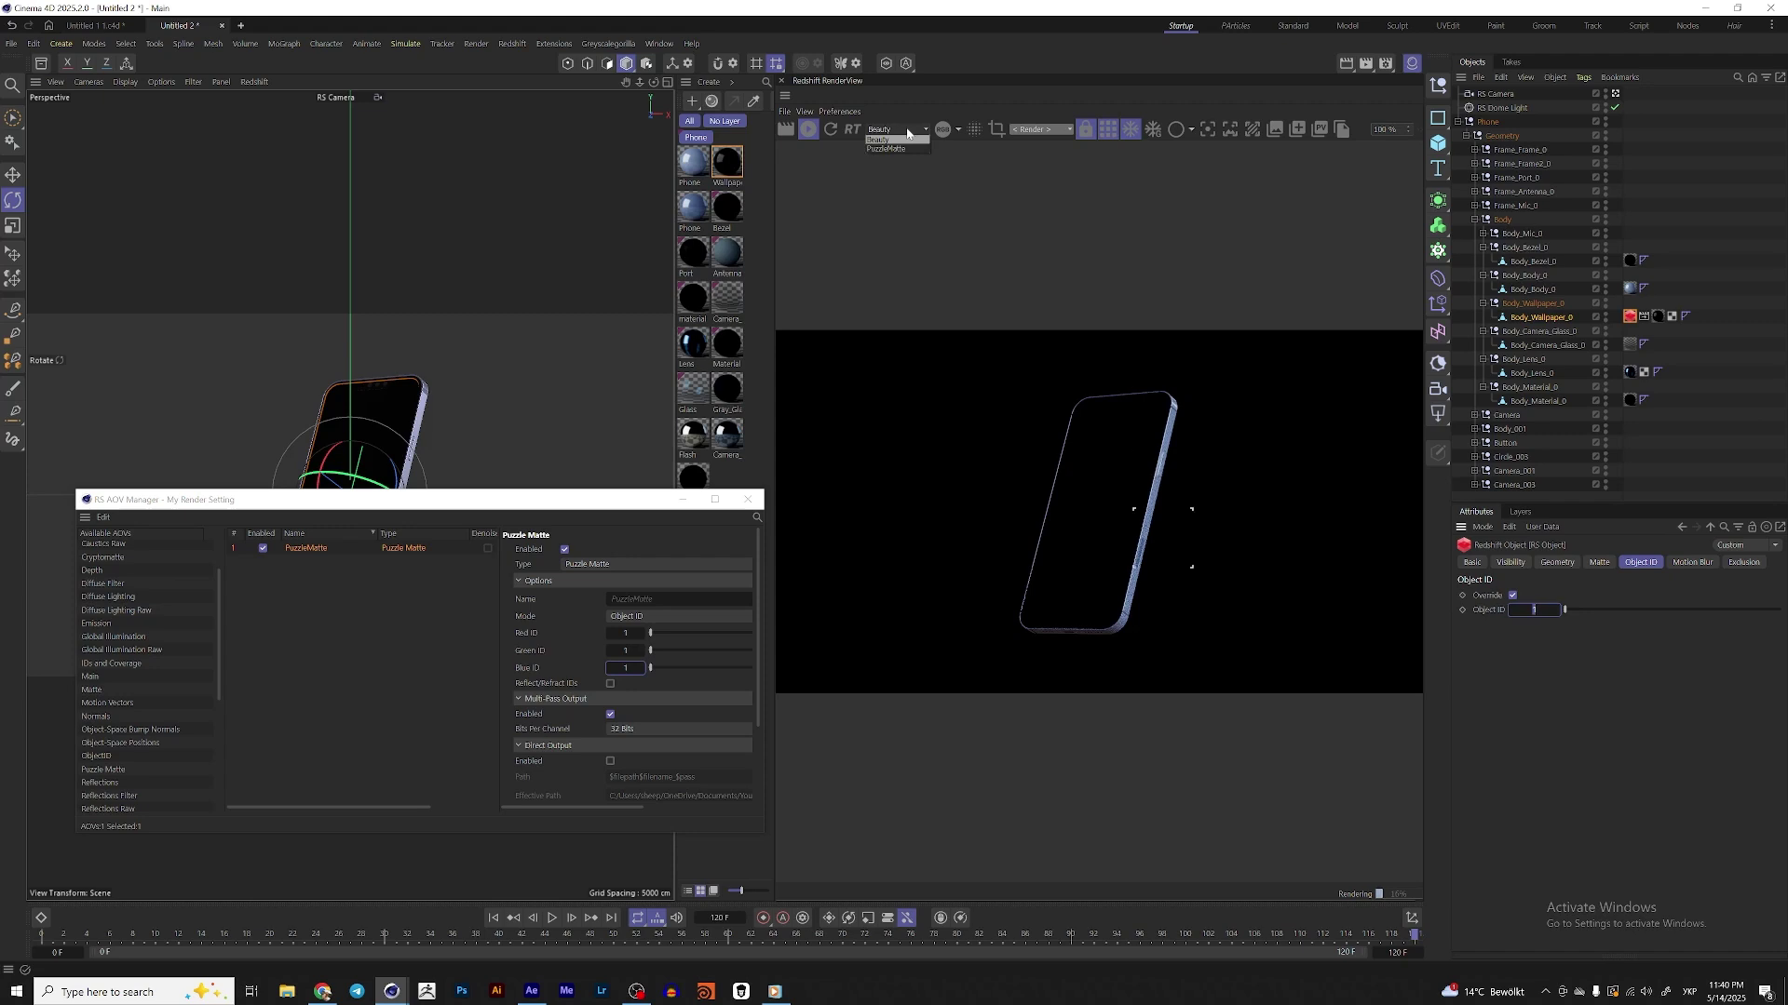
pyautogui.click(896, 149)
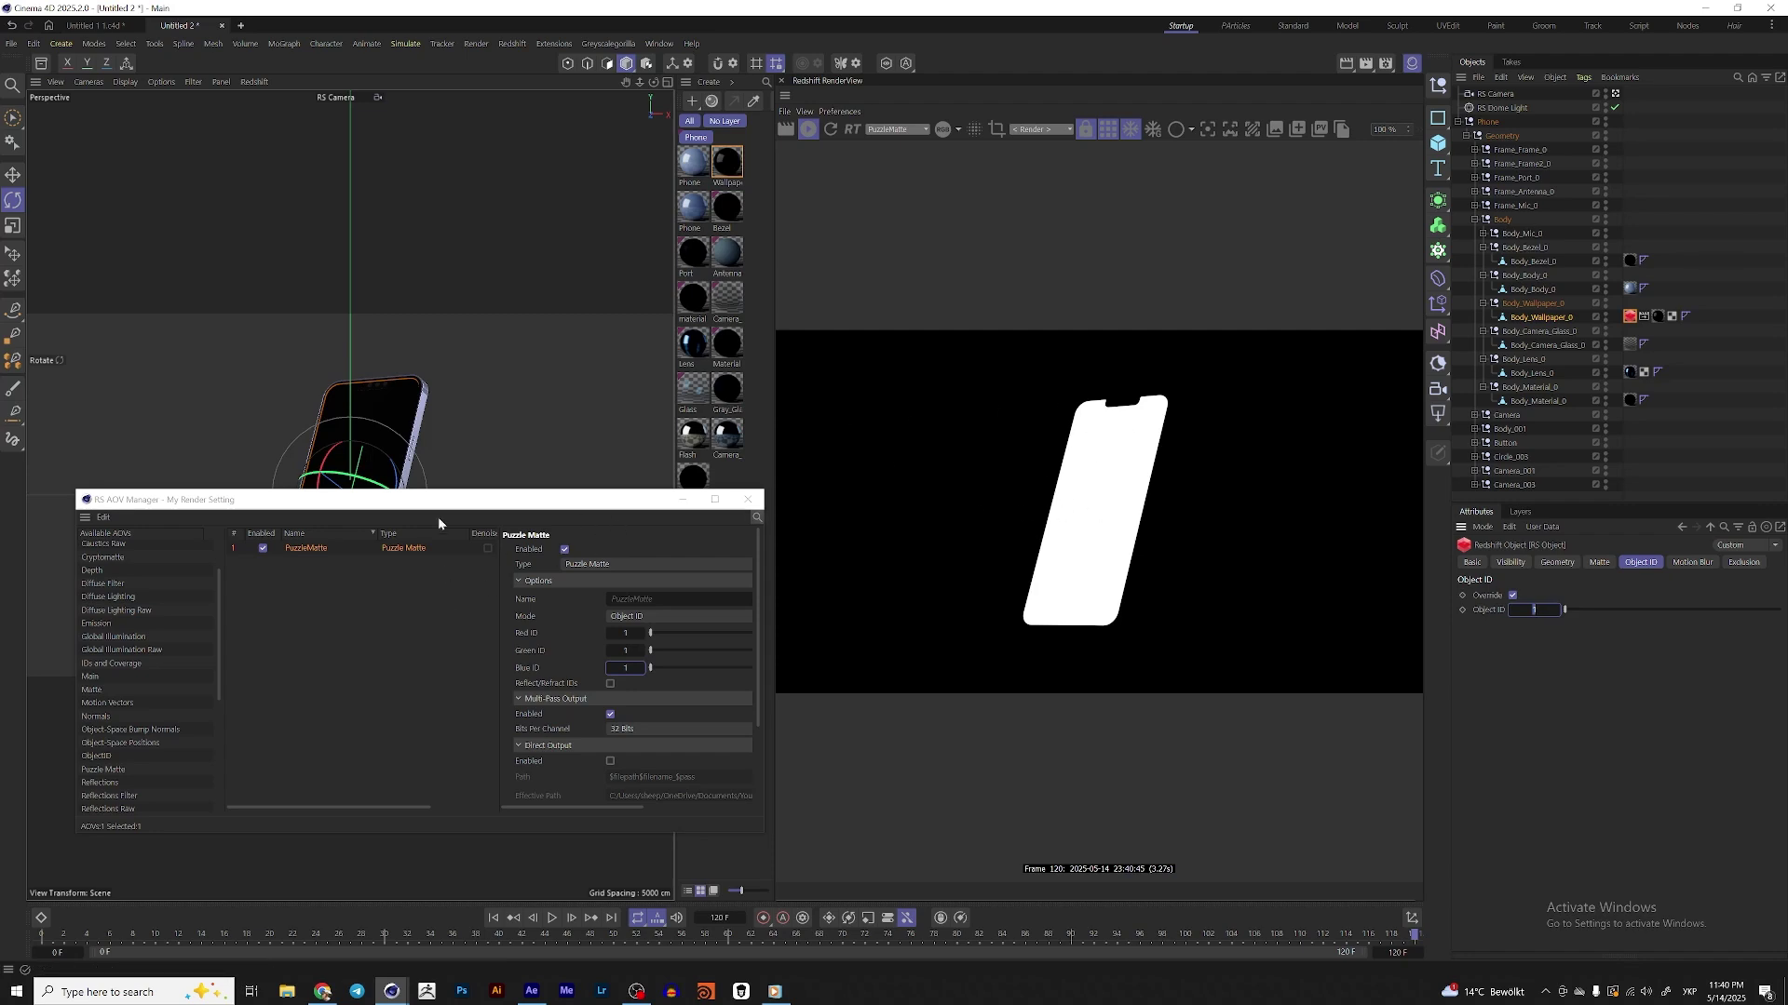
# - Enable direct output for the Puzzle Matte AOV with PNG format and close the AOV Manager
pyautogui.moveTo(439, 524); pyautogui.dragTo(435, 601)
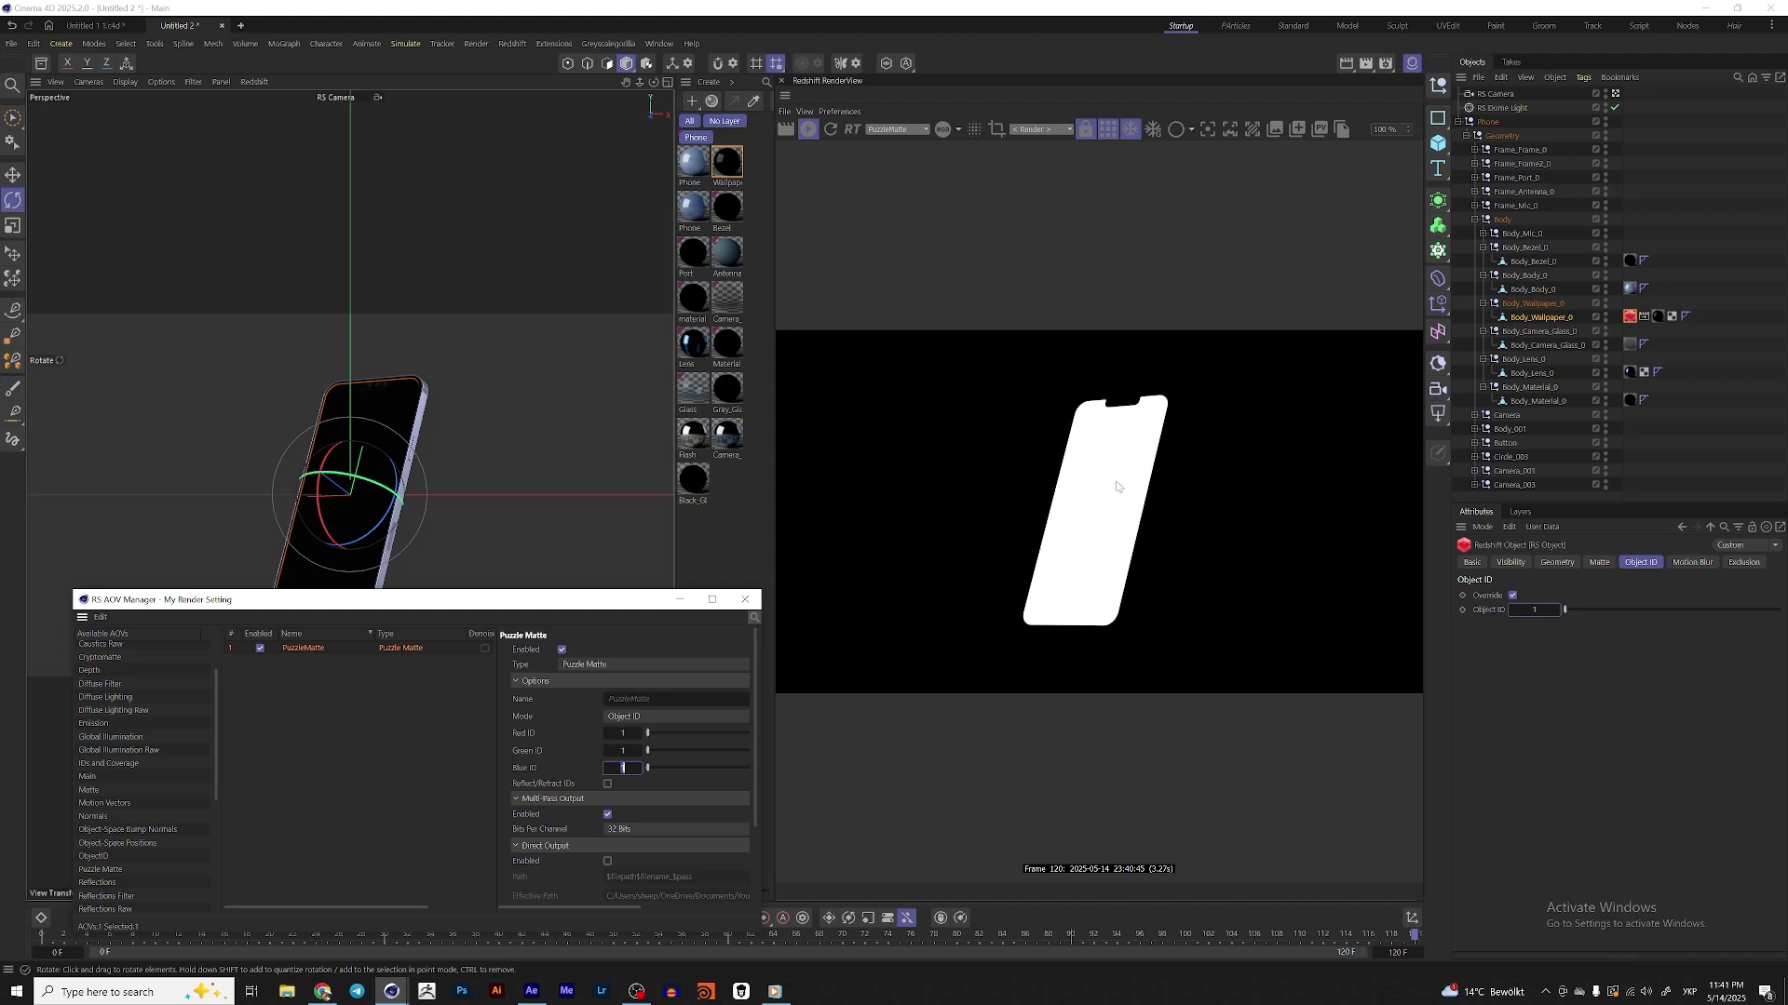
pyautogui.moveTo(621, 605); pyautogui.dragTo(641, 442)
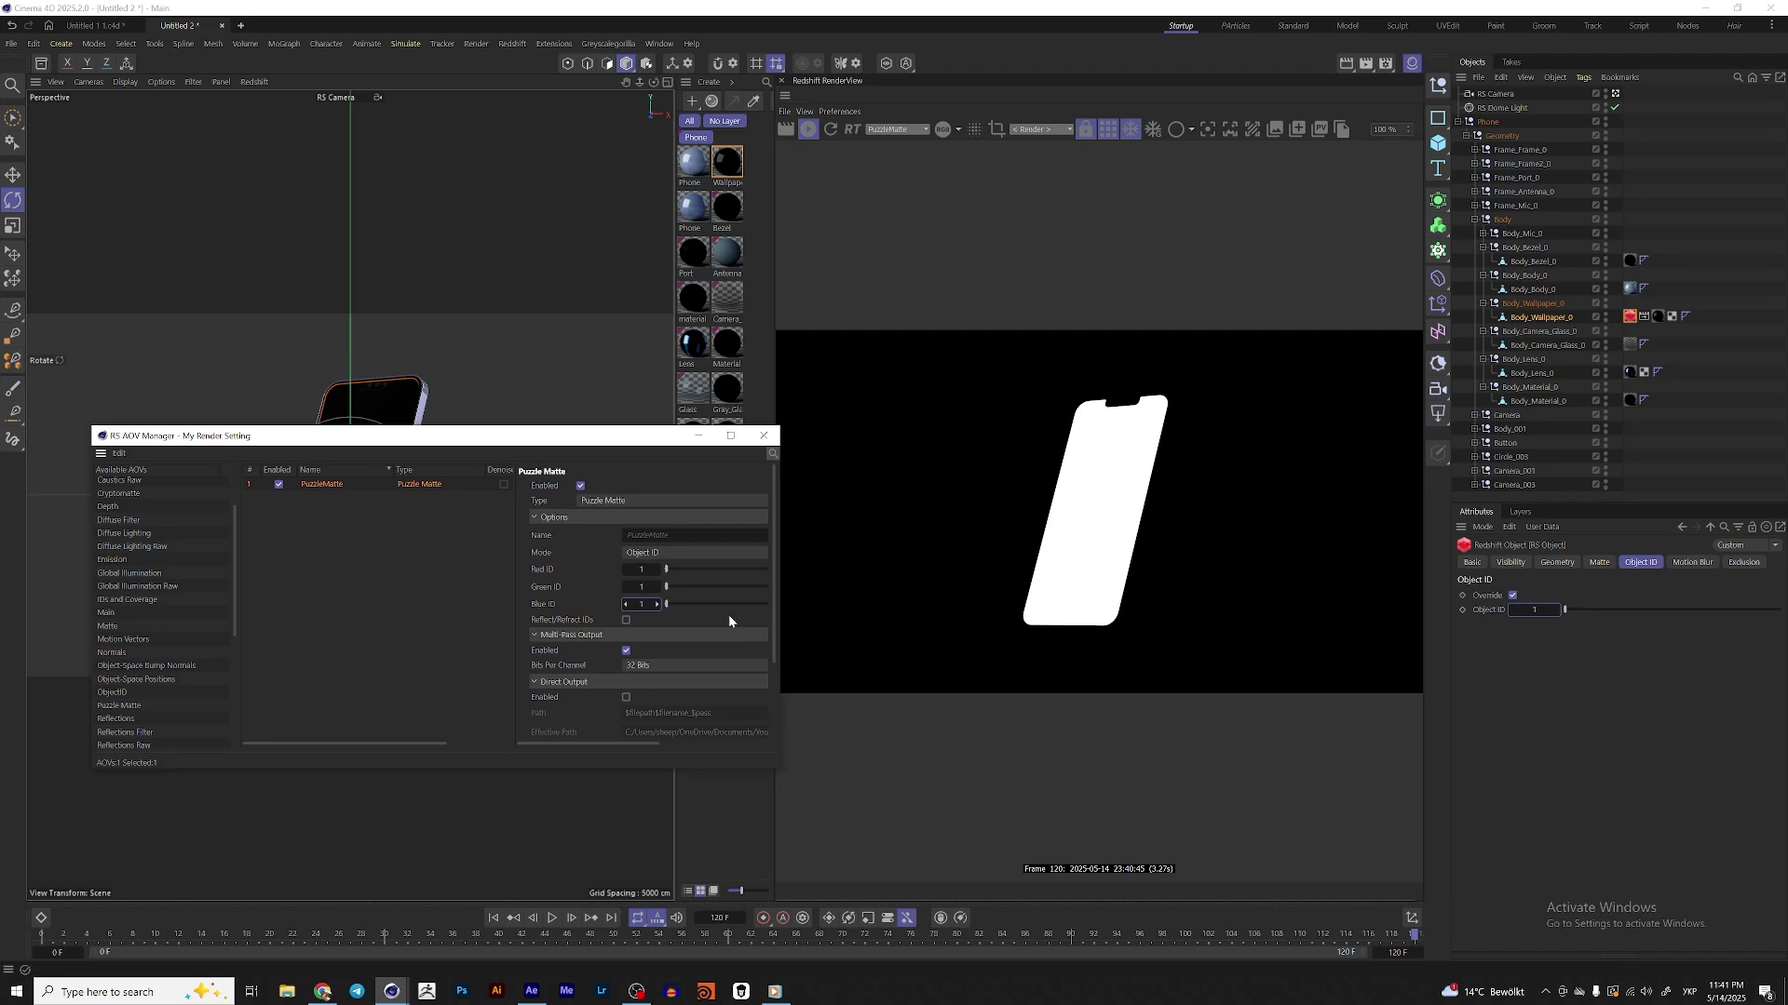
pyautogui.scroll(-3, 730, 641)
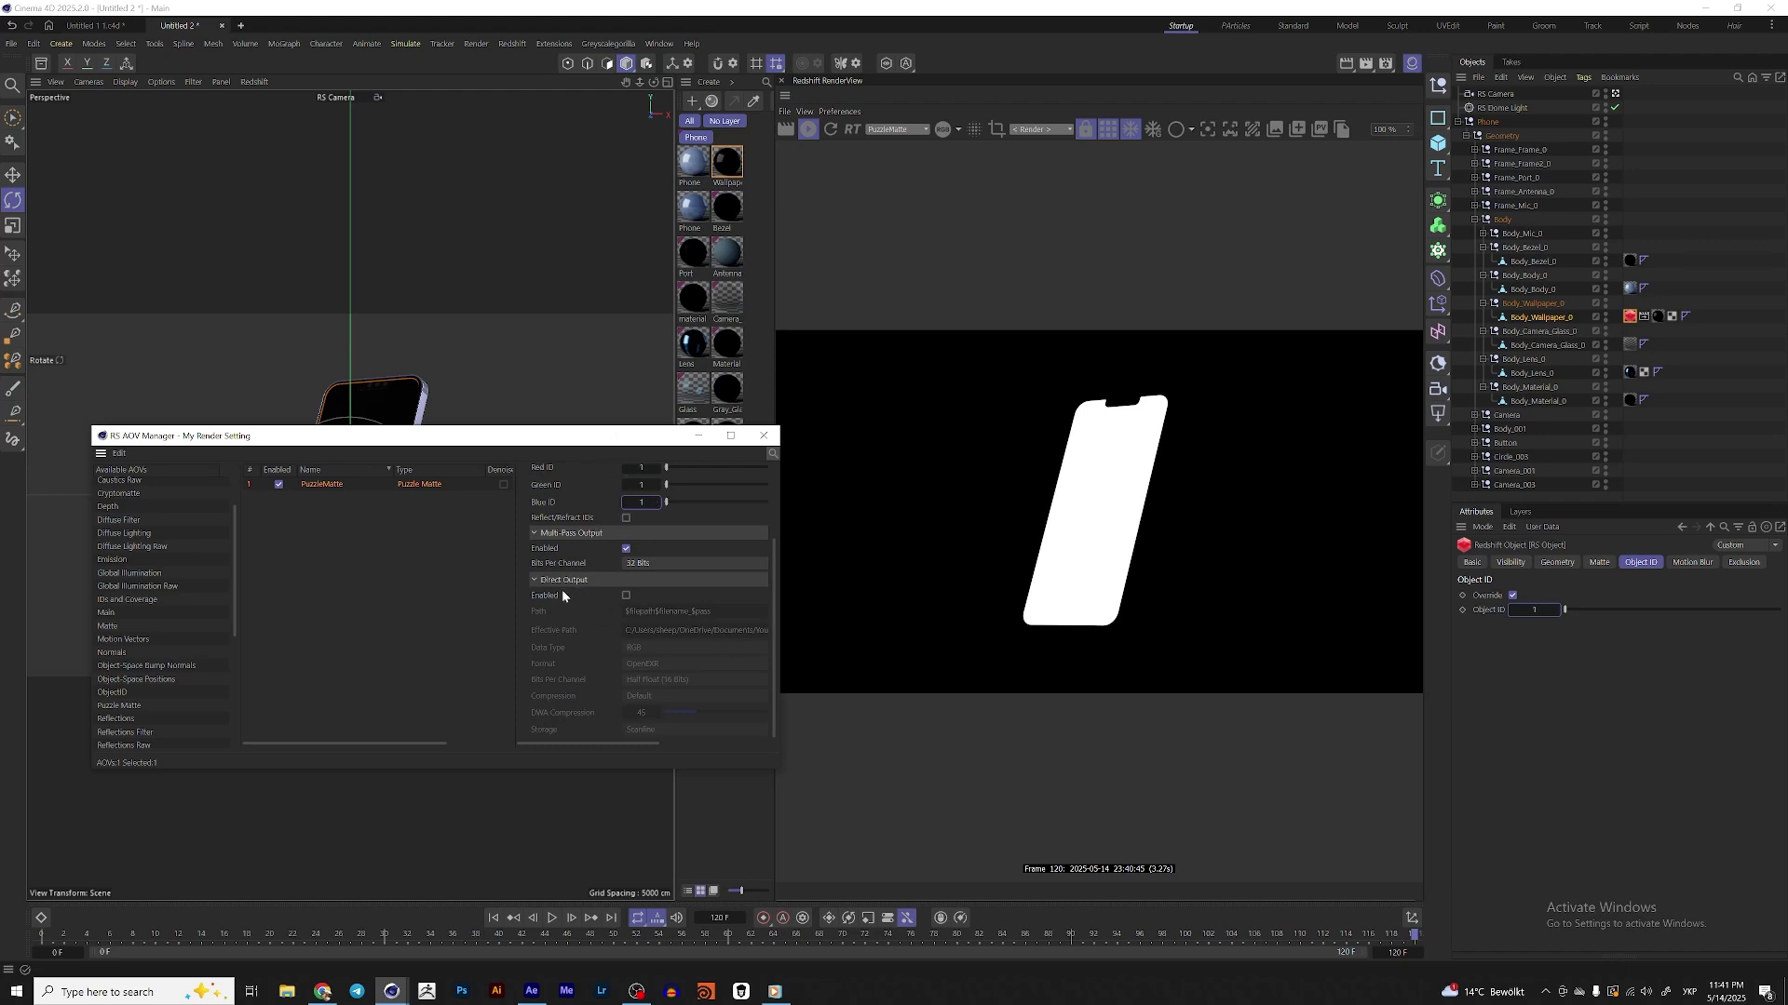
pyautogui.click(626, 595)
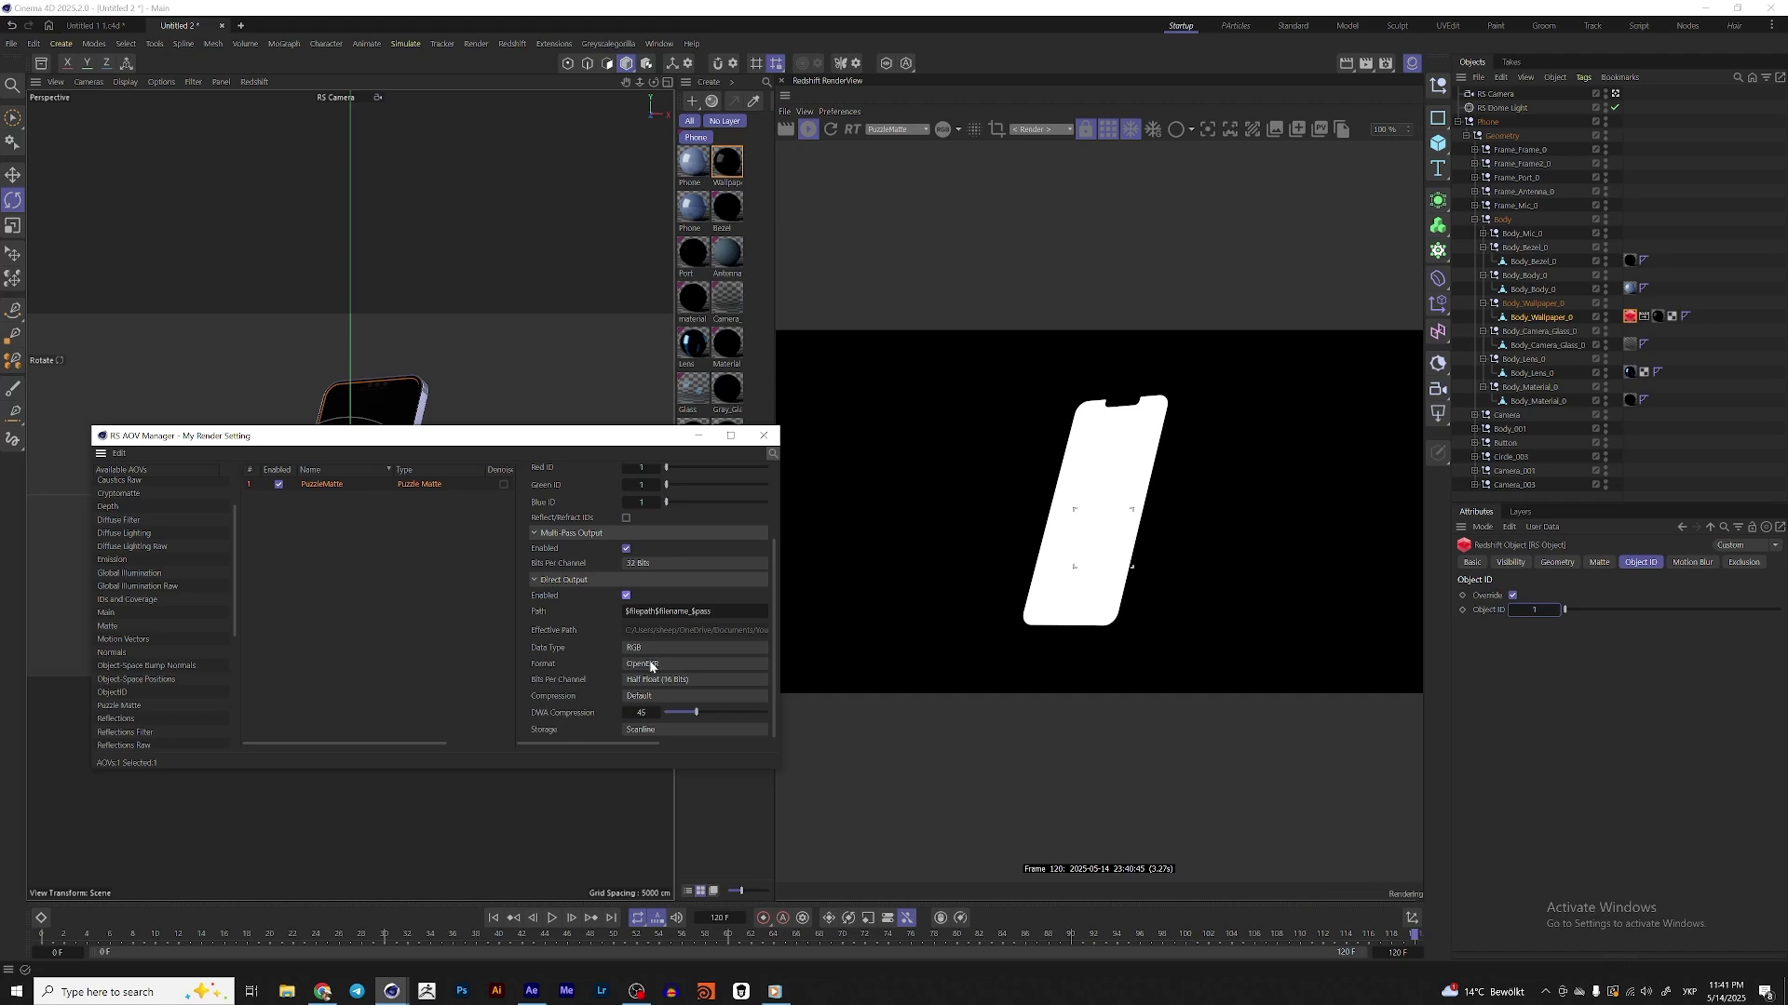
pyautogui.click(655, 665)
pyautogui.click(657, 715)
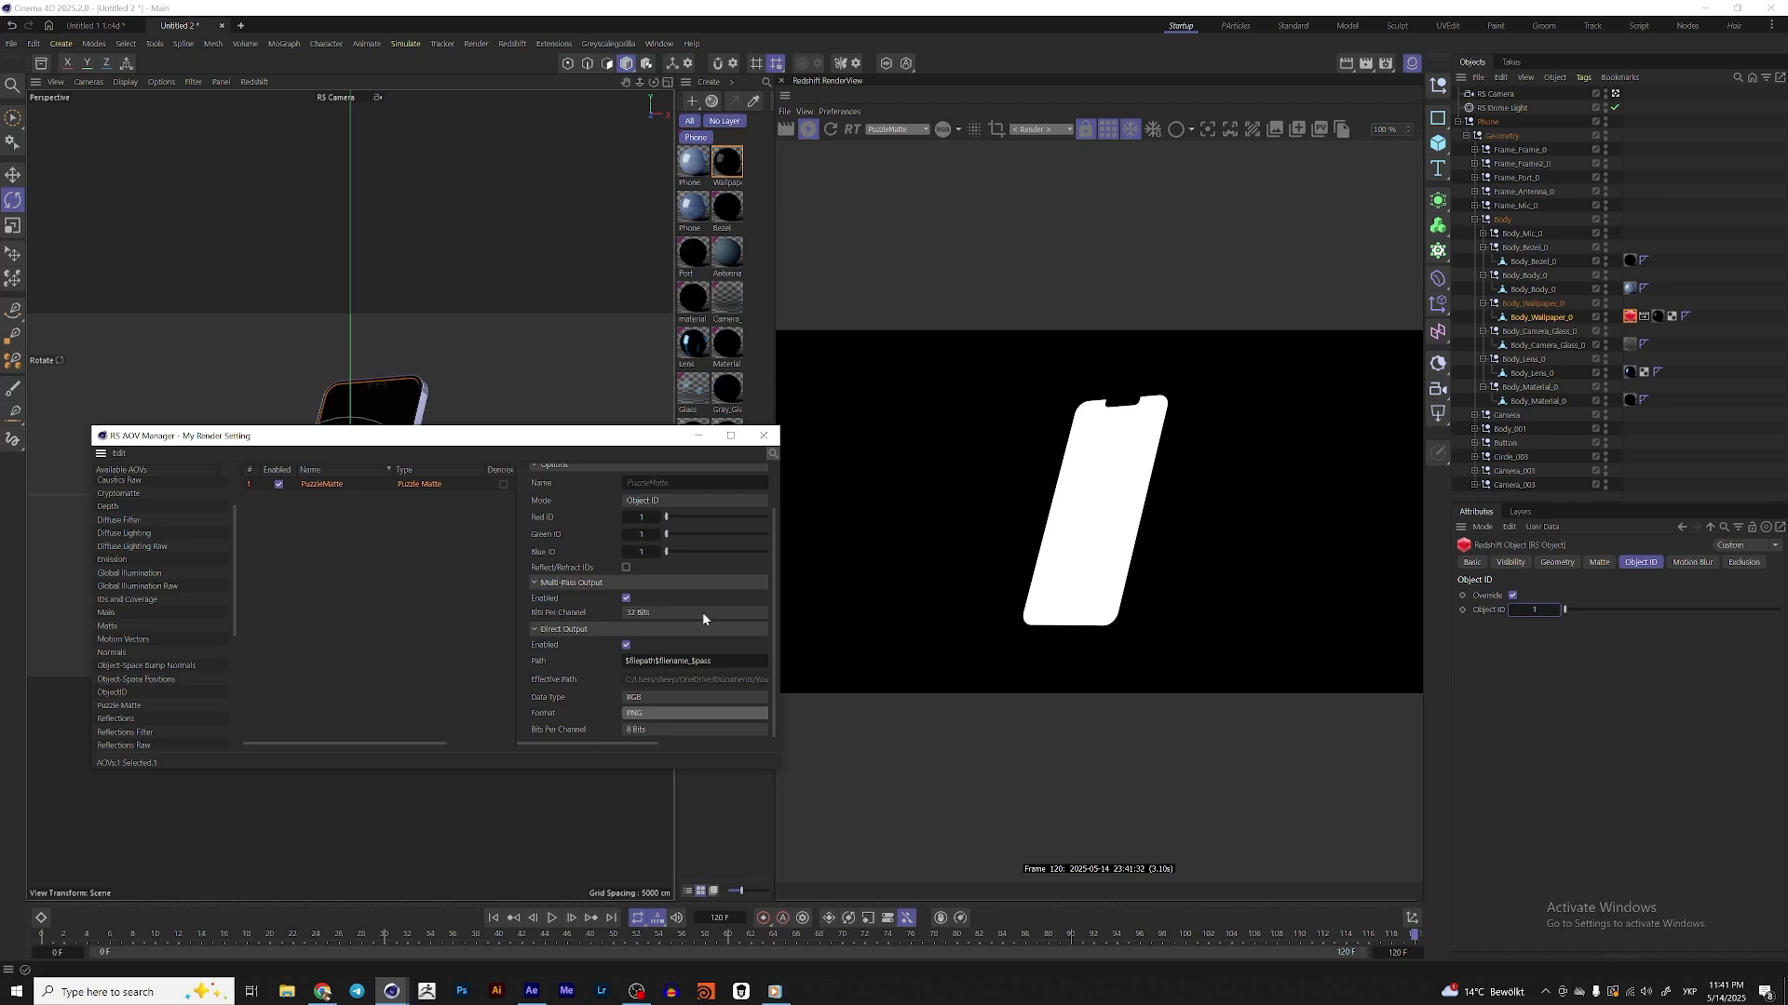
pyautogui.click(763, 436)
pyautogui.moveTo(56, 934); pyautogui.dragTo(1430, 949)
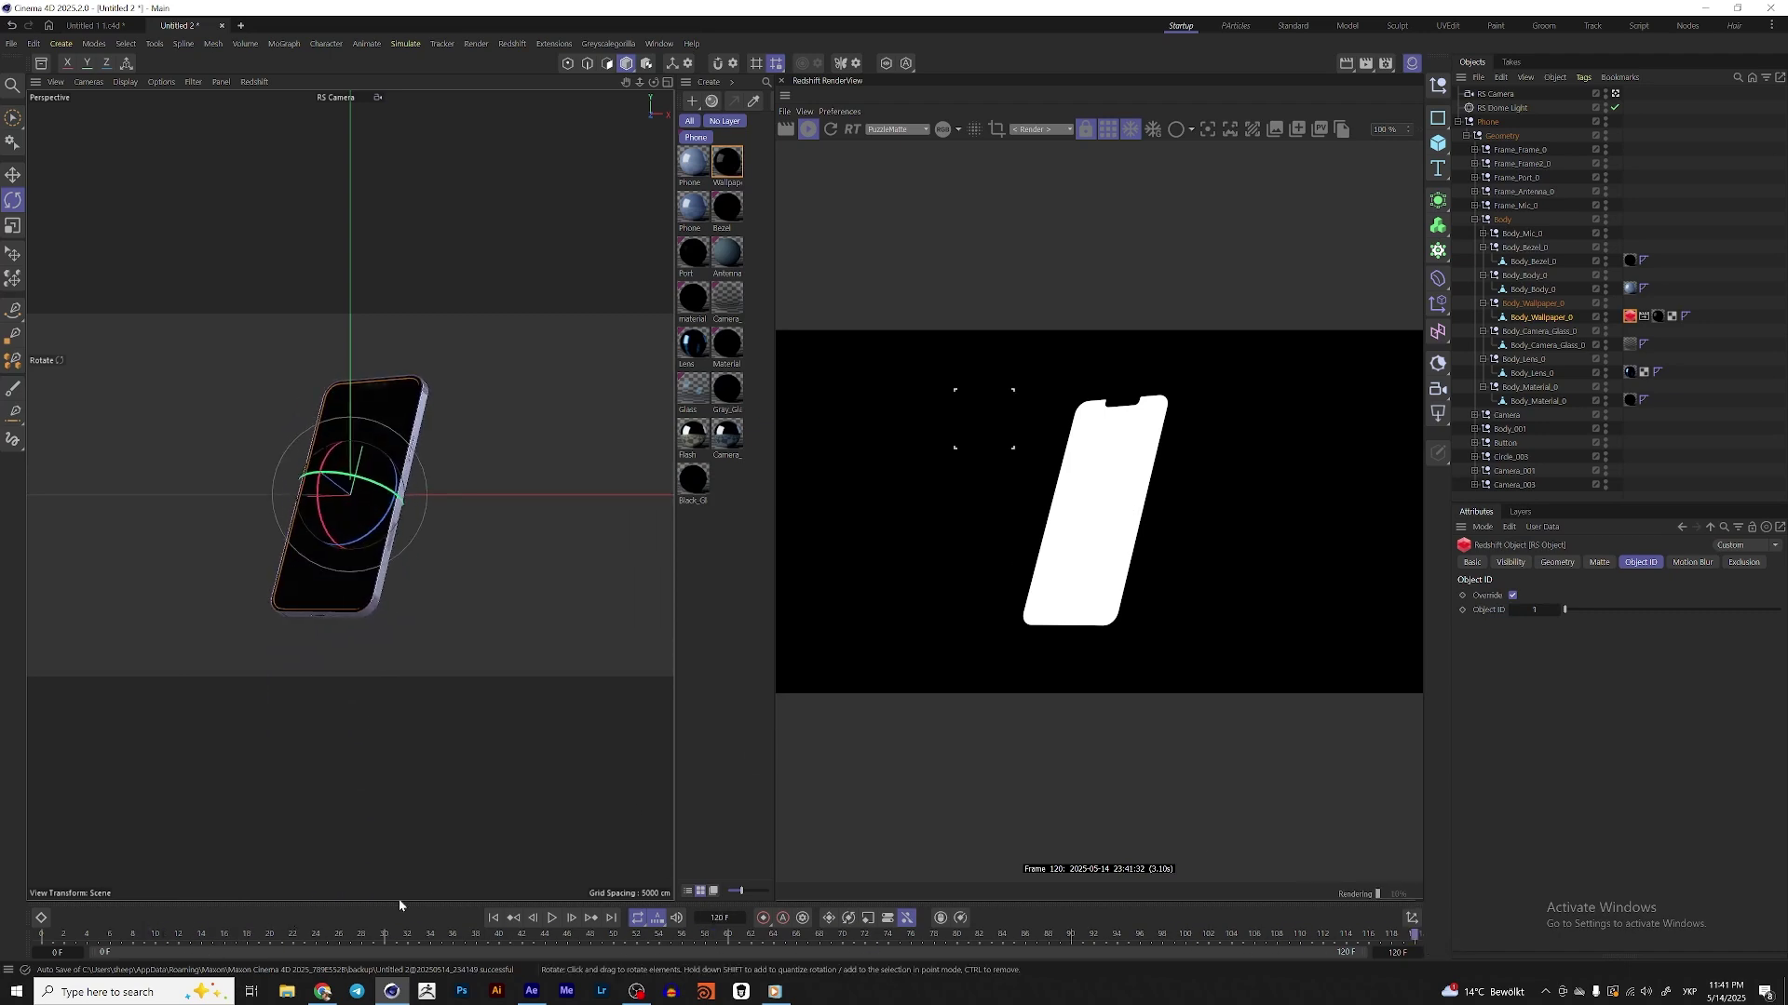
# - Switch to After Effects, start a file import and select Untitled_1_1.aec in the Render folder of YouTube project 12
pyautogui.click(540, 993)
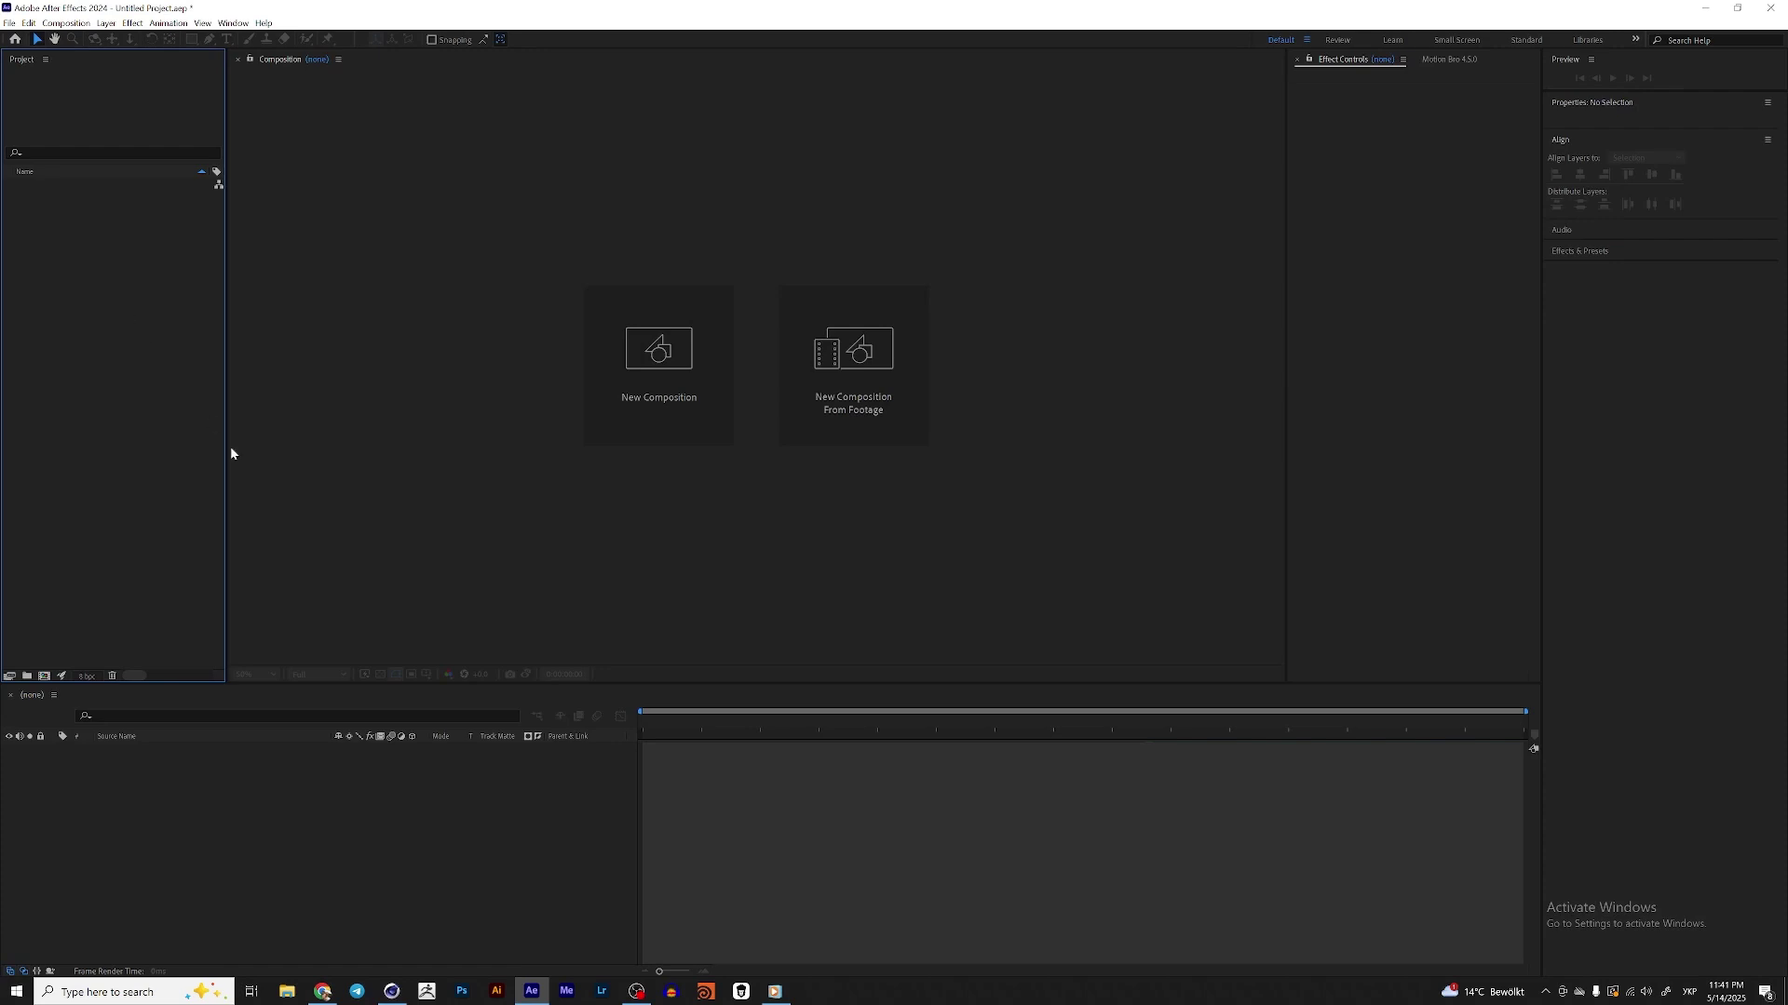
pyautogui.doubleClick(215, 388)
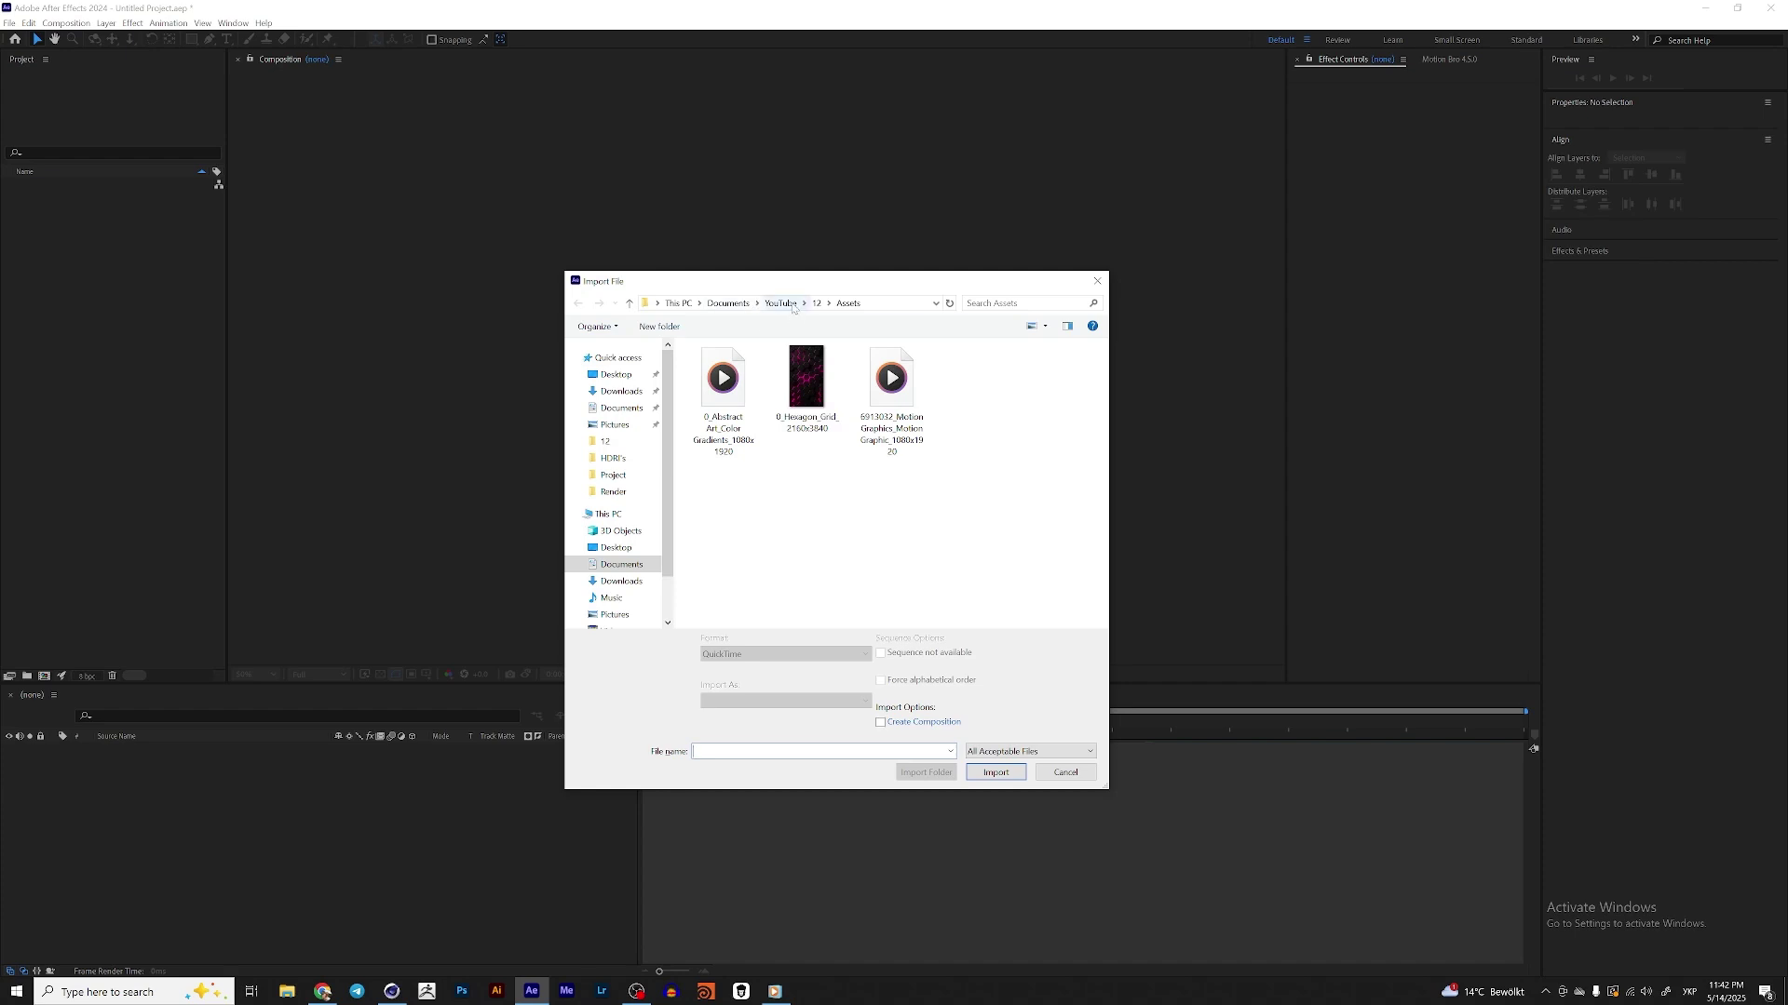
pyautogui.click(793, 305)
pyautogui.doubleClick(843, 530)
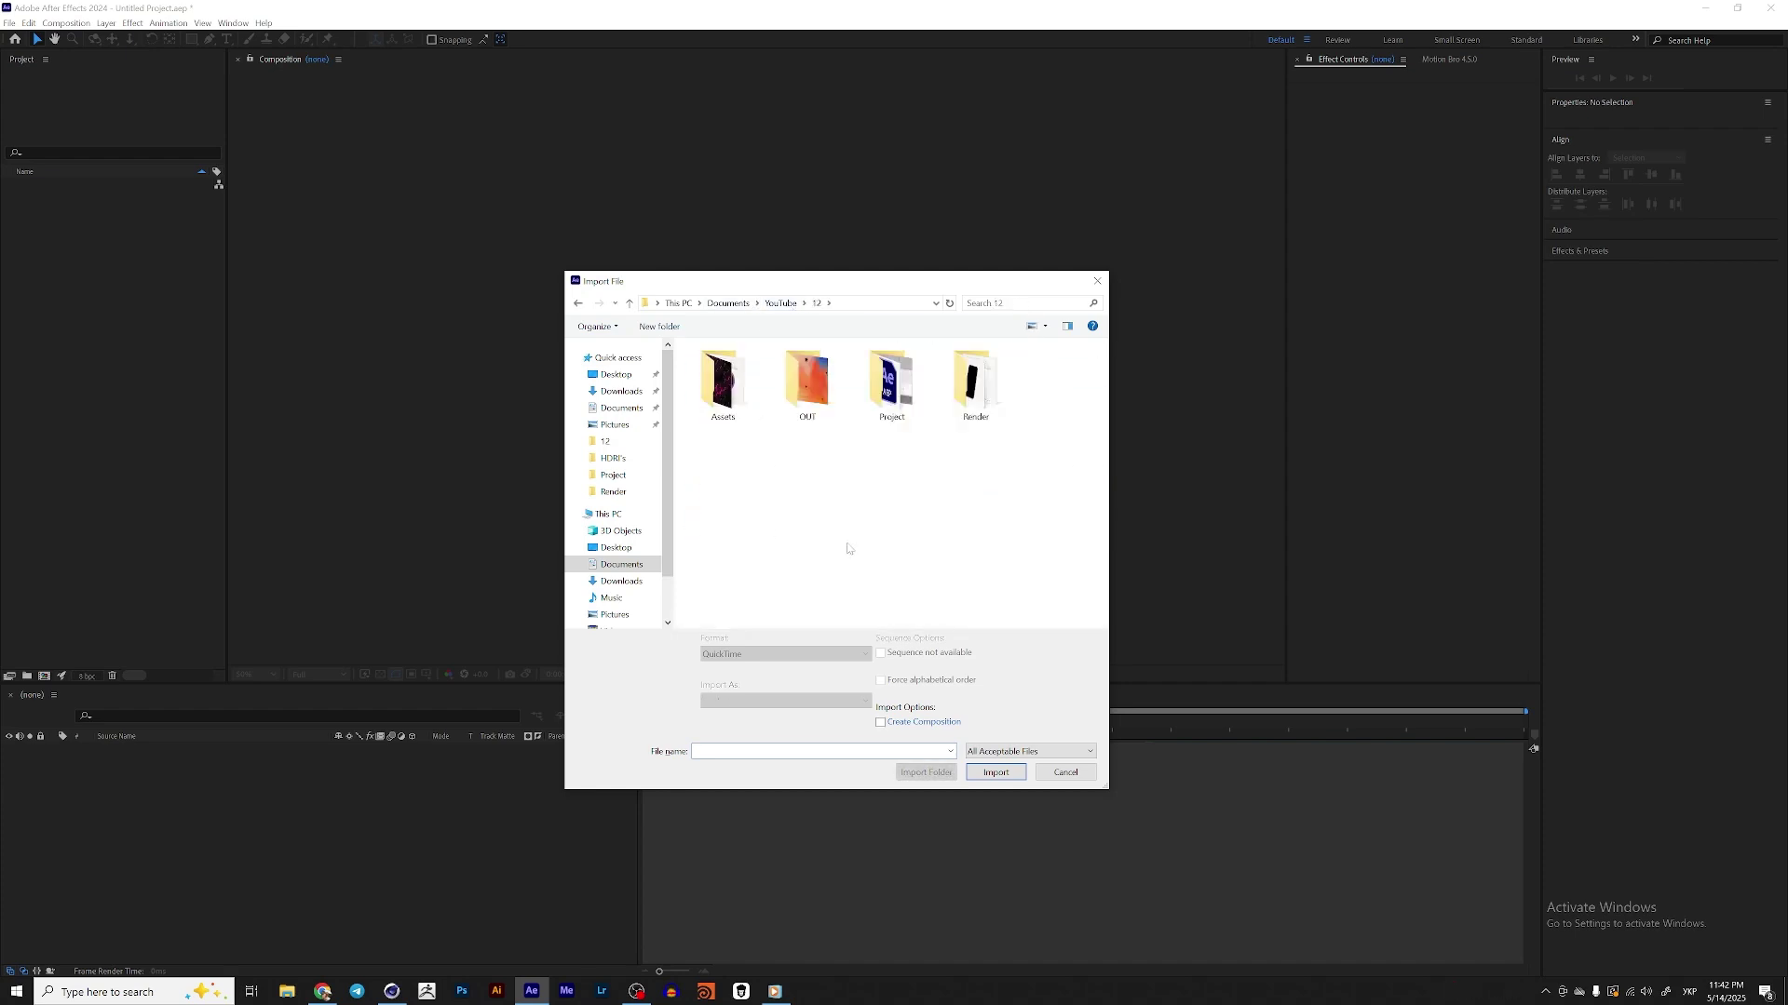
pyautogui.doubleClick(974, 382)
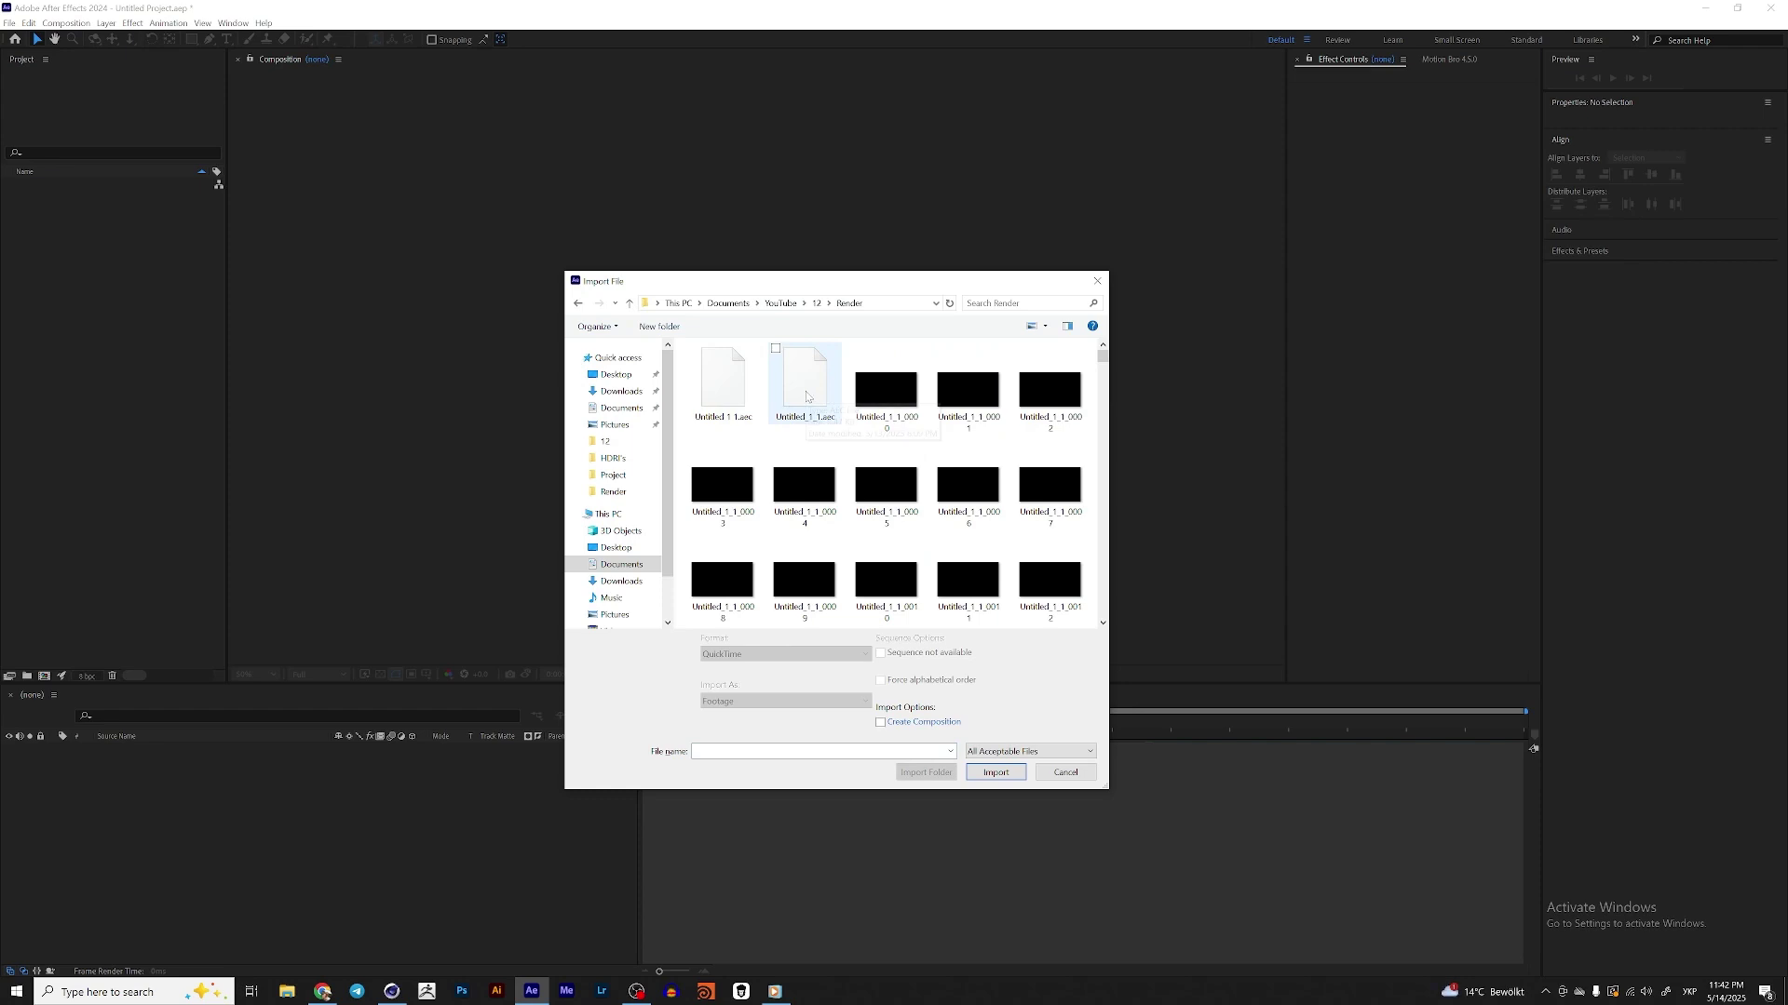
pyautogui.click(723, 382)
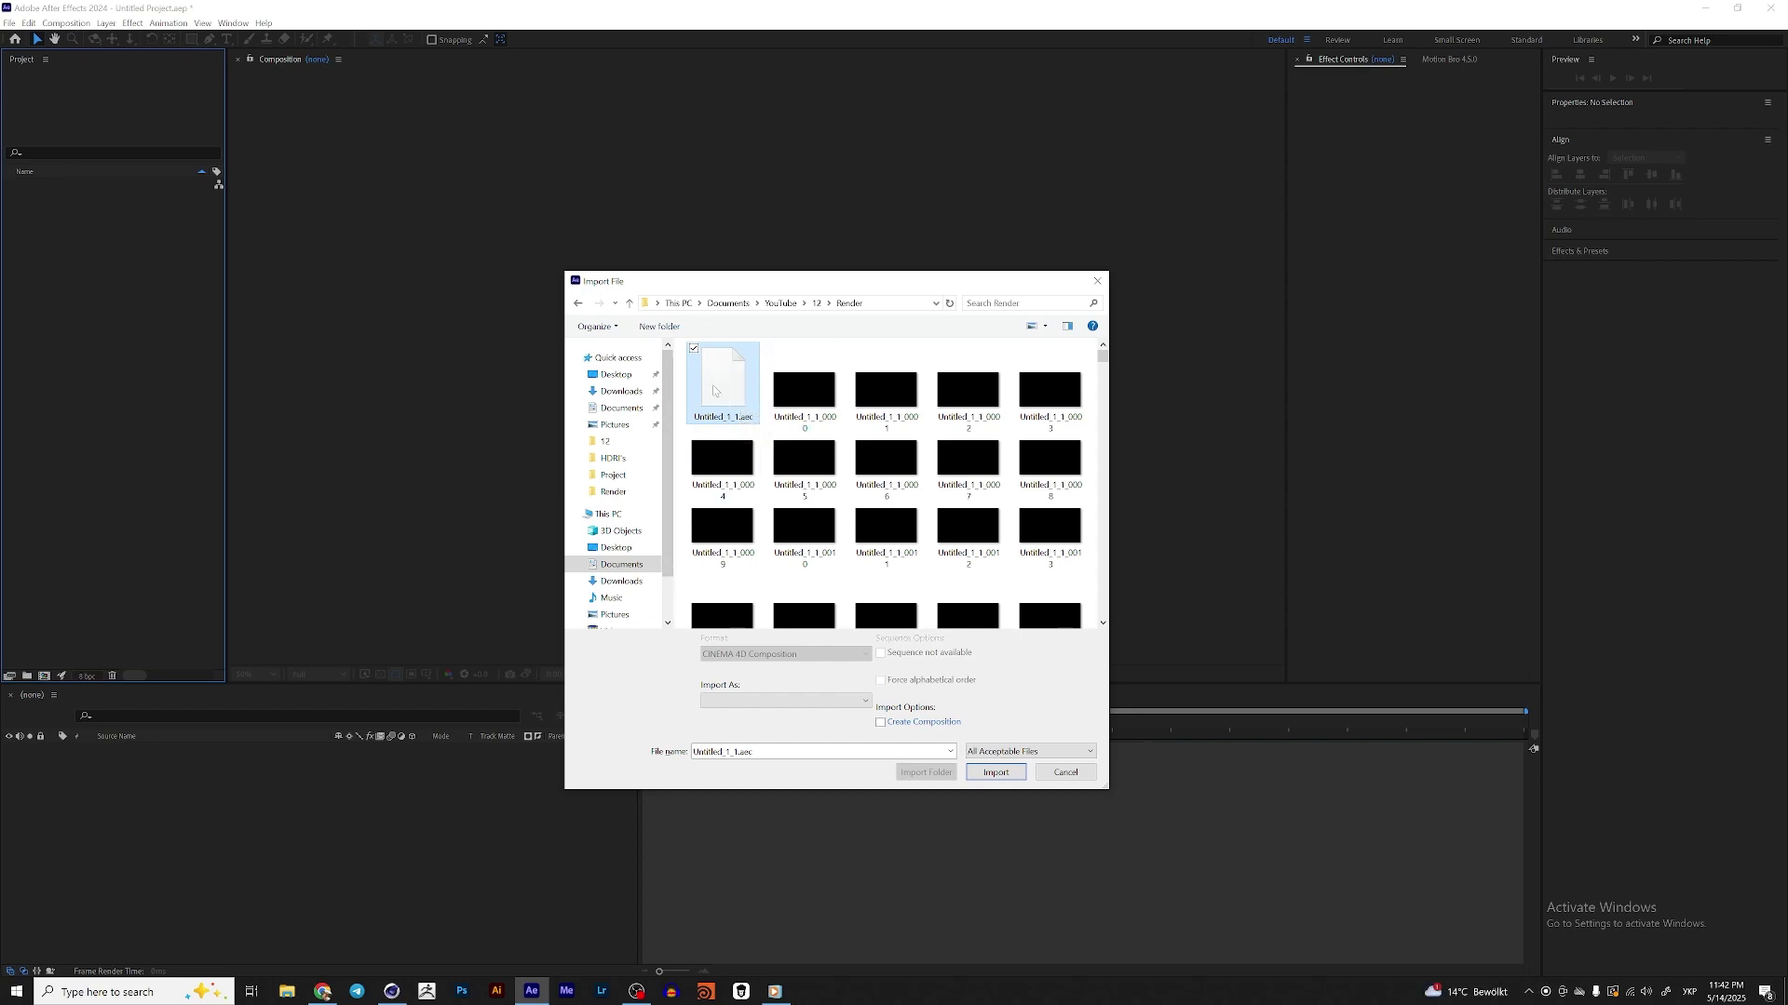
# - Switch to Cinema 4D and review the compositing project file options in the render settings
pyautogui.click(392, 992)
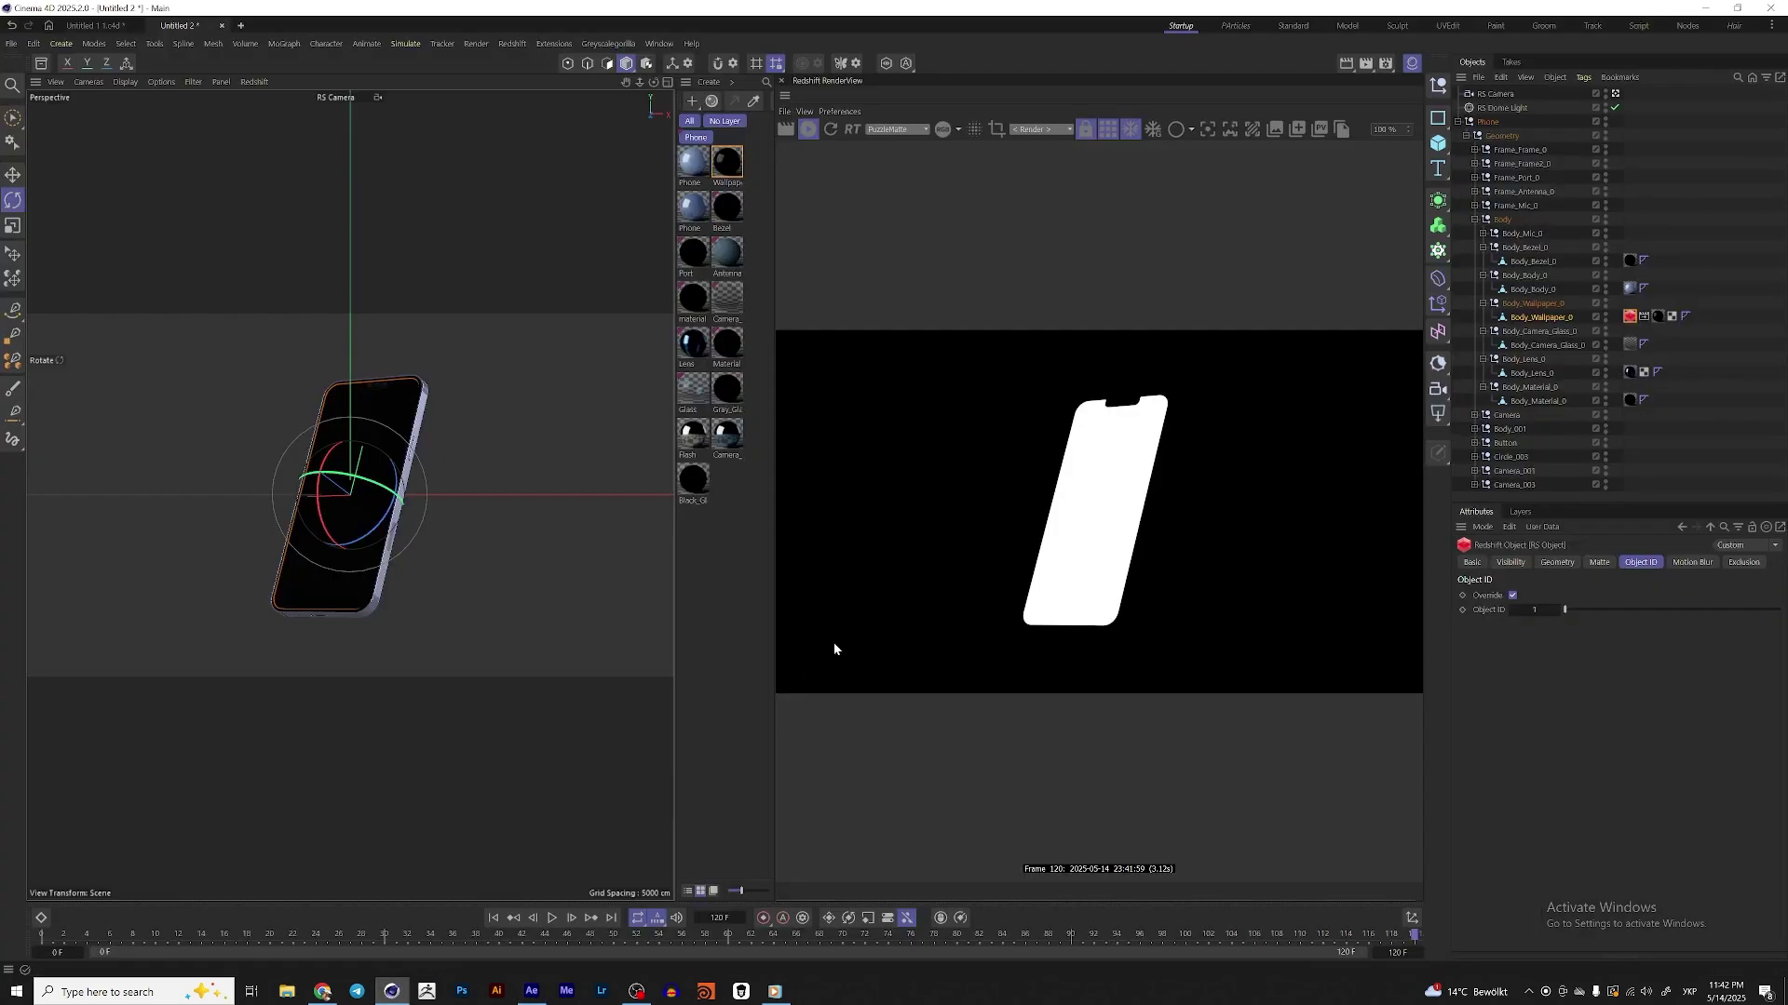
pyautogui.click(1387, 63)
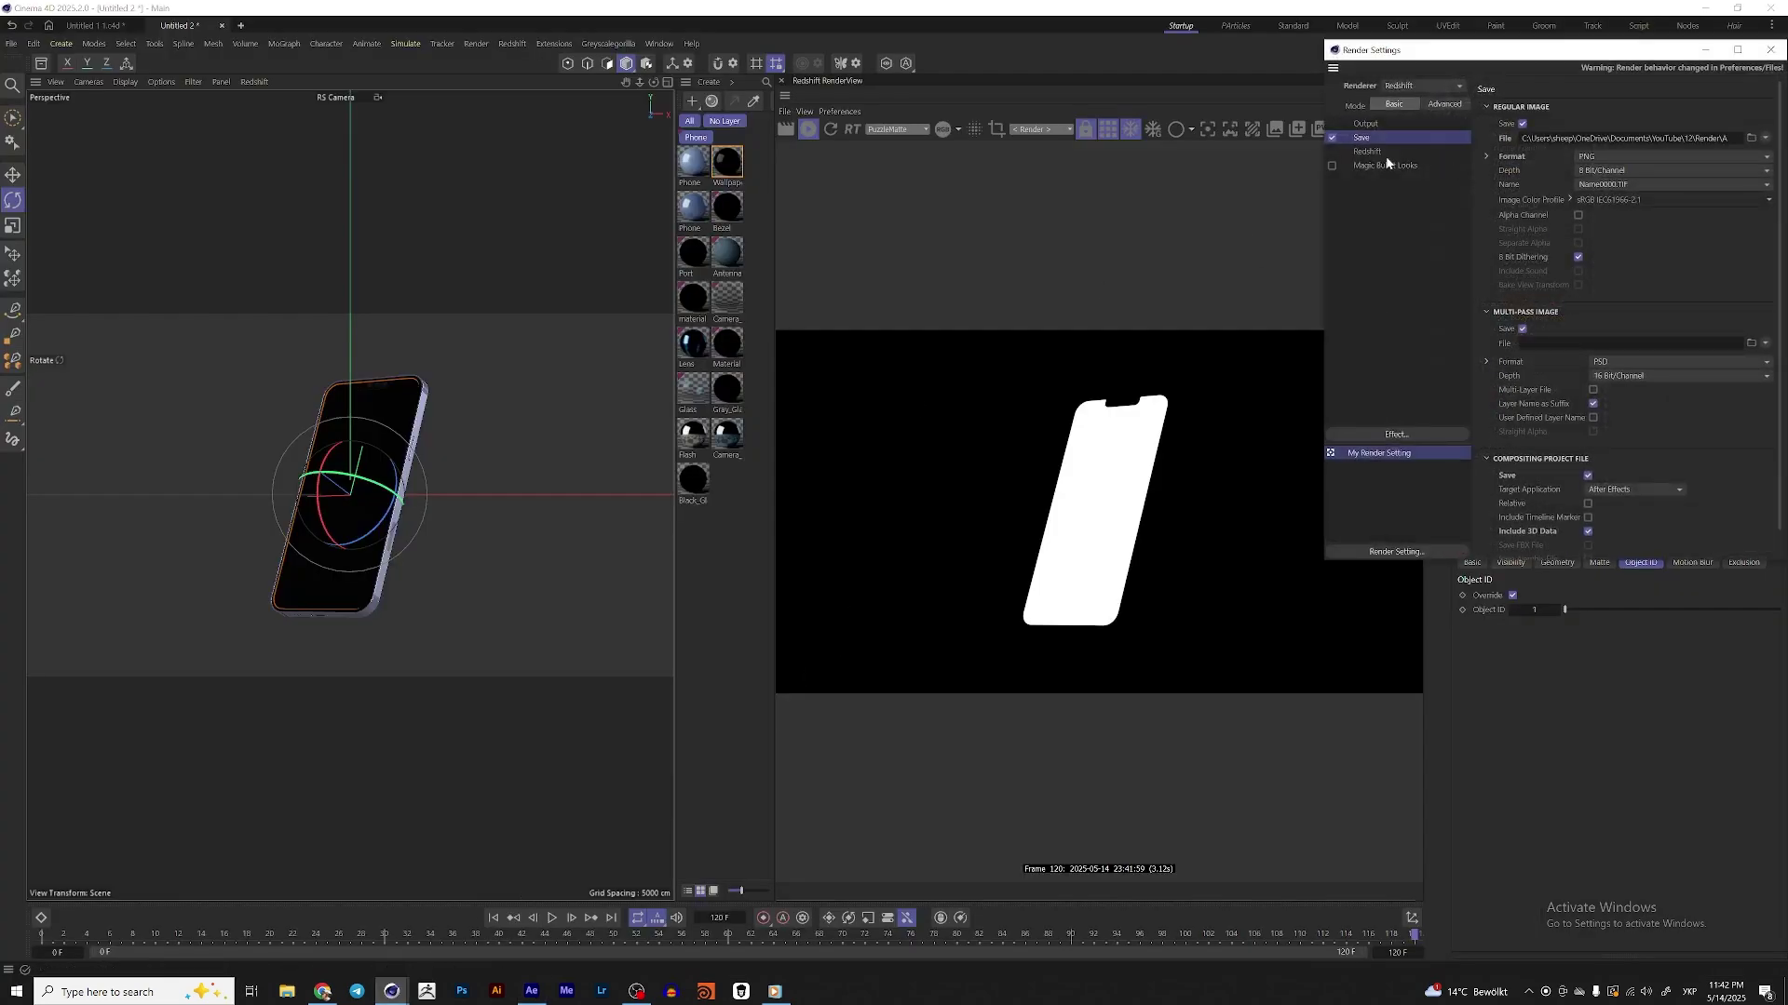
pyautogui.moveTo(1441, 63); pyautogui.dragTo(866, 147)
pyautogui.scroll(-1, 1161, 566)
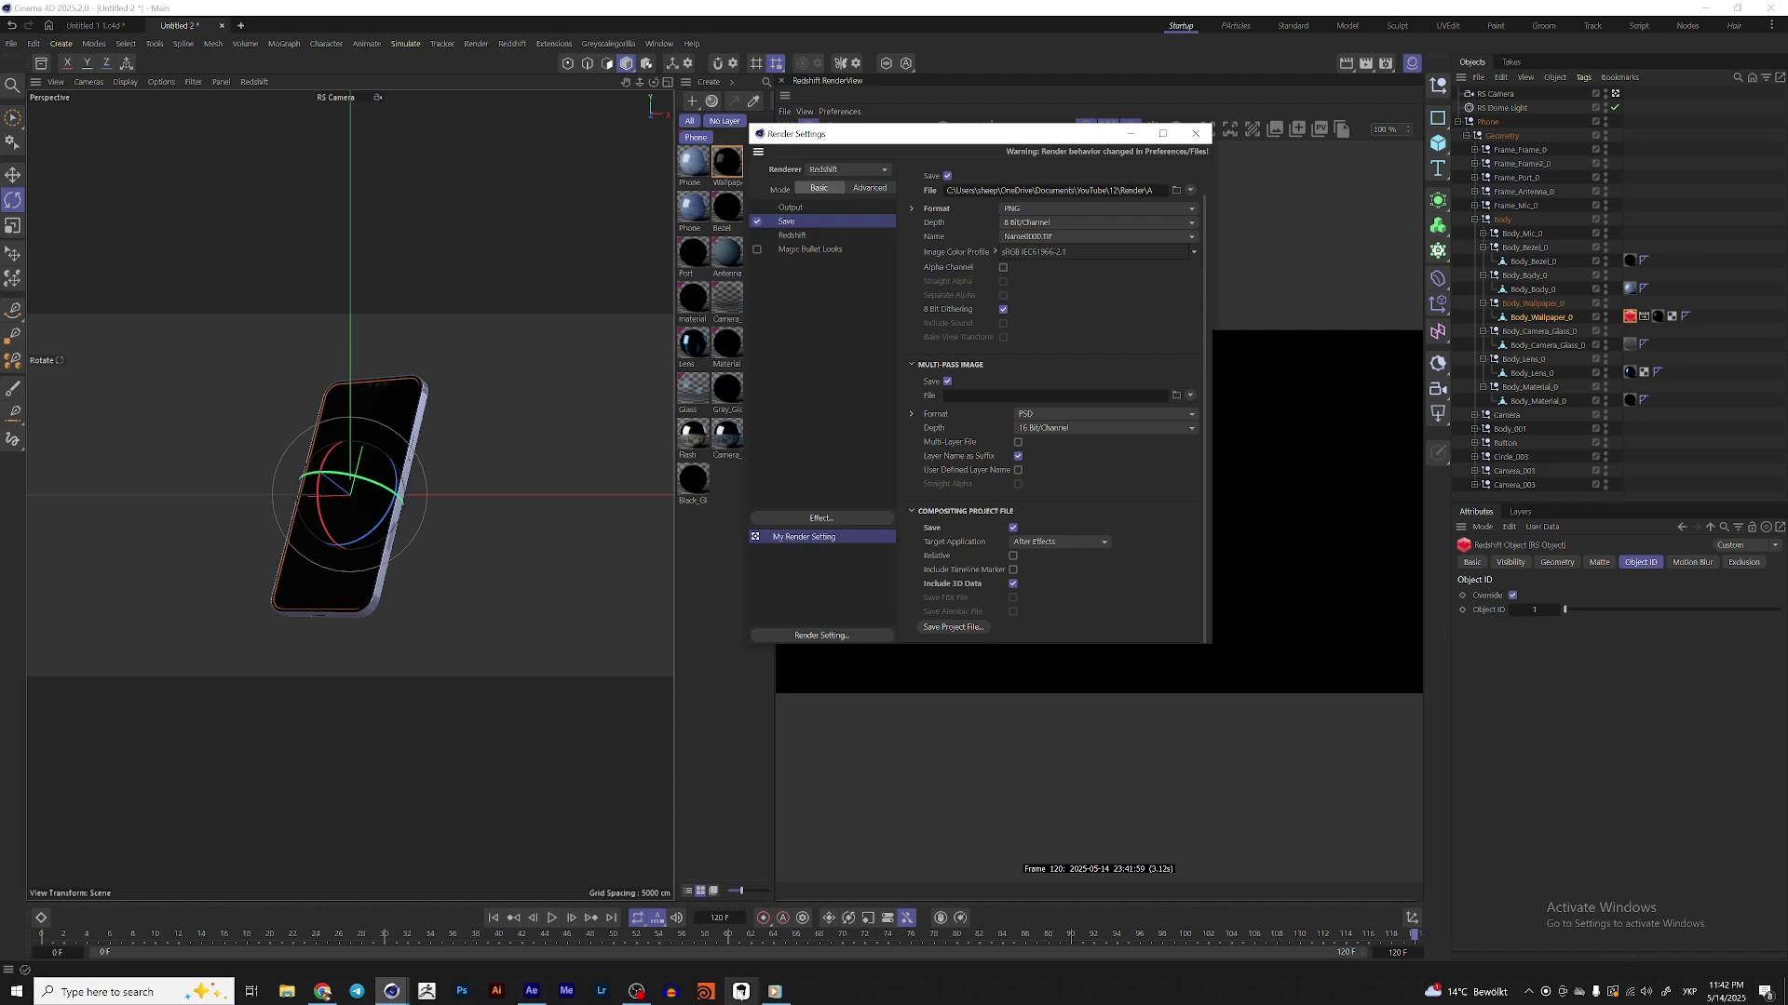
# - Switch back to After Effects, import the selected Untitled_1_1.aec and open the Untitled_1_1 composition from its folder
pyautogui.click(531, 991)
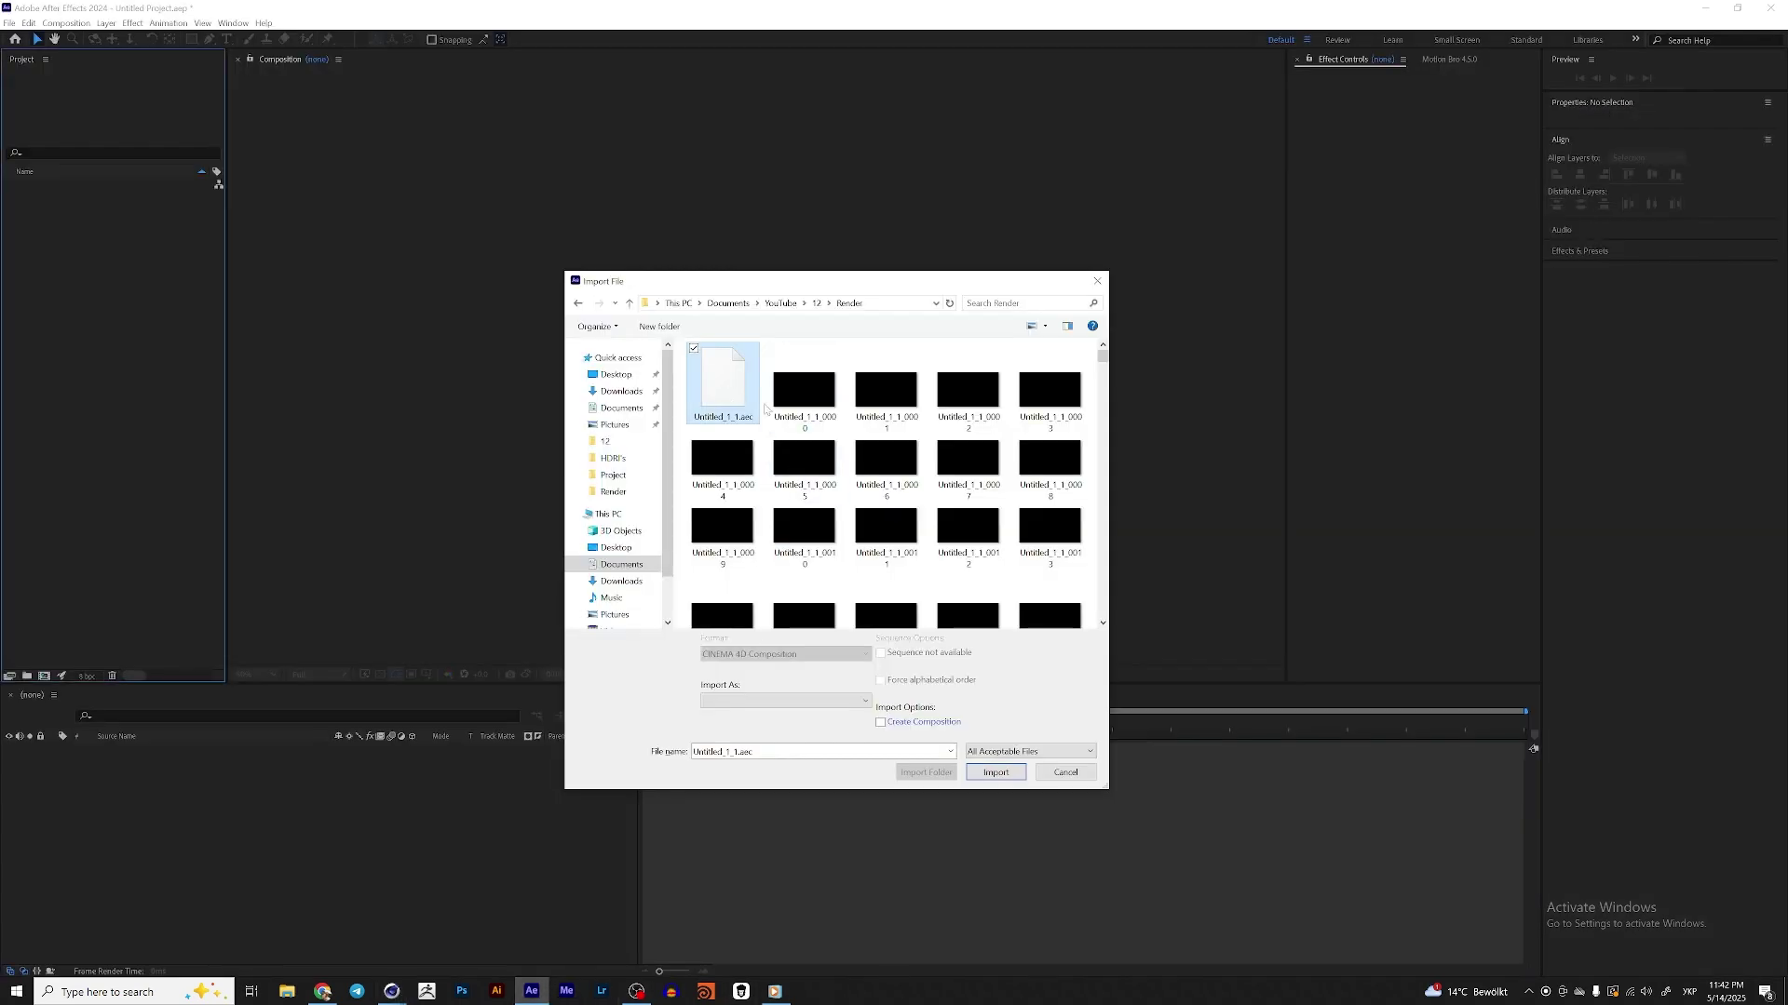
pyautogui.click(995, 772)
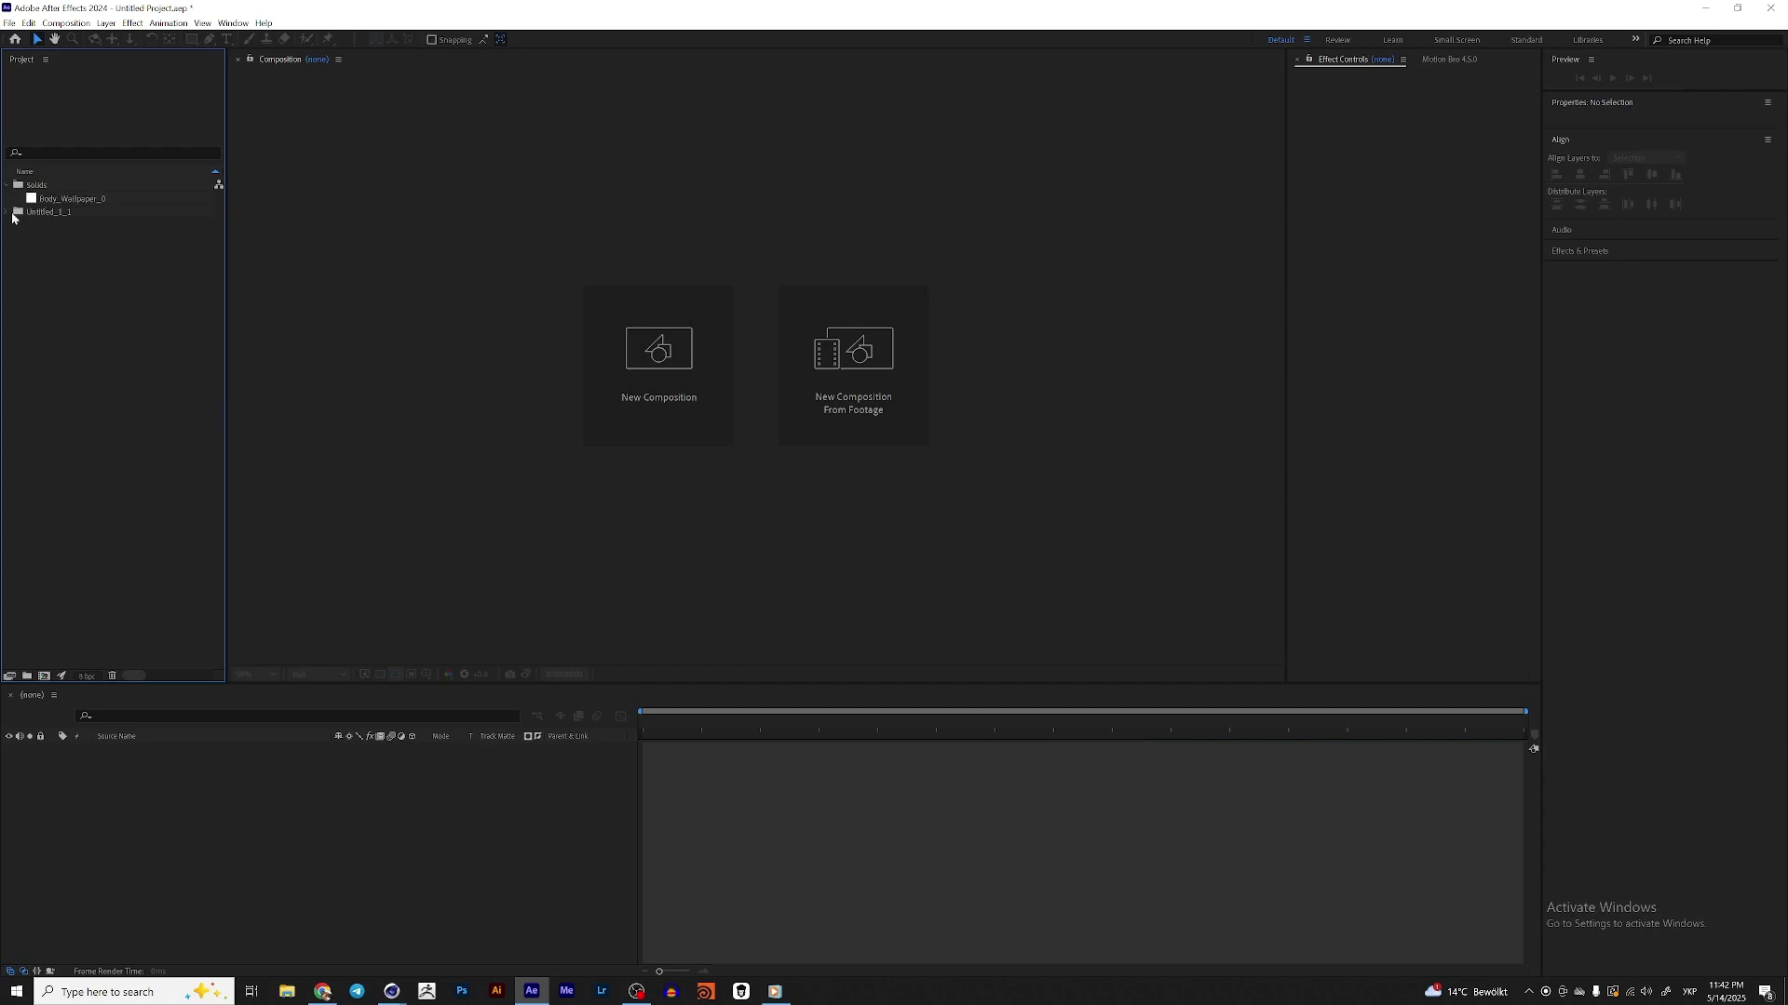
pyautogui.click(9, 212)
pyautogui.doubleClick(63, 225)
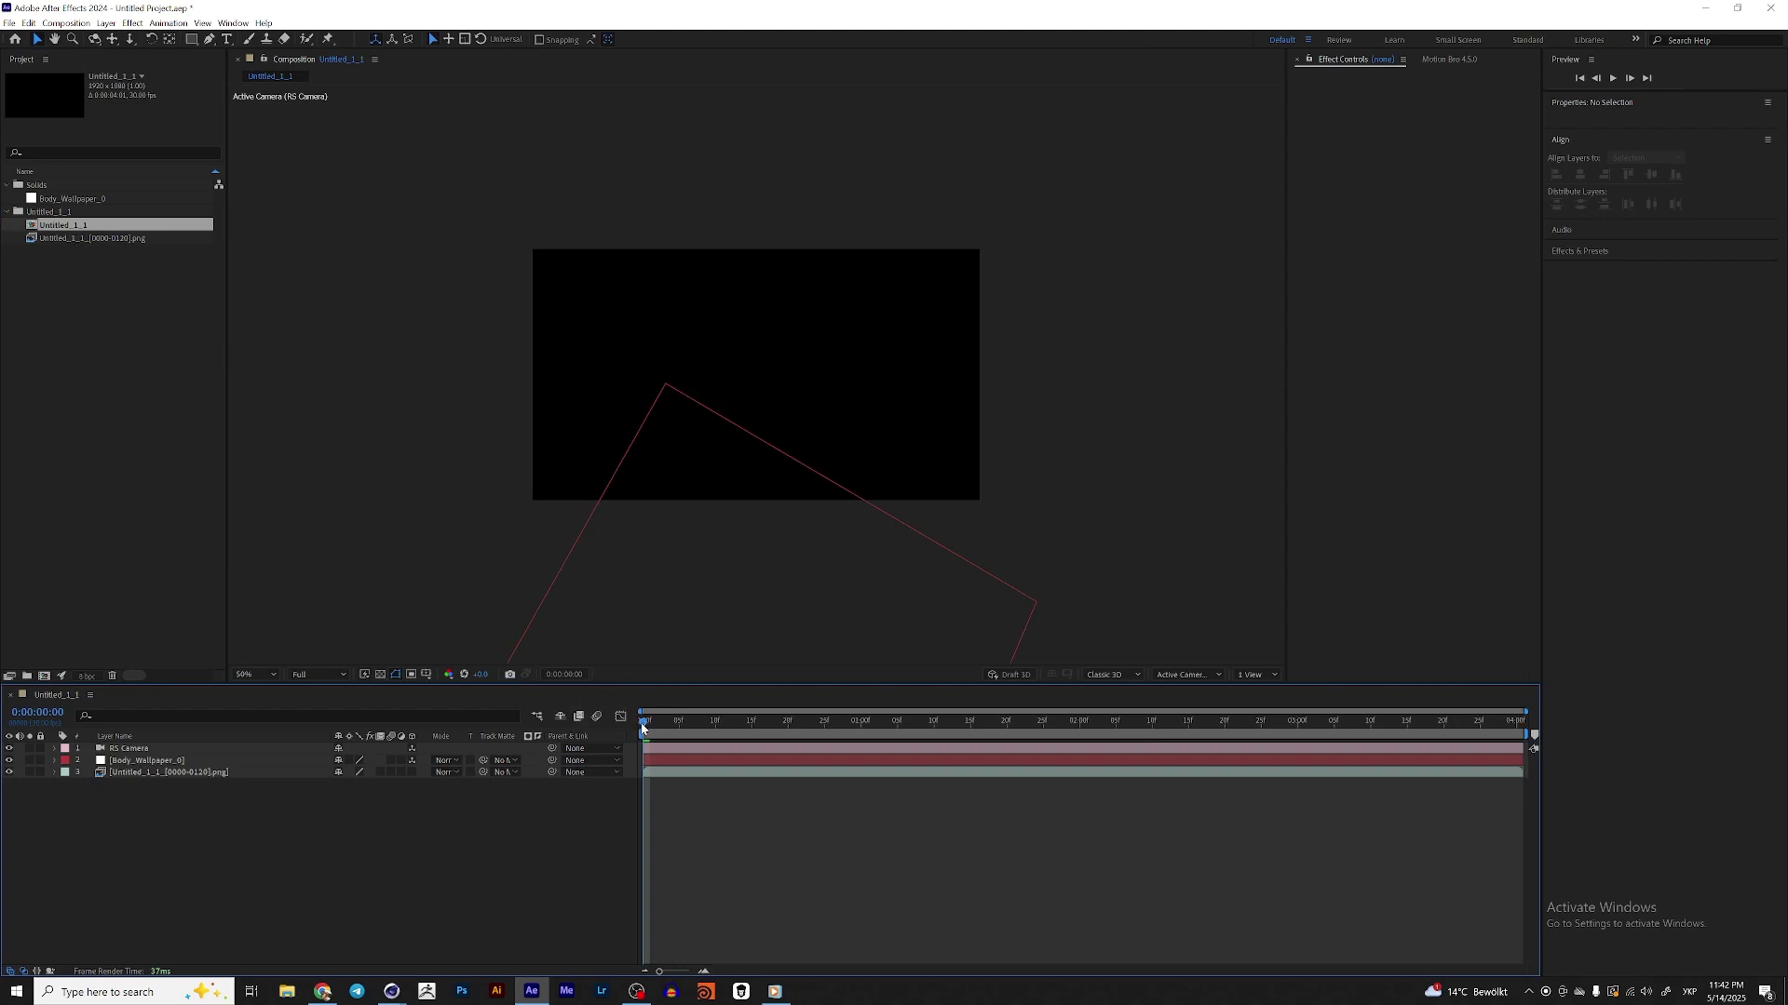
# - Play the composition from the start and inspect the RS Camera and Body_Wallpaper_0 layers
pyautogui.moveTo(646, 723); pyautogui.dragTo(647, 772)
pyautogui.press('space')
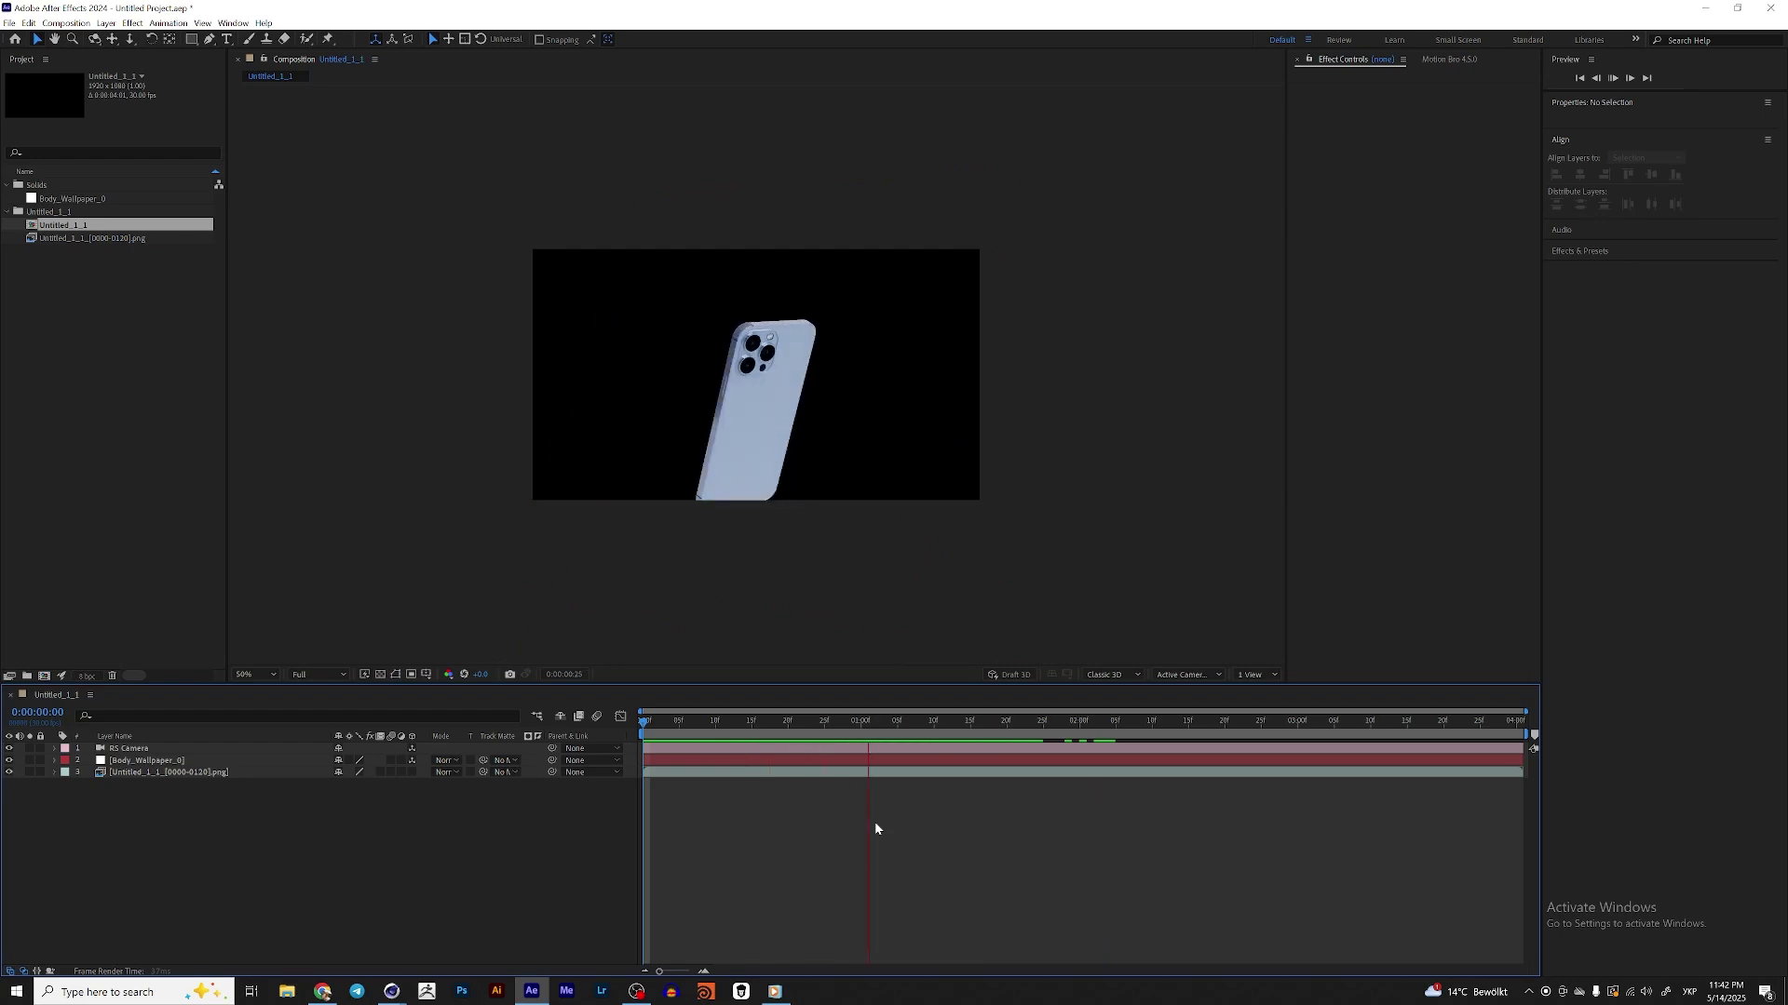
pyautogui.press('space')
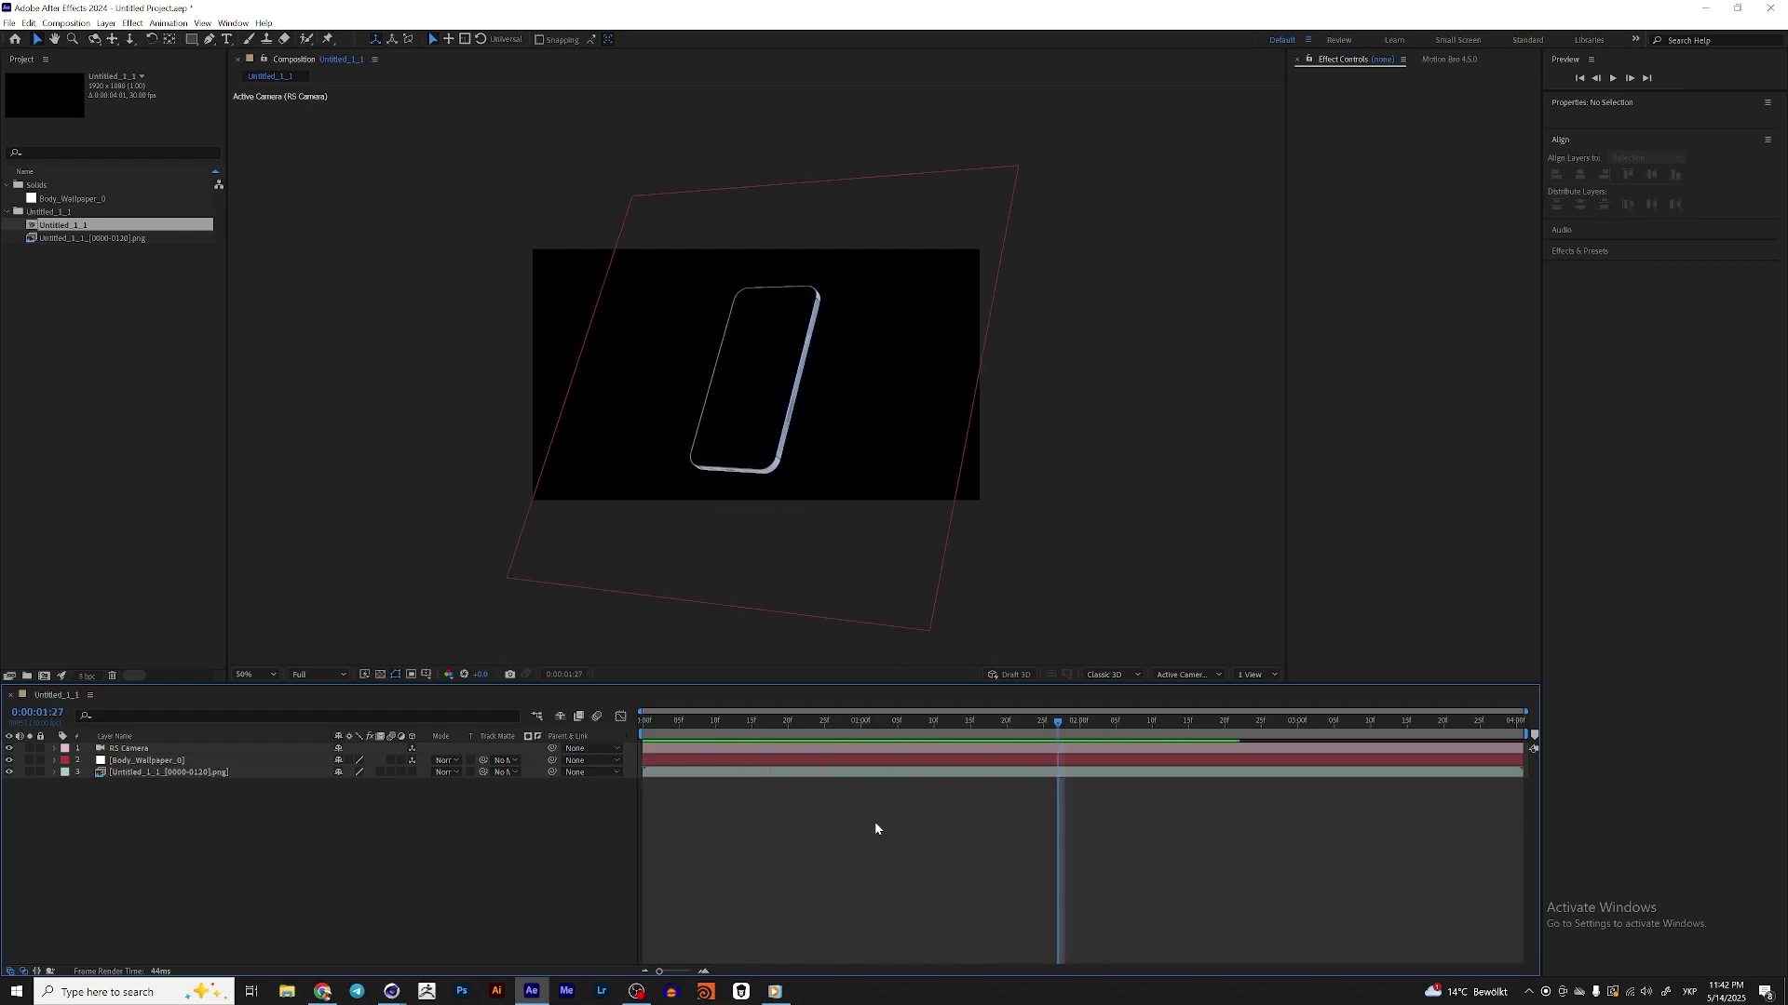
pyautogui.click(137, 750)
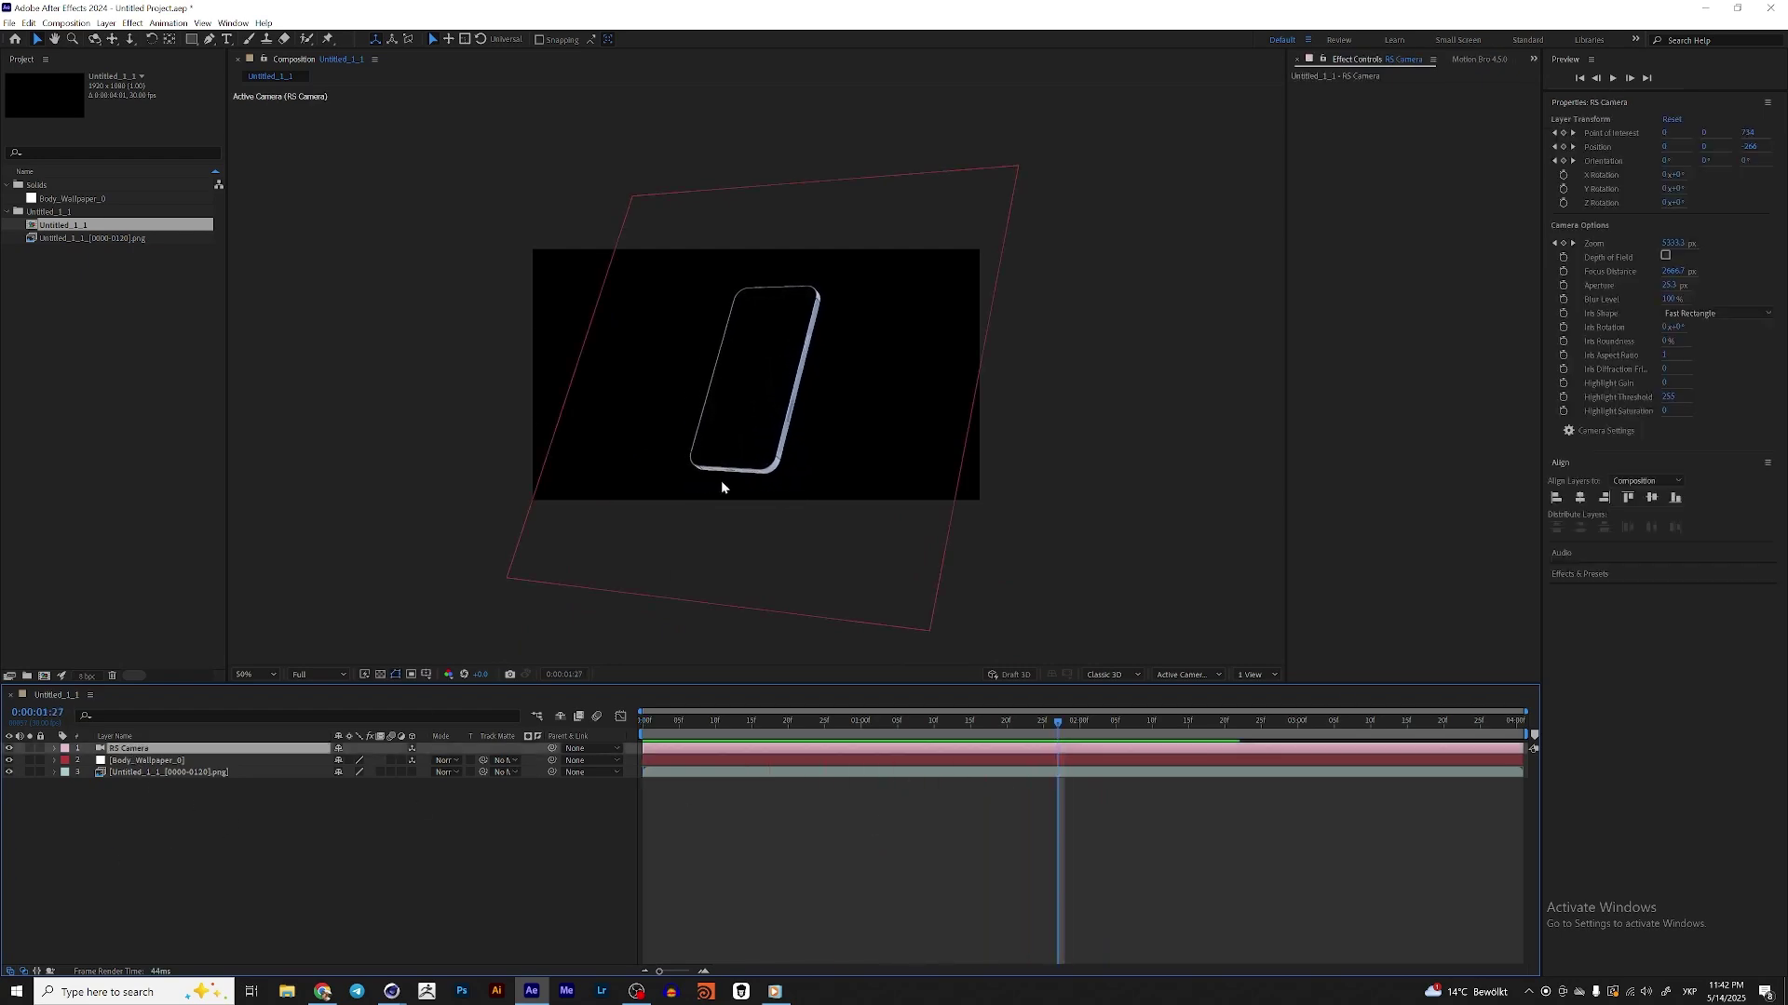
pyautogui.click(156, 762)
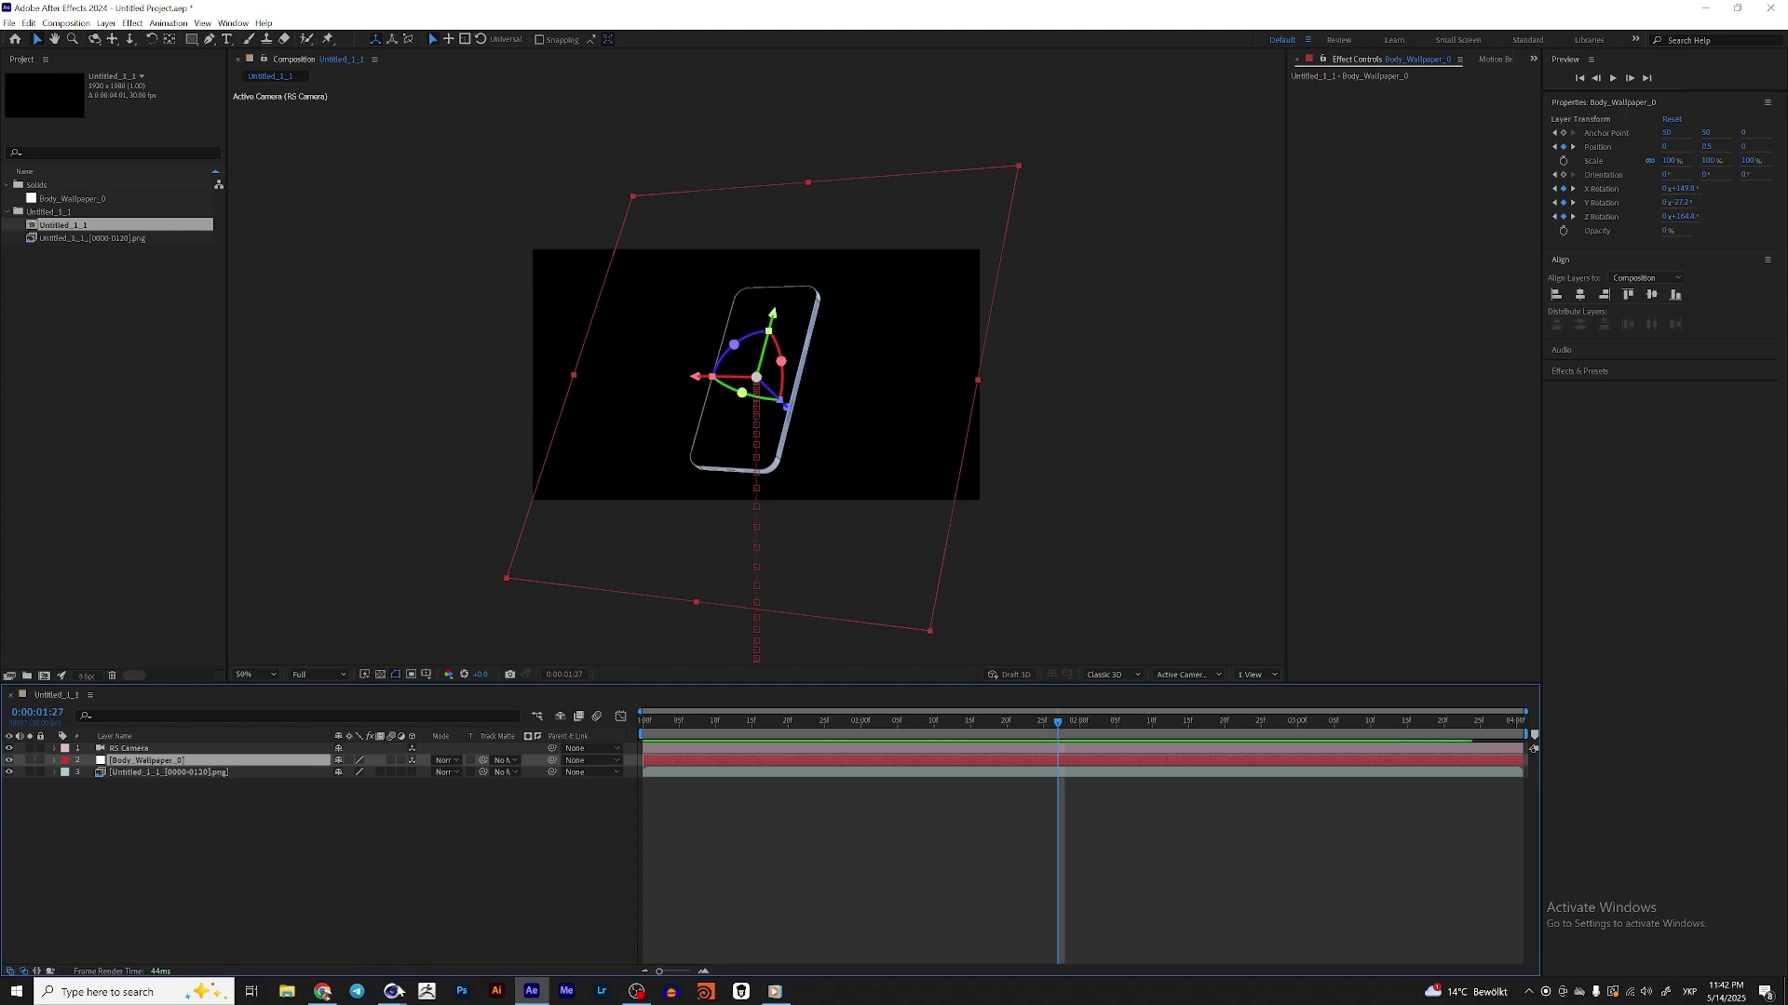
# - Switch to Cinema 4D and rename the Body_Wallpaper_0 polygon object as Iphone_Screen
pyautogui.moveTo(391, 991)
pyautogui.click(419, 876)
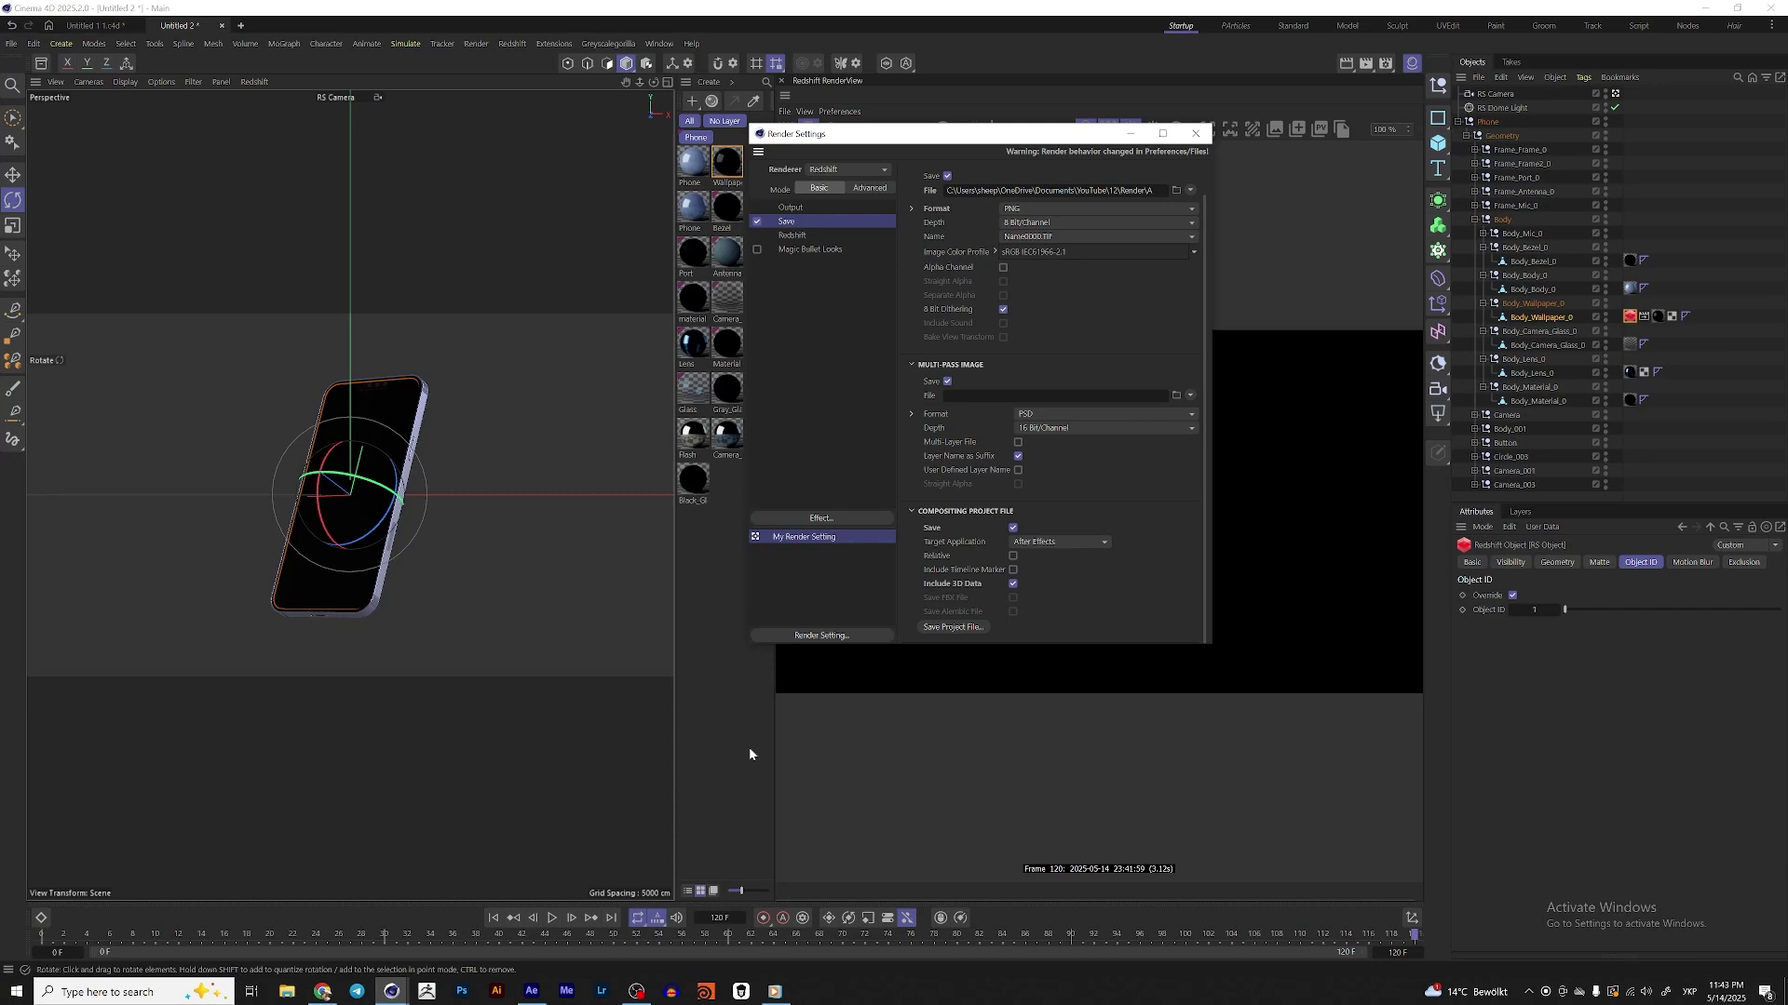
pyautogui.click(1562, 319)
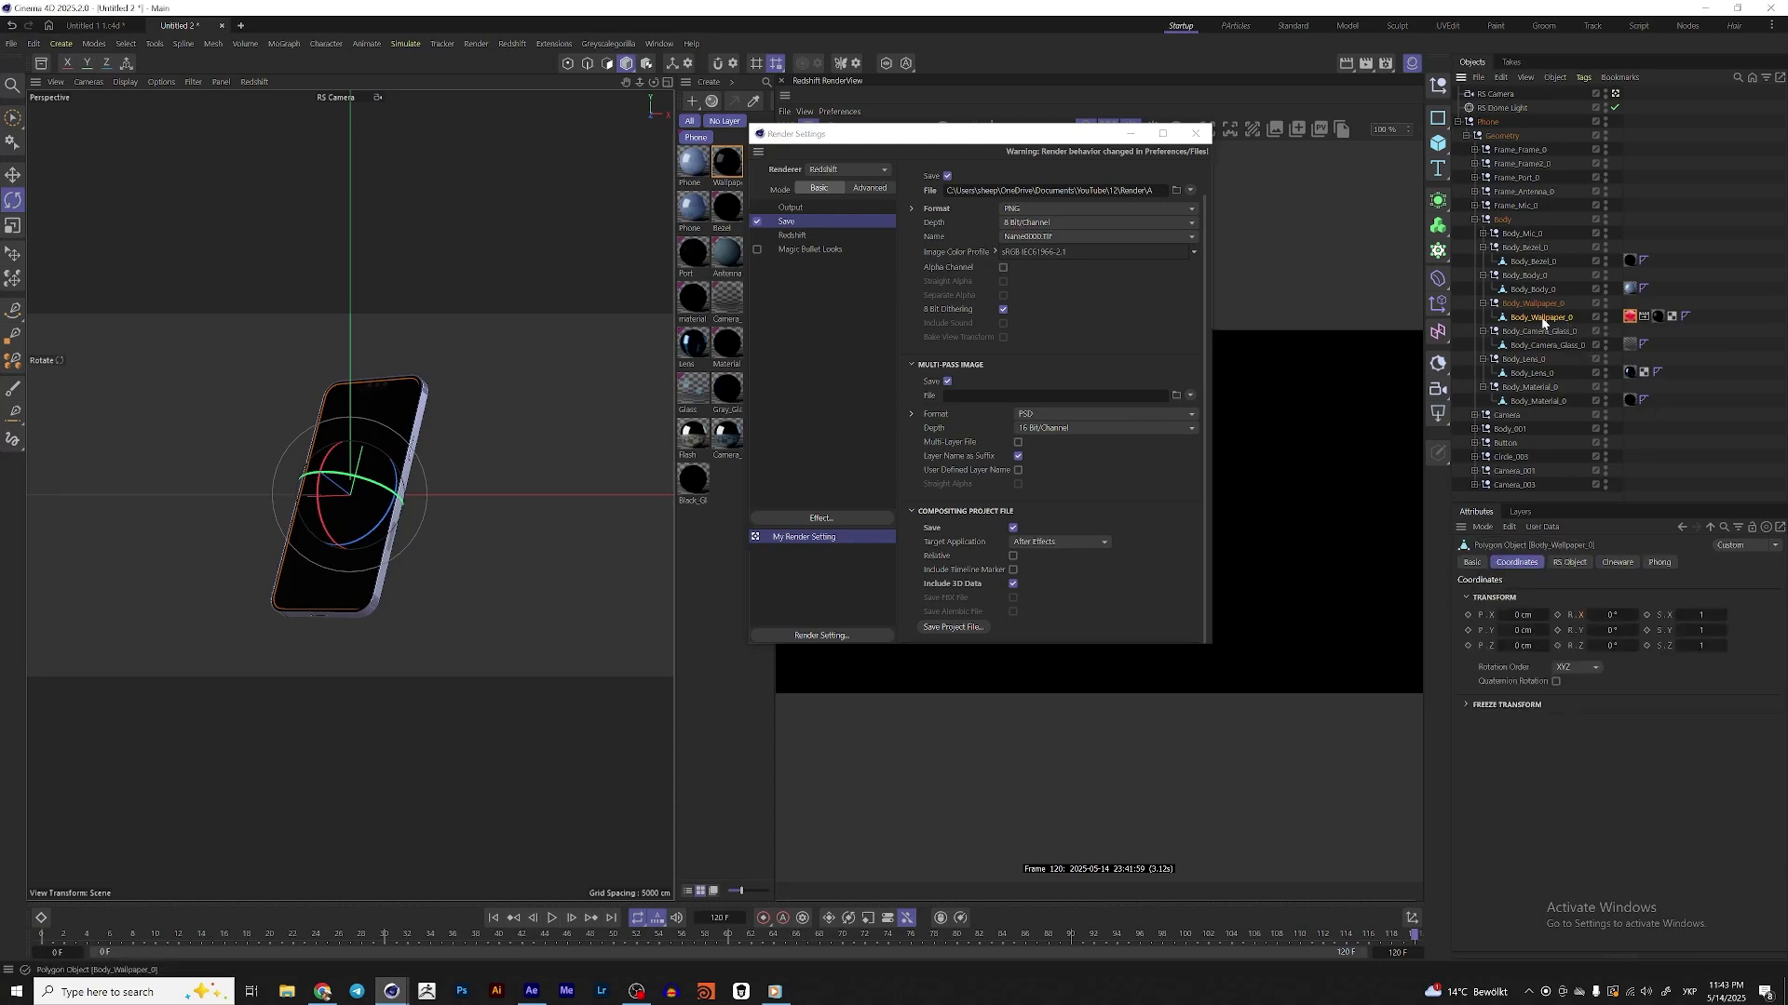
pyautogui.doubleClick(1563, 318)
pyautogui.write('шзрщт')
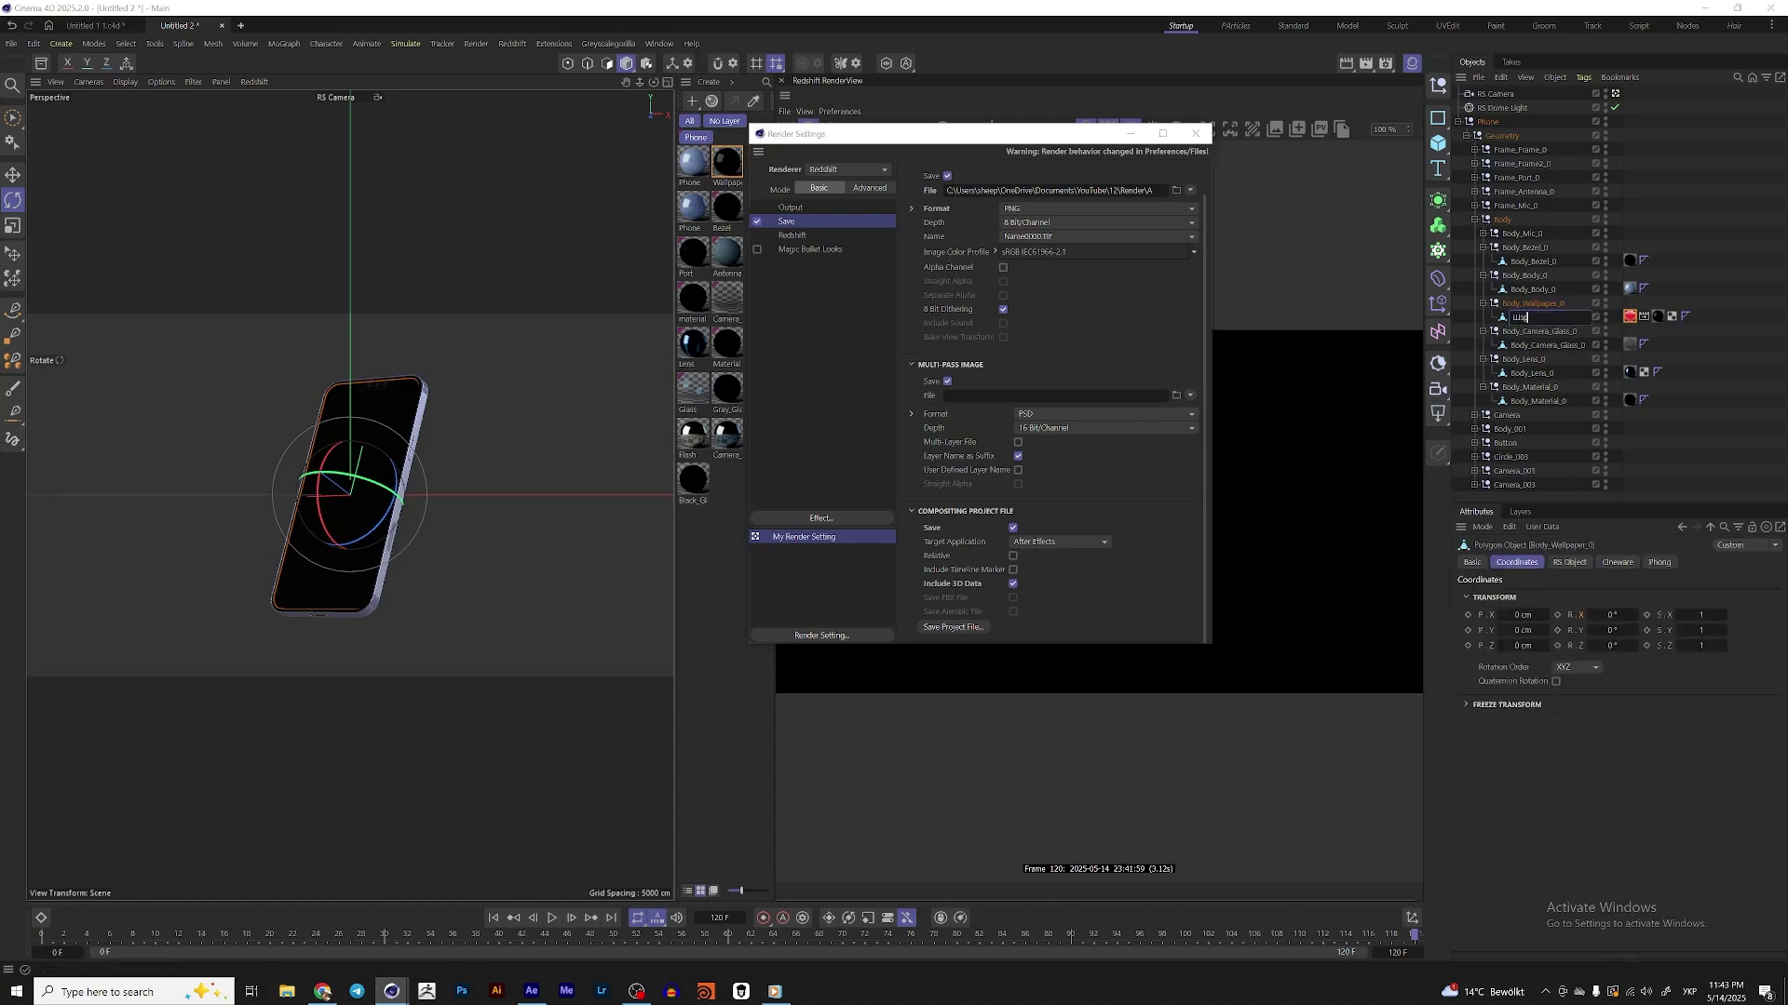
pyautogui.write('у')
pyautogui.hotkey('ctrl', 'a')
pyautogui.hotkey('alt', 'shift')
pyautogui.write('Iphone_Screen')
pyautogui.press('Return')
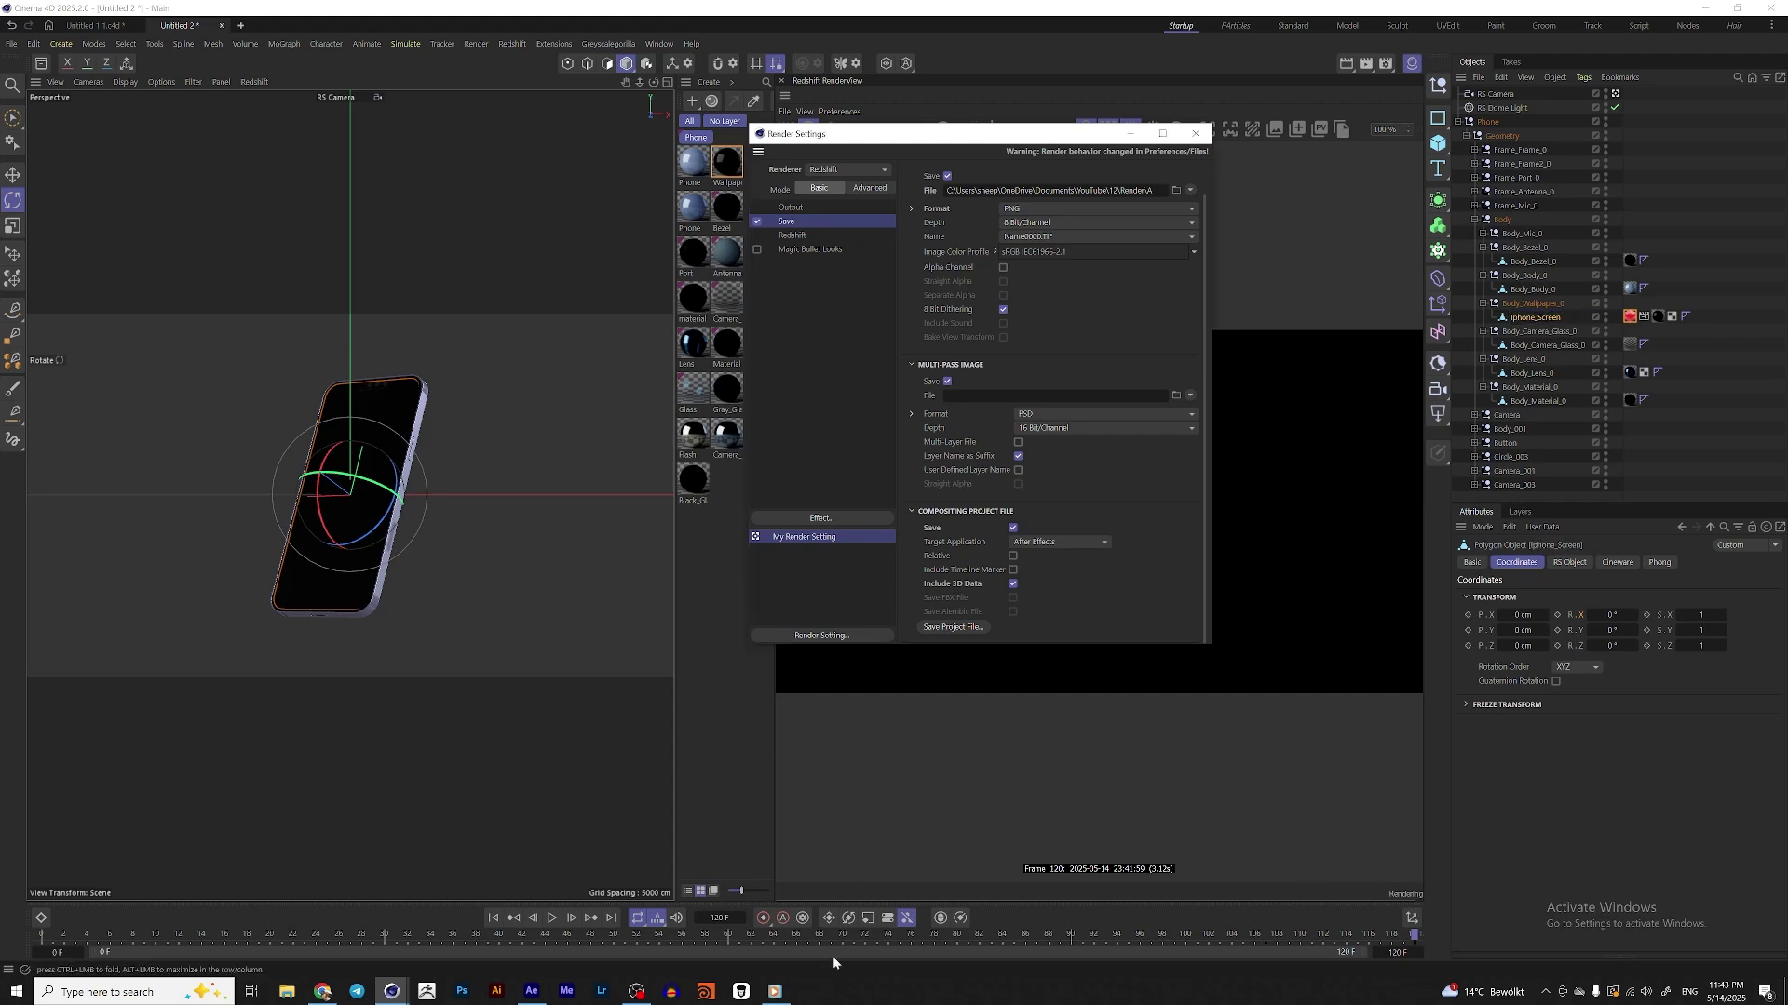
# - Return to After Effects and deselect the Untitled_1_1 composition in the project
pyautogui.click(531, 990)
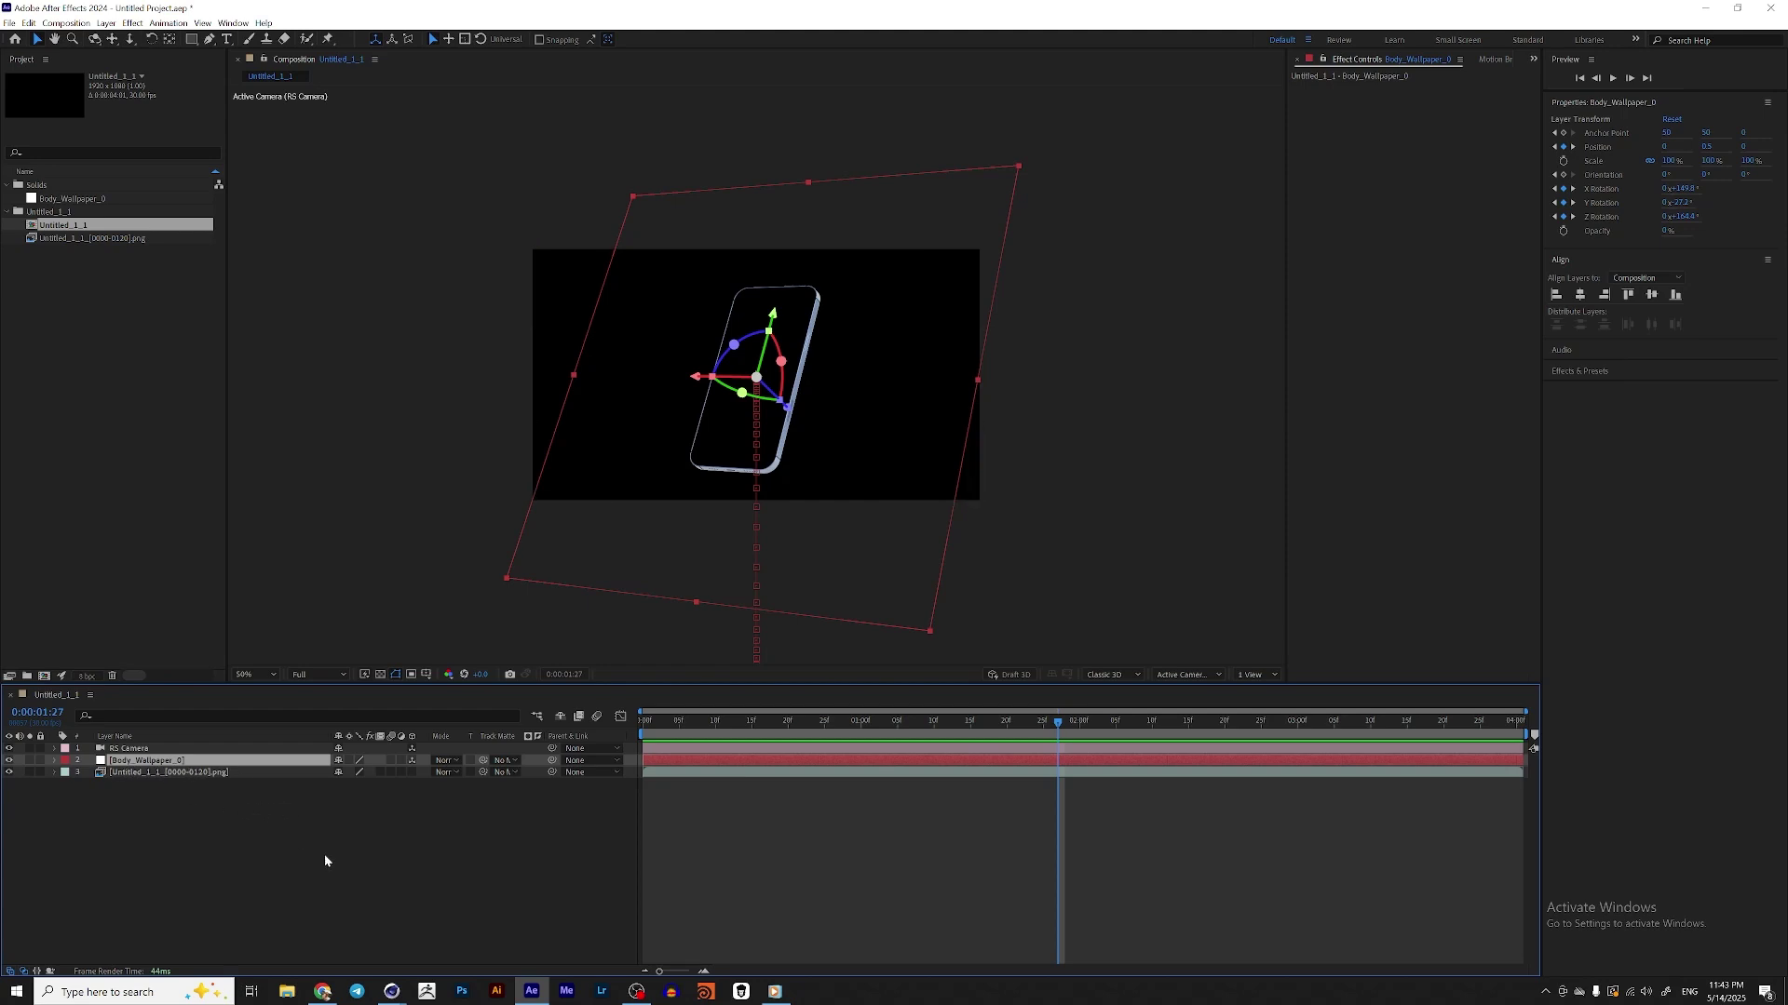
pyautogui.click(155, 465)
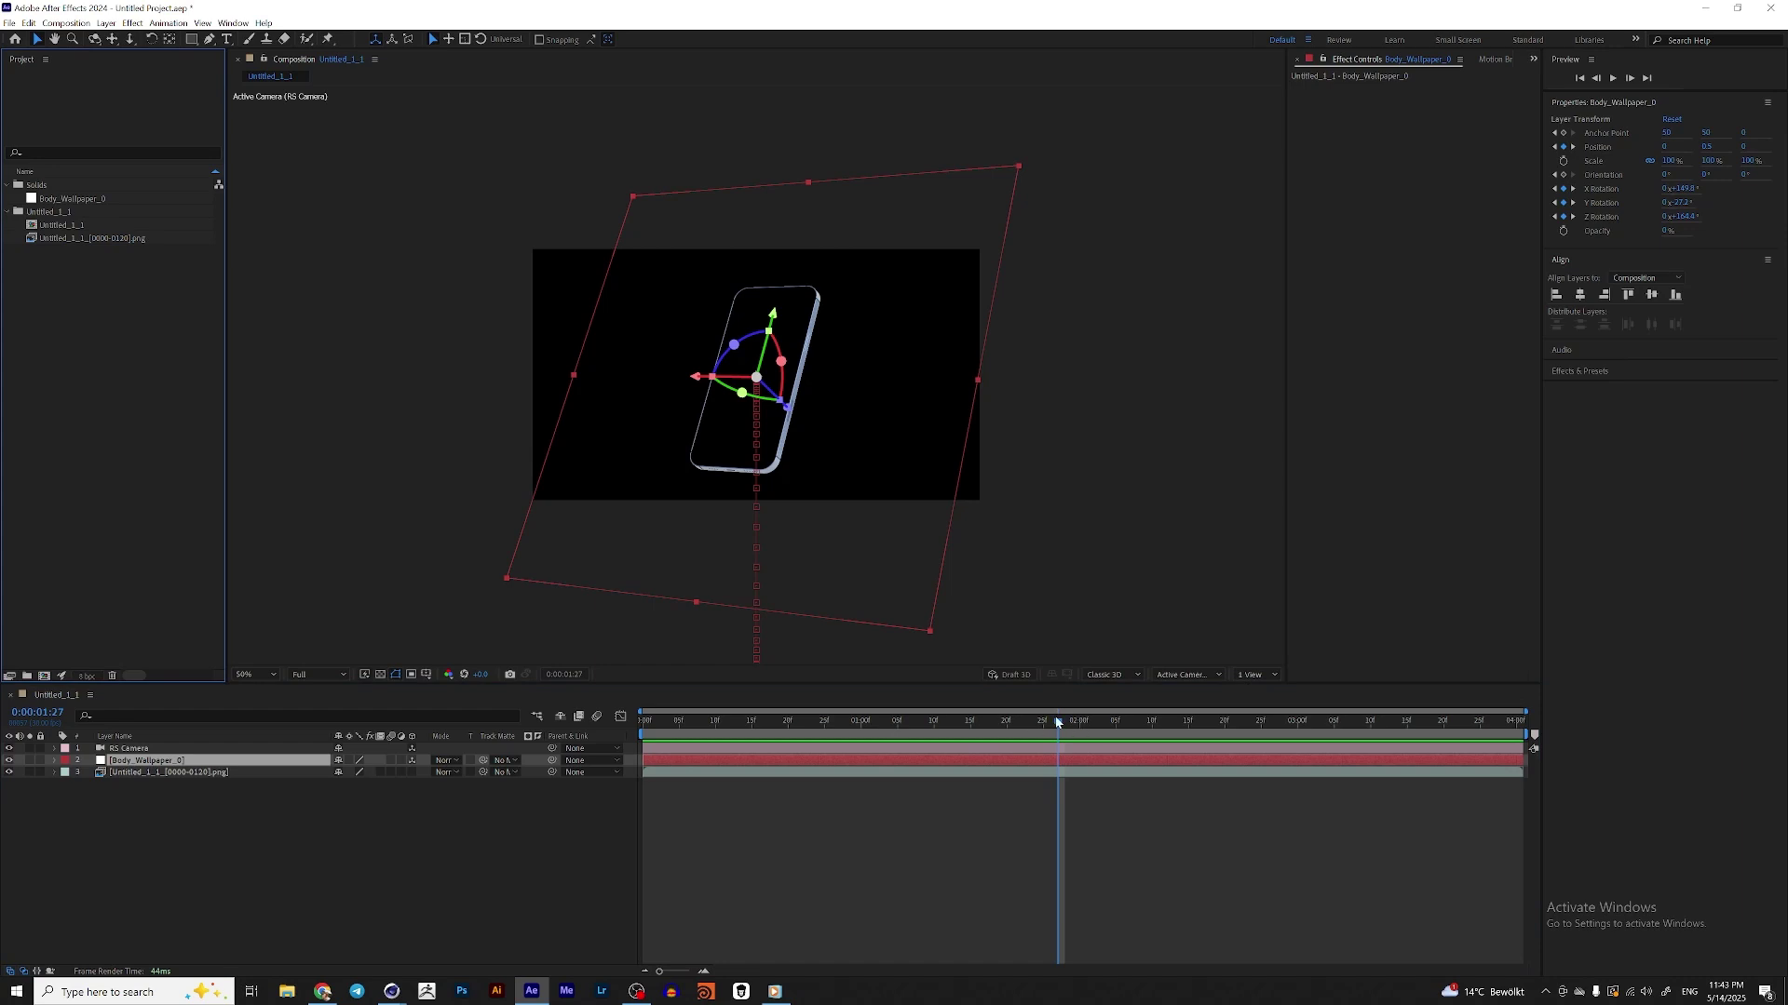
# - Import the 0_Abstract Art_Color Gradients_1080x1920 video from the Assets folder of project folder 12
pyautogui.click(722, 717)
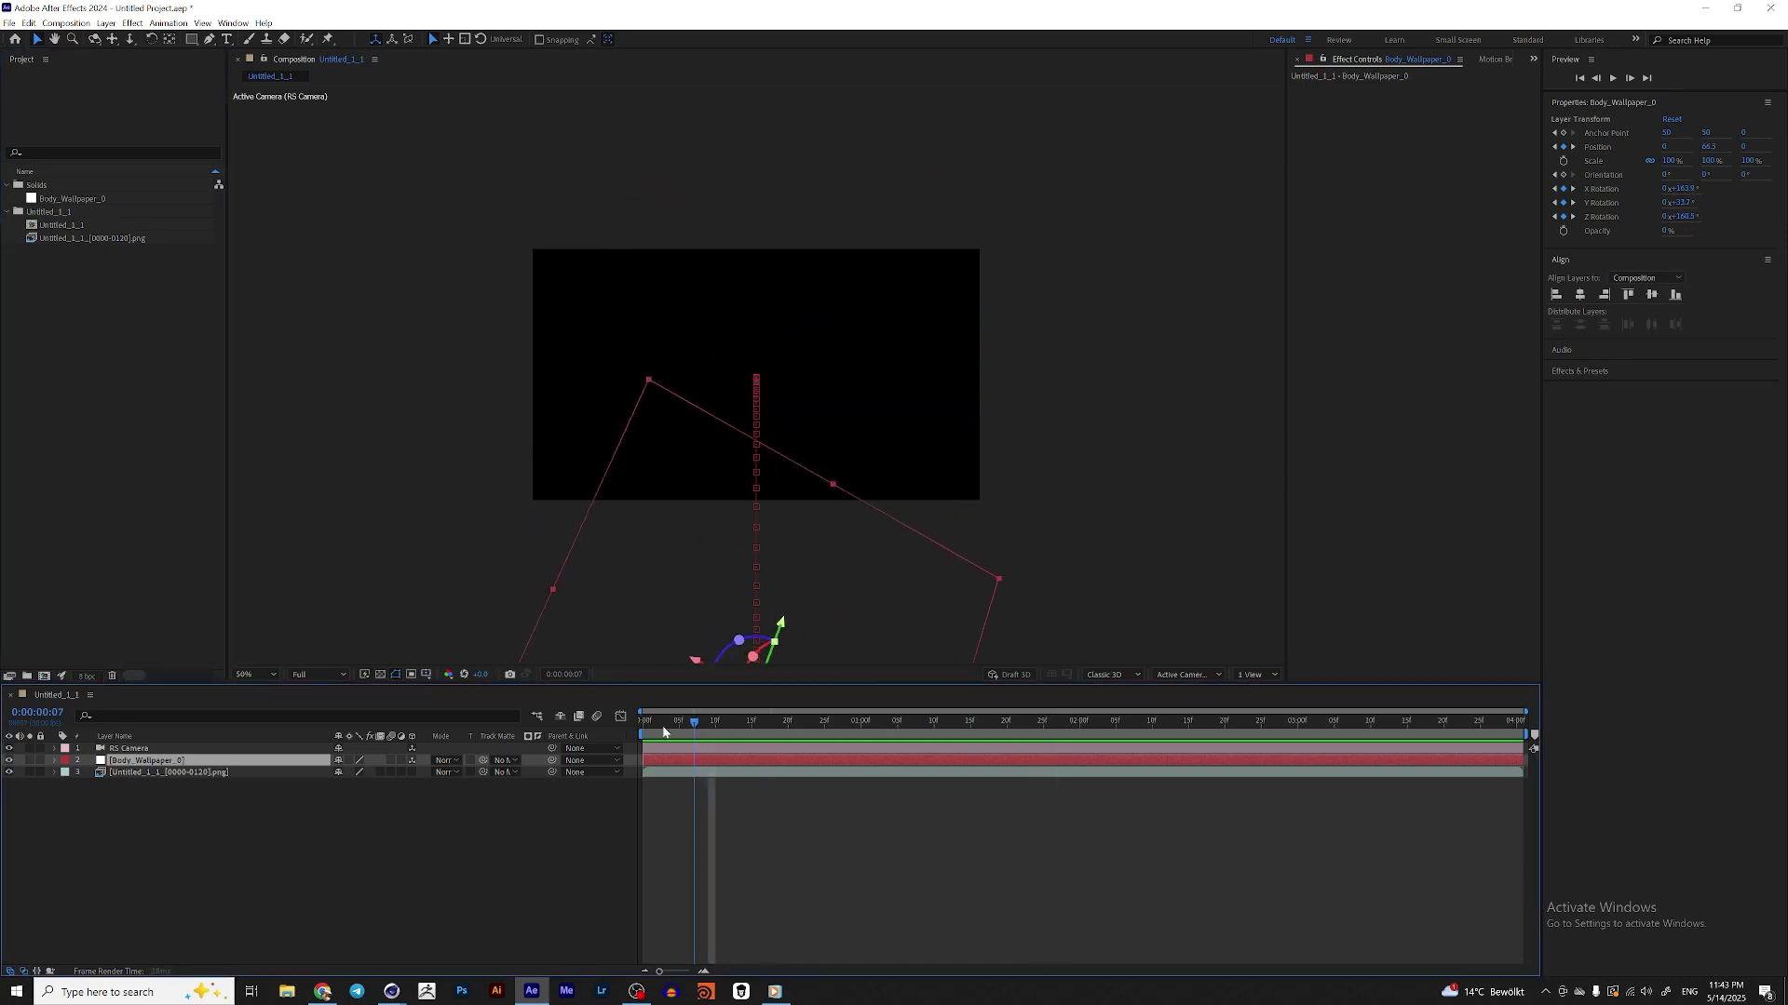
pyautogui.moveTo(662, 722); pyautogui.dragTo(1197, 735)
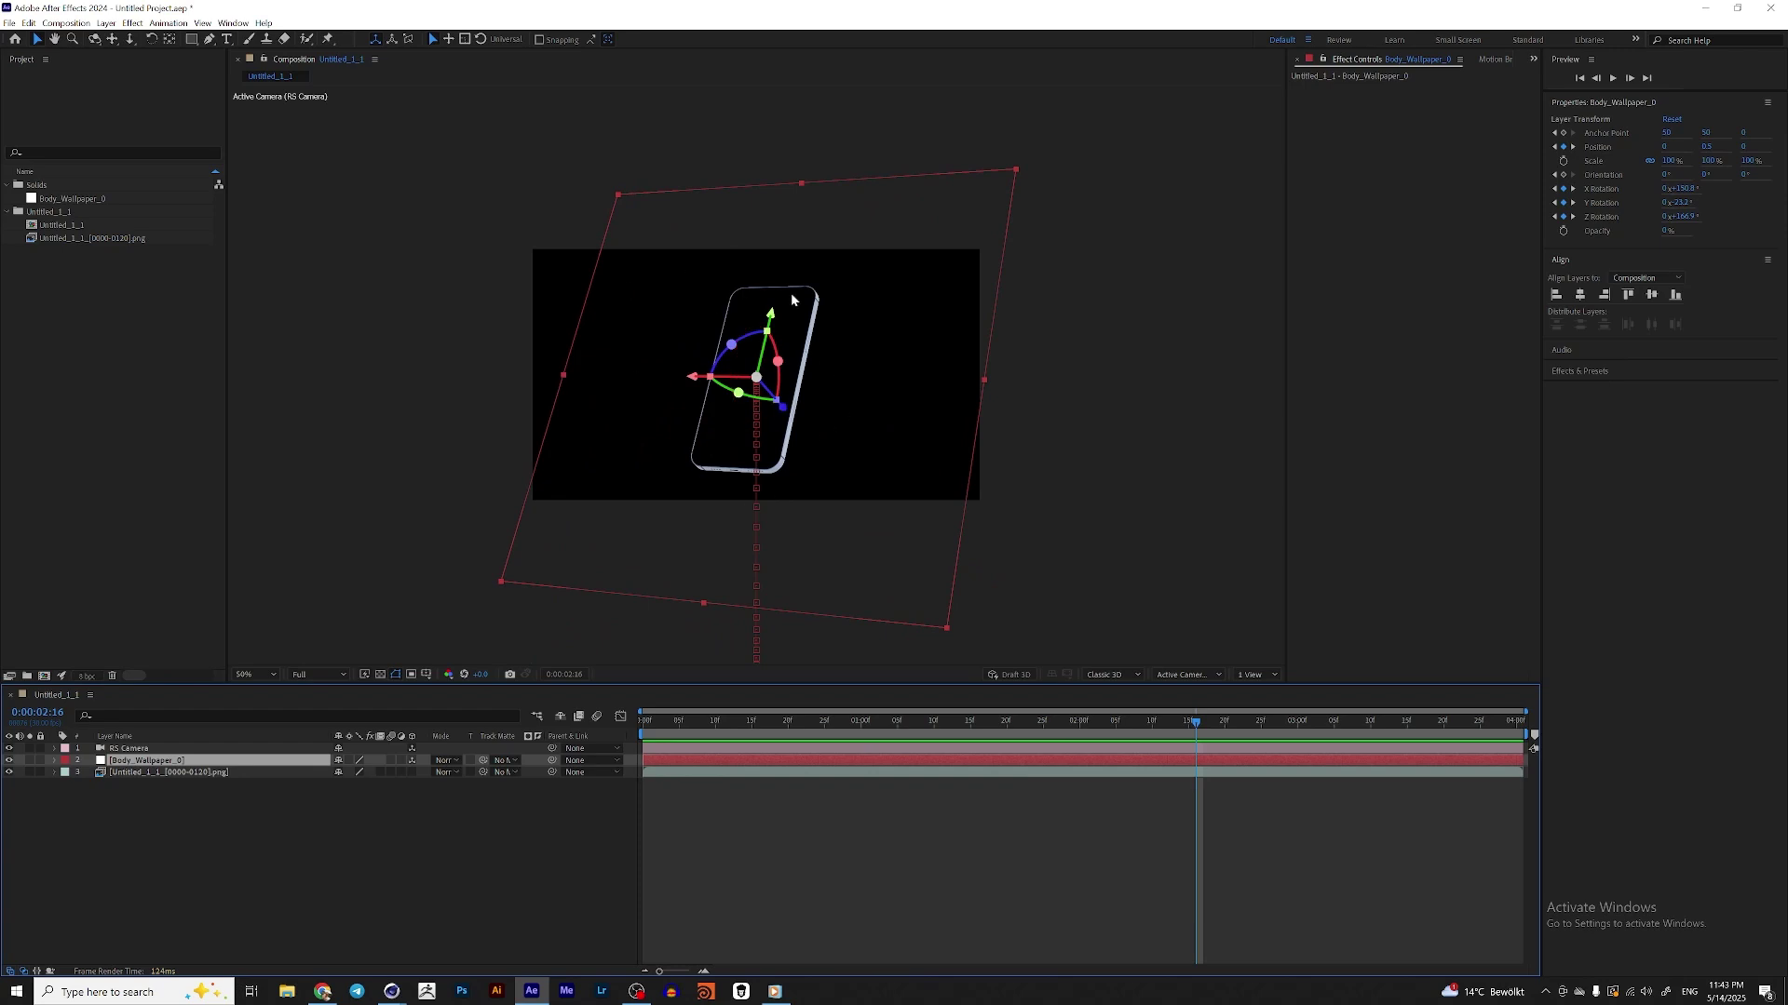
pyautogui.click(130, 348)
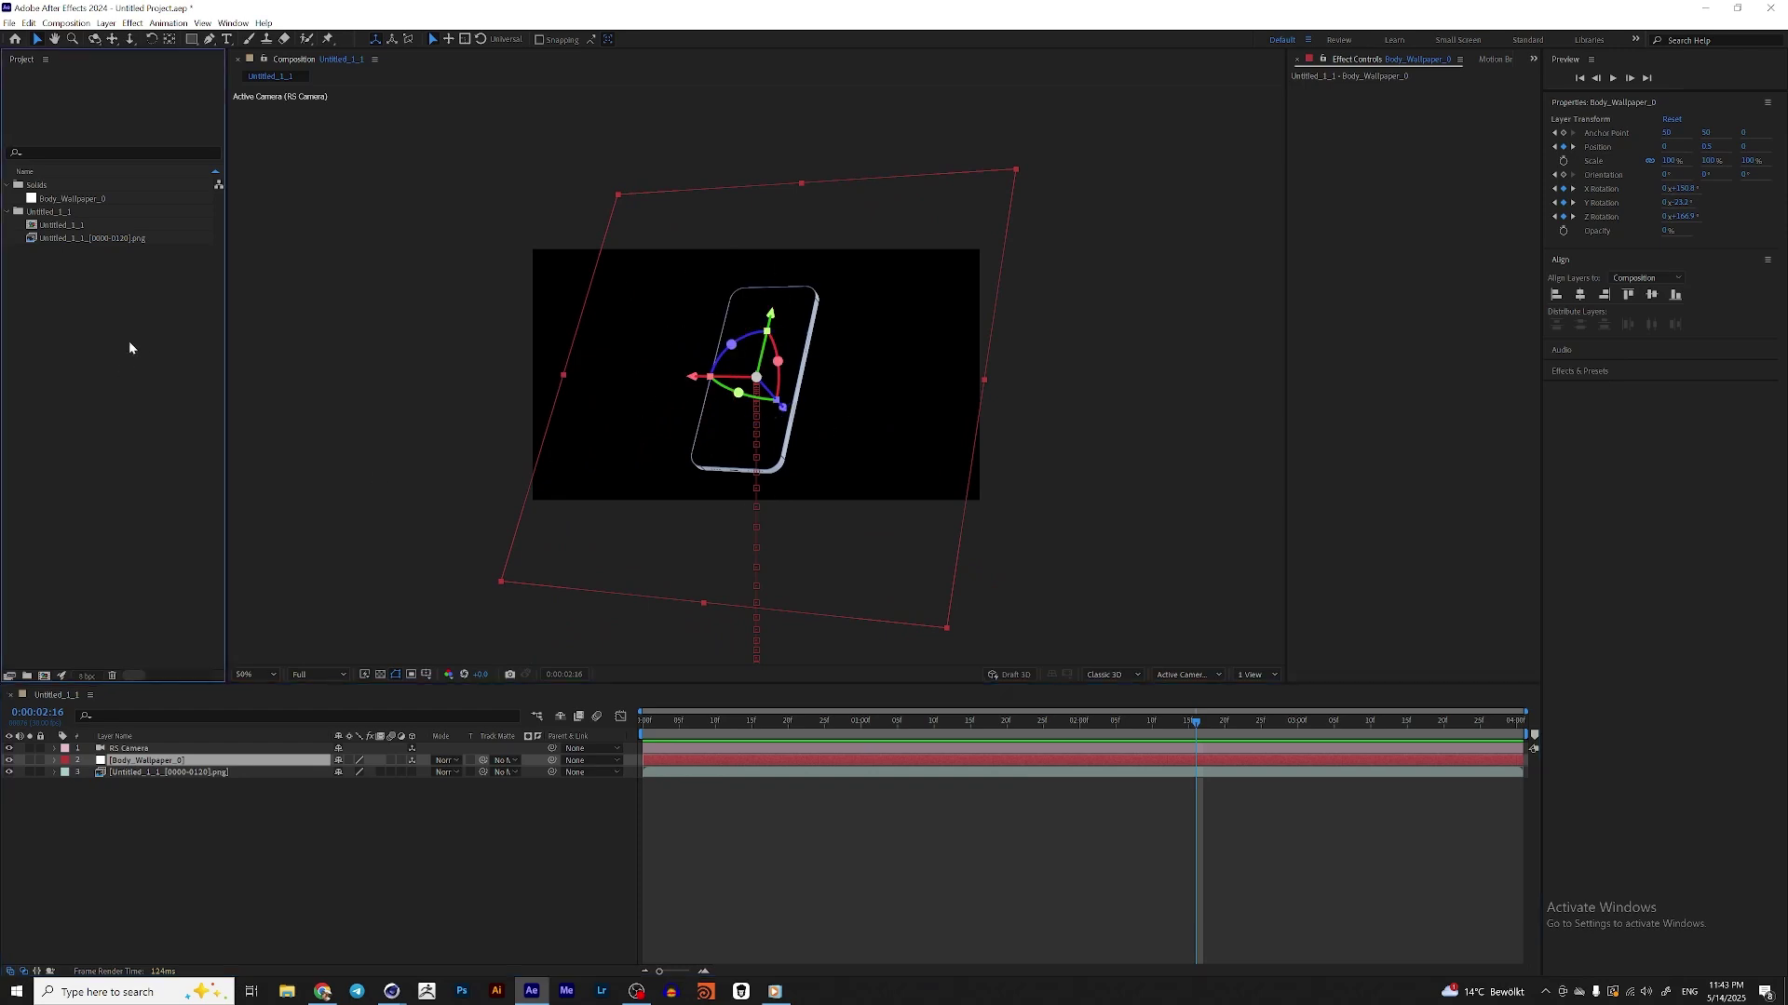
pyautogui.doubleClick(211, 395)
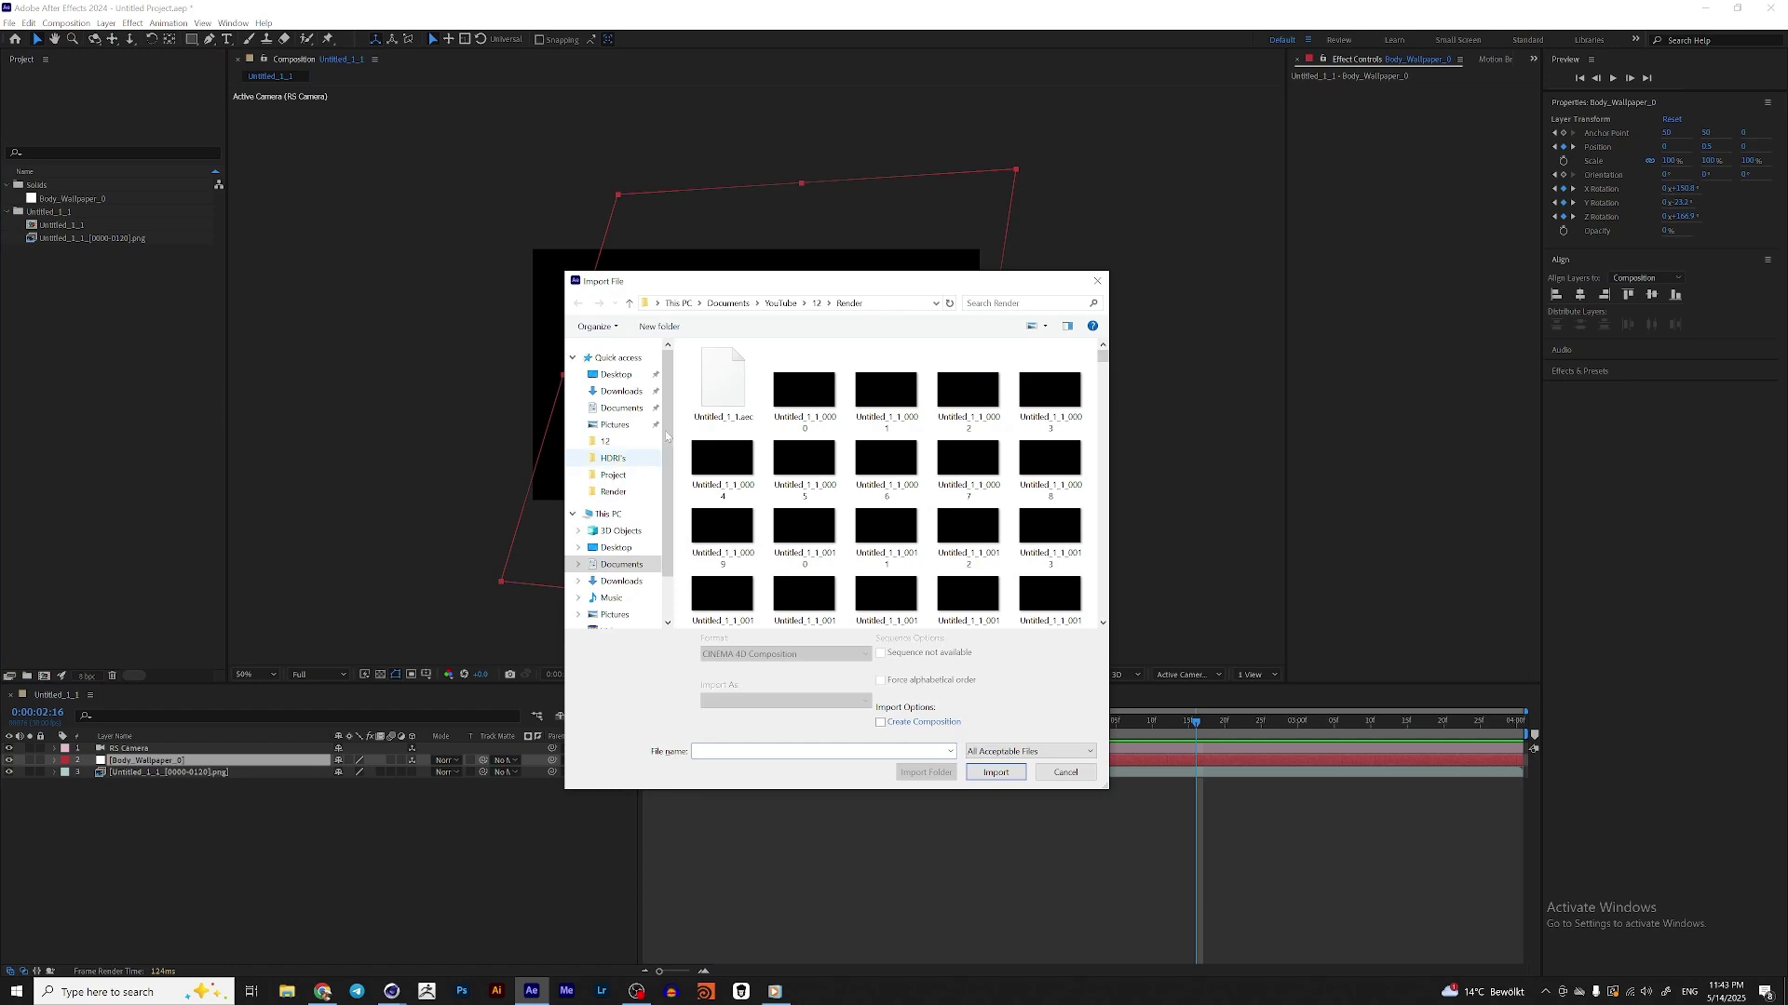
pyautogui.click(817, 305)
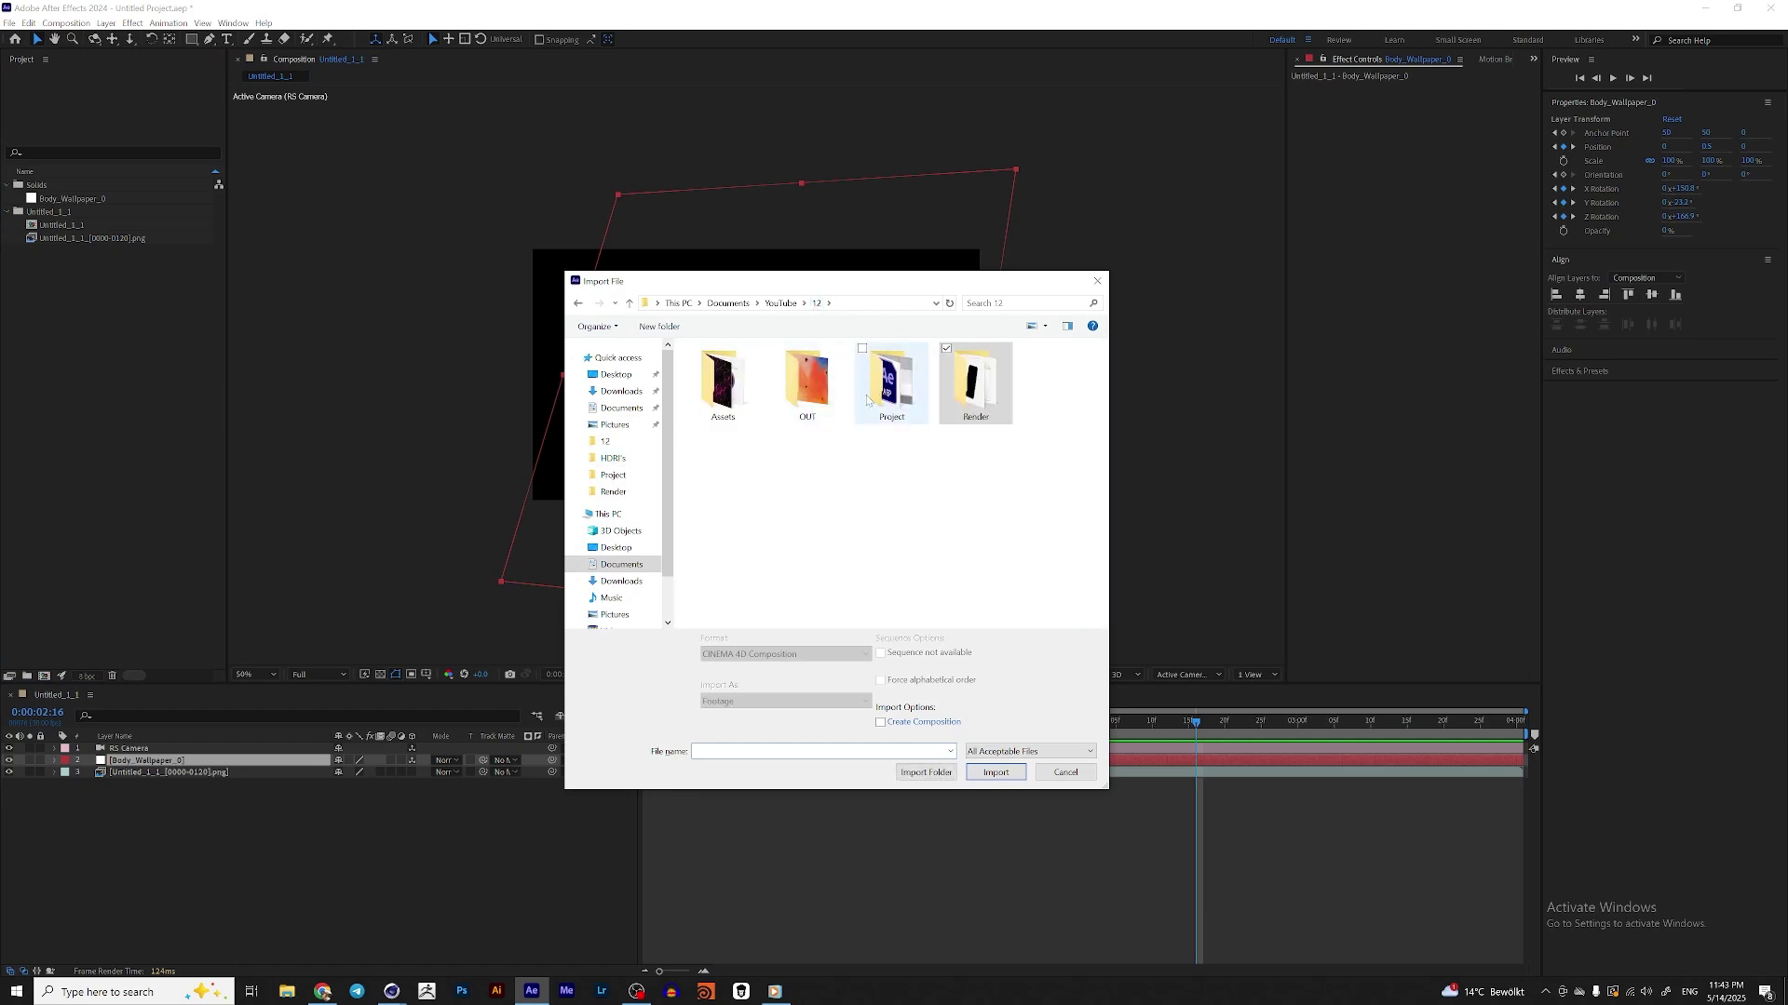
pyautogui.doubleClick(831, 384)
pyautogui.click(629, 304)
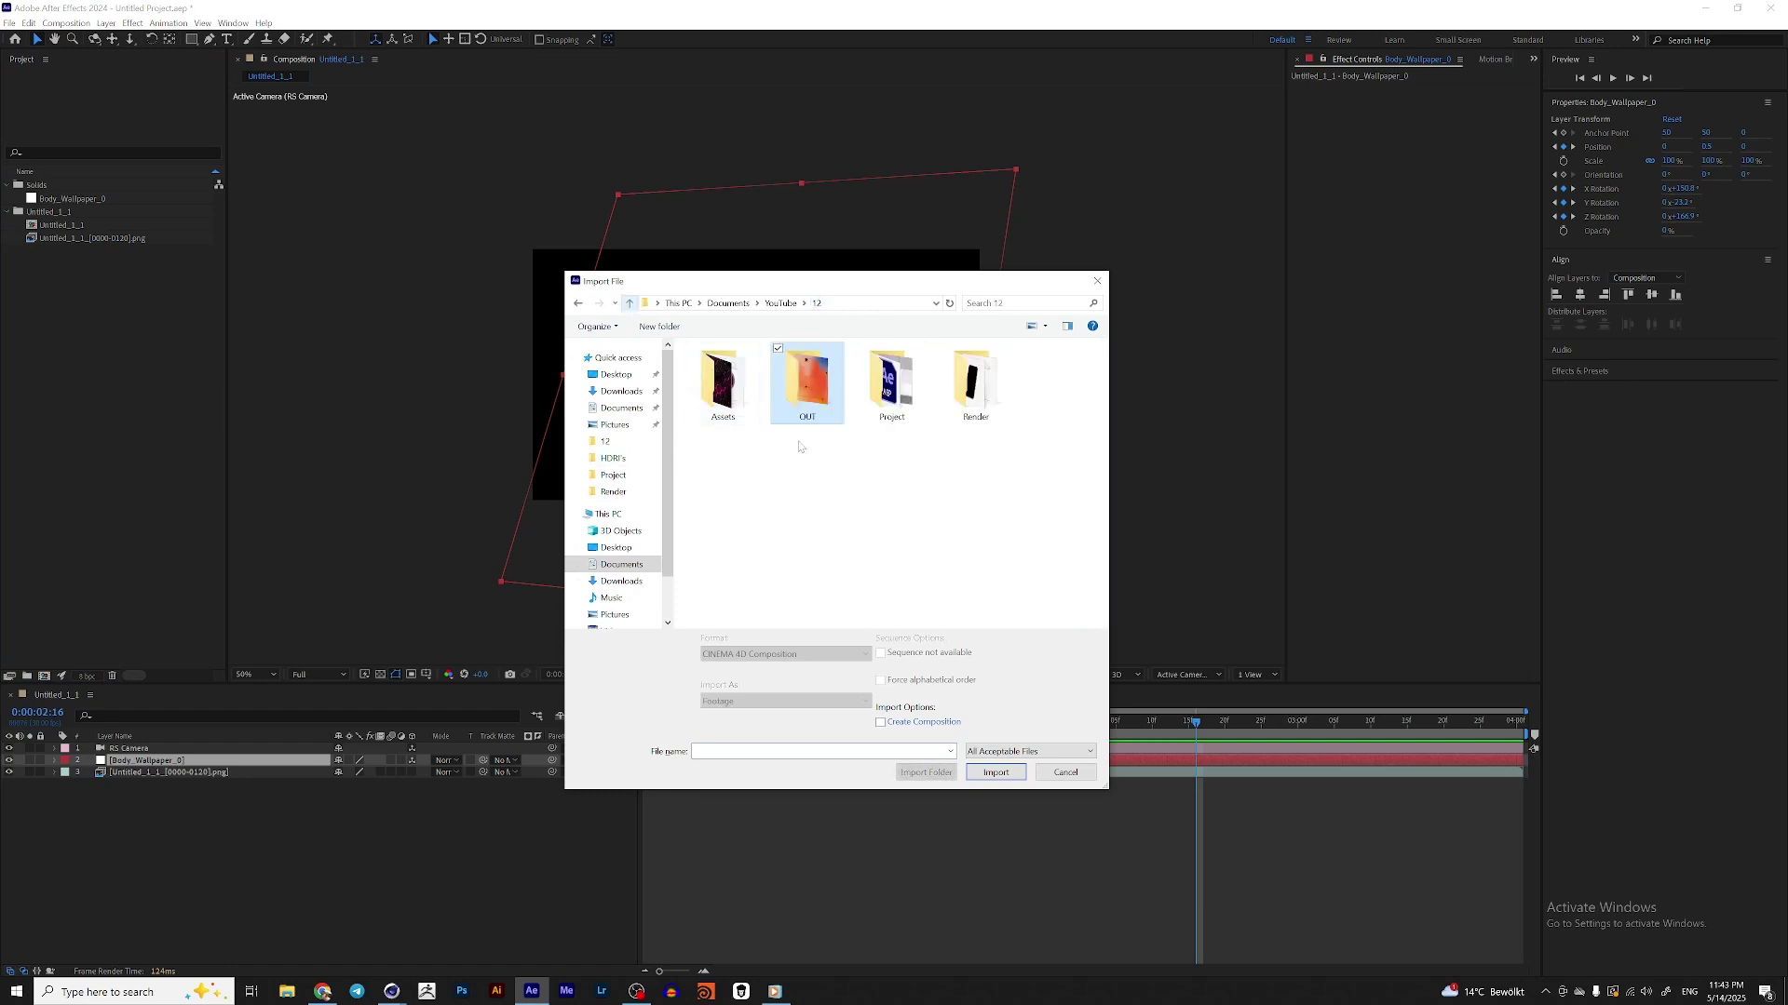
pyautogui.doubleClick(728, 389)
pyautogui.click(724, 386)
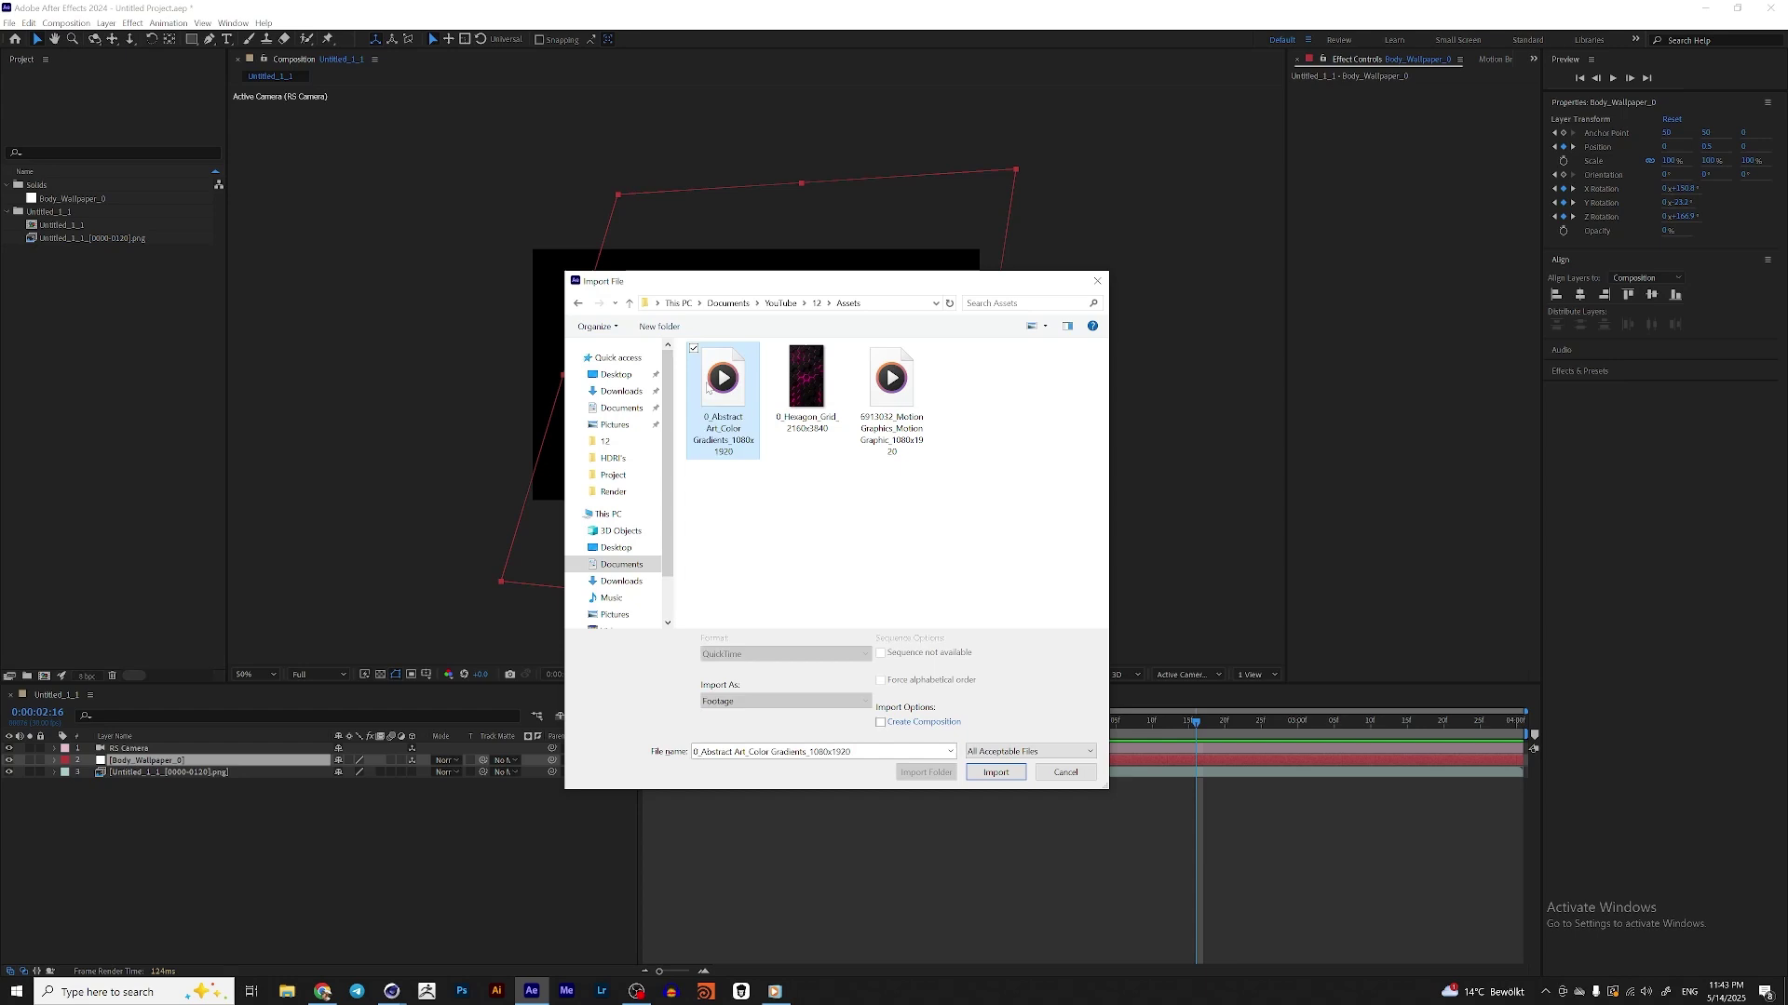
pyautogui.click(996, 773)
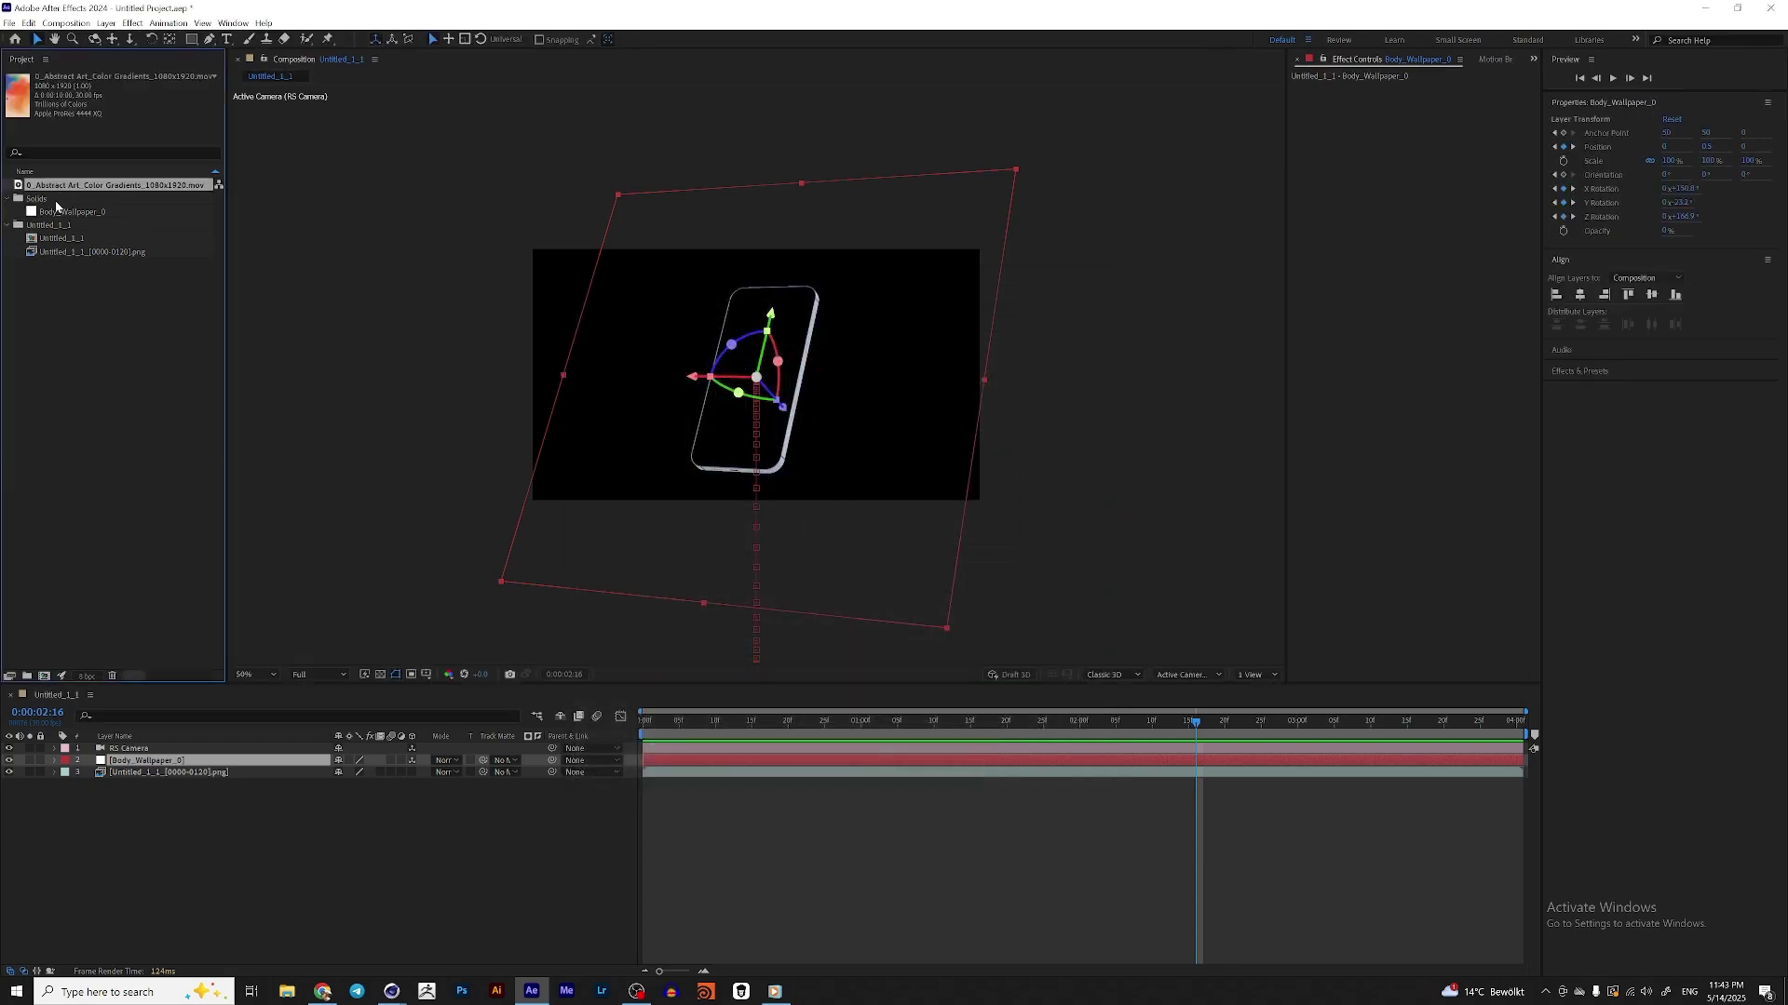
# - Create a composition from the Abstract Art clip and add it as a 3D layer at the top of Untitled_1_1
pyautogui.moveTo(57, 186); pyautogui.dragTo(44, 676)
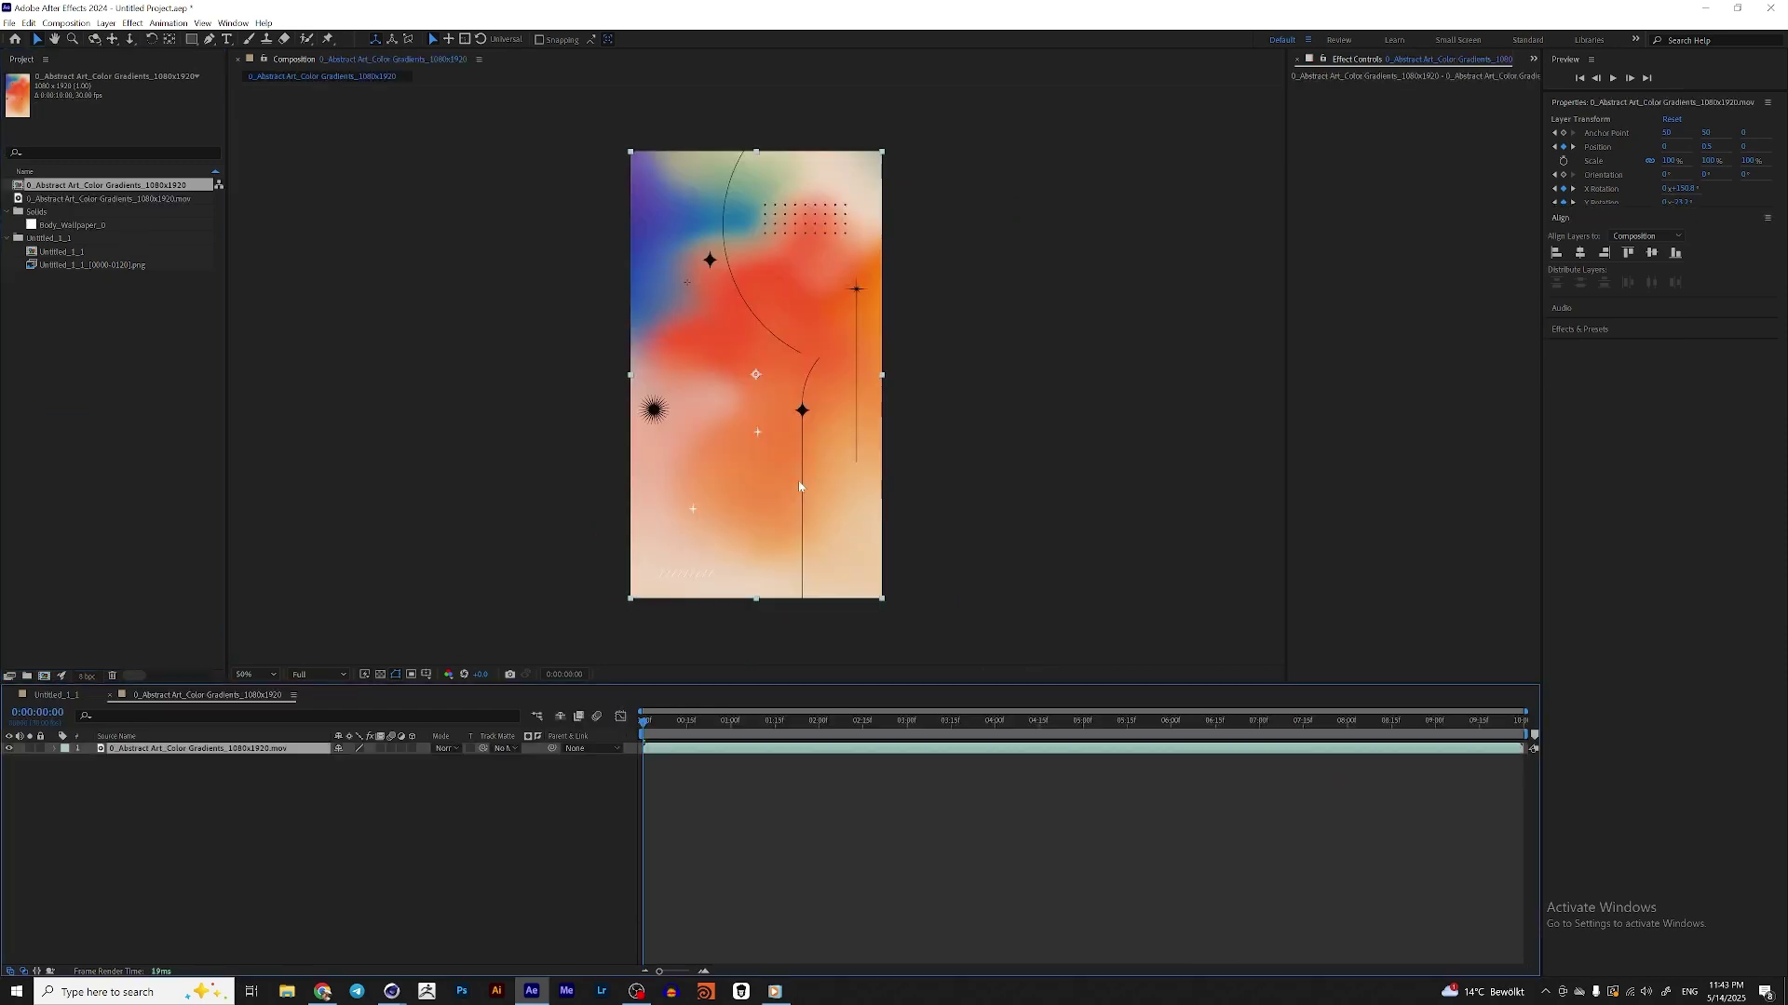
pyautogui.click(62, 694)
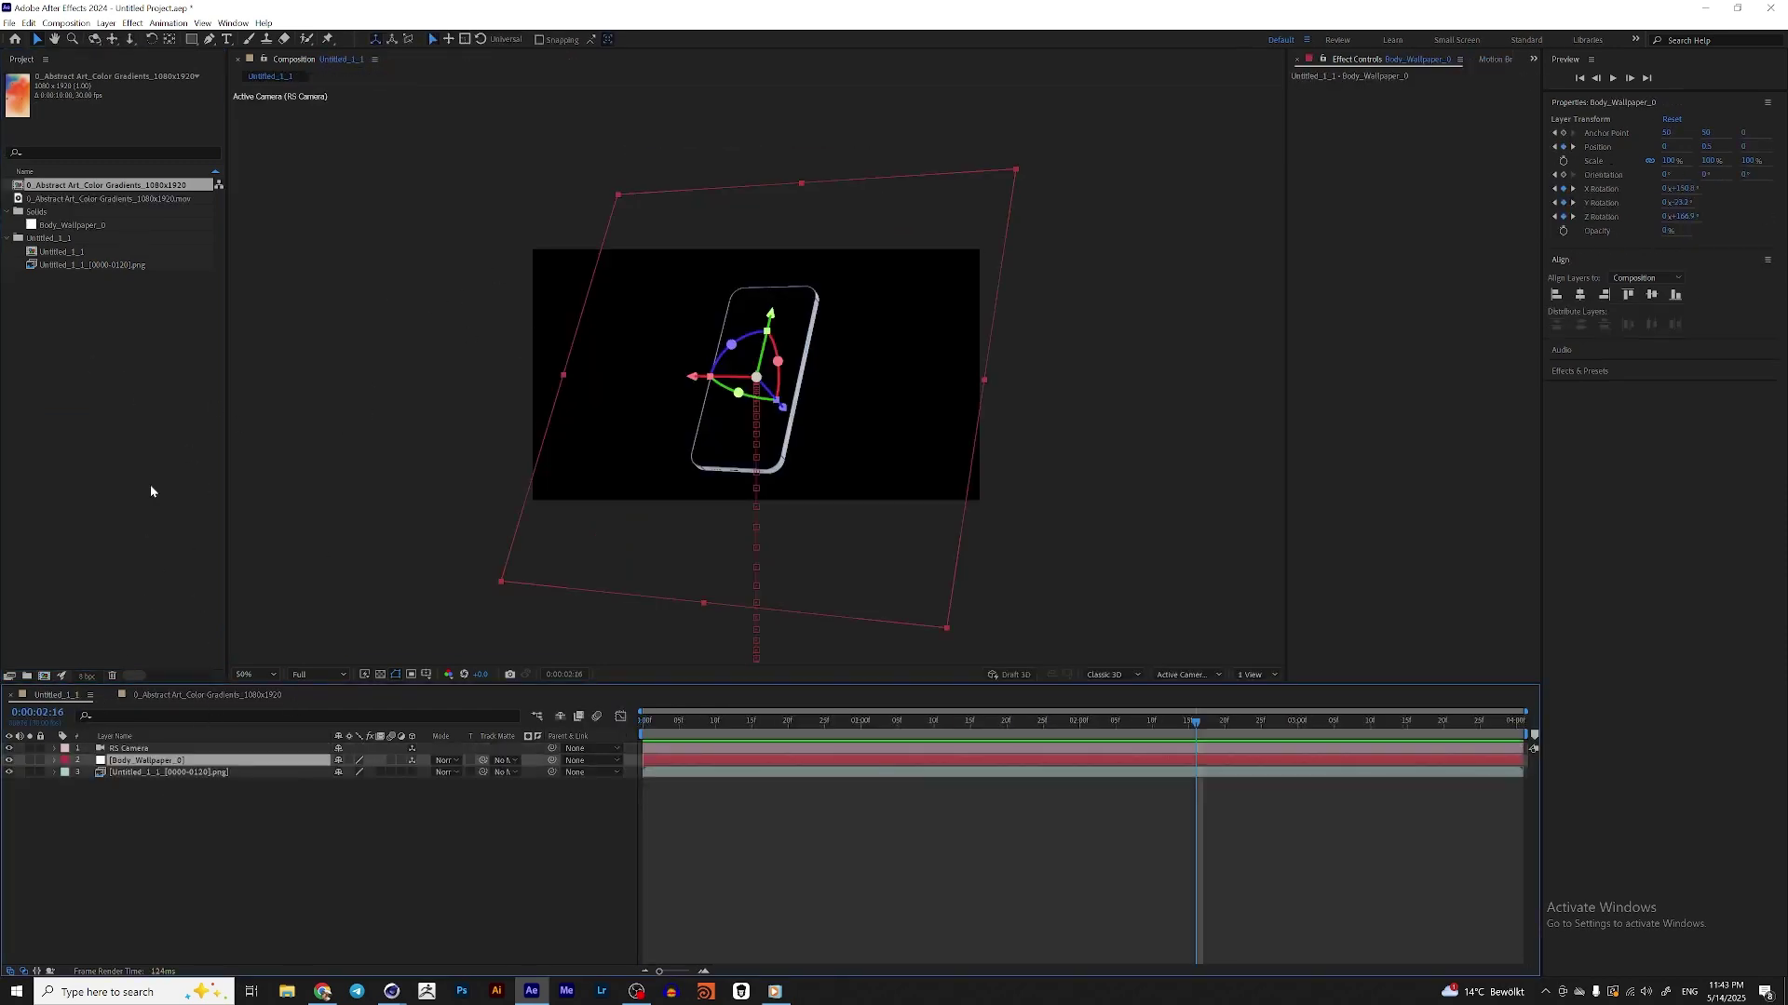
pyautogui.moveTo(63, 189); pyautogui.dragTo(248, 728)
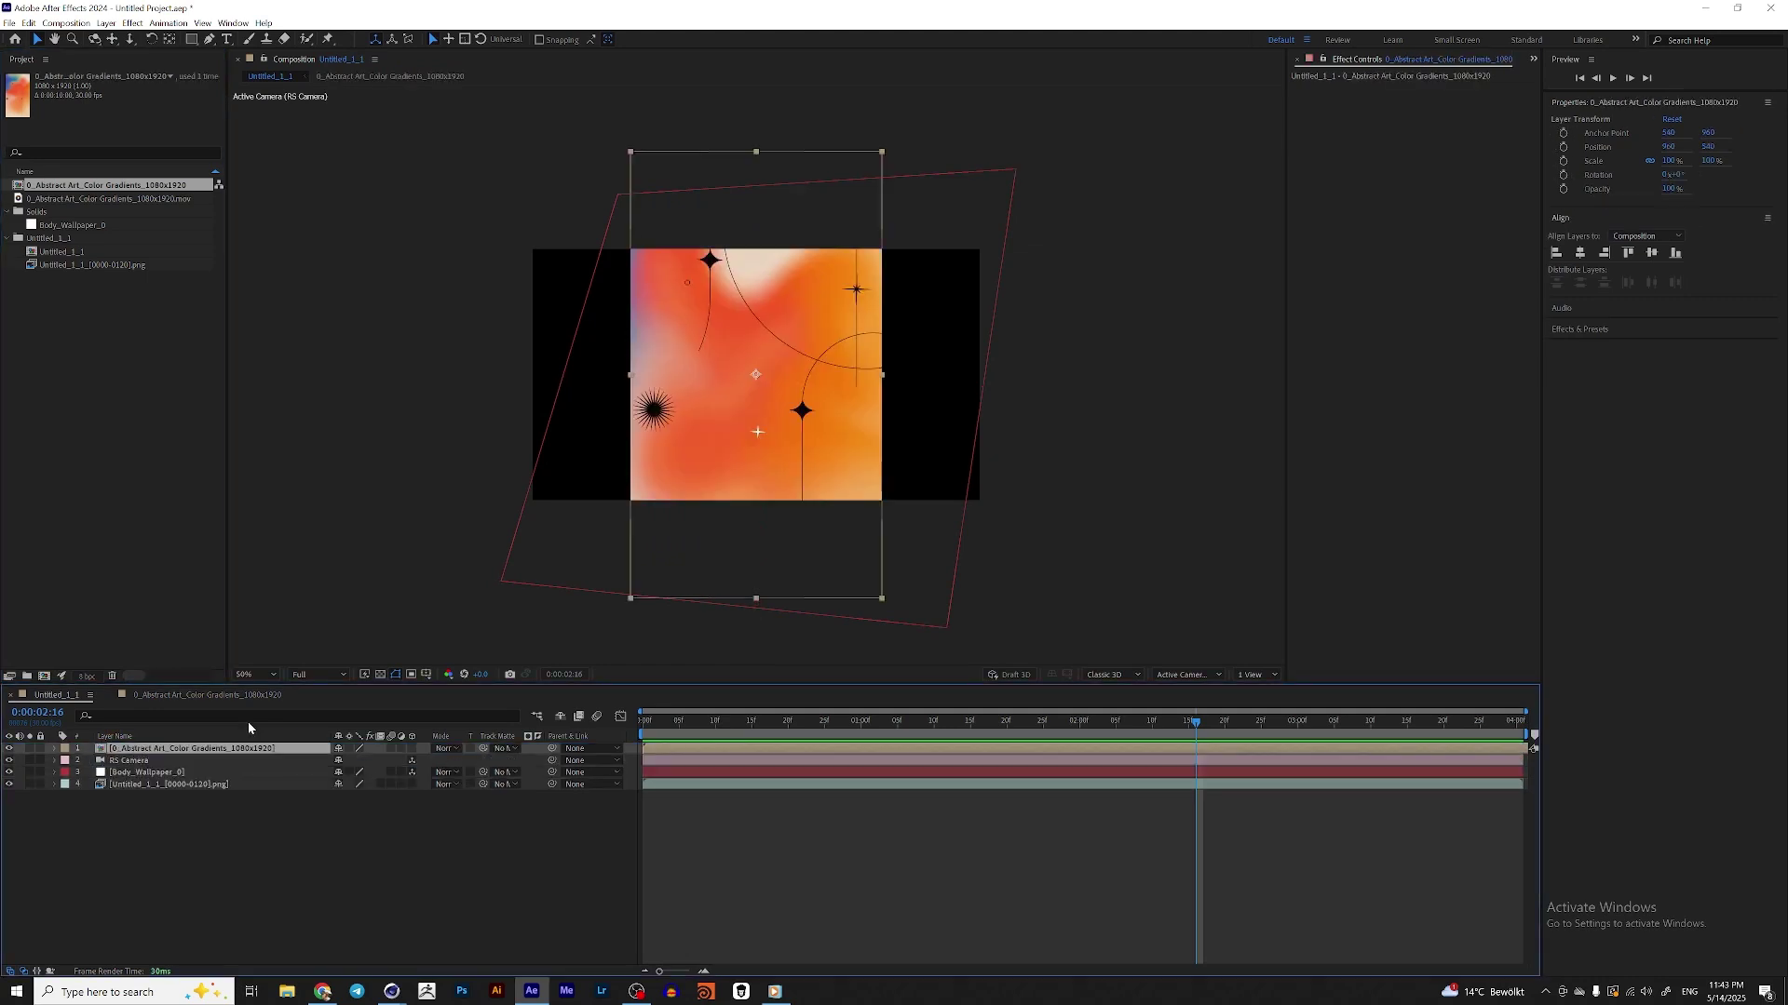
pyautogui.click(412, 750)
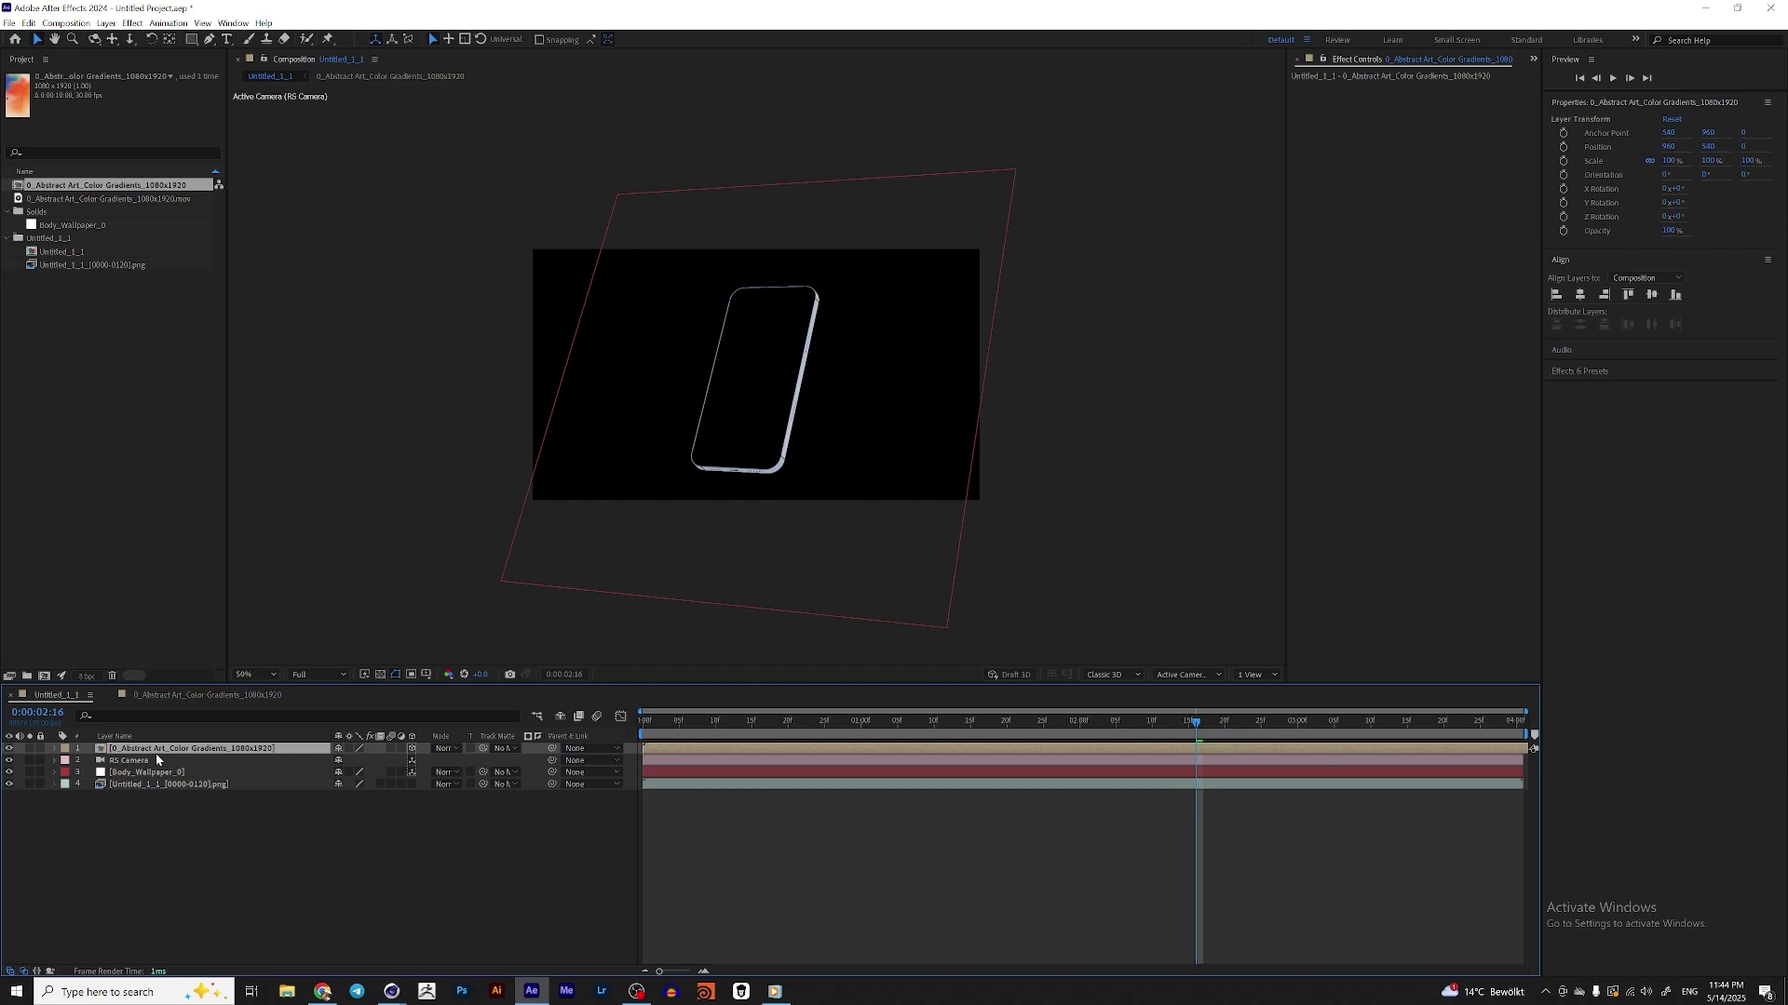
# - Reveal the position, orientation and rotation properties of the Abstract Art and Body_Wallpaper_0 layers
pyautogui.press('p')
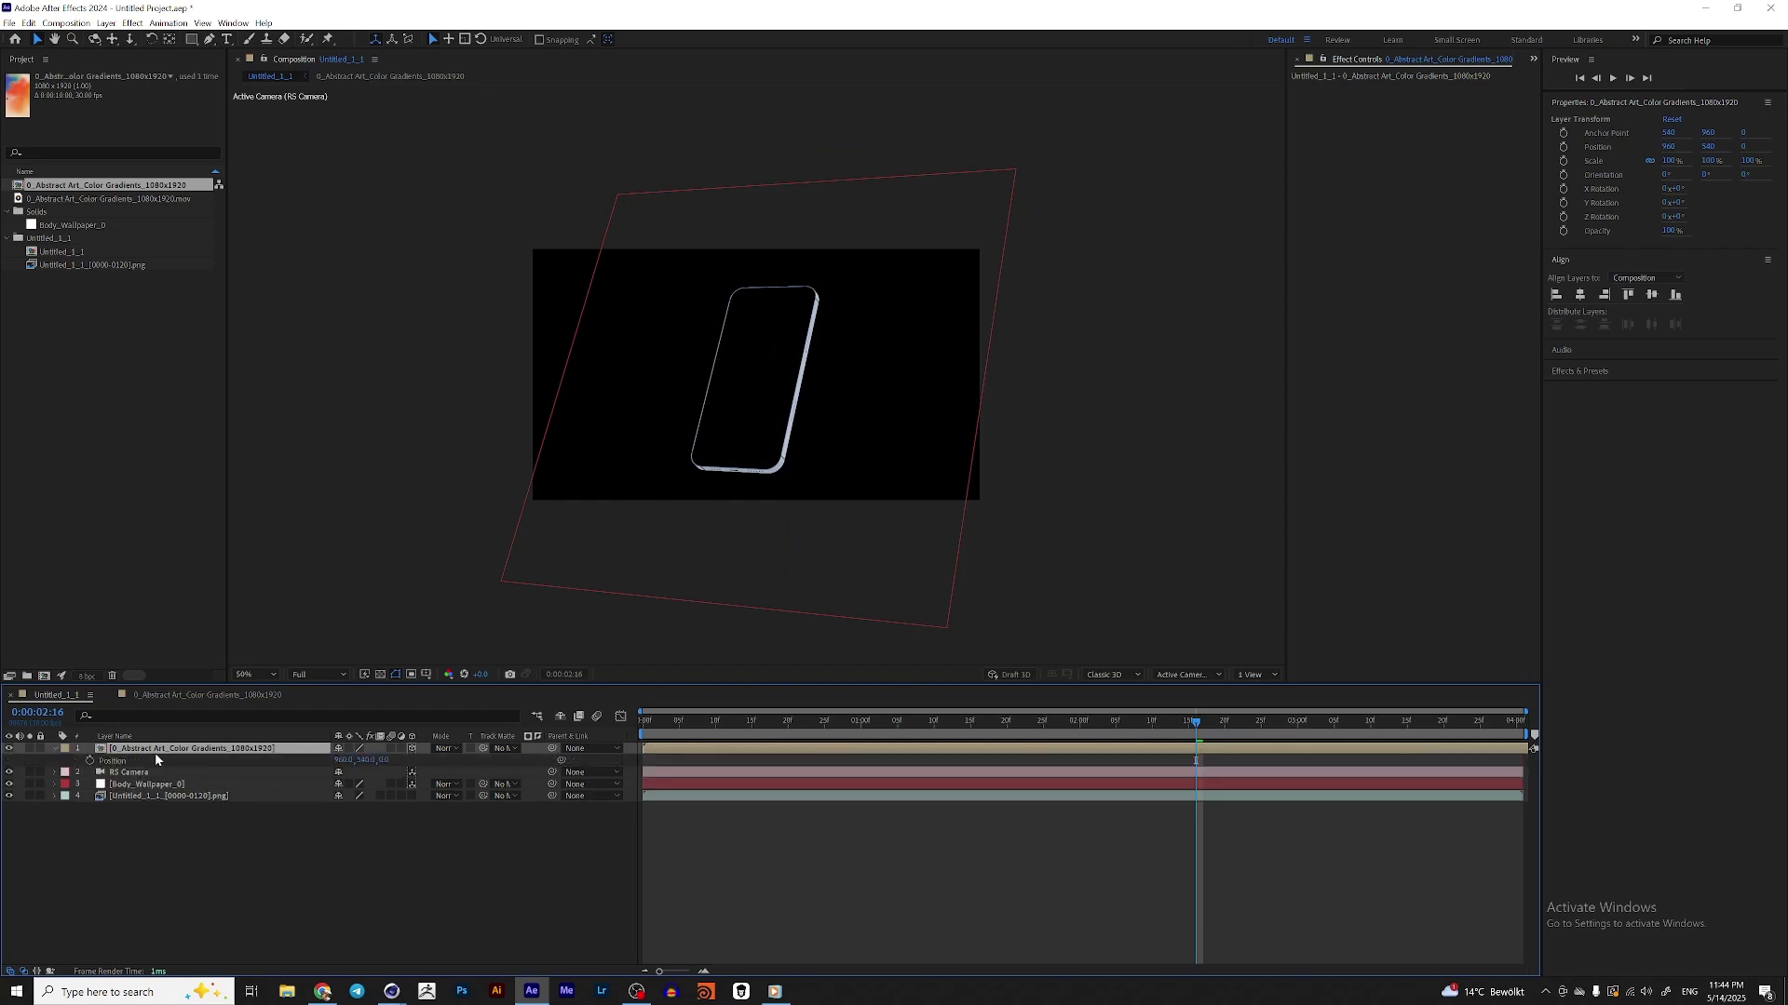
pyautogui.hotkey('shift', 'r')
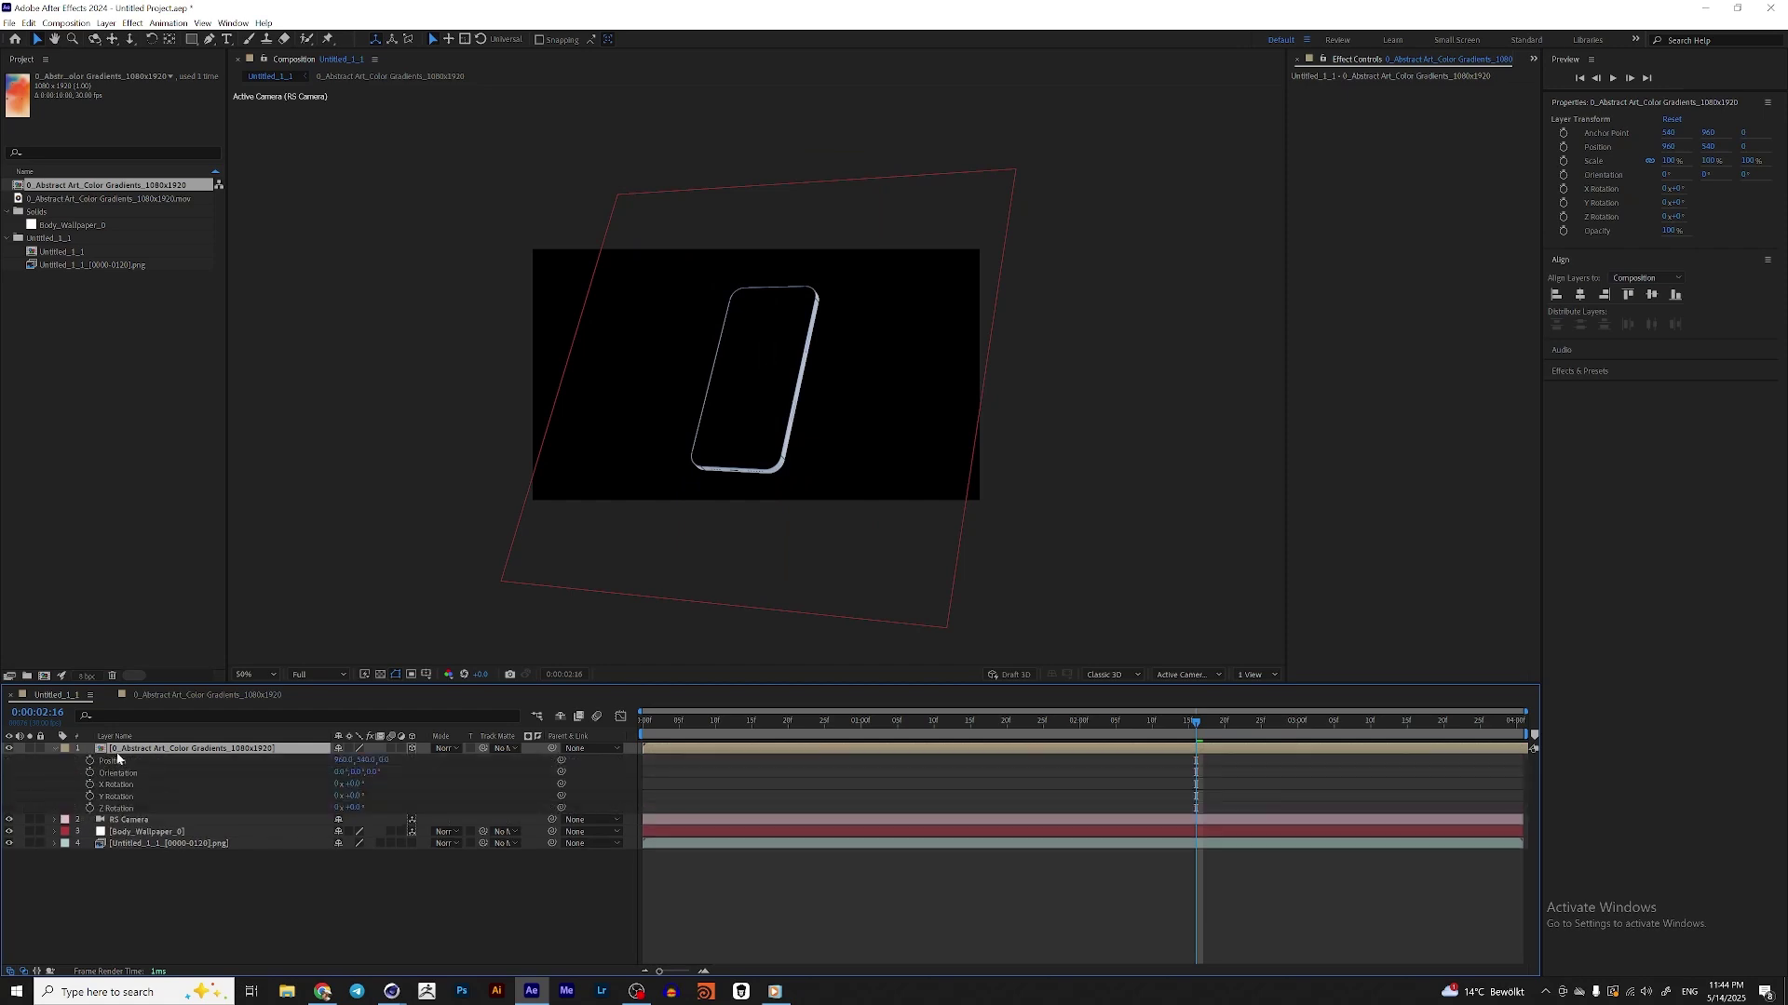
pyautogui.click(177, 832)
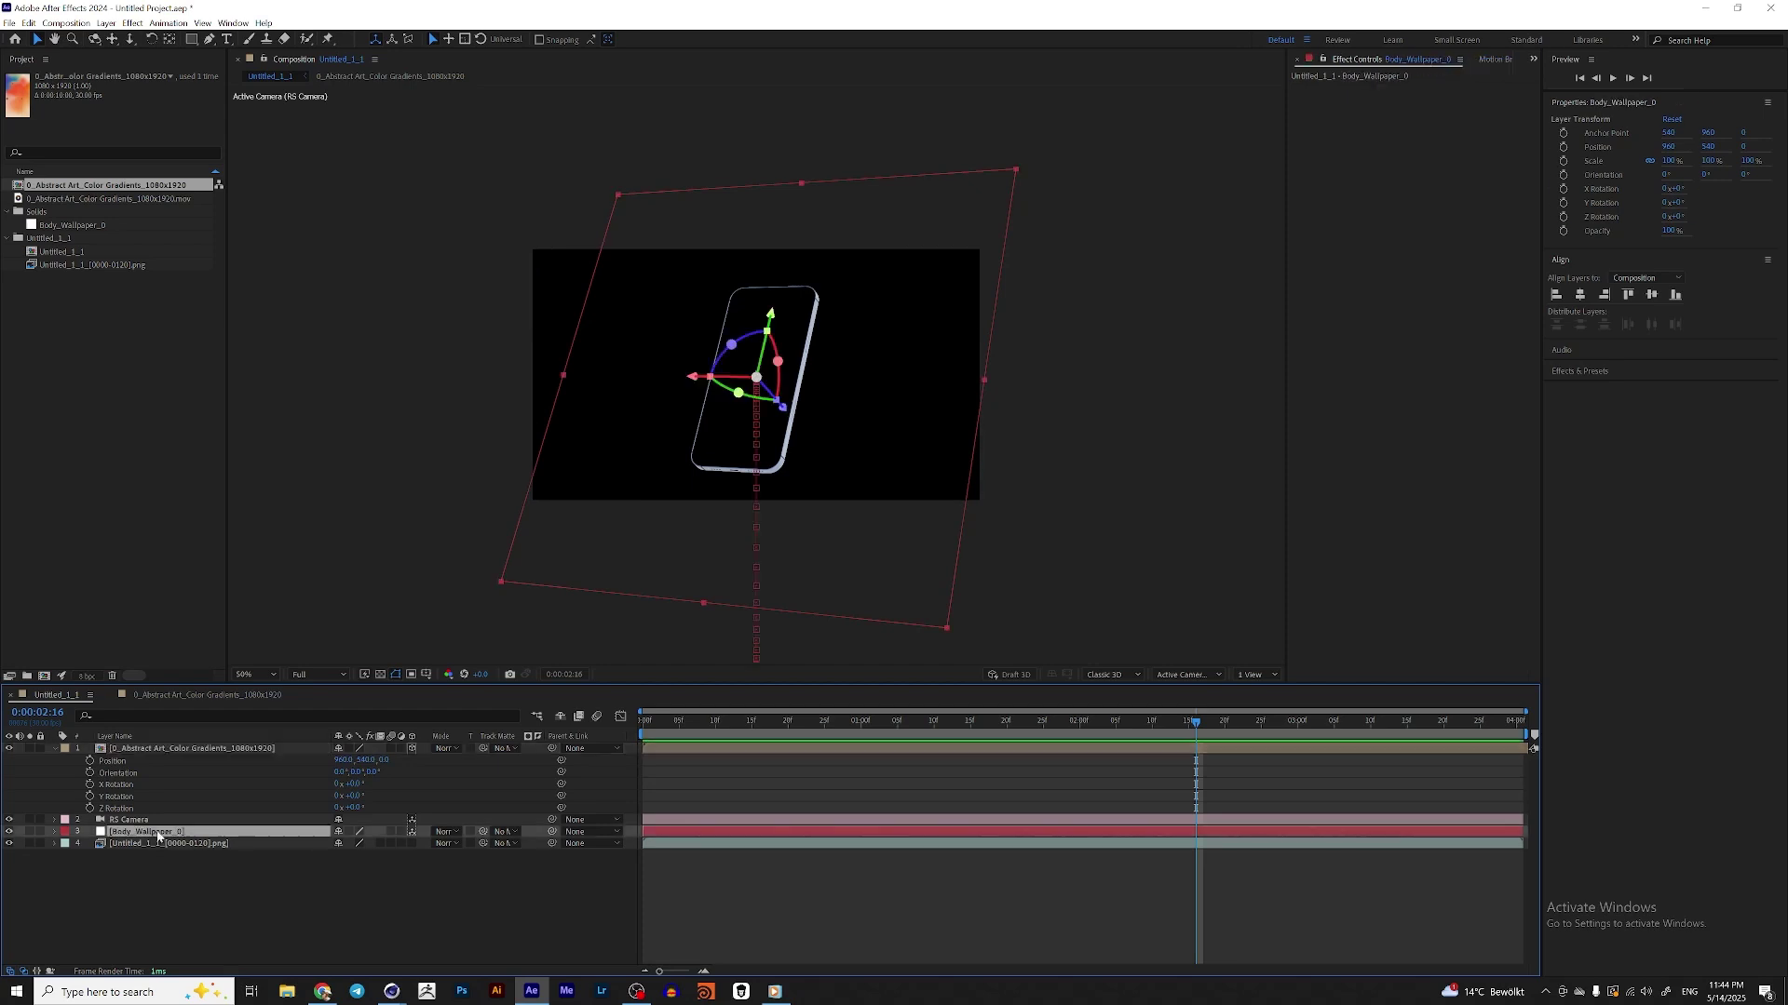
pyautogui.press('p')
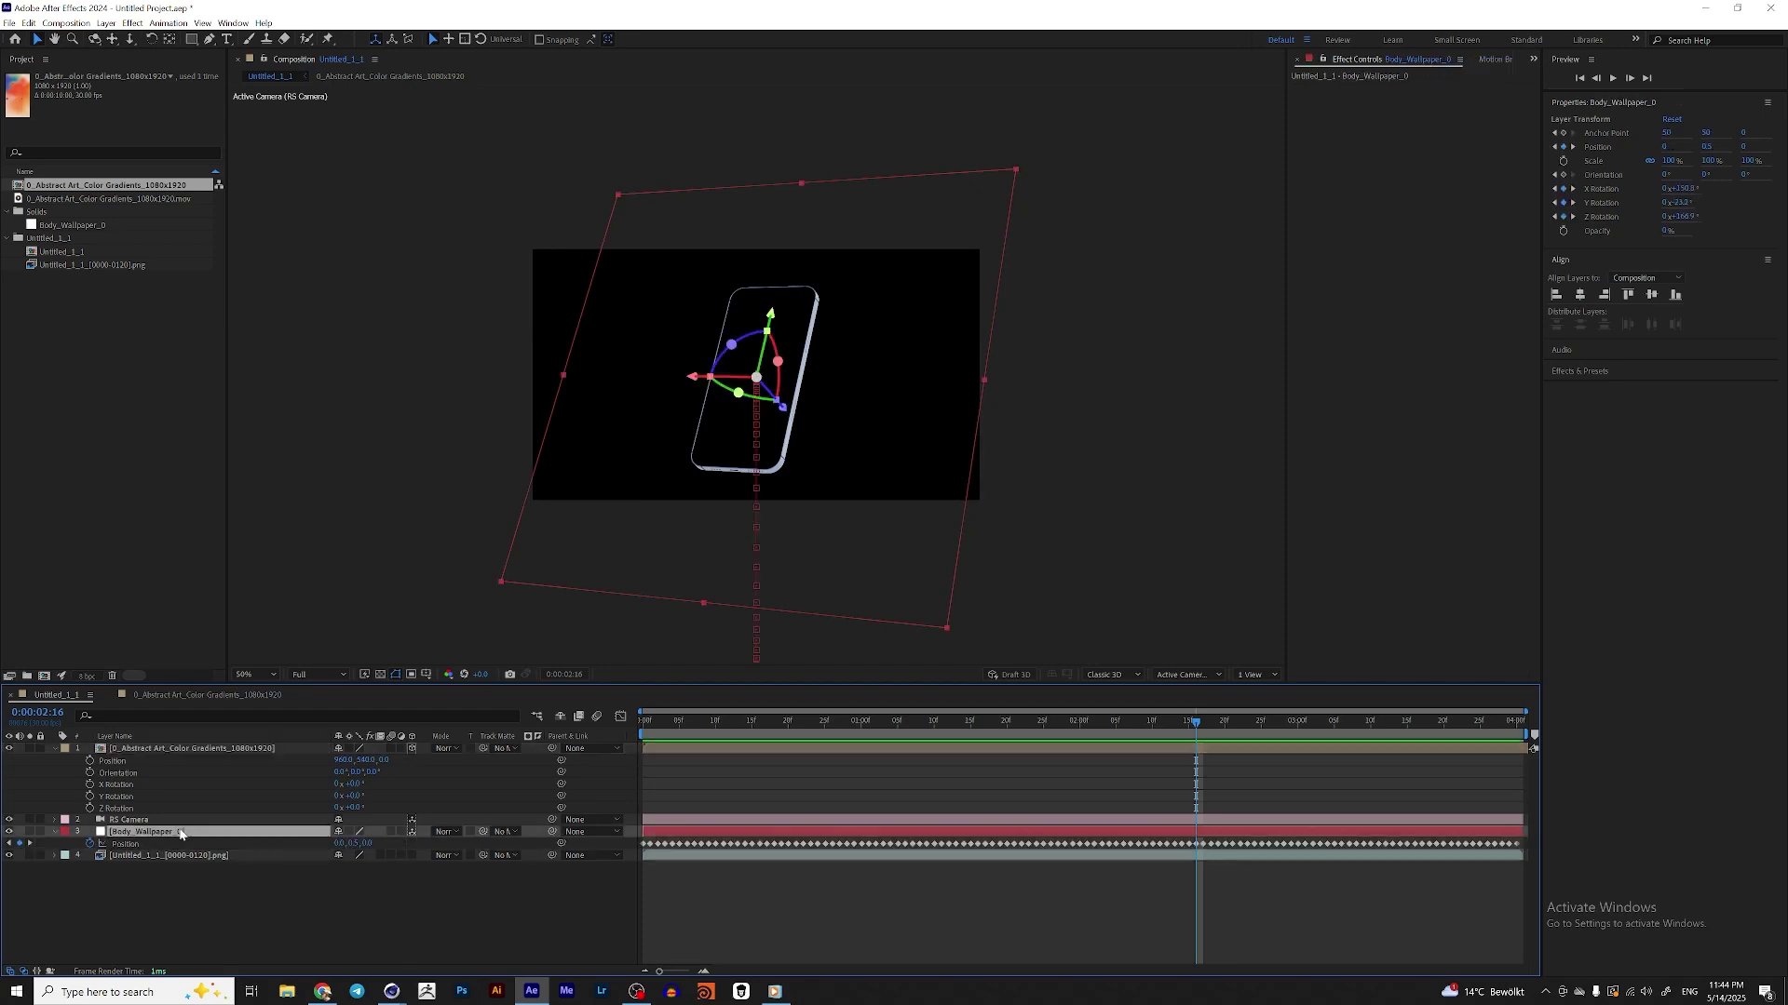
pyautogui.hotkey('shift', 'r')
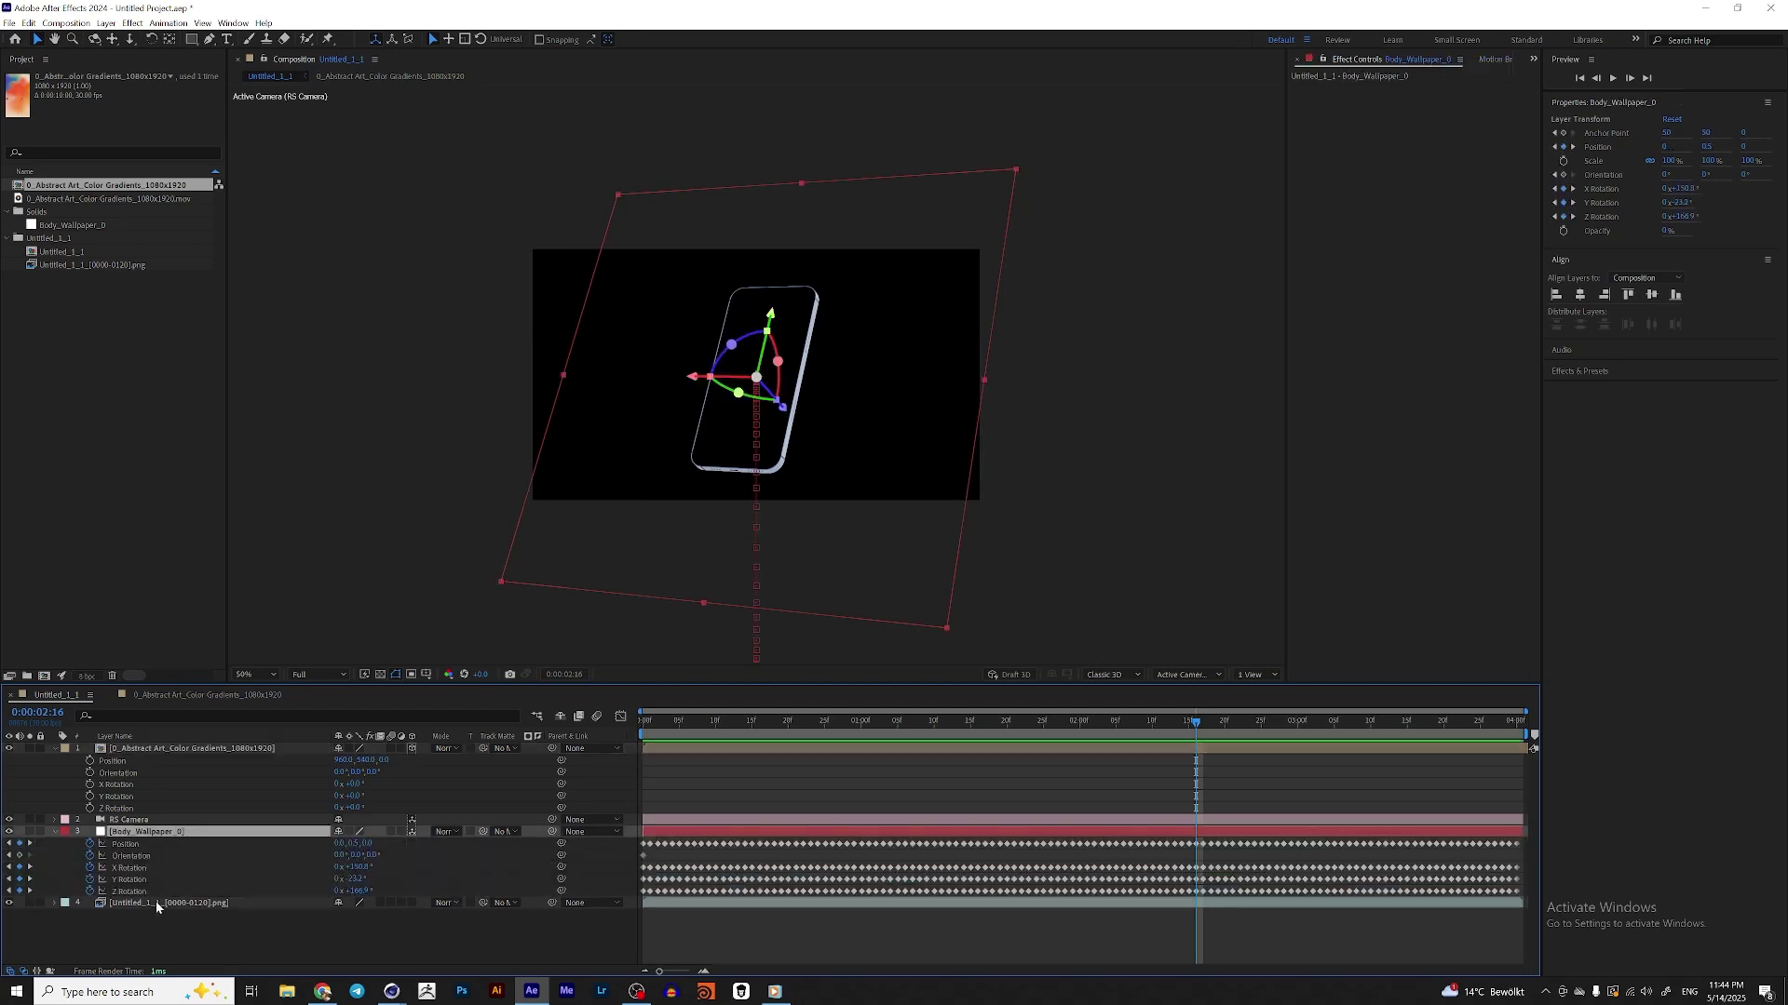
# - Link the Abstract Art layer's position, orientation and X, Y, Z rotation to the matching Body_Wallpaper_0 properties, and preview the motion
pyautogui.click(117, 761)
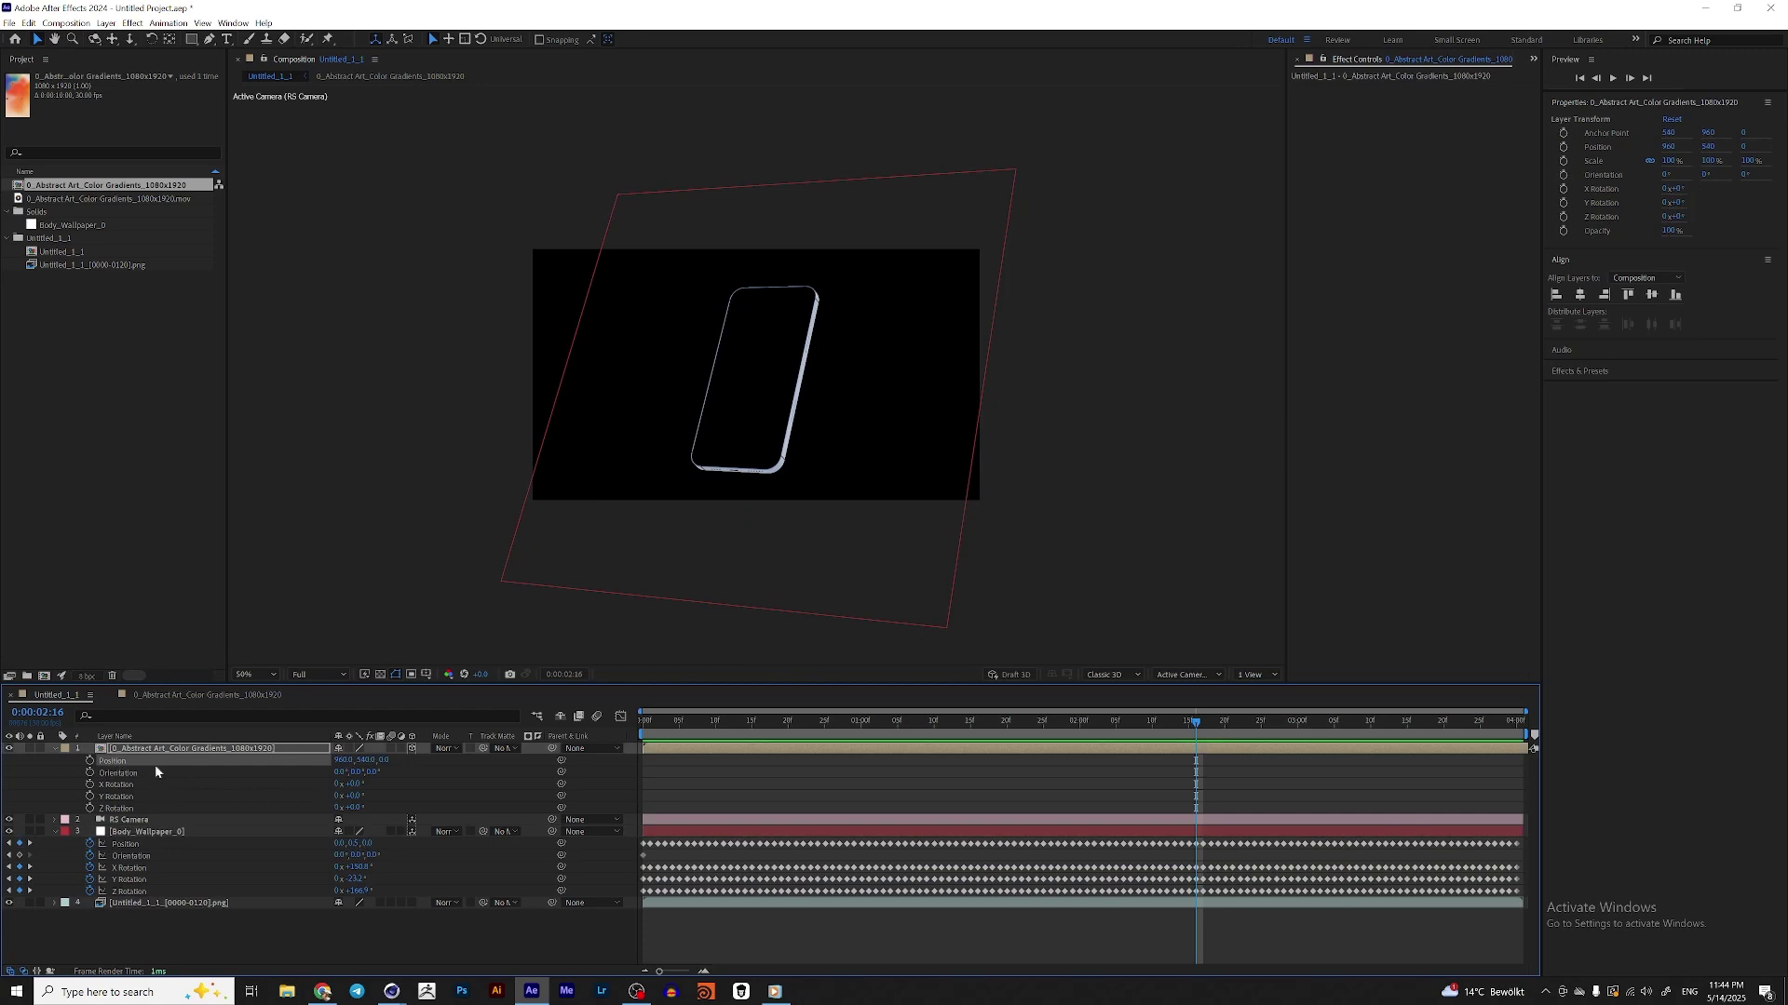
pyautogui.click(125, 843)
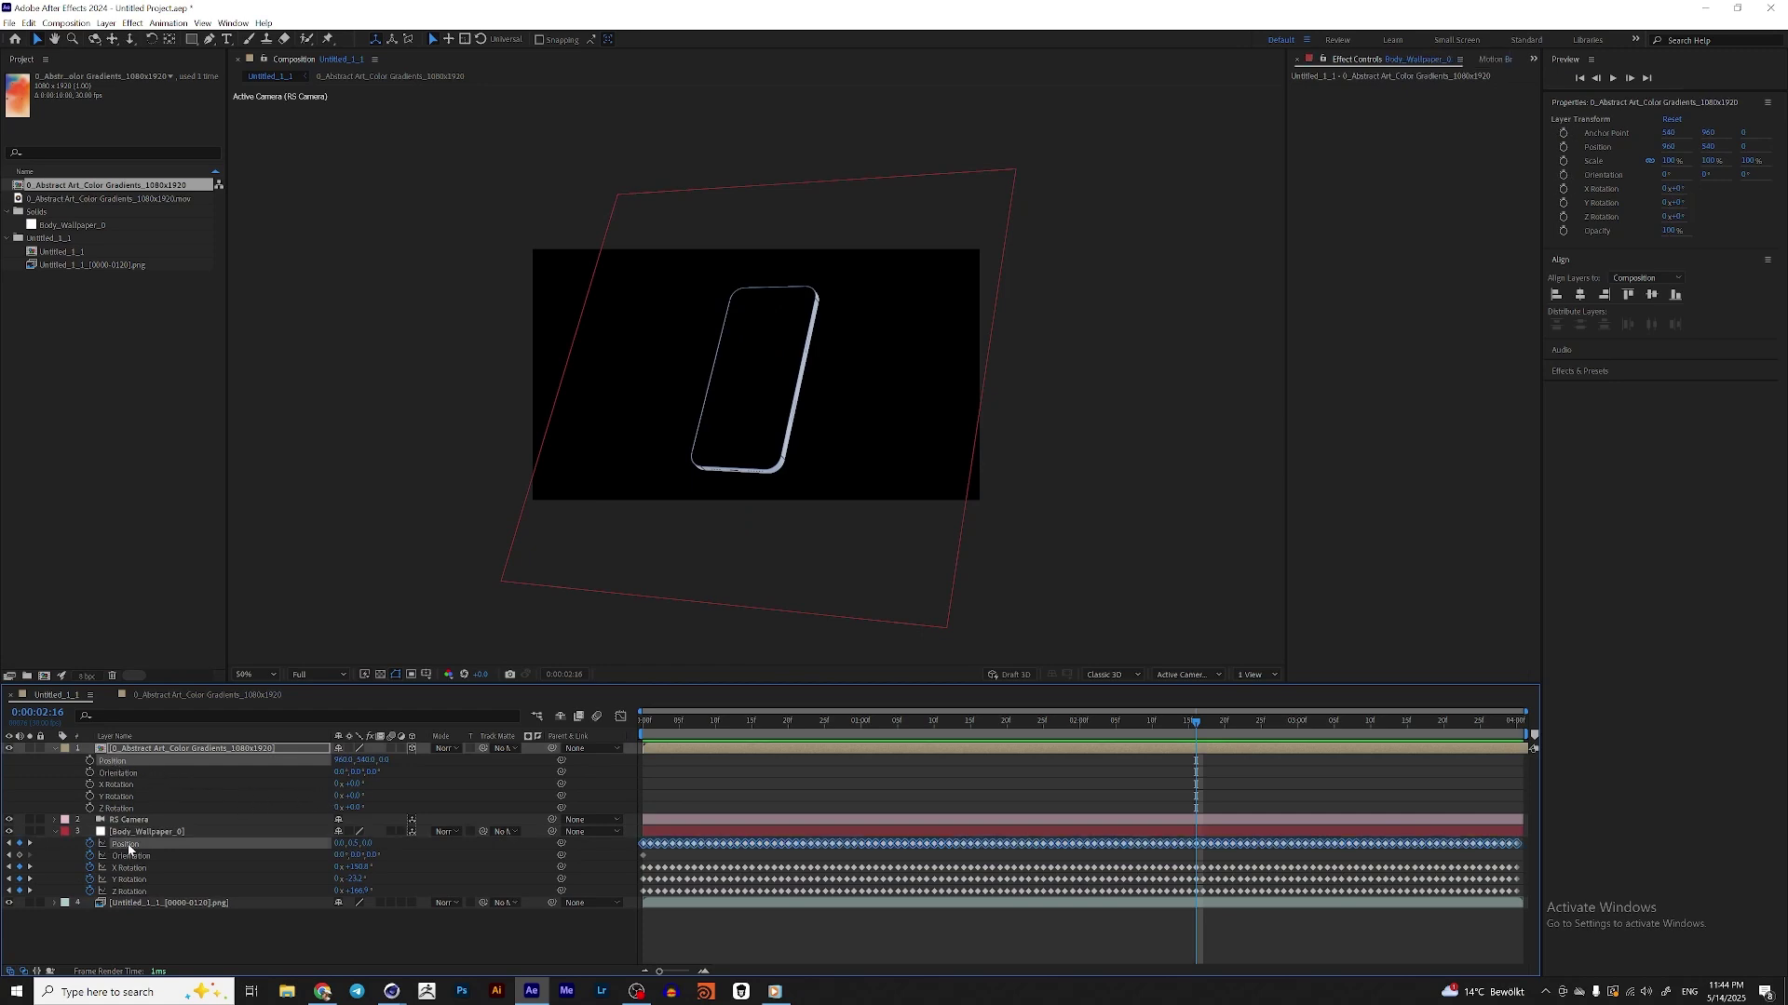
pyautogui.click(116, 762)
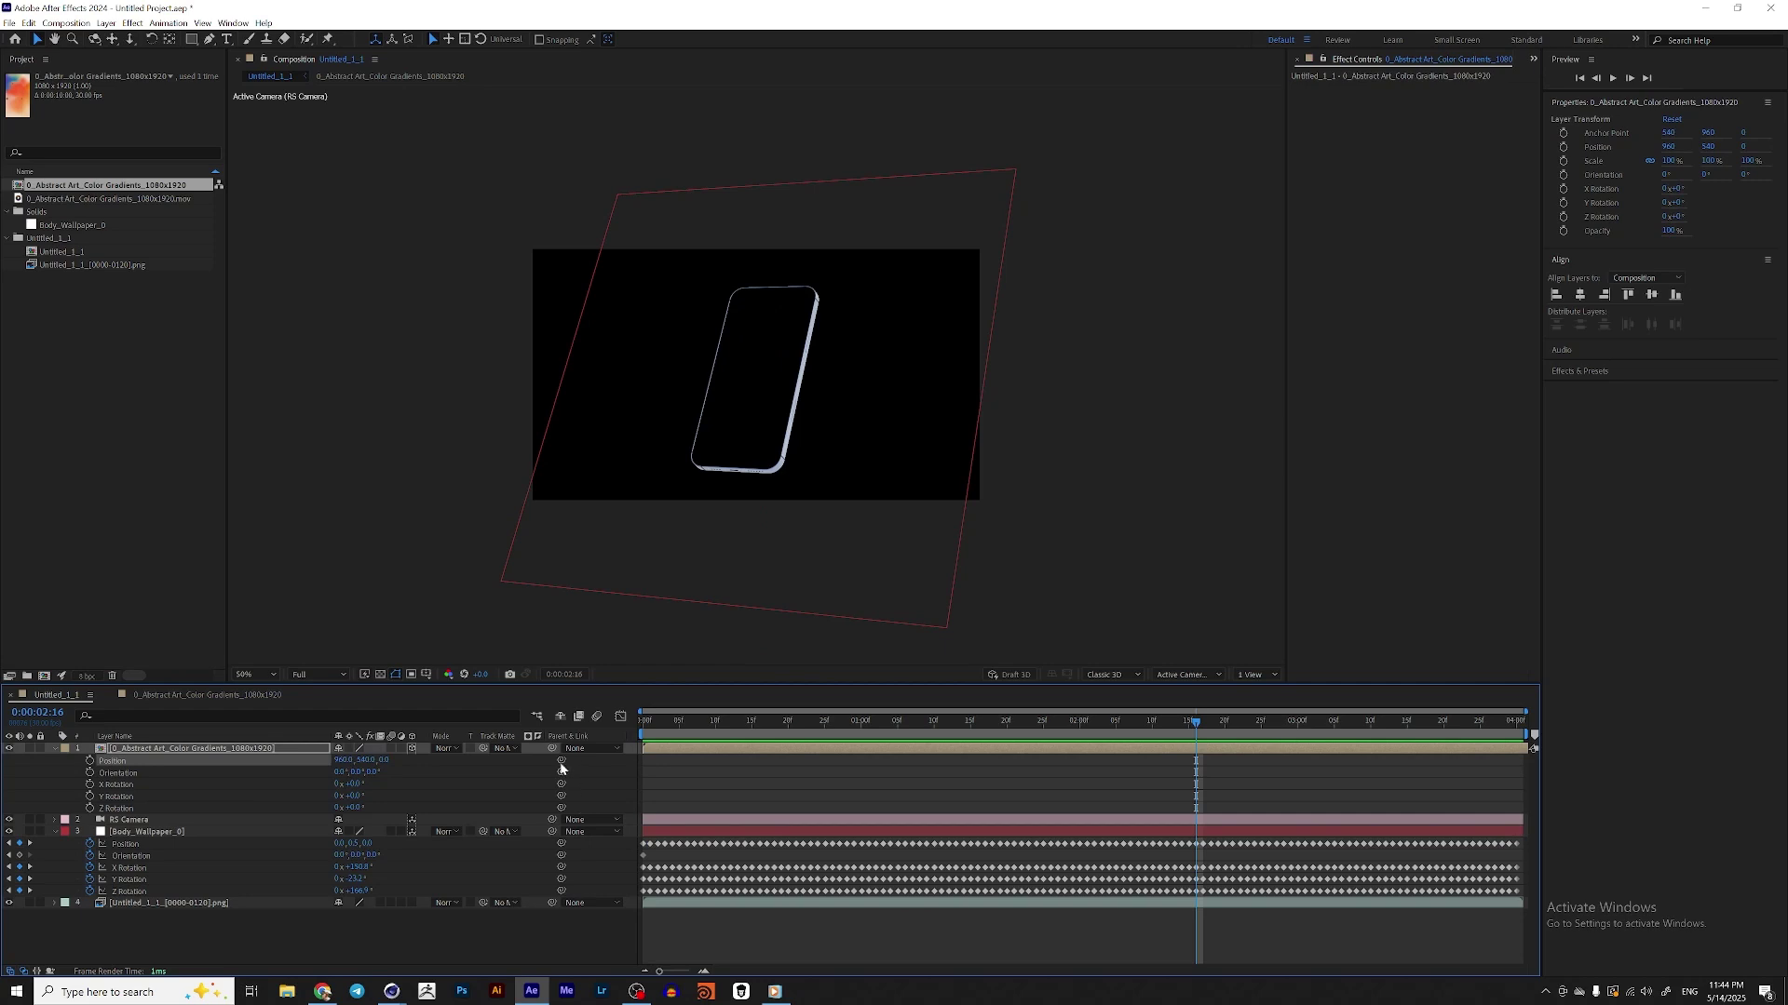
pyautogui.moveTo(560, 761); pyautogui.dragTo(148, 867)
pyautogui.moveTo(562, 797); pyautogui.dragTo(164, 890)
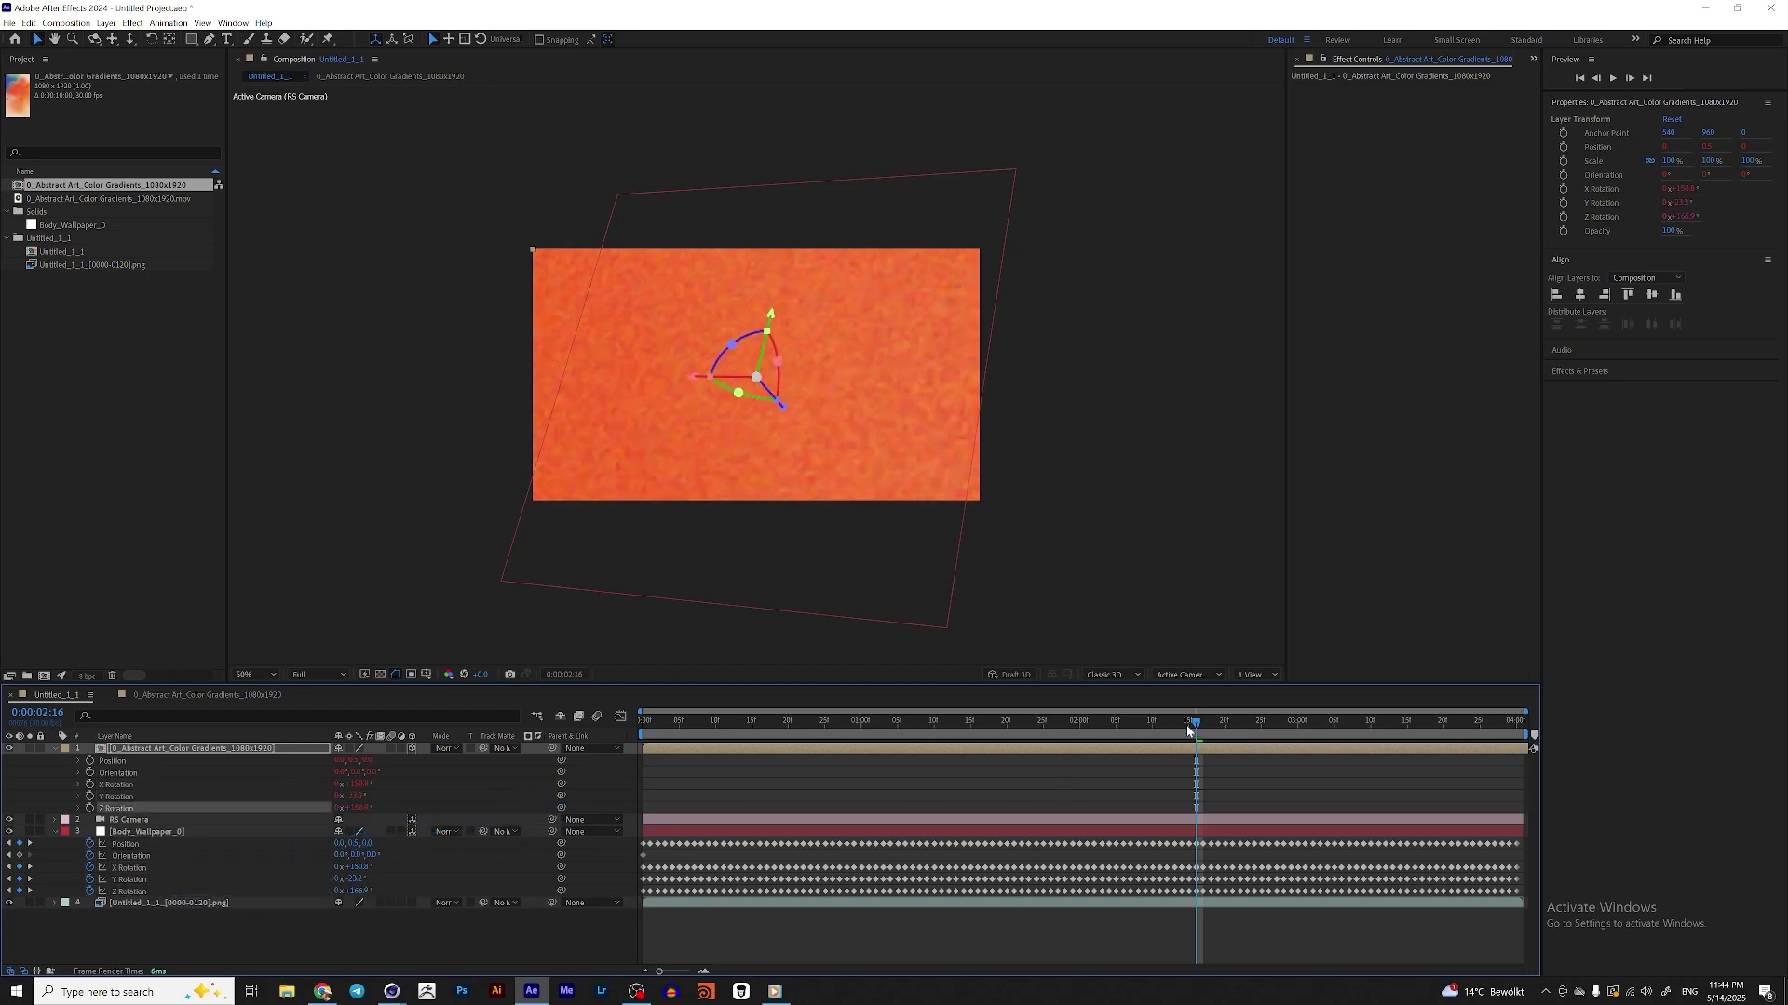
pyautogui.moveTo(1189, 731); pyautogui.dragTo(735, 750)
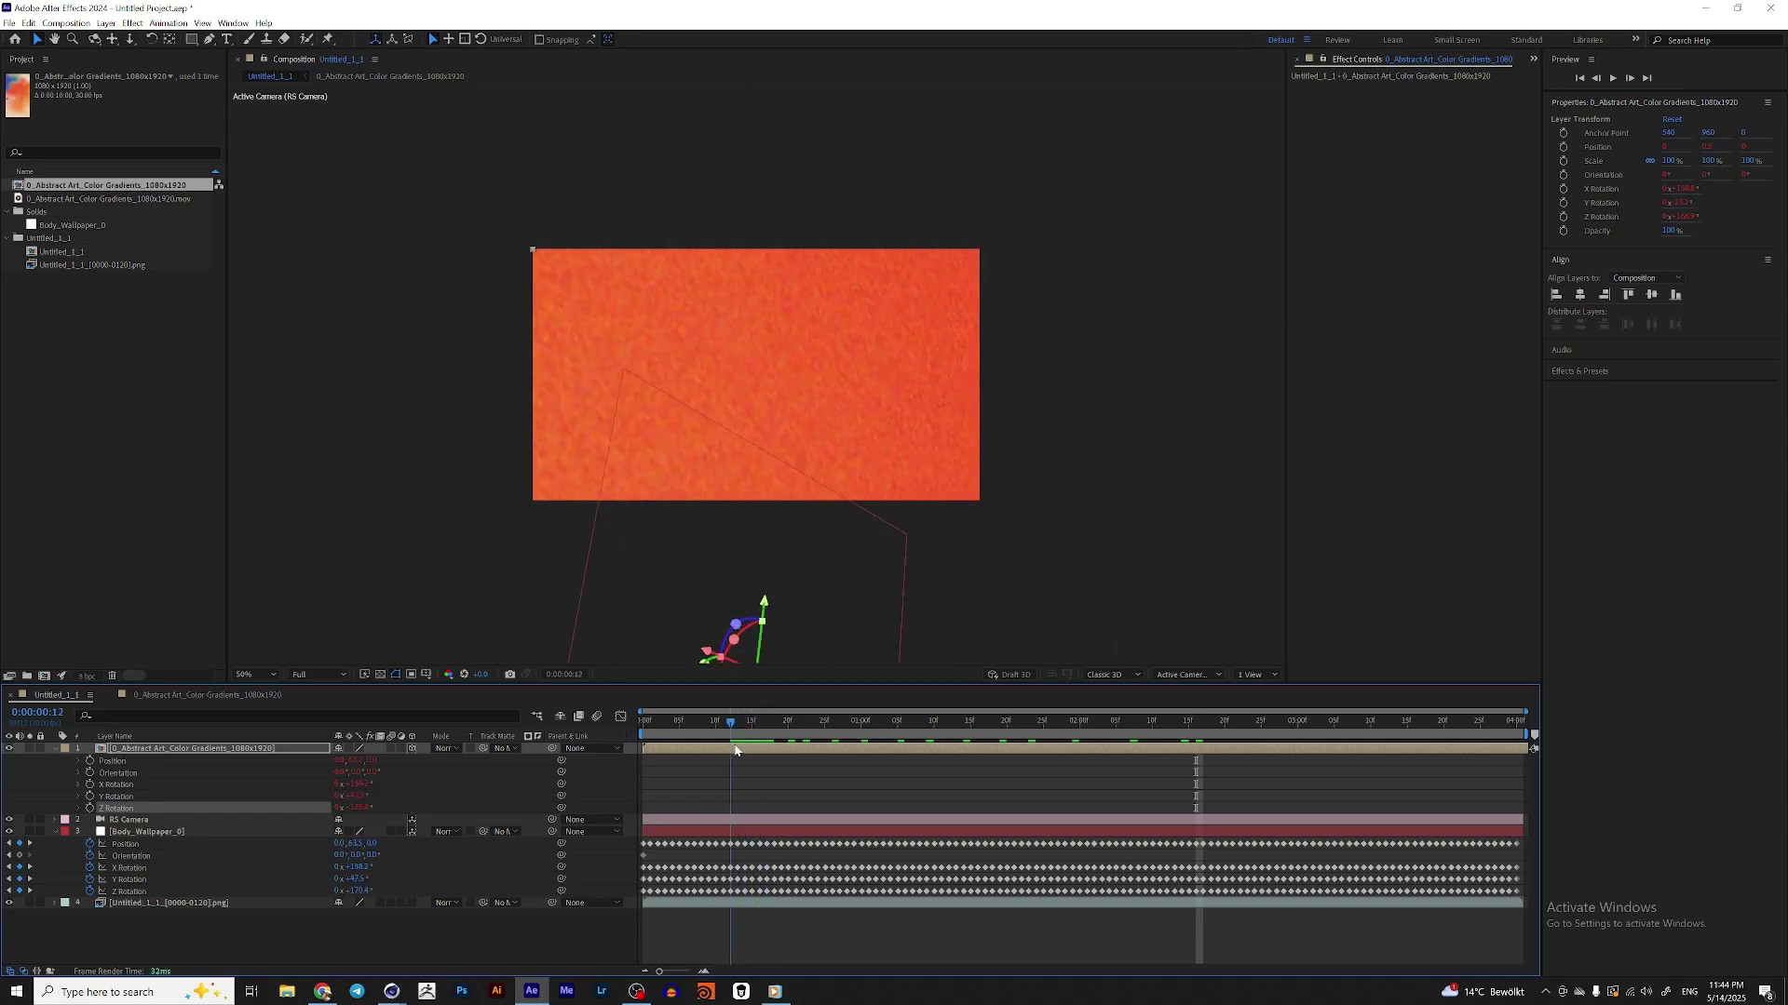
pyautogui.press('space')
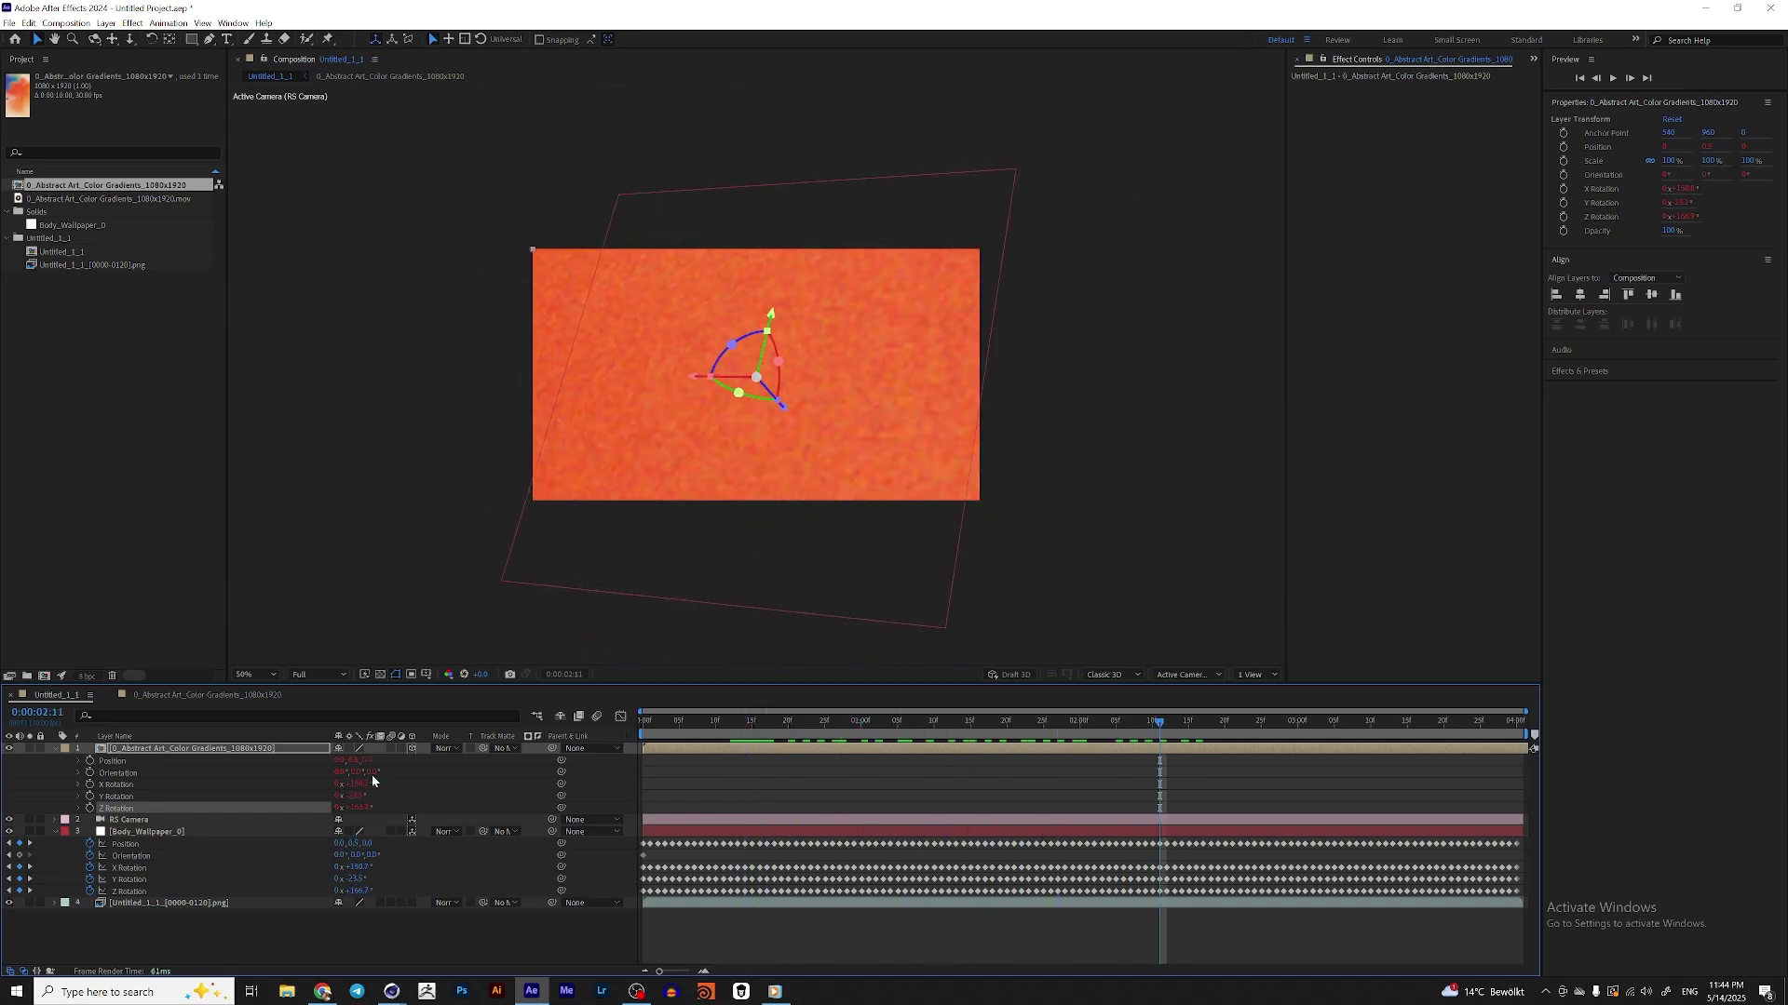
# - Scale the Abstract Art layer down uniformly until it just covers the phone screen, checking its fit against the phone at several frames
pyautogui.click(253, 749)
pyautogui.press('s')
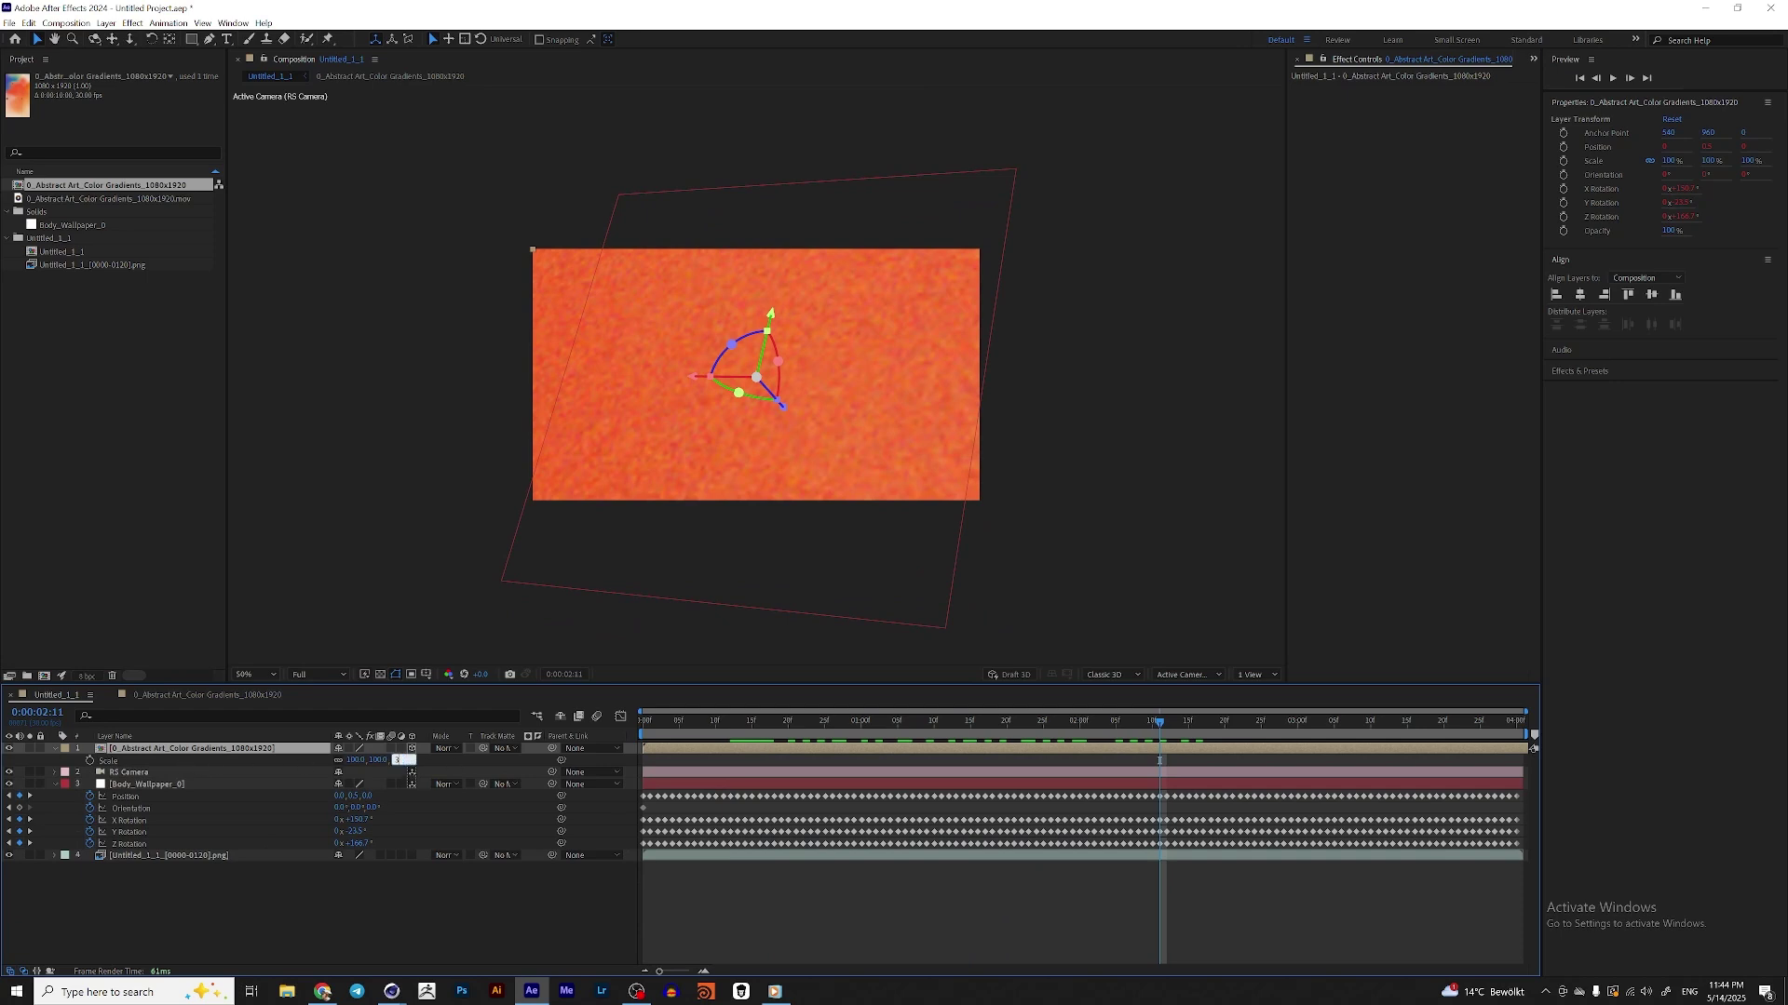
pyautogui.press('Return')
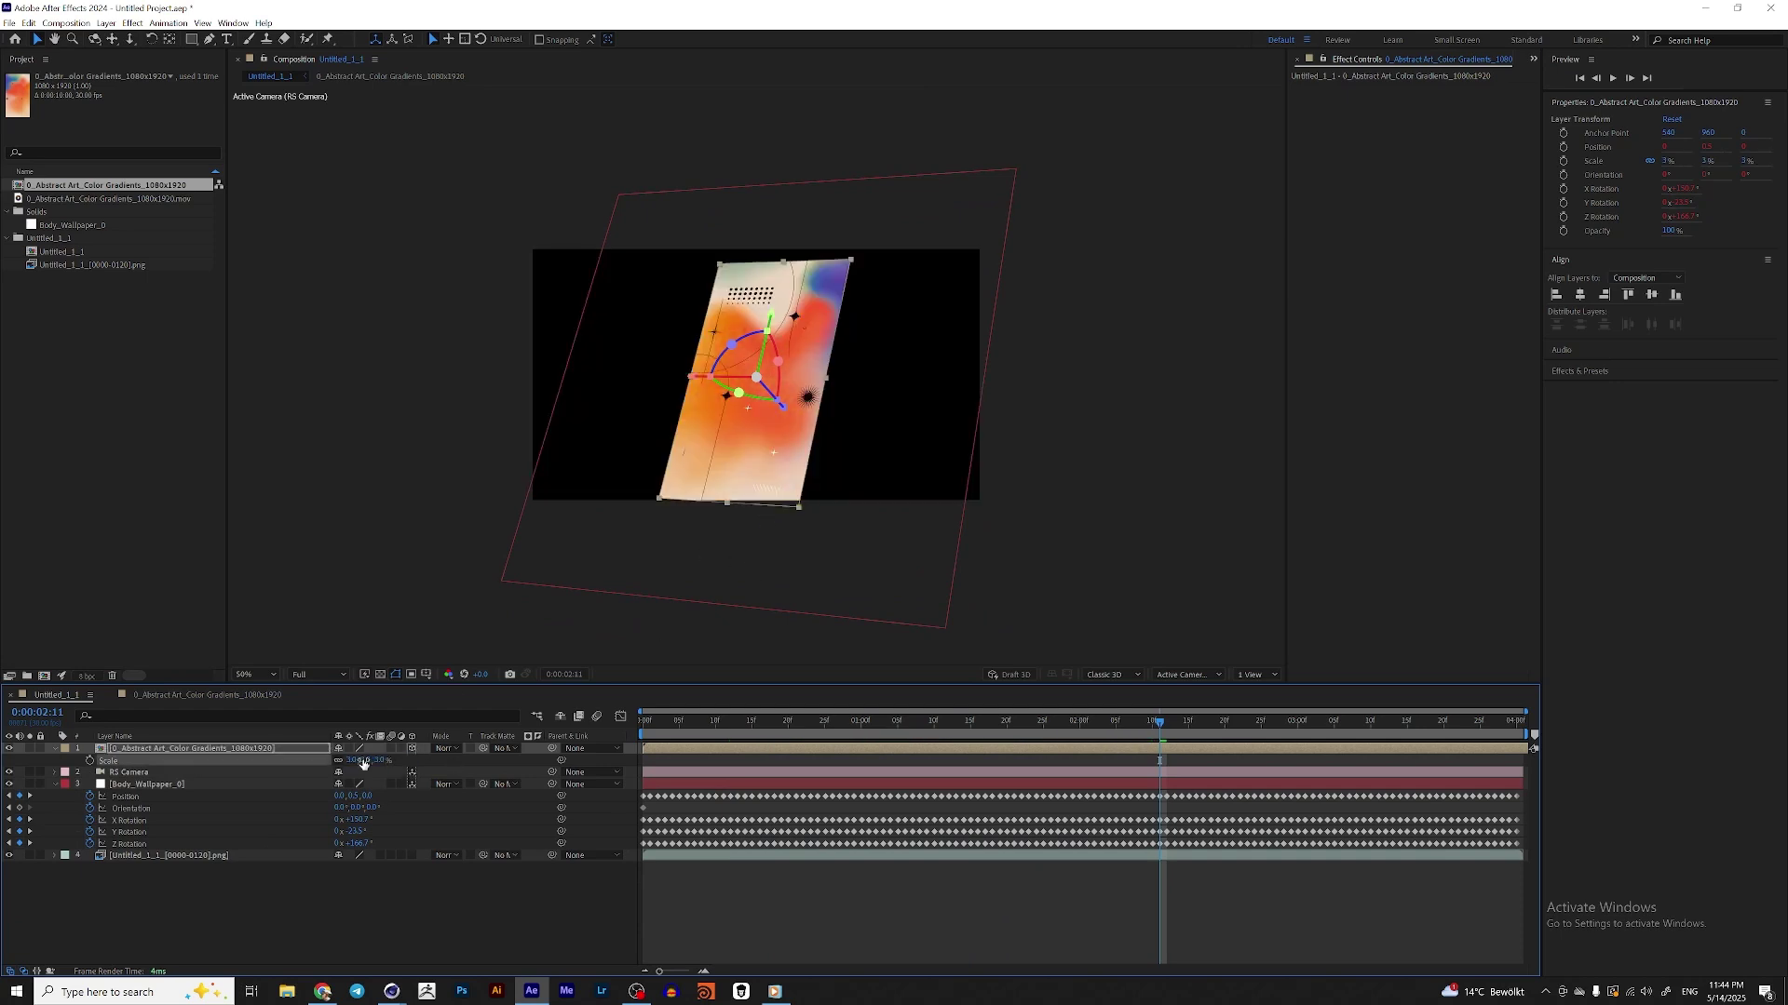
pyautogui.moveTo(387, 764); pyautogui.dragTo(380, 761)
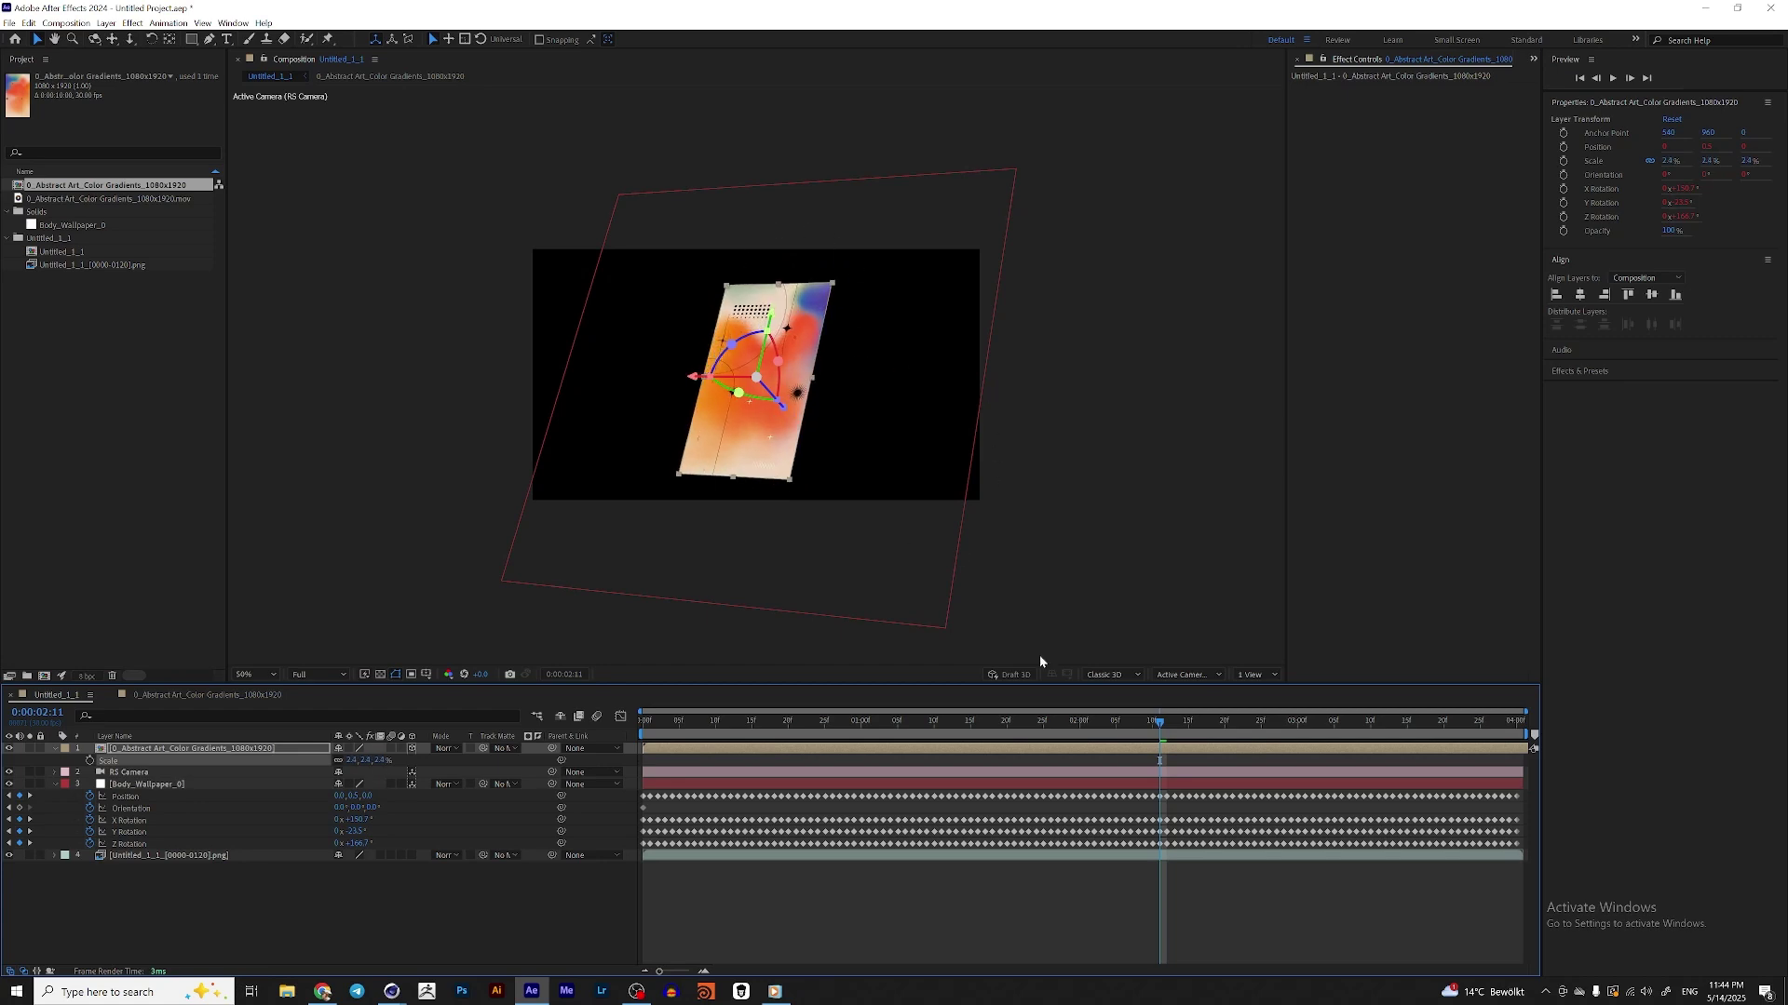
pyautogui.moveTo(1157, 724); pyautogui.dragTo(823, 745)
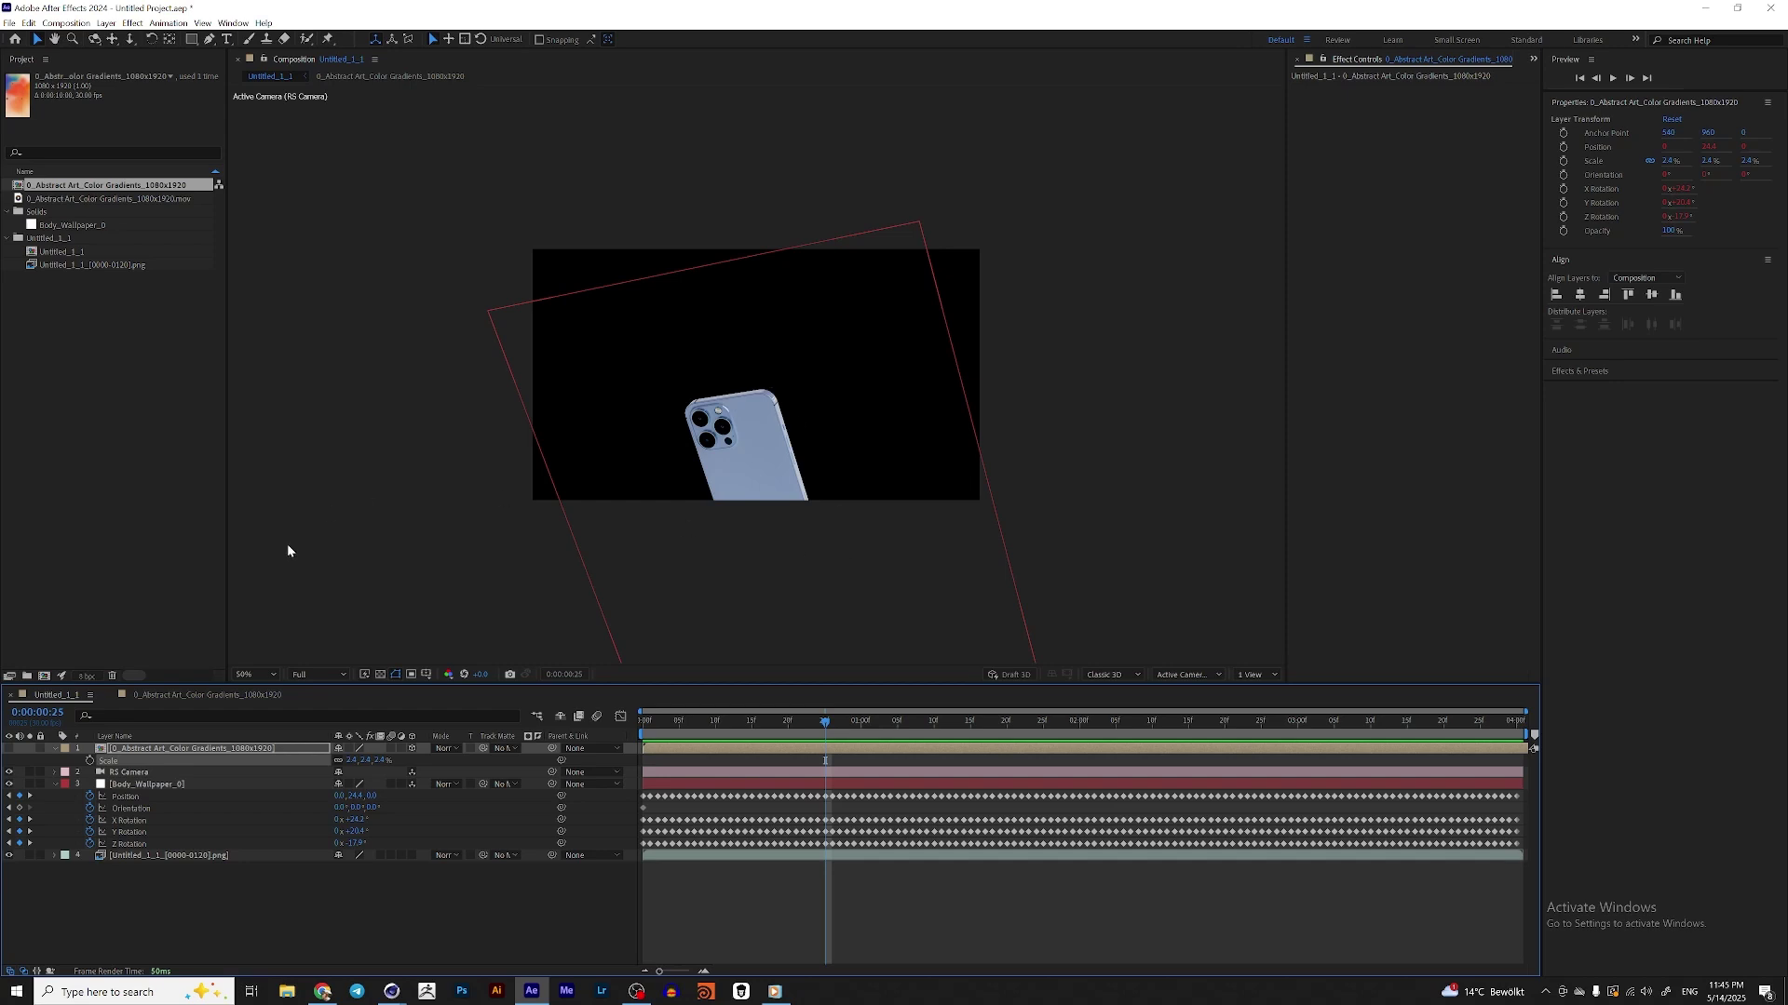
pyautogui.click(10, 749)
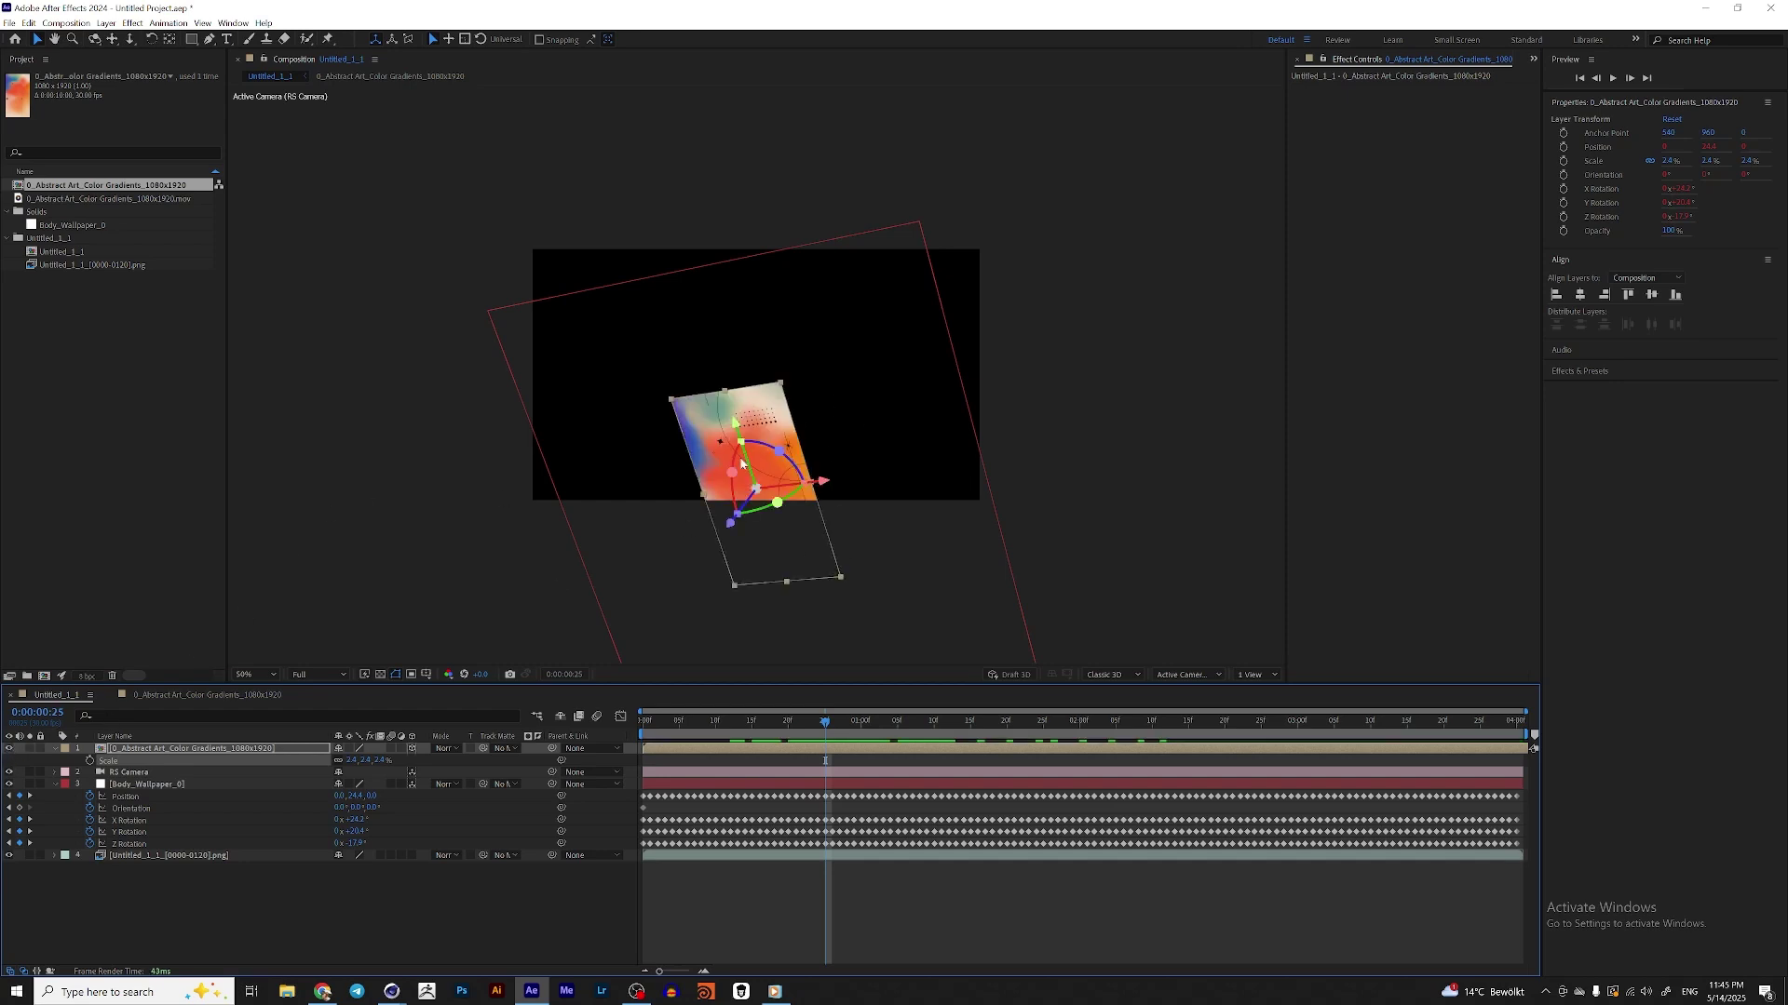
pyautogui.moveTo(827, 722); pyautogui.dragTo(841, 723)
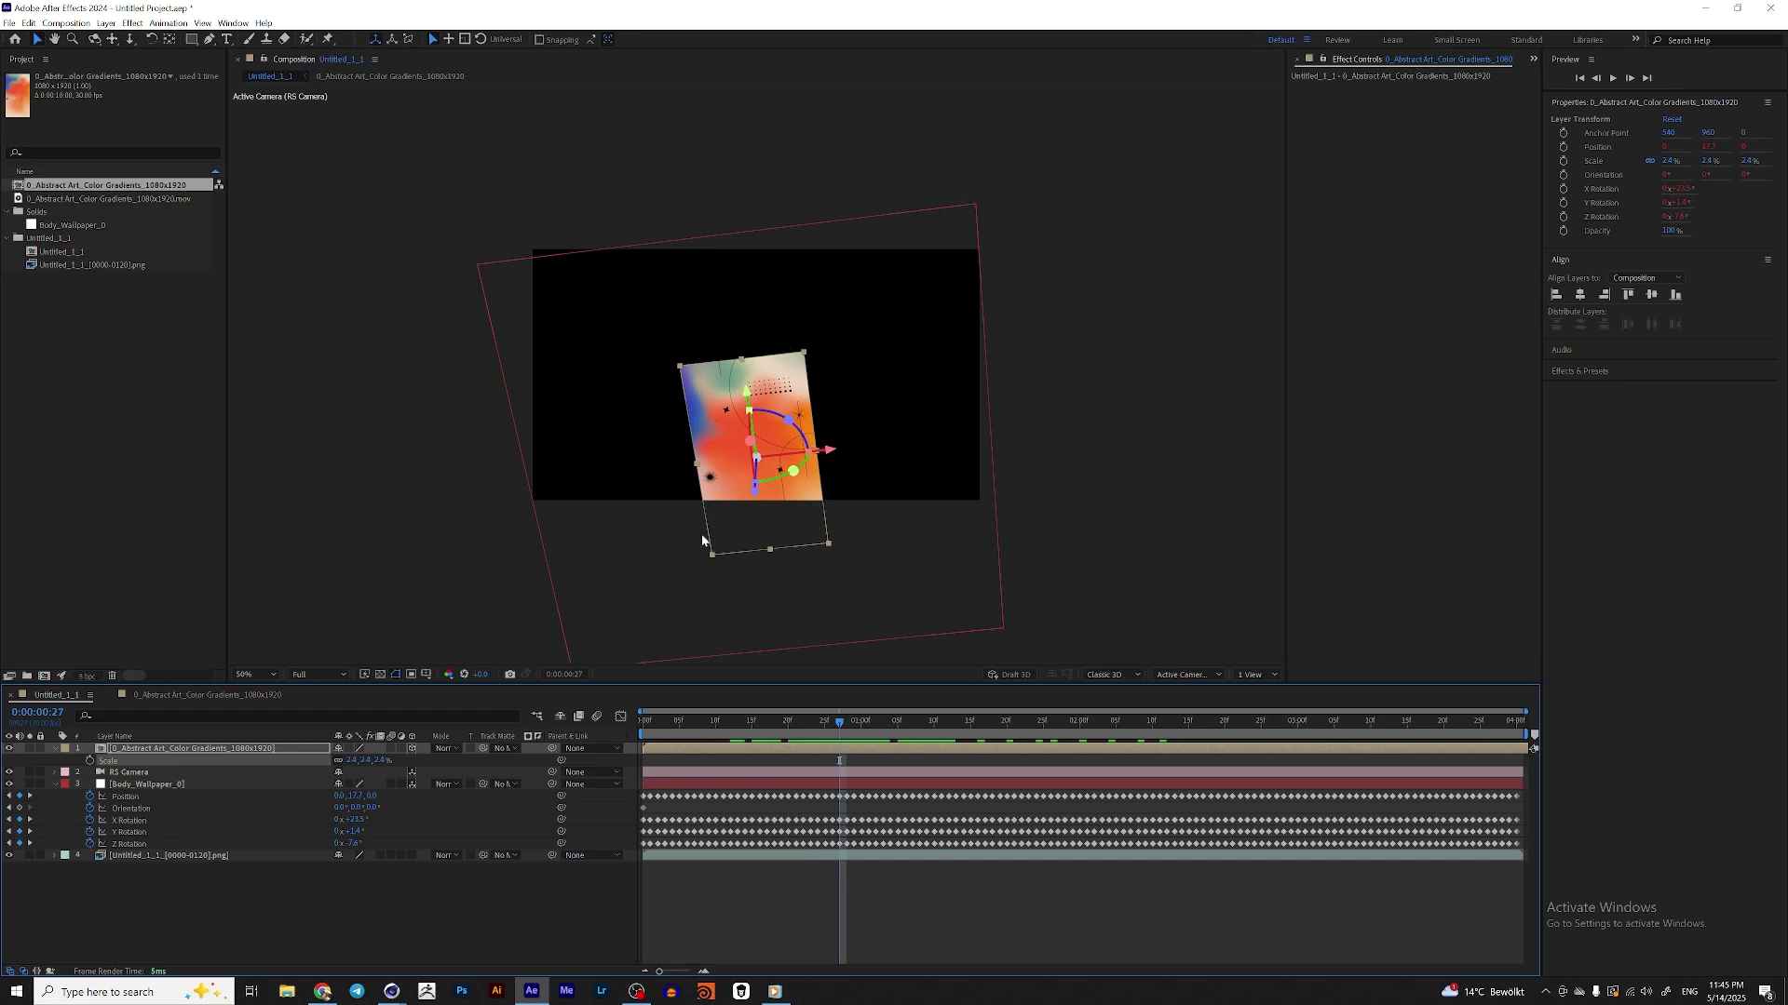
pyautogui.click(192, 751)
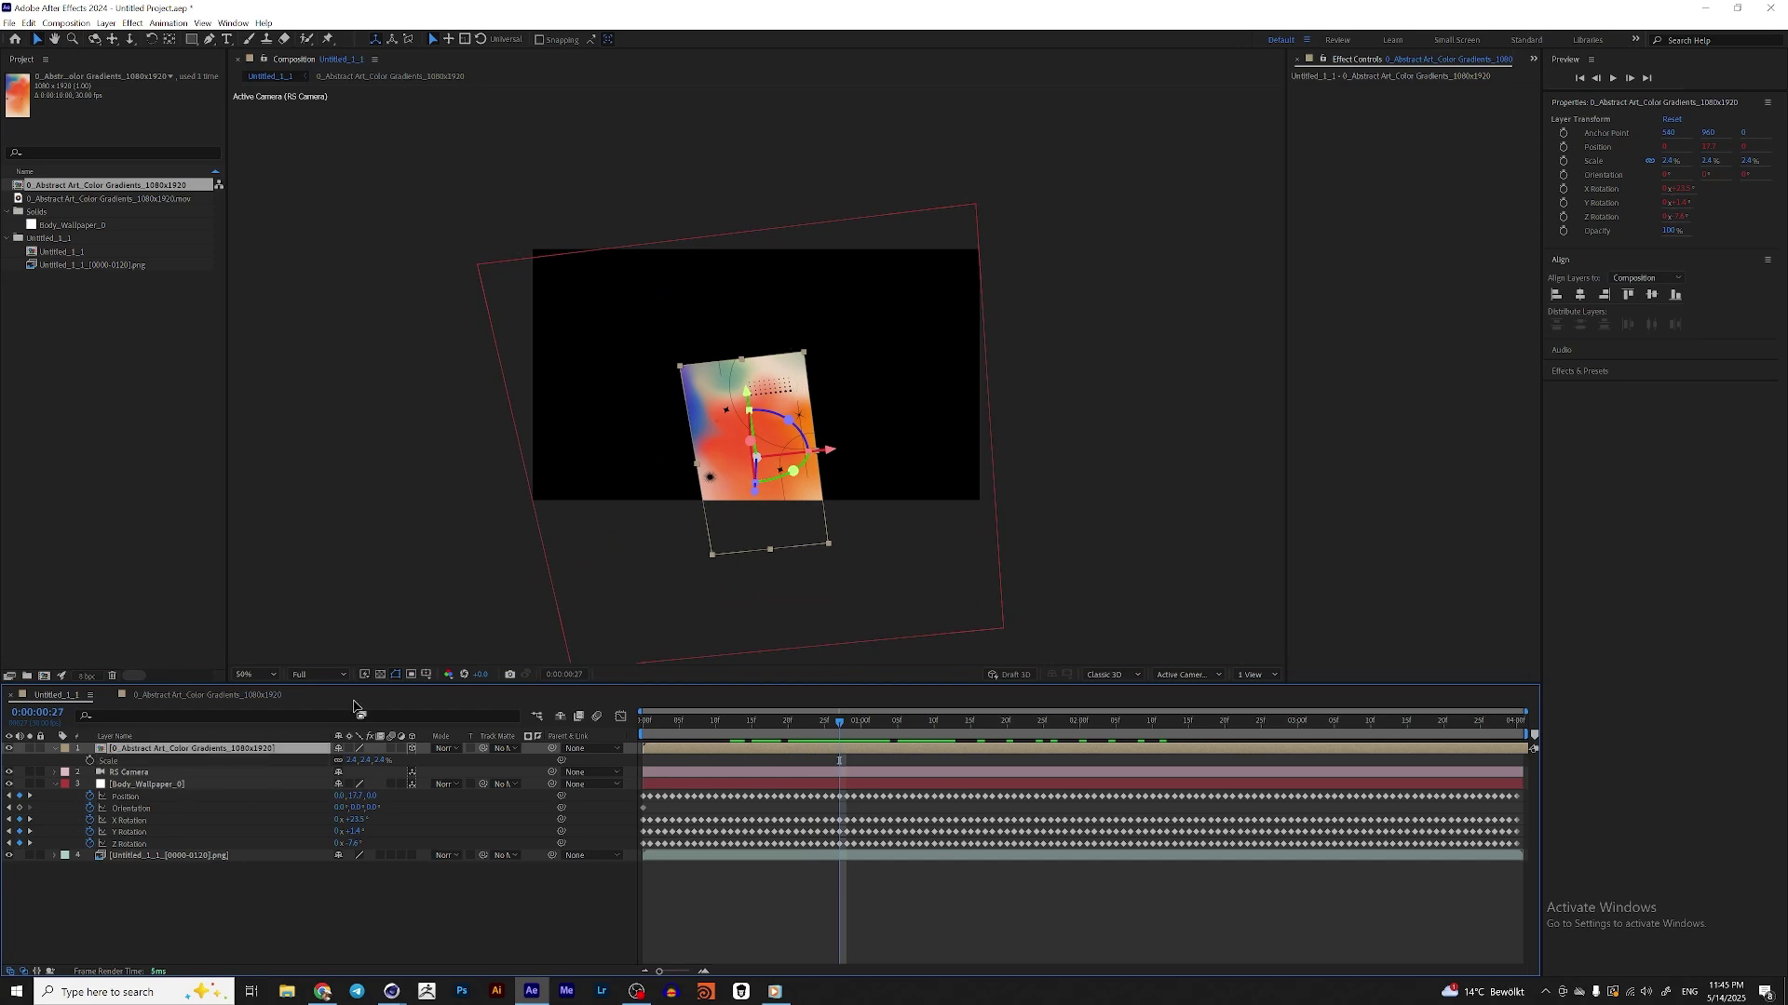
pyautogui.moveTo(842, 722)
pyautogui.mouseDown()
pyautogui.moveTo(794, 723)
pyautogui.moveTo(855, 723)
pyautogui.mouseUp()
# - Import the Untitled_1_1_AOV_PuzzleMatte PNG sequence from the Render folder and place it as the top layer of Untitled_1_1
pyautogui.click(147, 394)
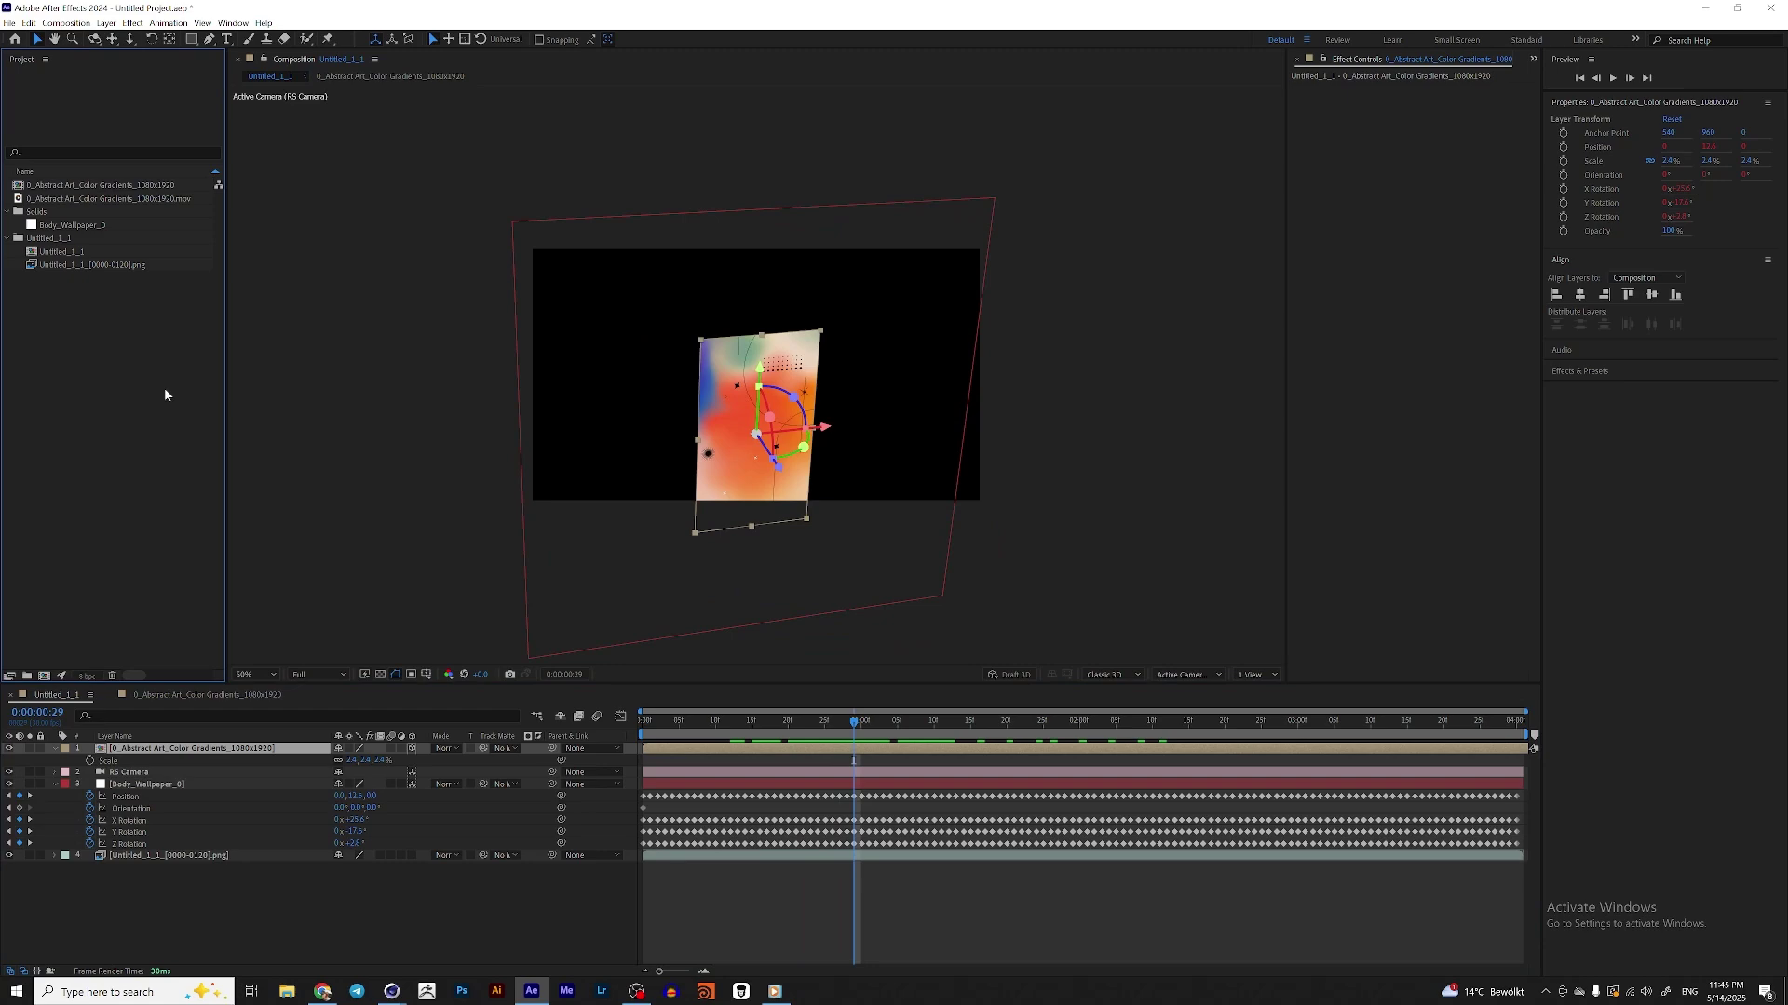
pyautogui.doubleClick(165, 393)
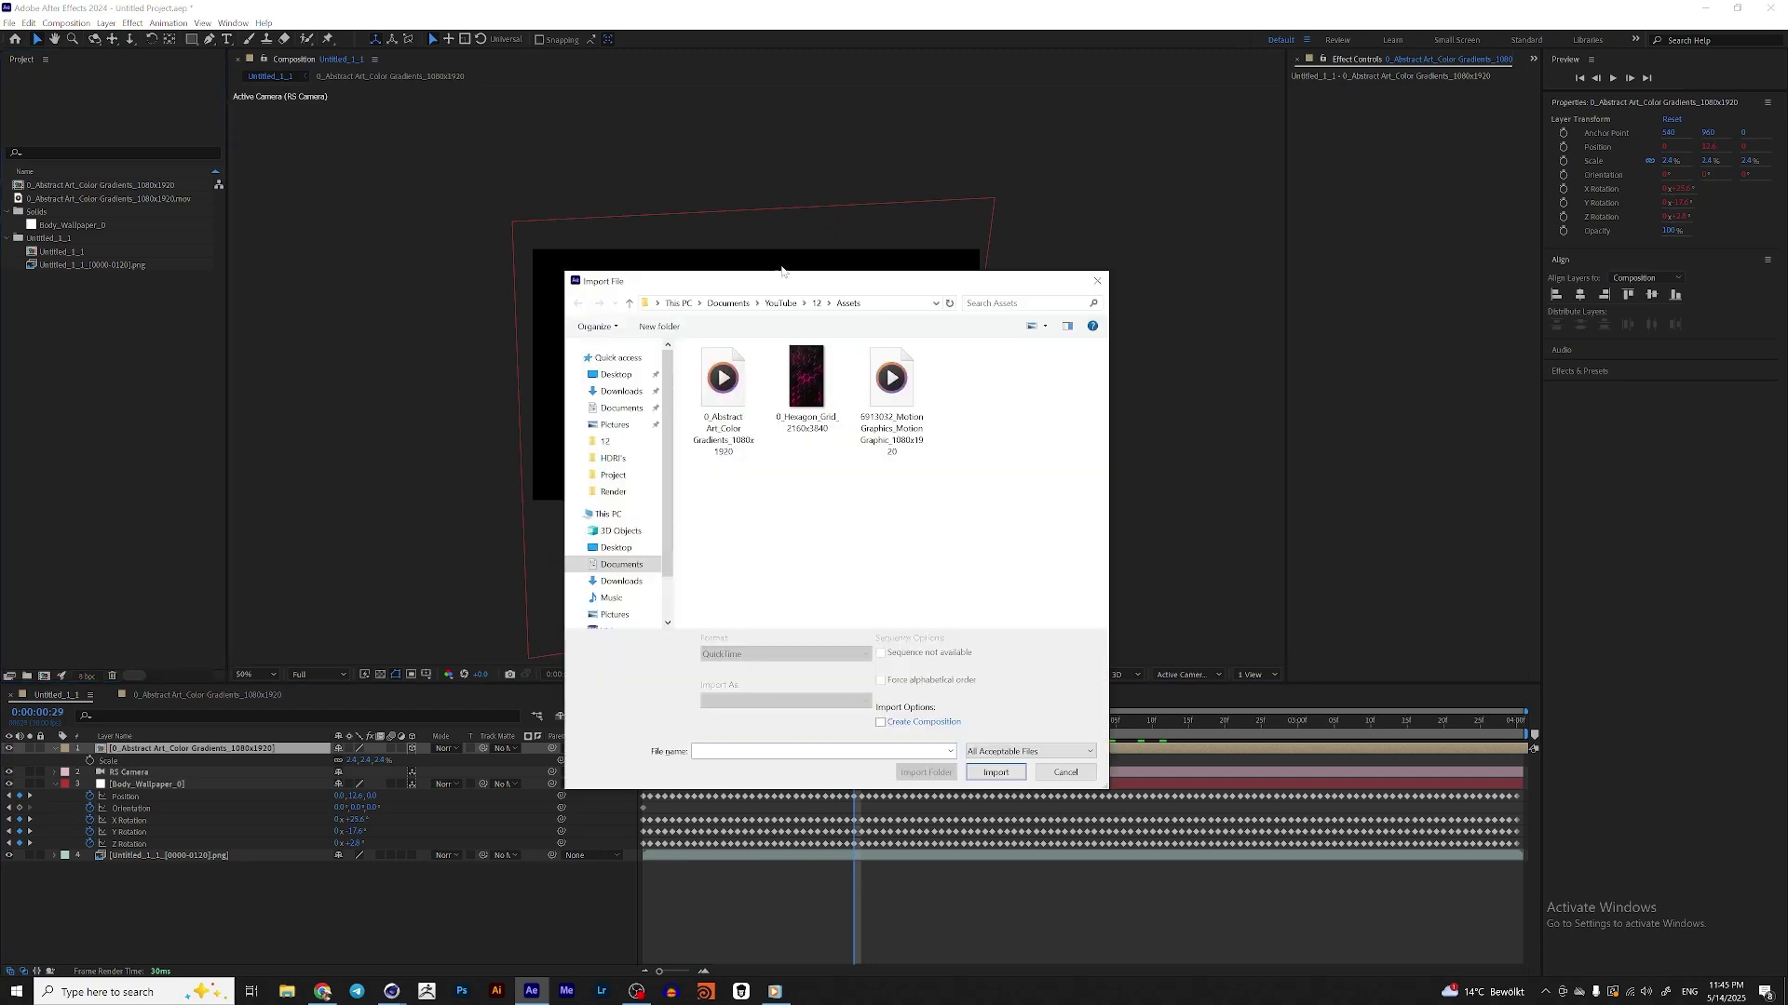
pyautogui.click(816, 304)
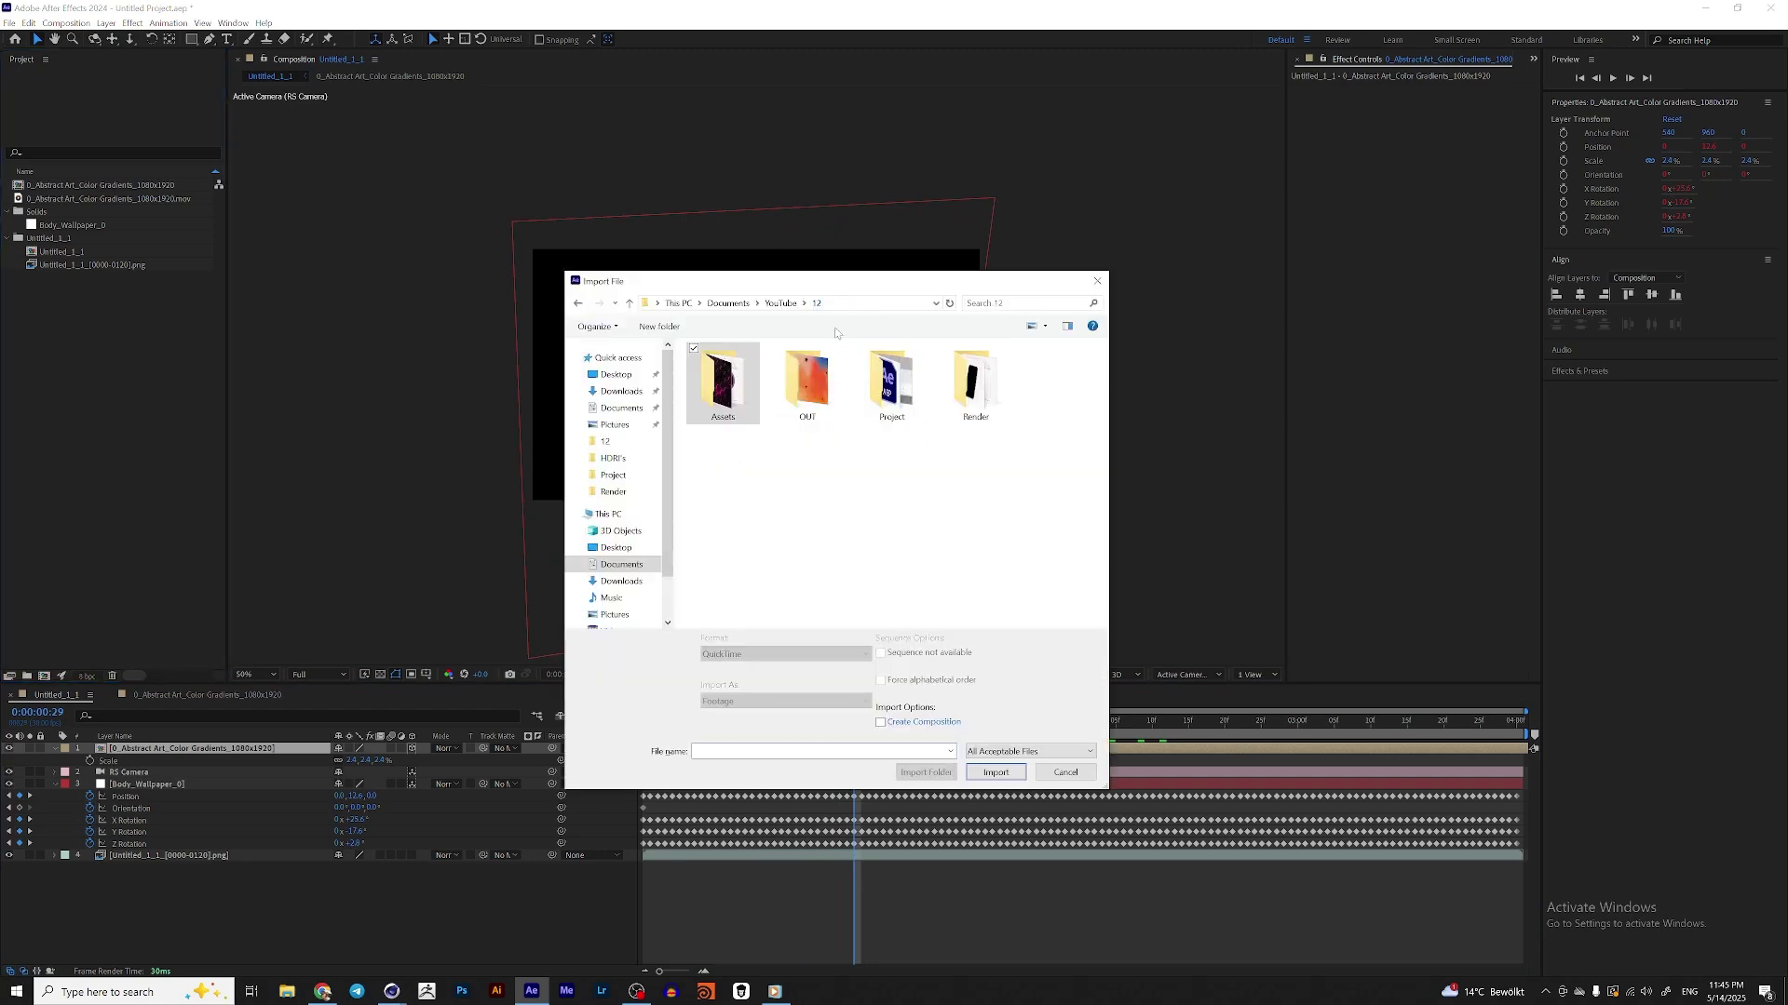
pyautogui.doubleClick(975, 382)
pyautogui.scroll(-15, 1024, 447)
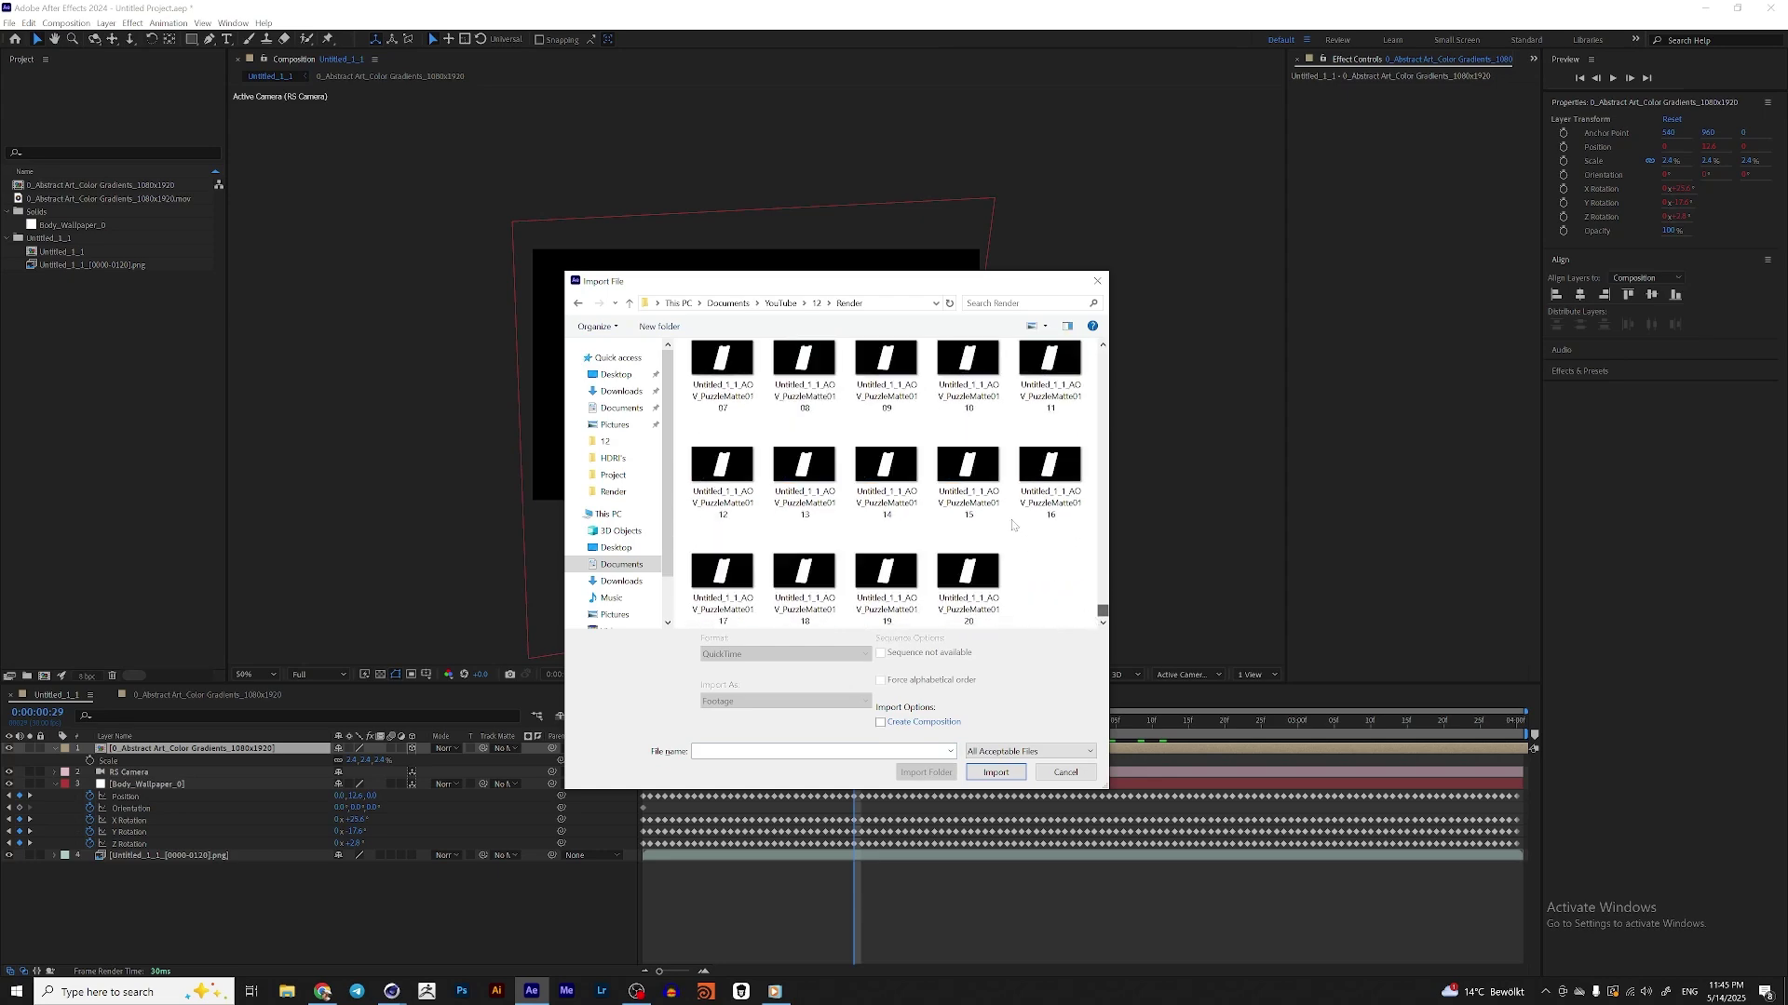
pyautogui.click(982, 461)
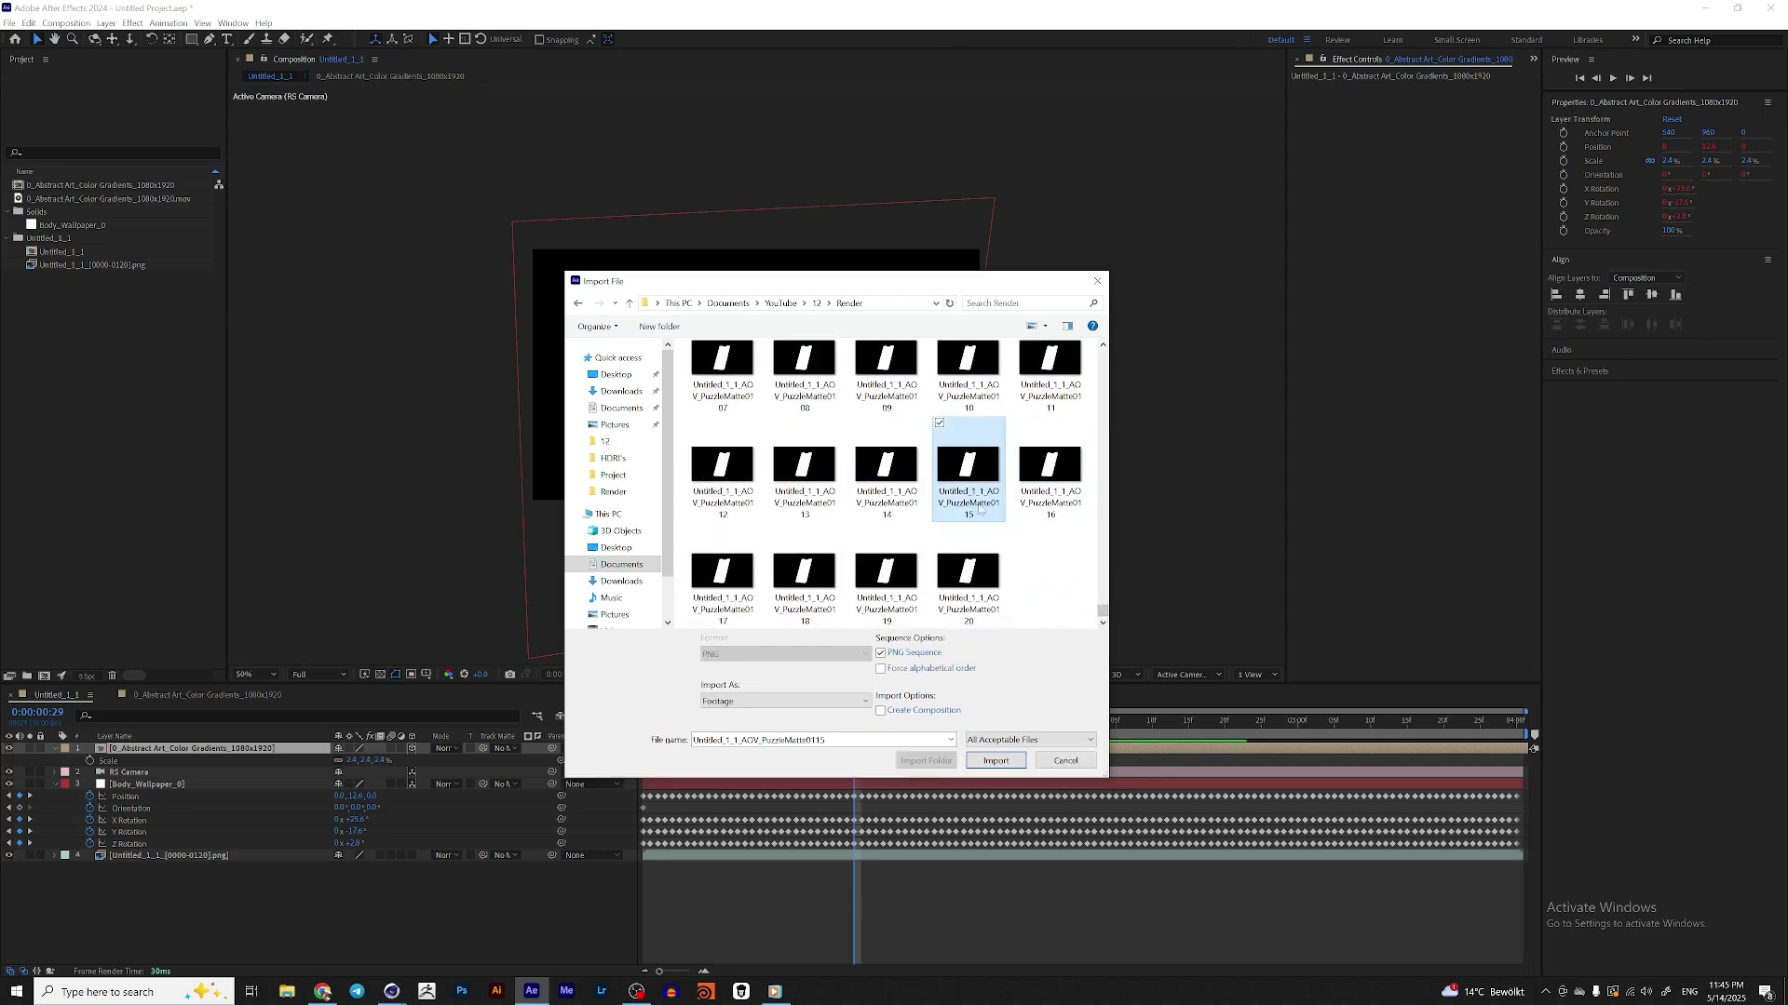
pyautogui.click(995, 761)
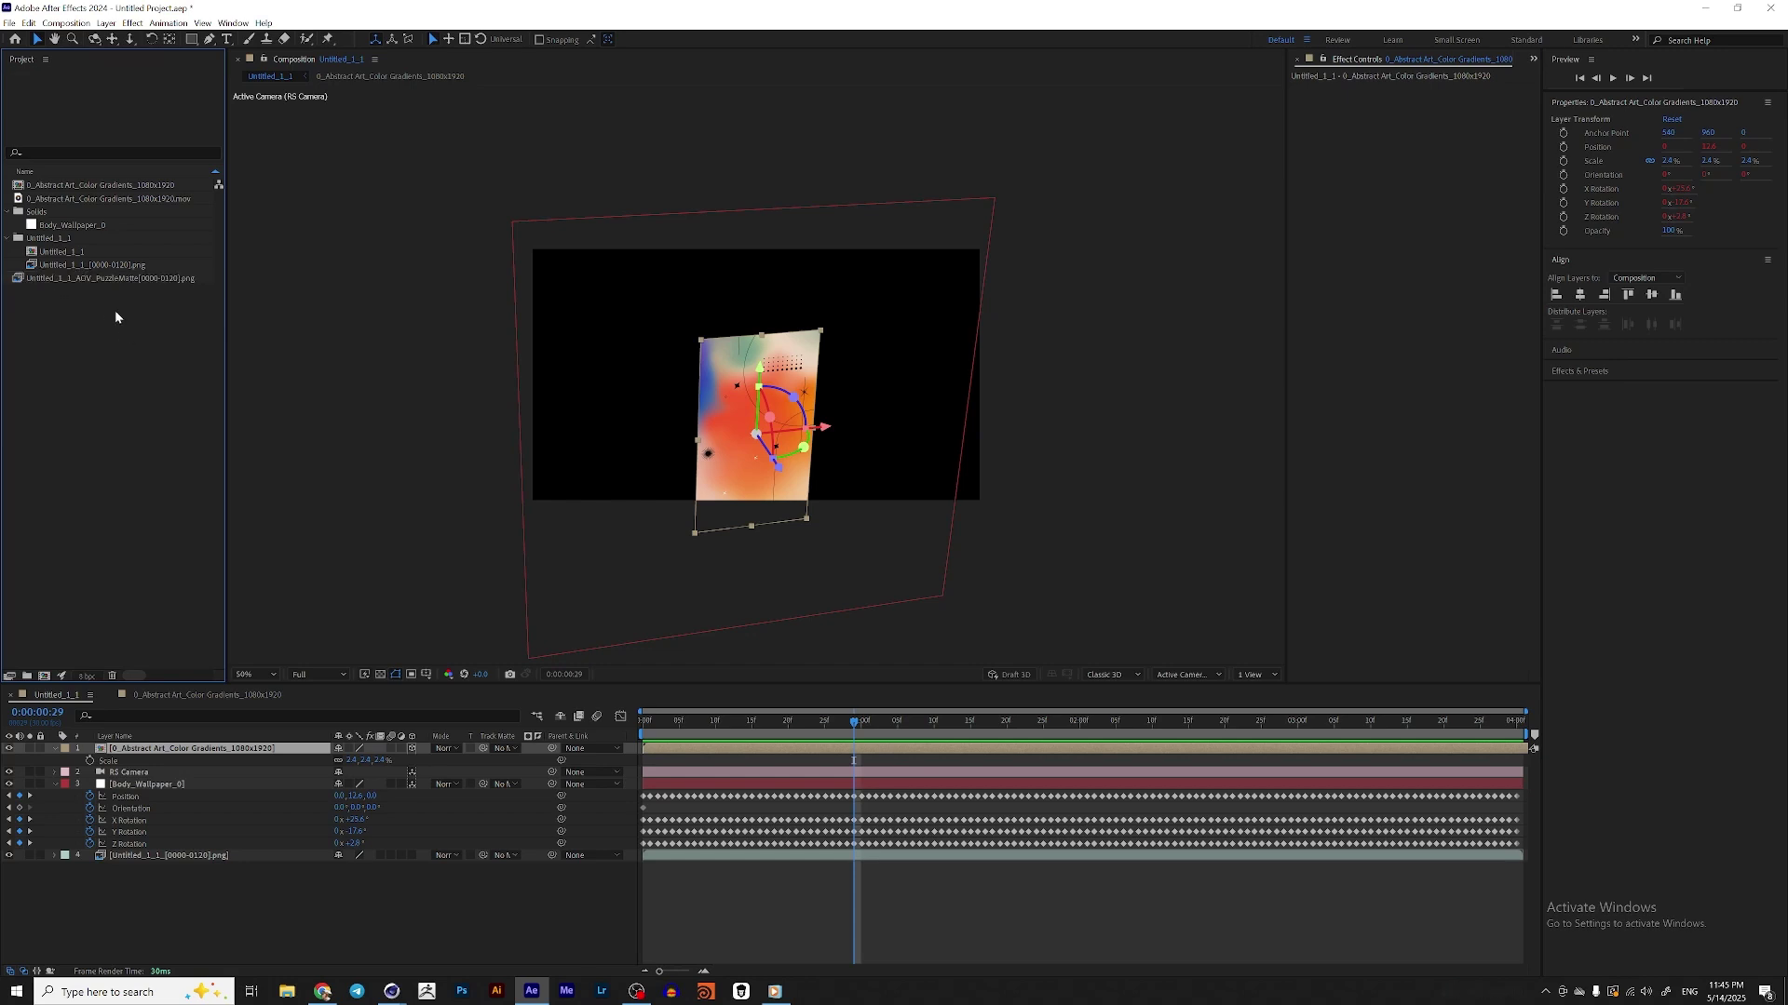
pyautogui.moveTo(104, 279)
pyautogui.mouseDown()
pyautogui.moveTo(191, 772)
pyautogui.moveTo(191, 882)
pyautogui.moveTo(154, 820)
pyautogui.moveTo(167, 747)
pyautogui.moveTo(183, 764)
pyautogui.mouseUp()
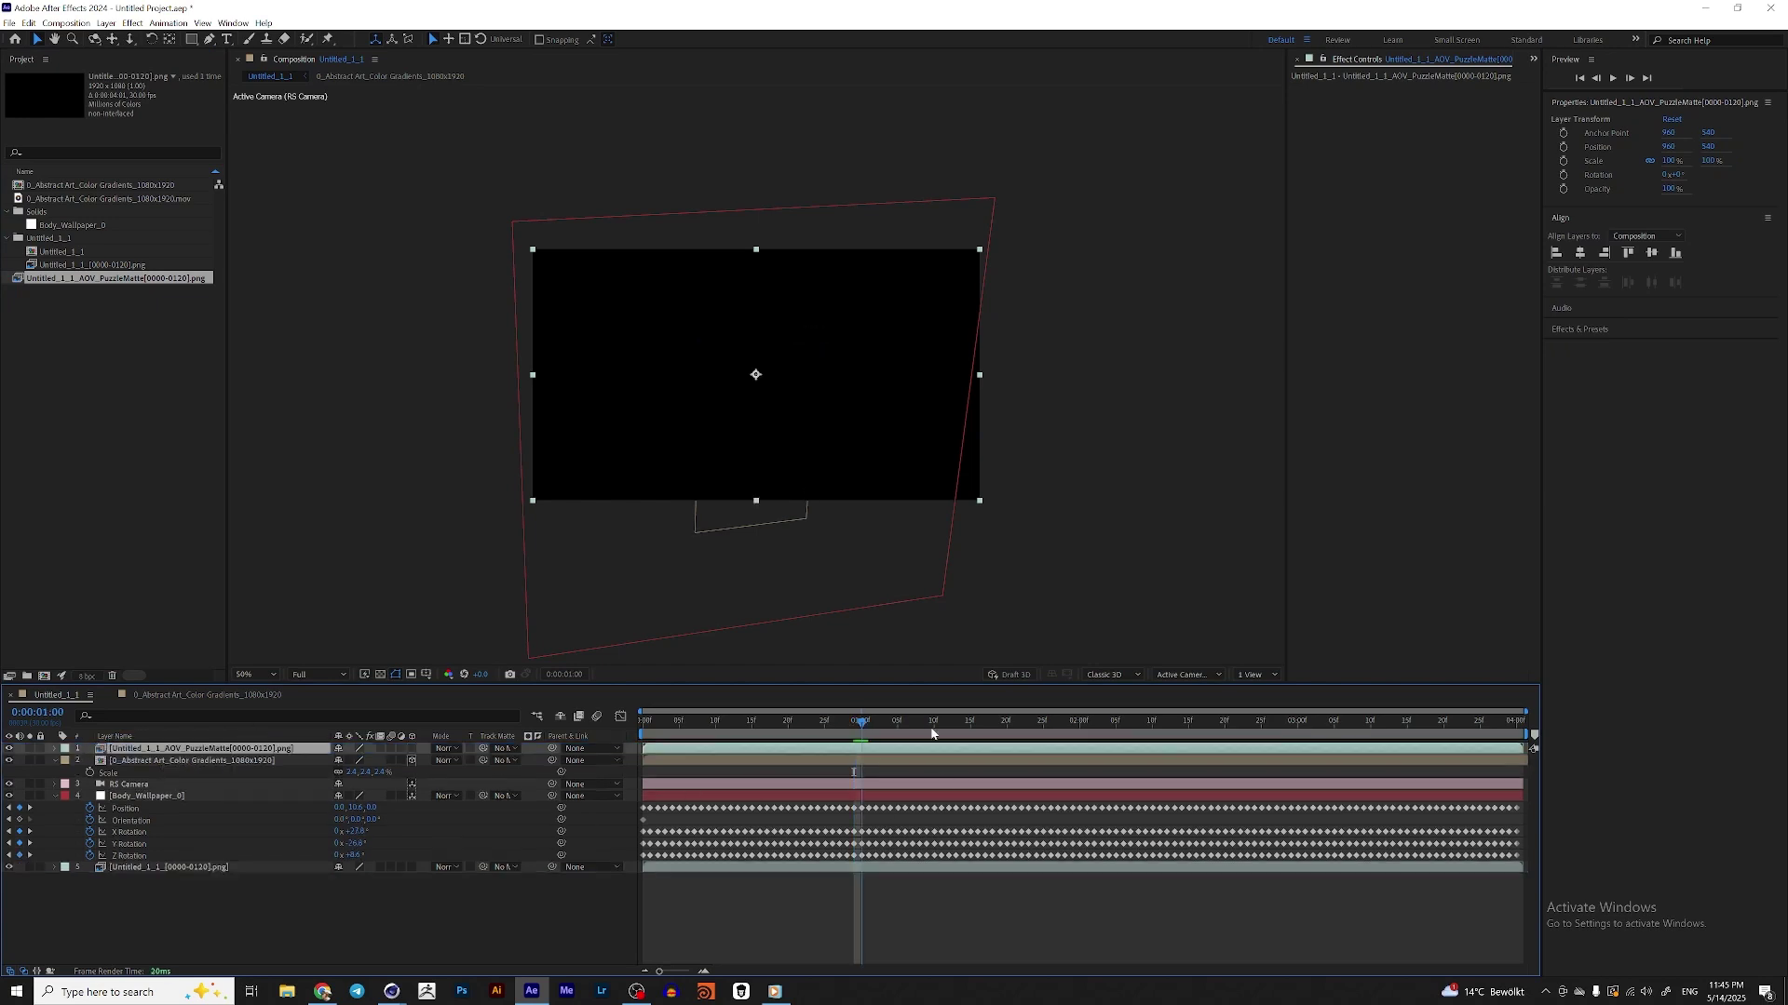
pyautogui.moveTo(933, 721); pyautogui.dragTo(1037, 722)
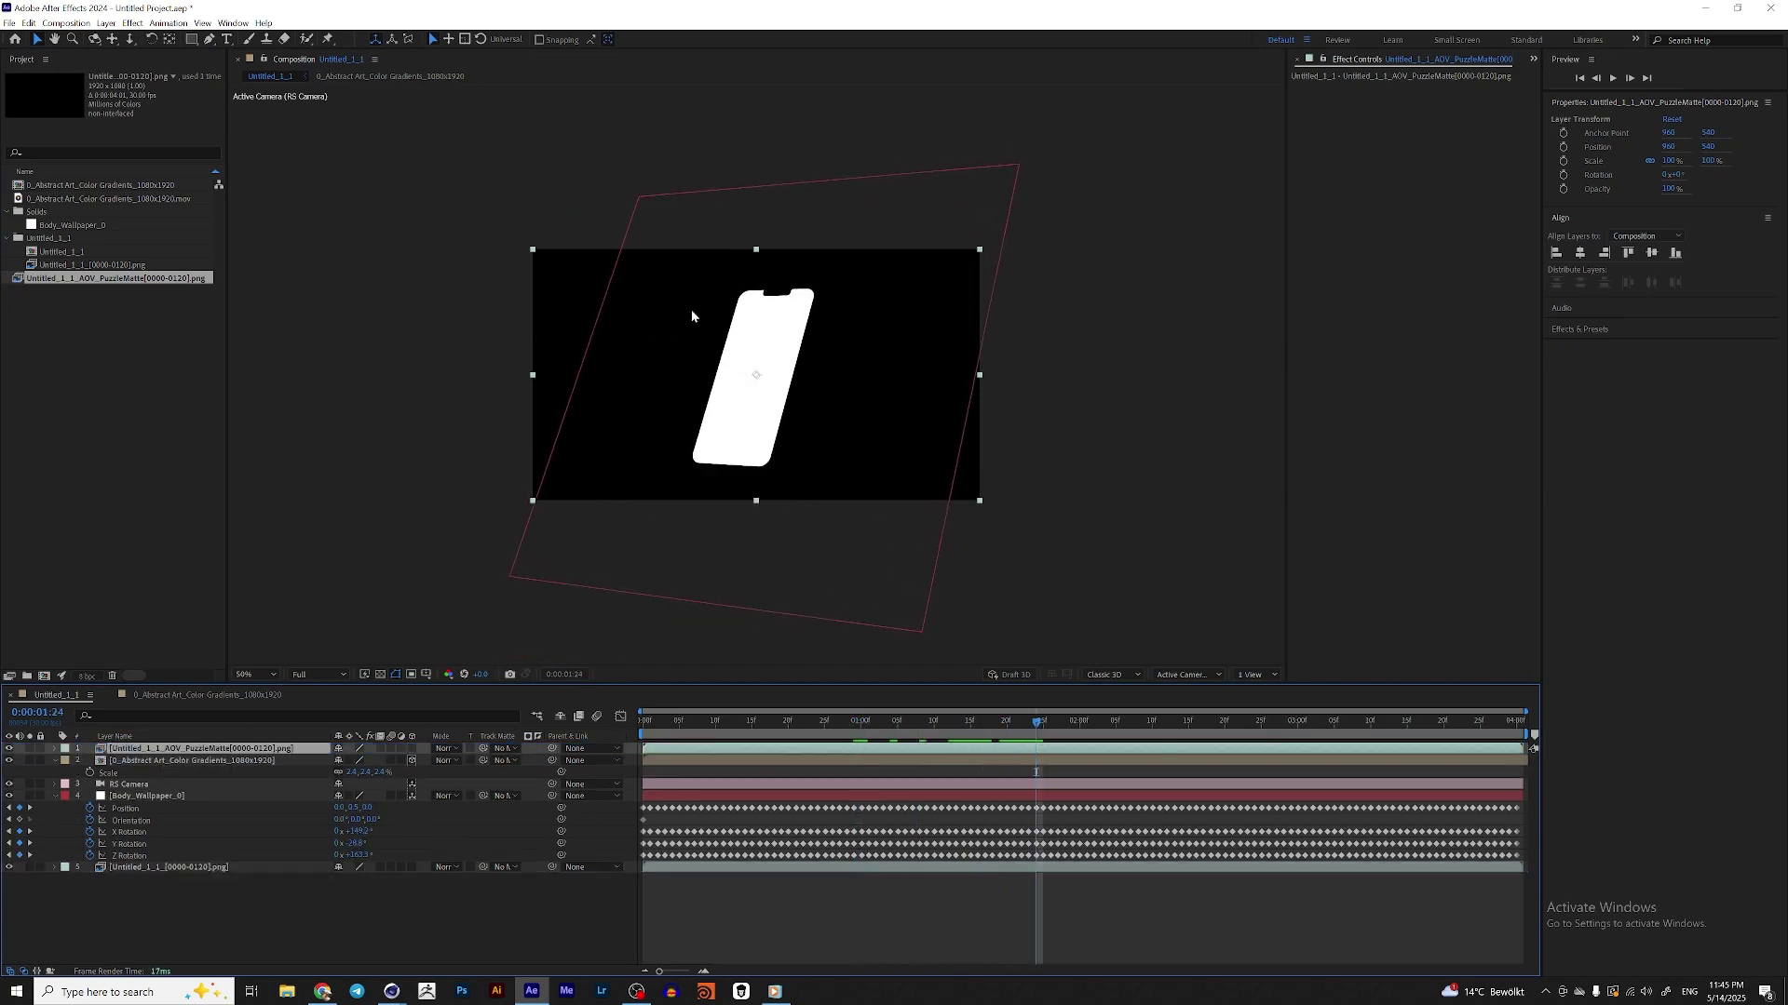
# - Set the PuzzleMatte layer as a luma track matte for the Abstract Art layer, and preview the animation from the start
pyautogui.click(244, 762)
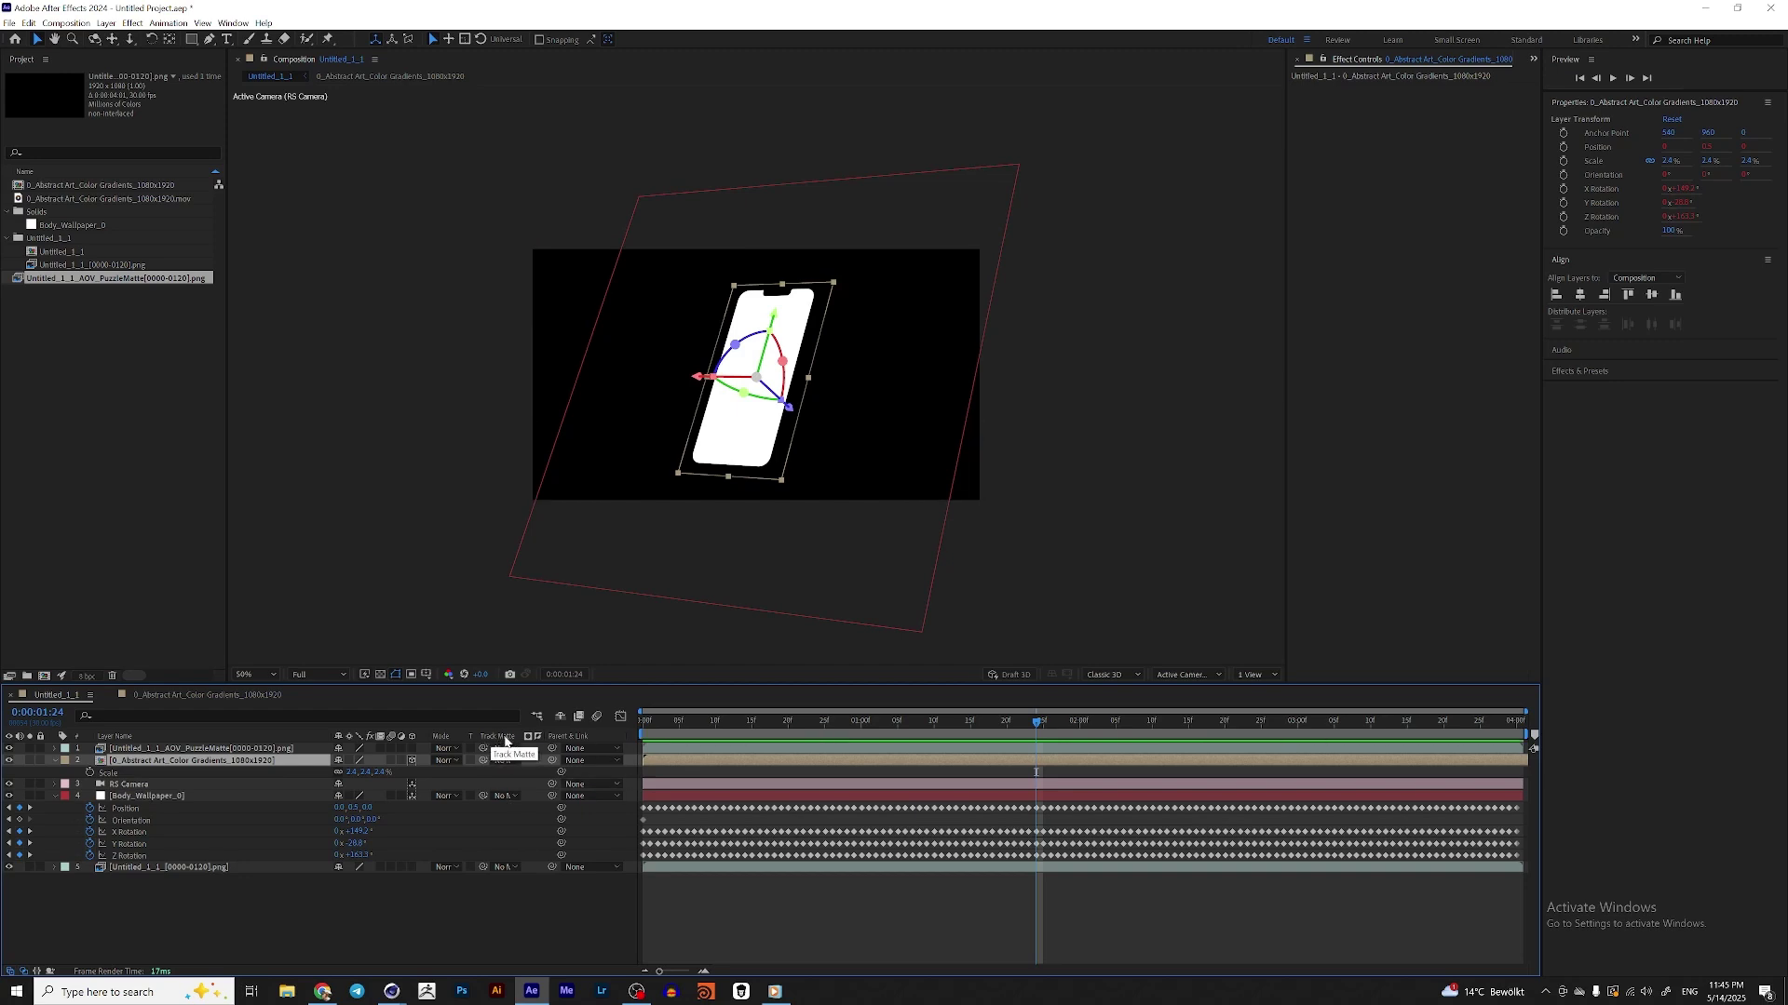
pyautogui.click(503, 760)
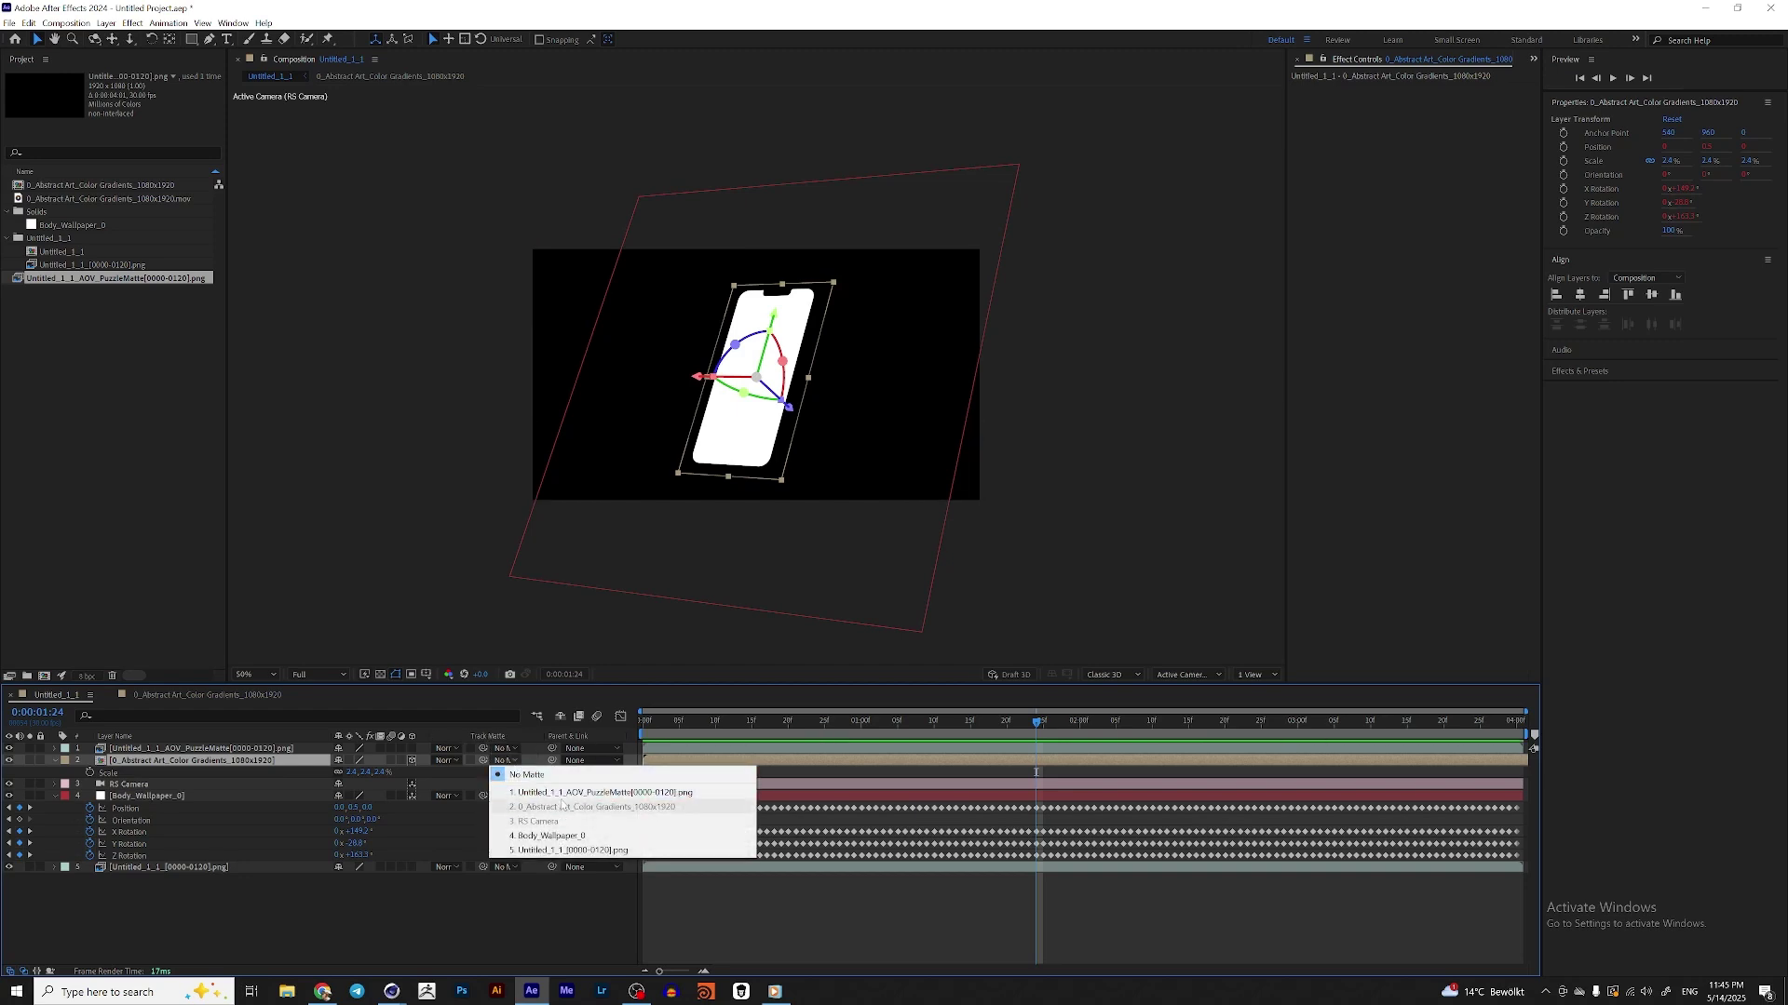
pyautogui.click(553, 794)
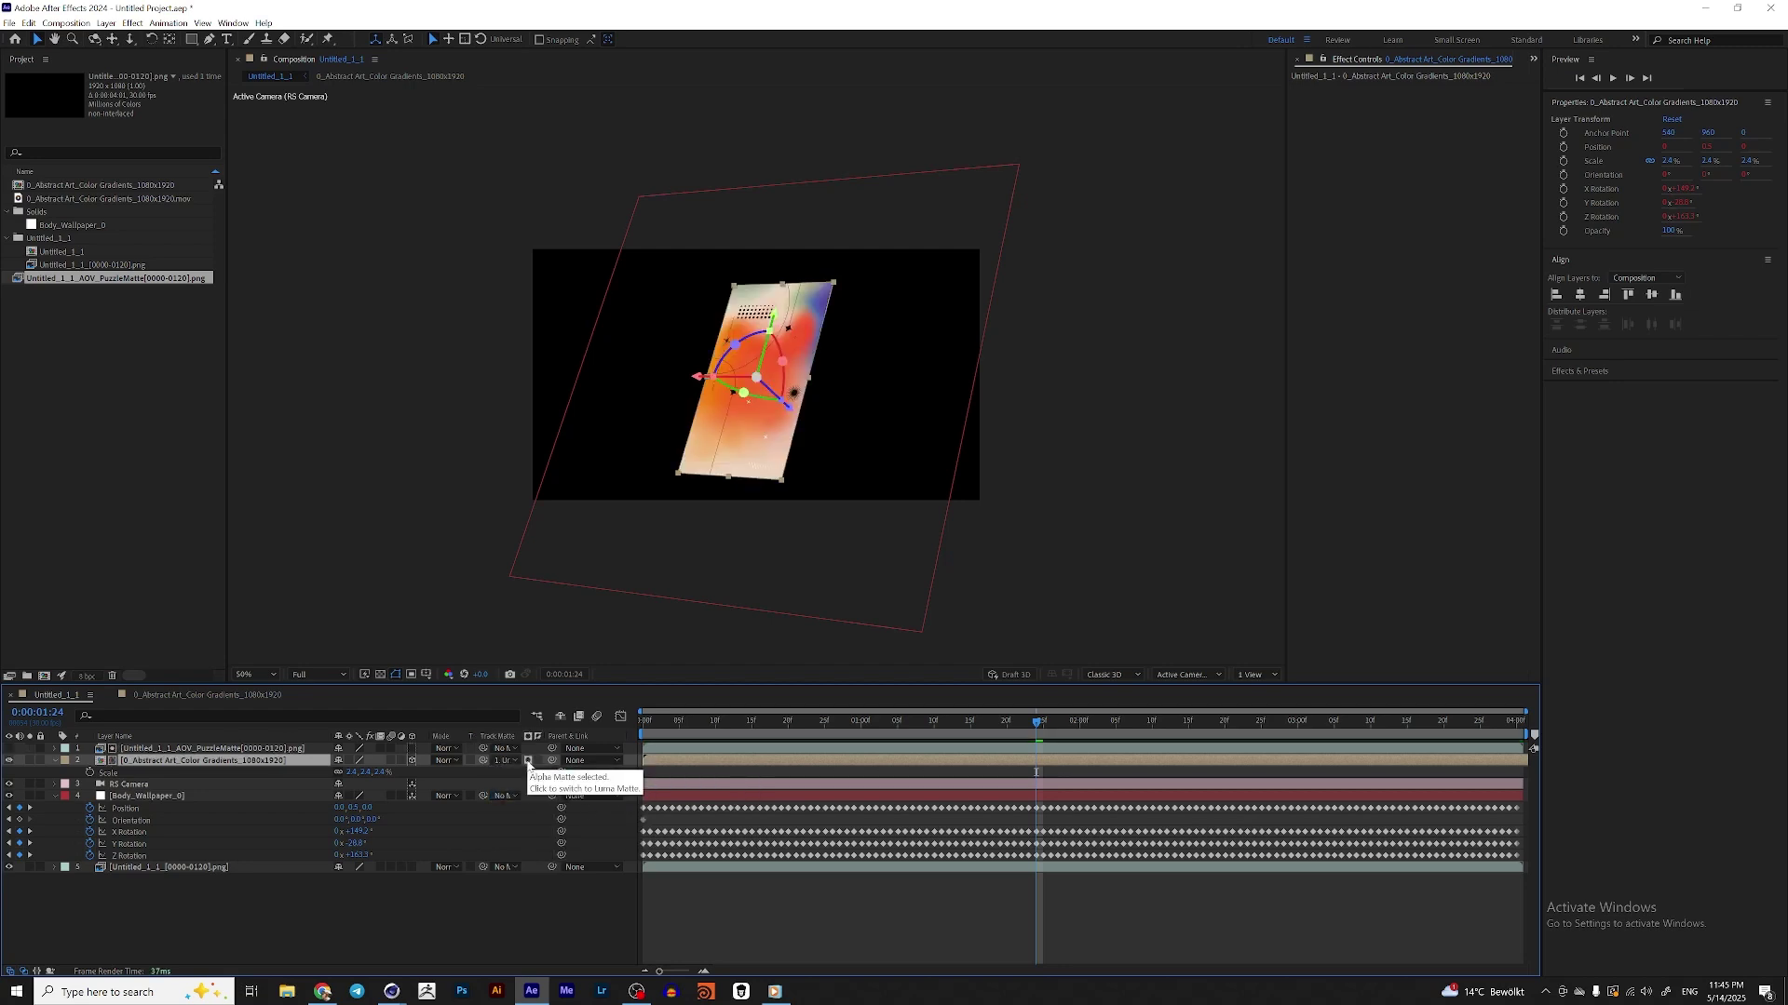
pyautogui.click(528, 762)
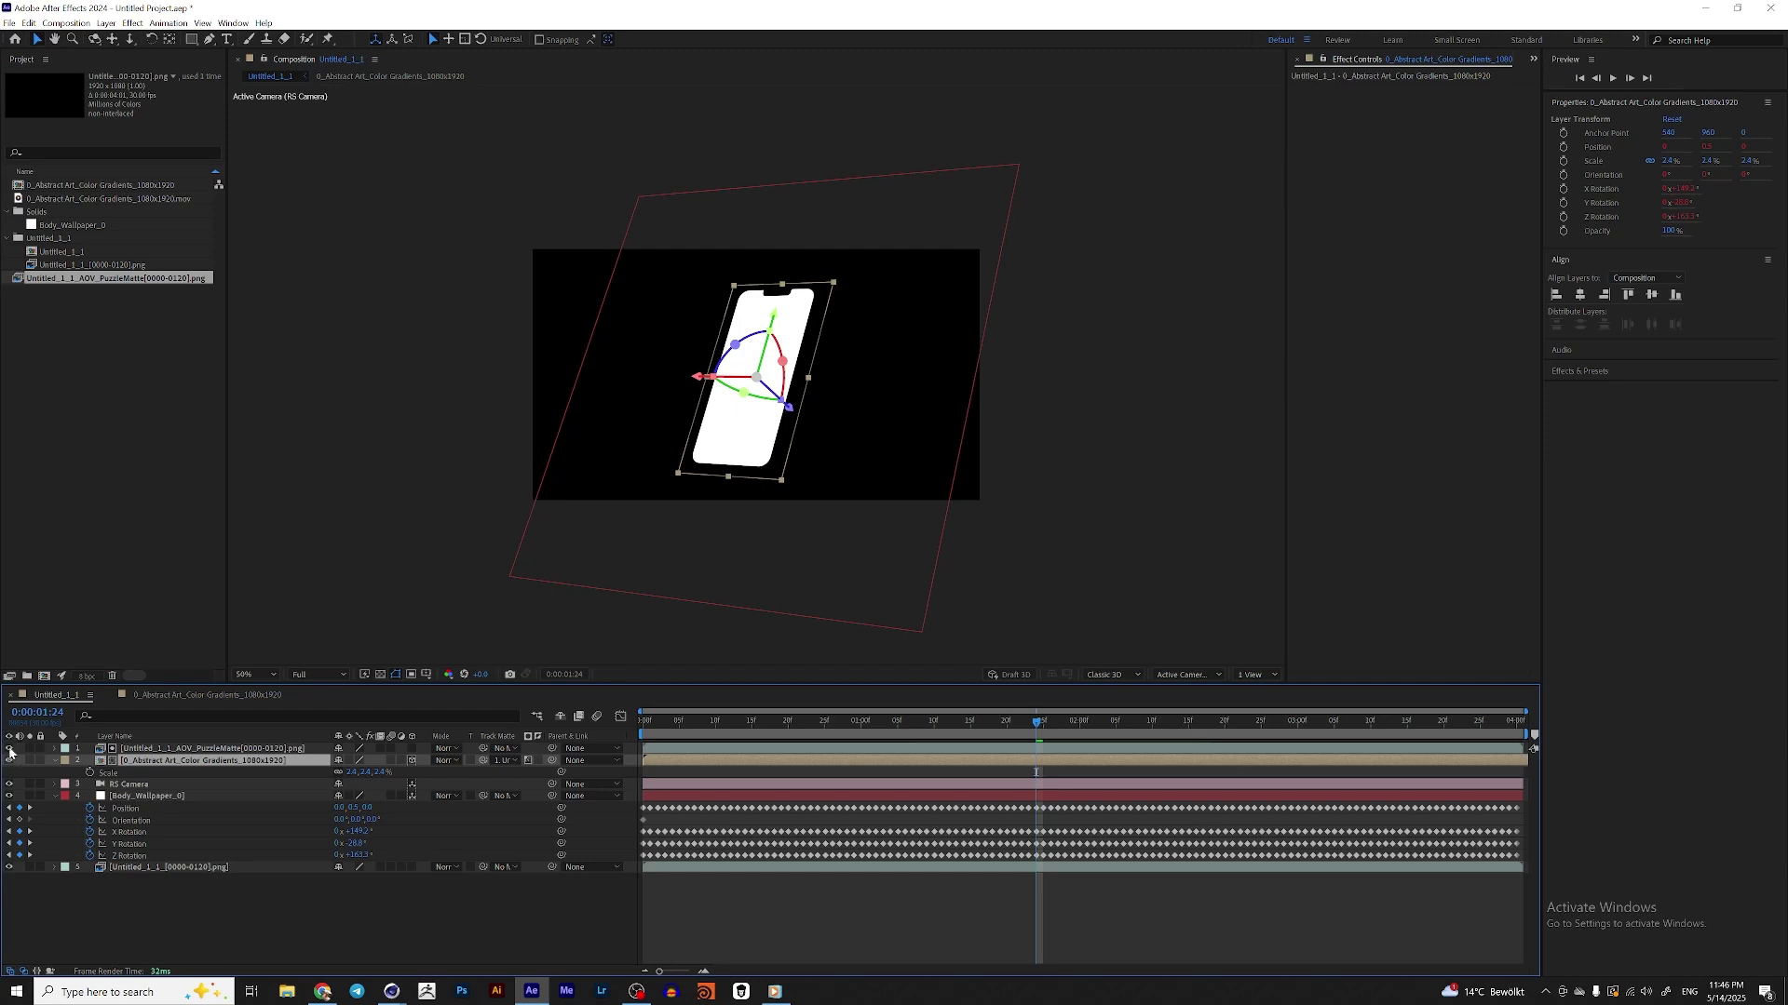
pyautogui.click(1138, 922)
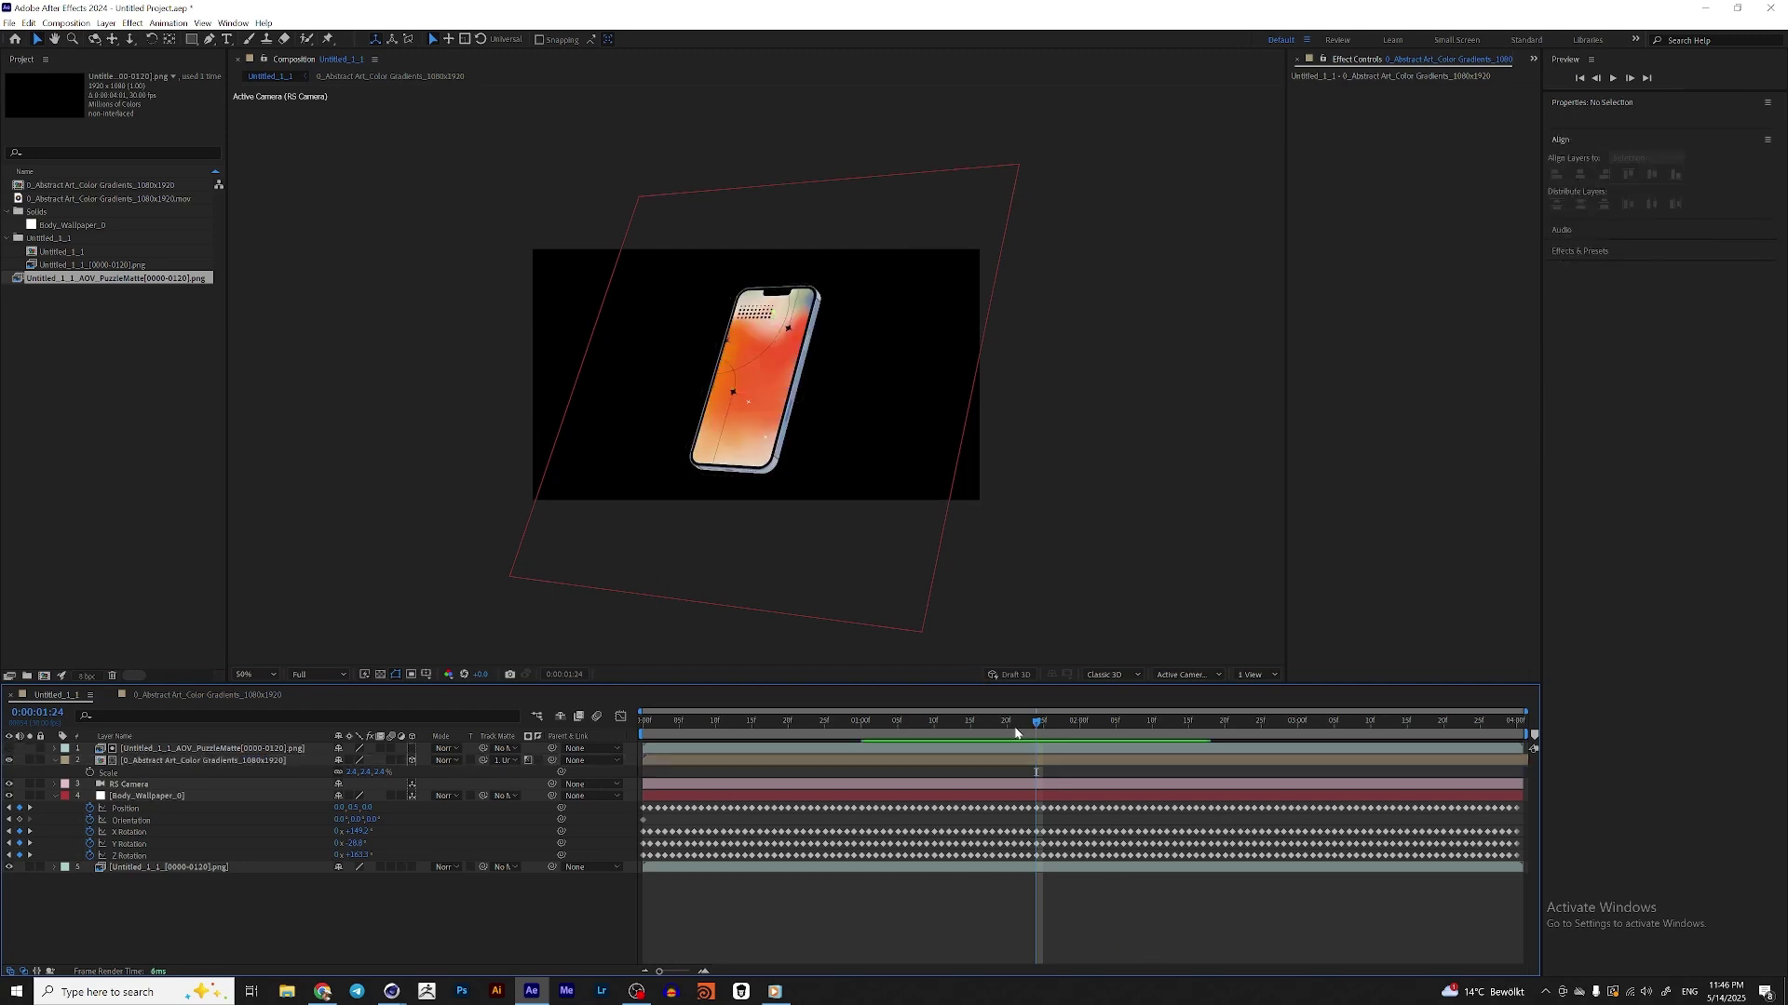
pyautogui.moveTo(1016, 732); pyautogui.dragTo(629, 722)
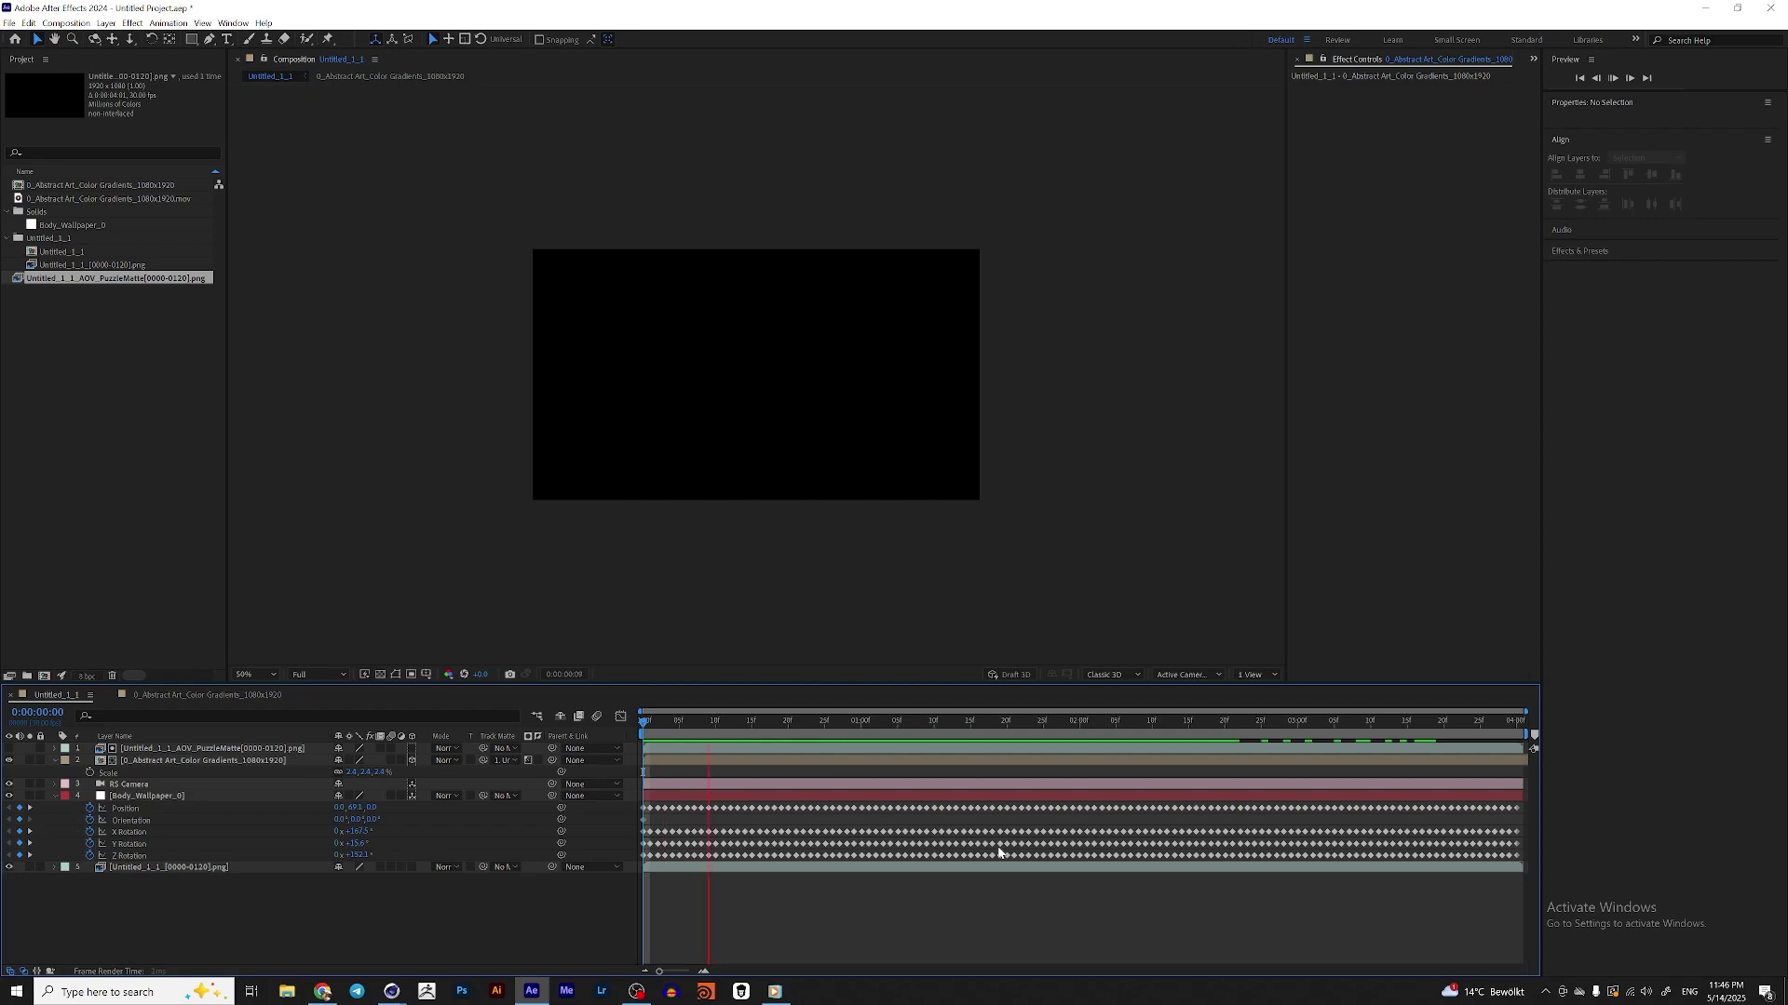
pyautogui.press('space')
pyautogui.press('space')
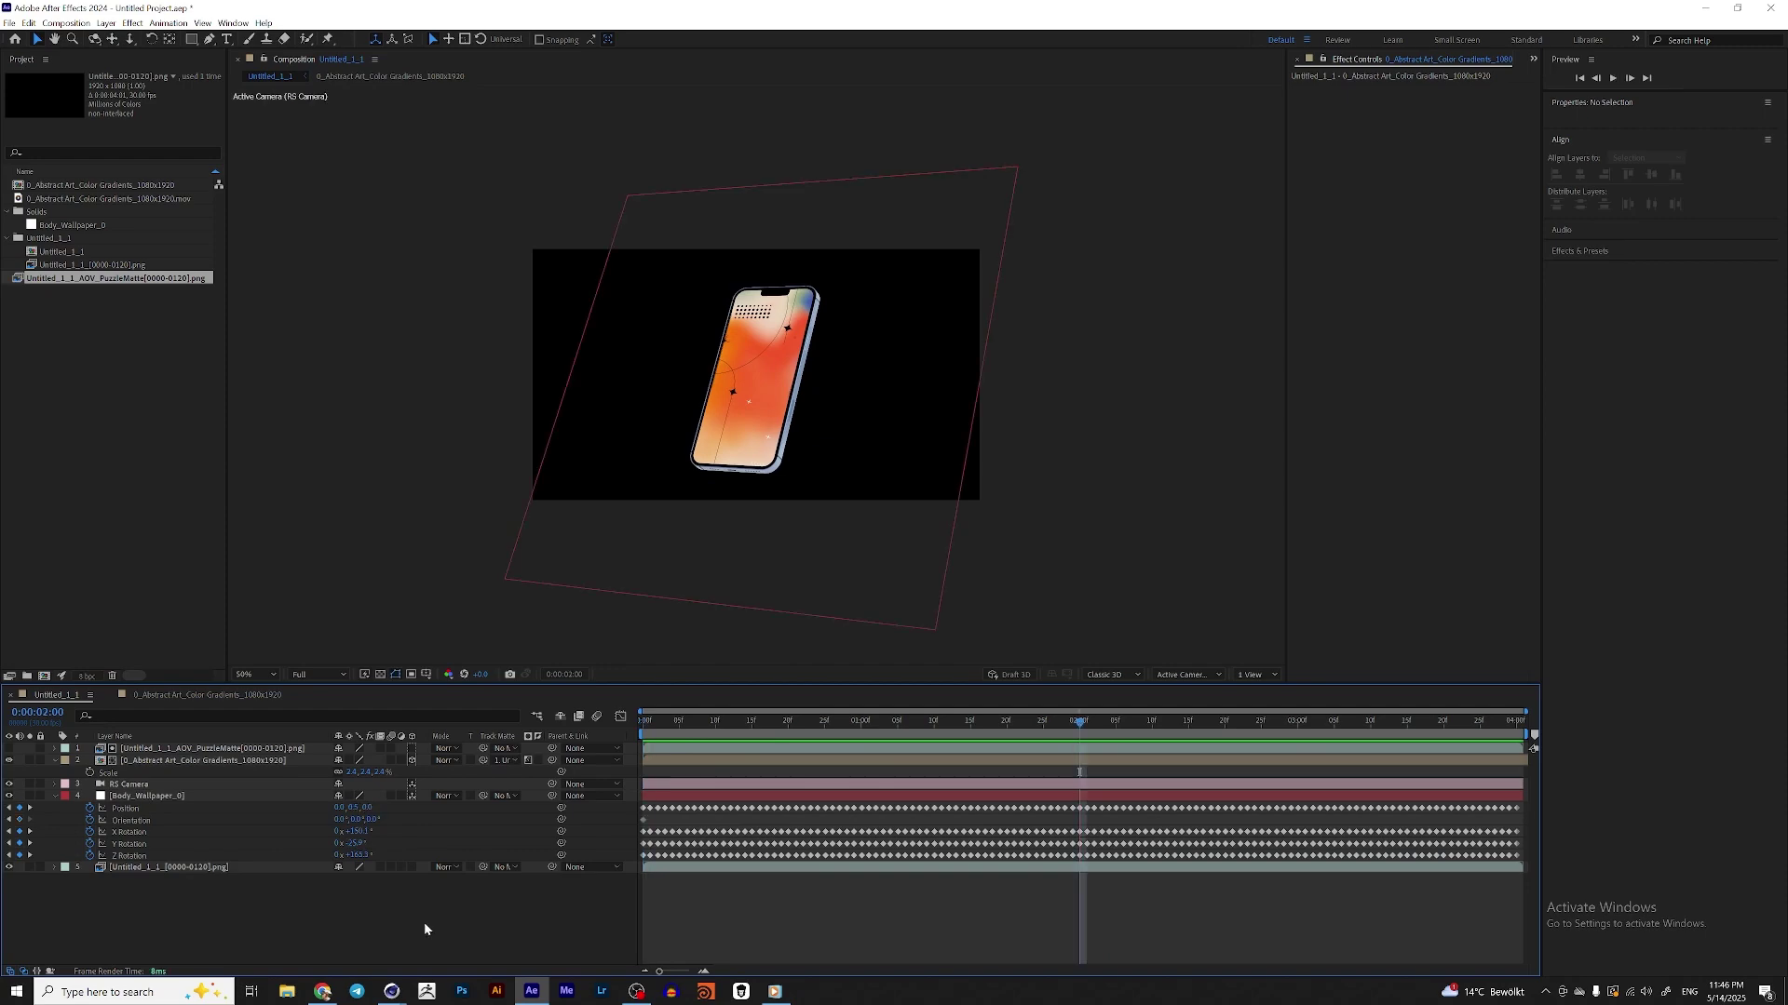
# - Import the 0_Hexagon_Grid_2160x3840 clip from the Assets folder of project 12
pyautogui.hotkey('ctrl', 'i')
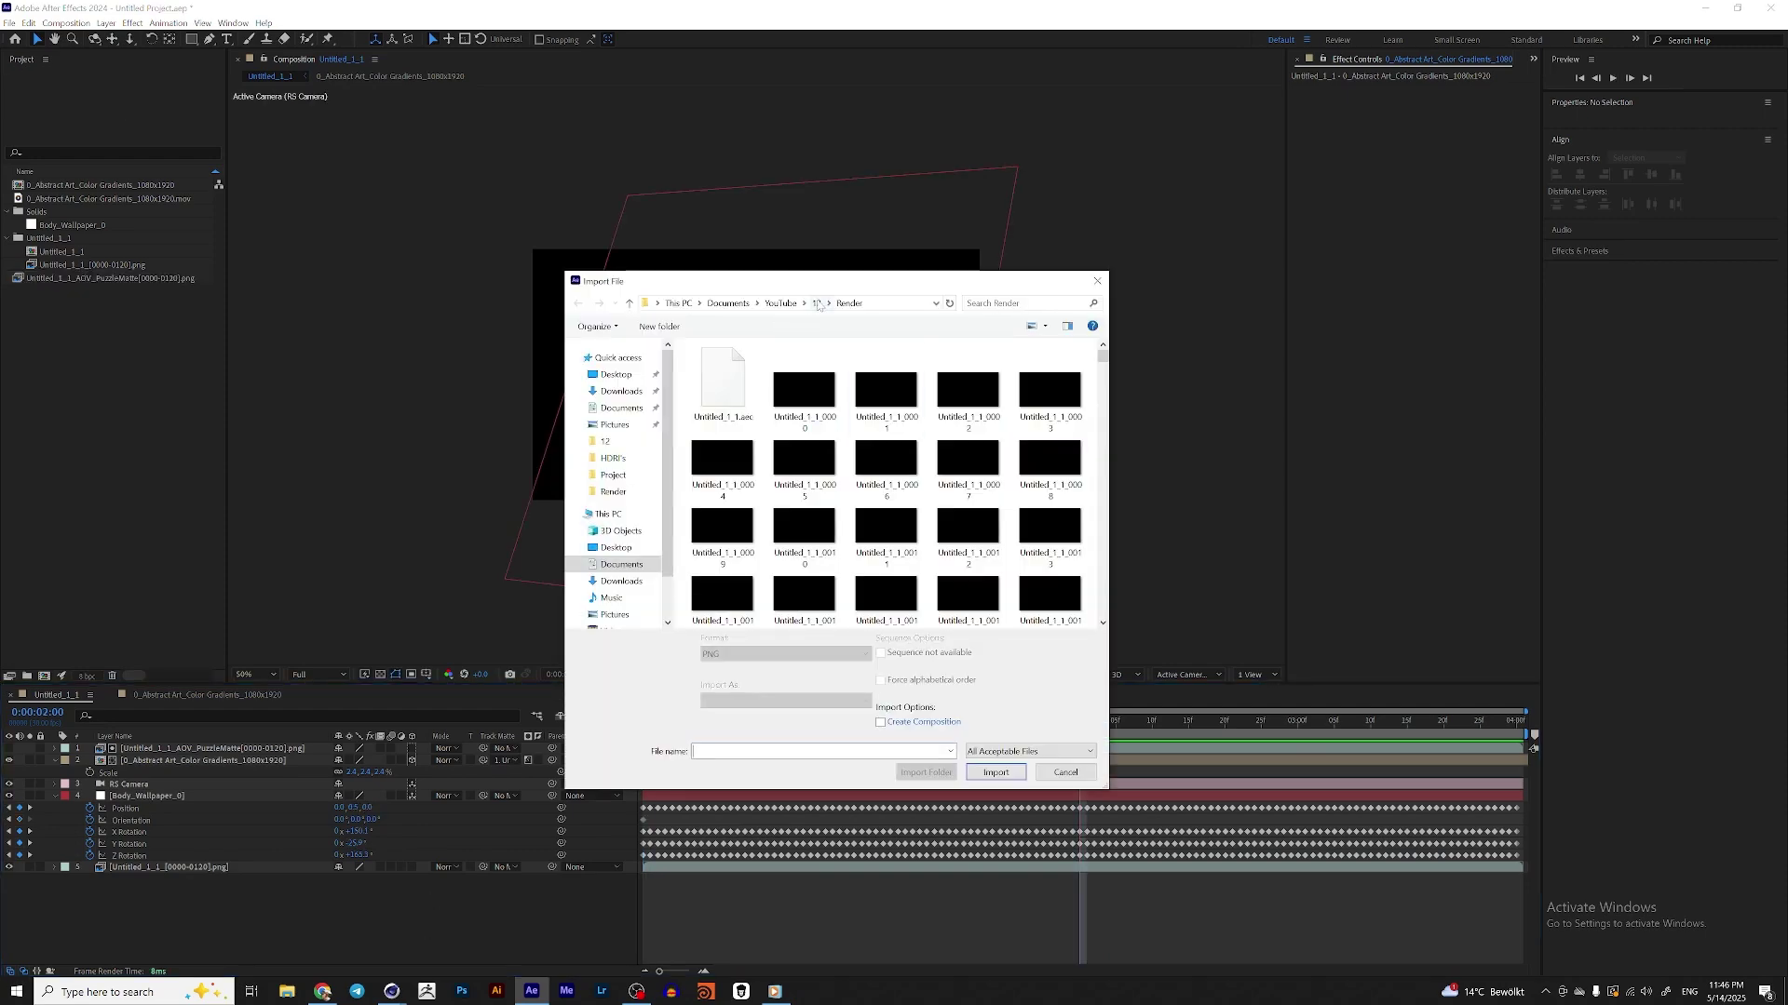
pyautogui.click(784, 305)
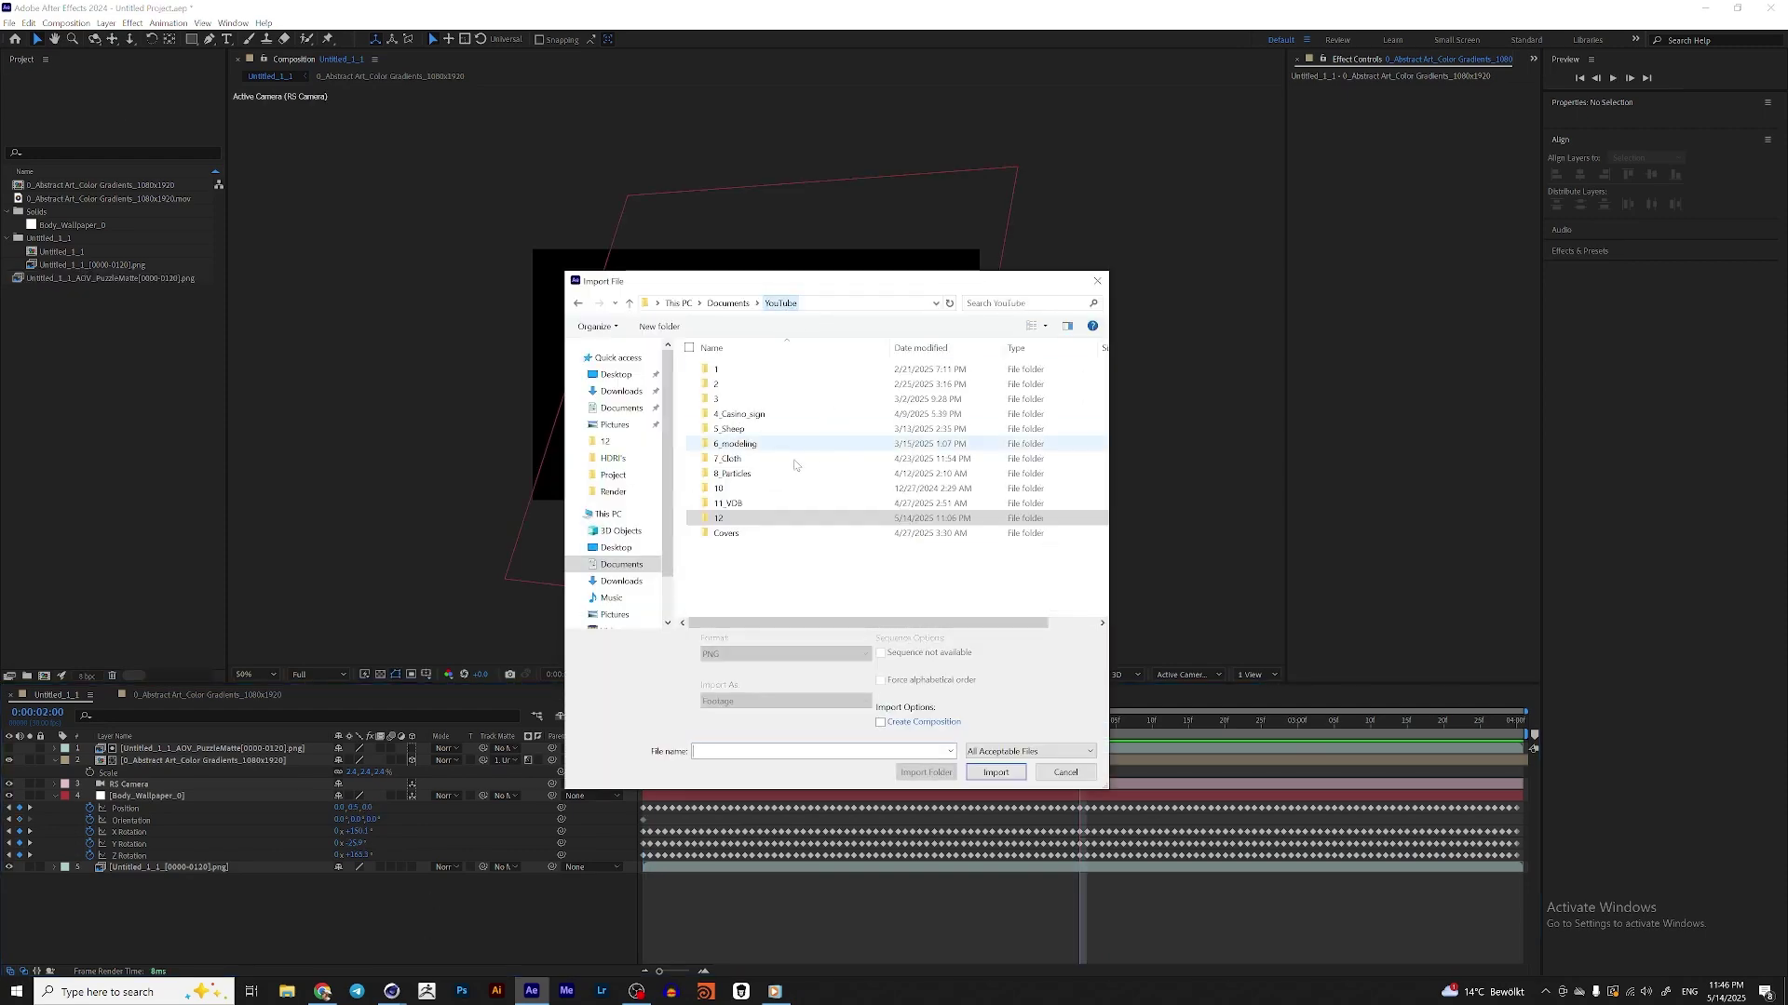
pyautogui.doubleClick(720, 518)
pyautogui.doubleClick(723, 381)
pyautogui.click(835, 395)
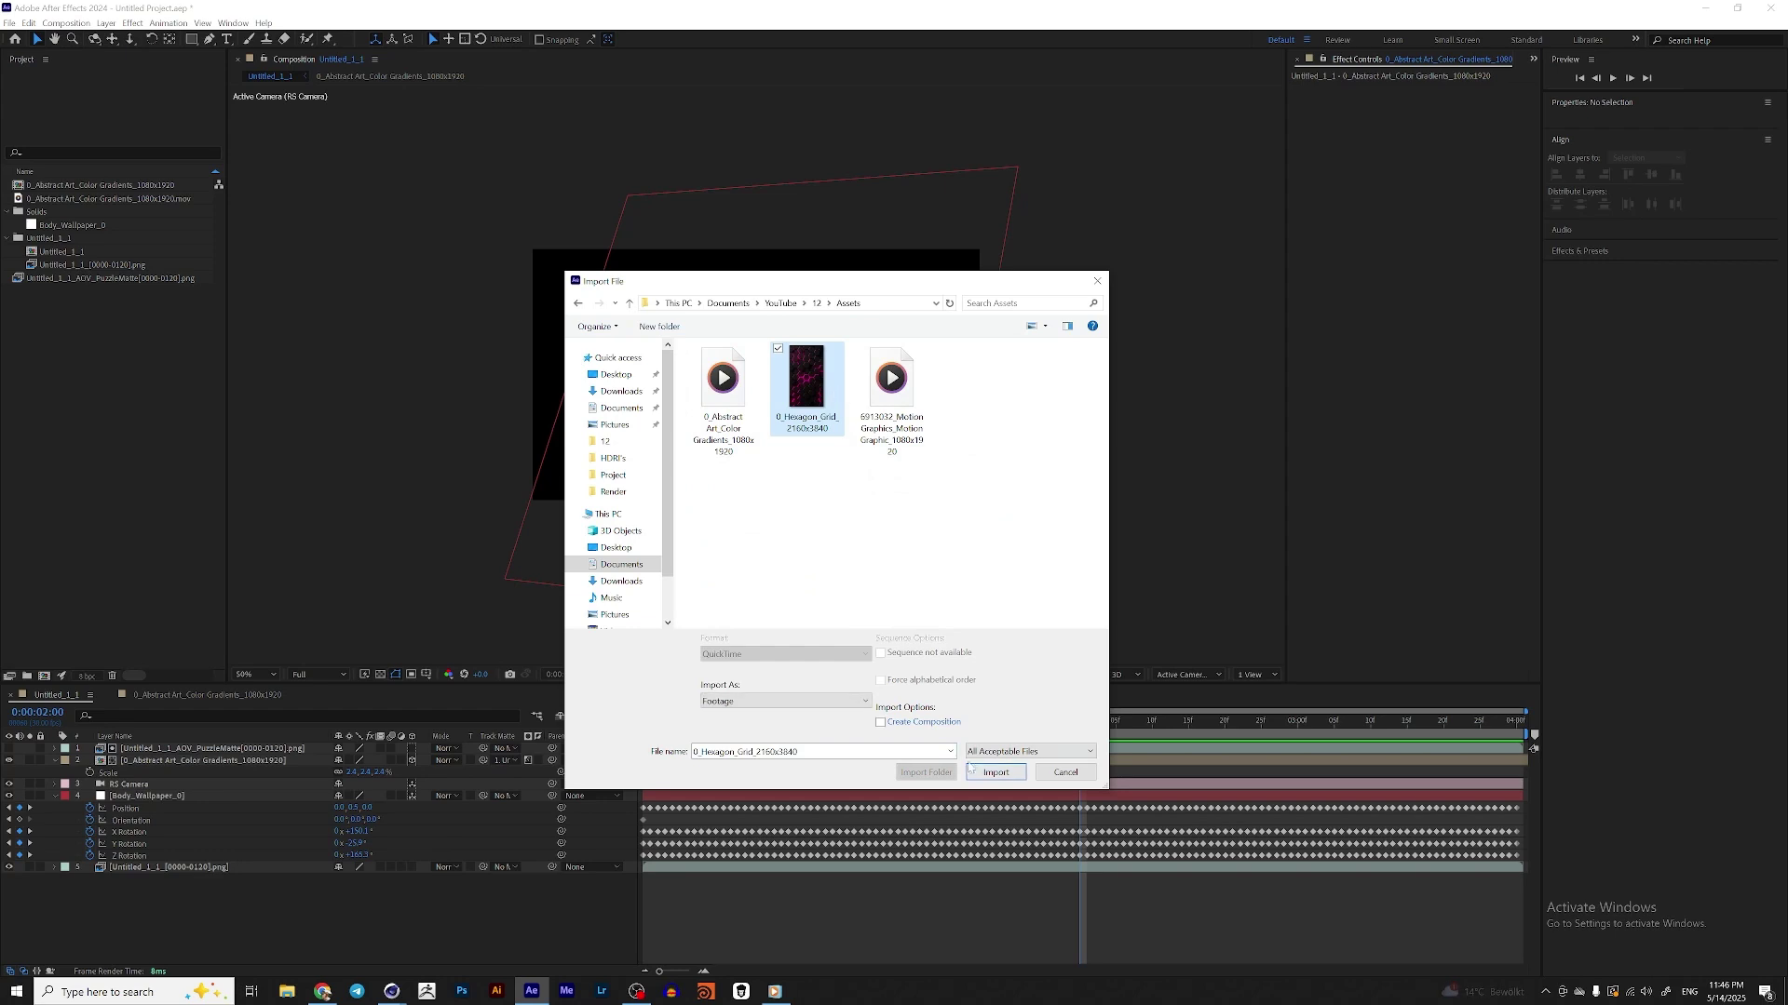
pyautogui.click(996, 771)
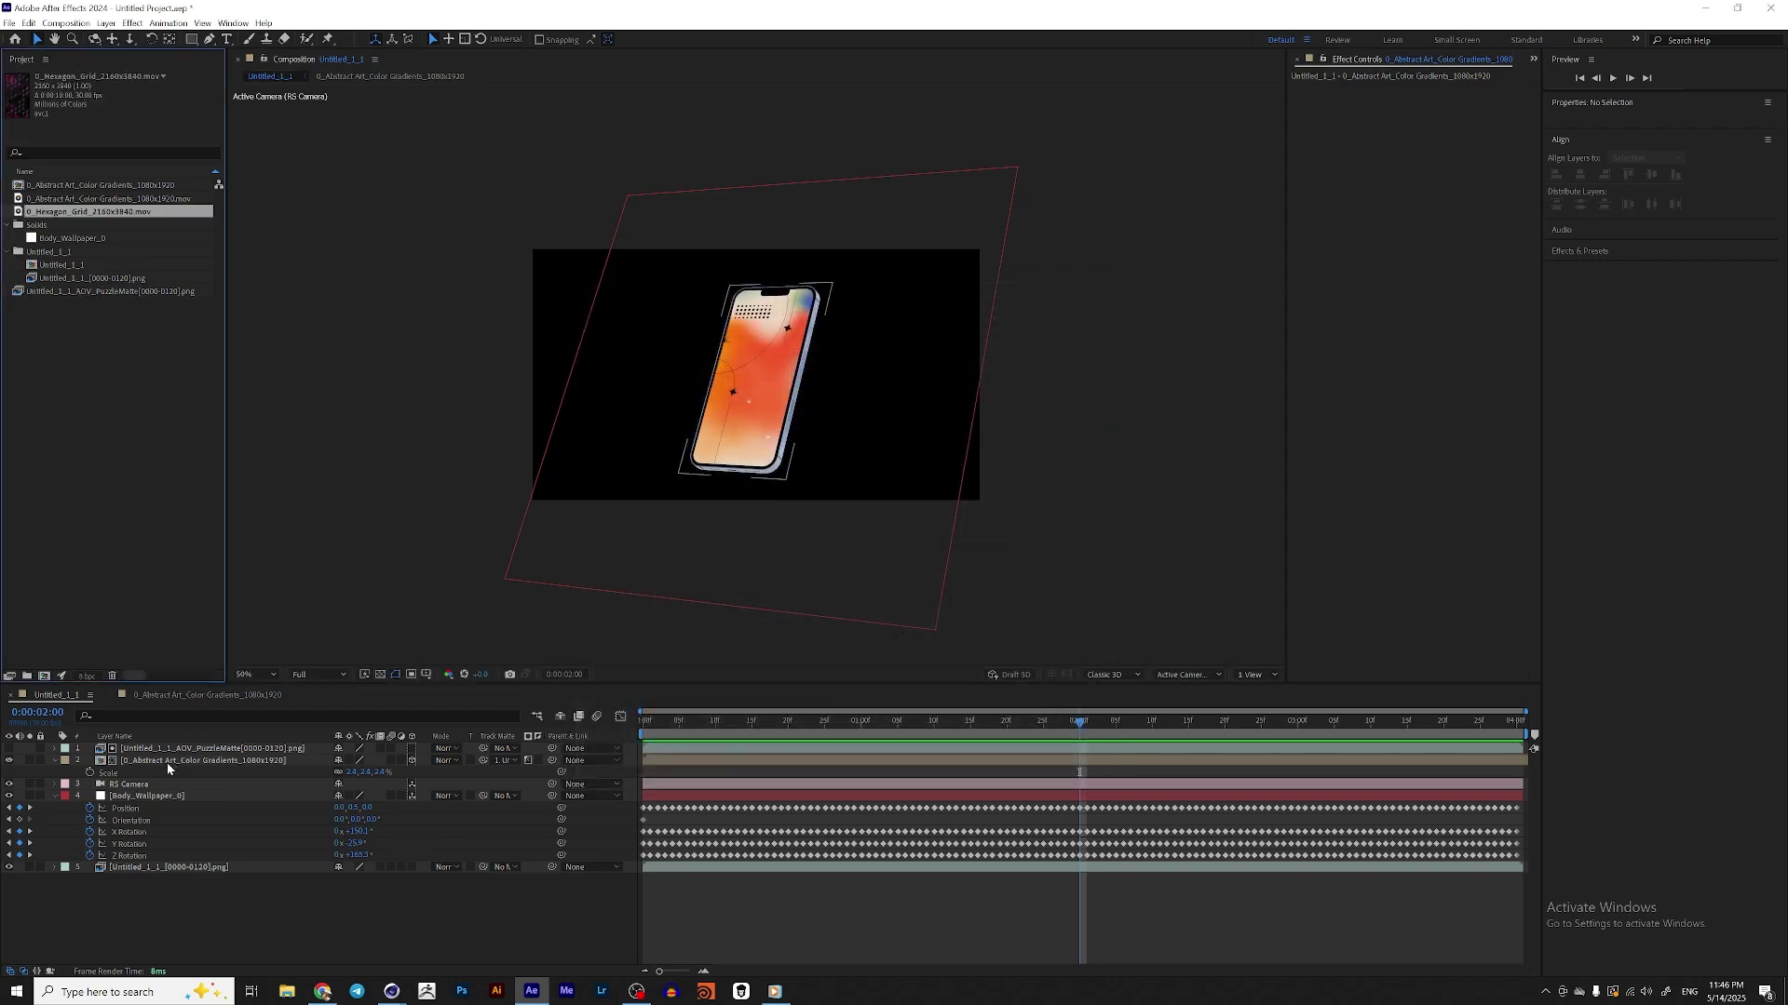
# - Add the Hexagon Grid clip above the gradient clip inside the Abstract Art composition, and check it on the phone in Untitled_1_1
pyautogui.doubleClick(166, 762)
pyautogui.moveTo(60, 216); pyautogui.dragTo(160, 749)
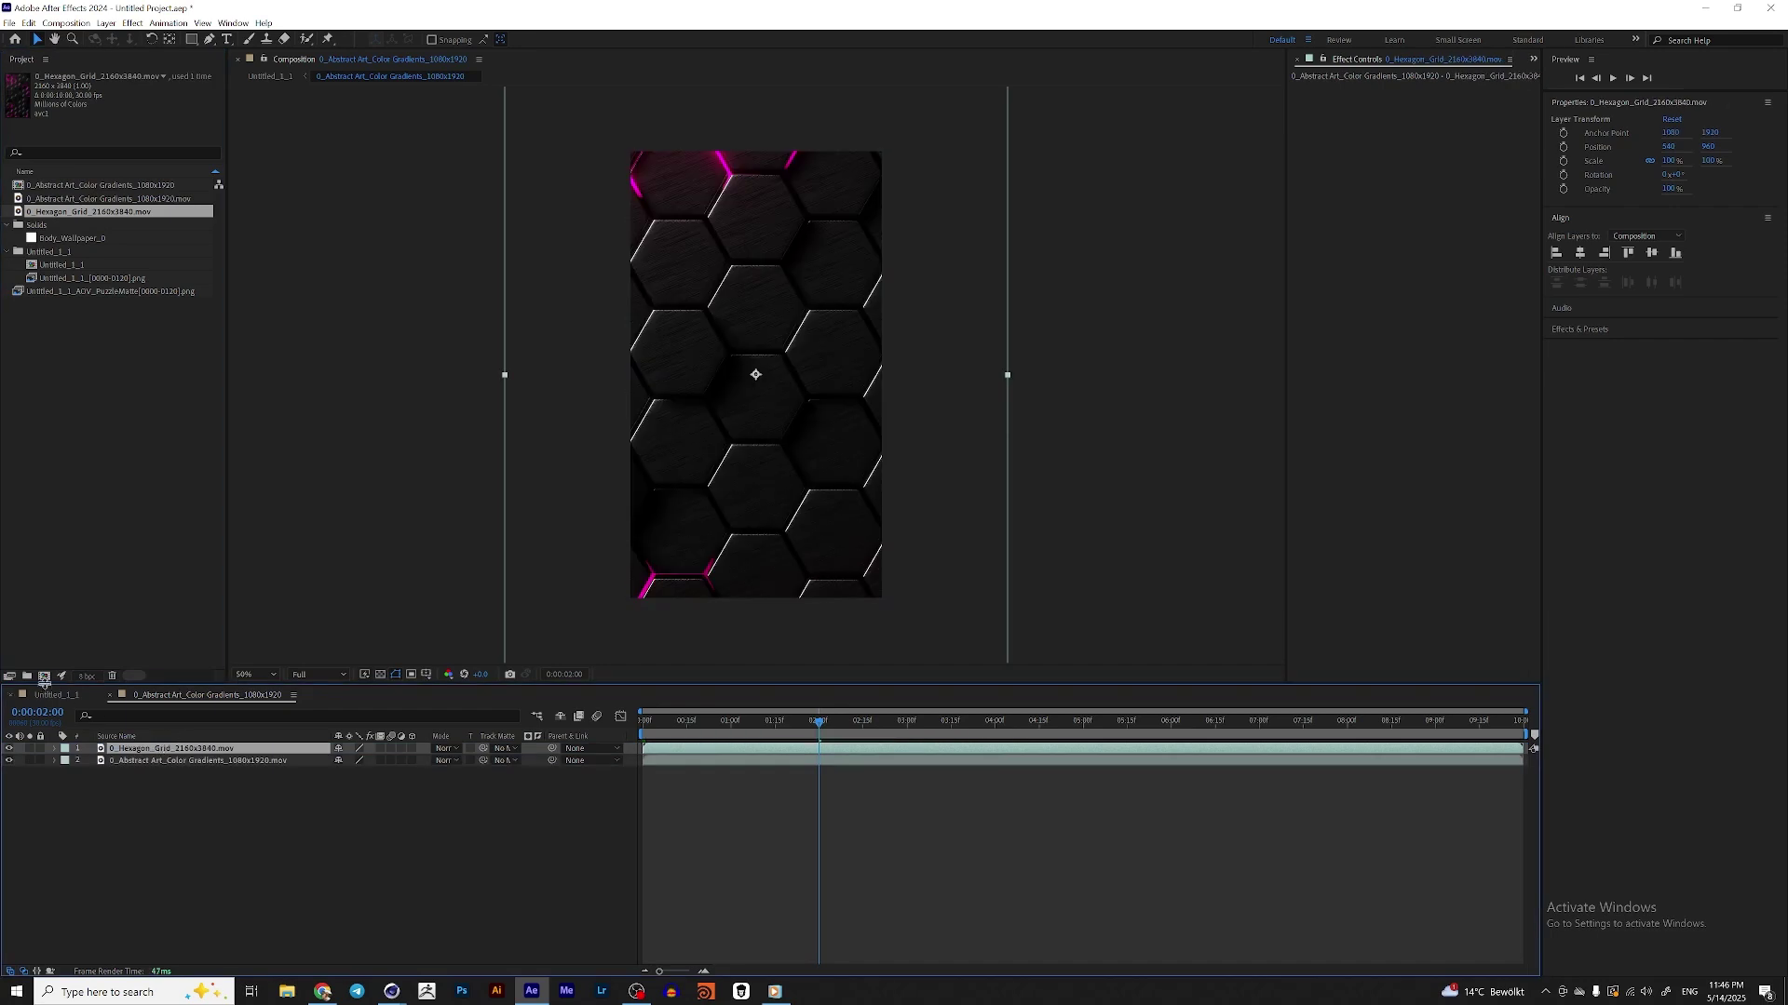
pyautogui.click(54, 694)
pyautogui.moveTo(1068, 720)
pyautogui.mouseDown()
pyautogui.moveTo(794, 721)
pyautogui.moveTo(1073, 720)
pyautogui.mouseUp()
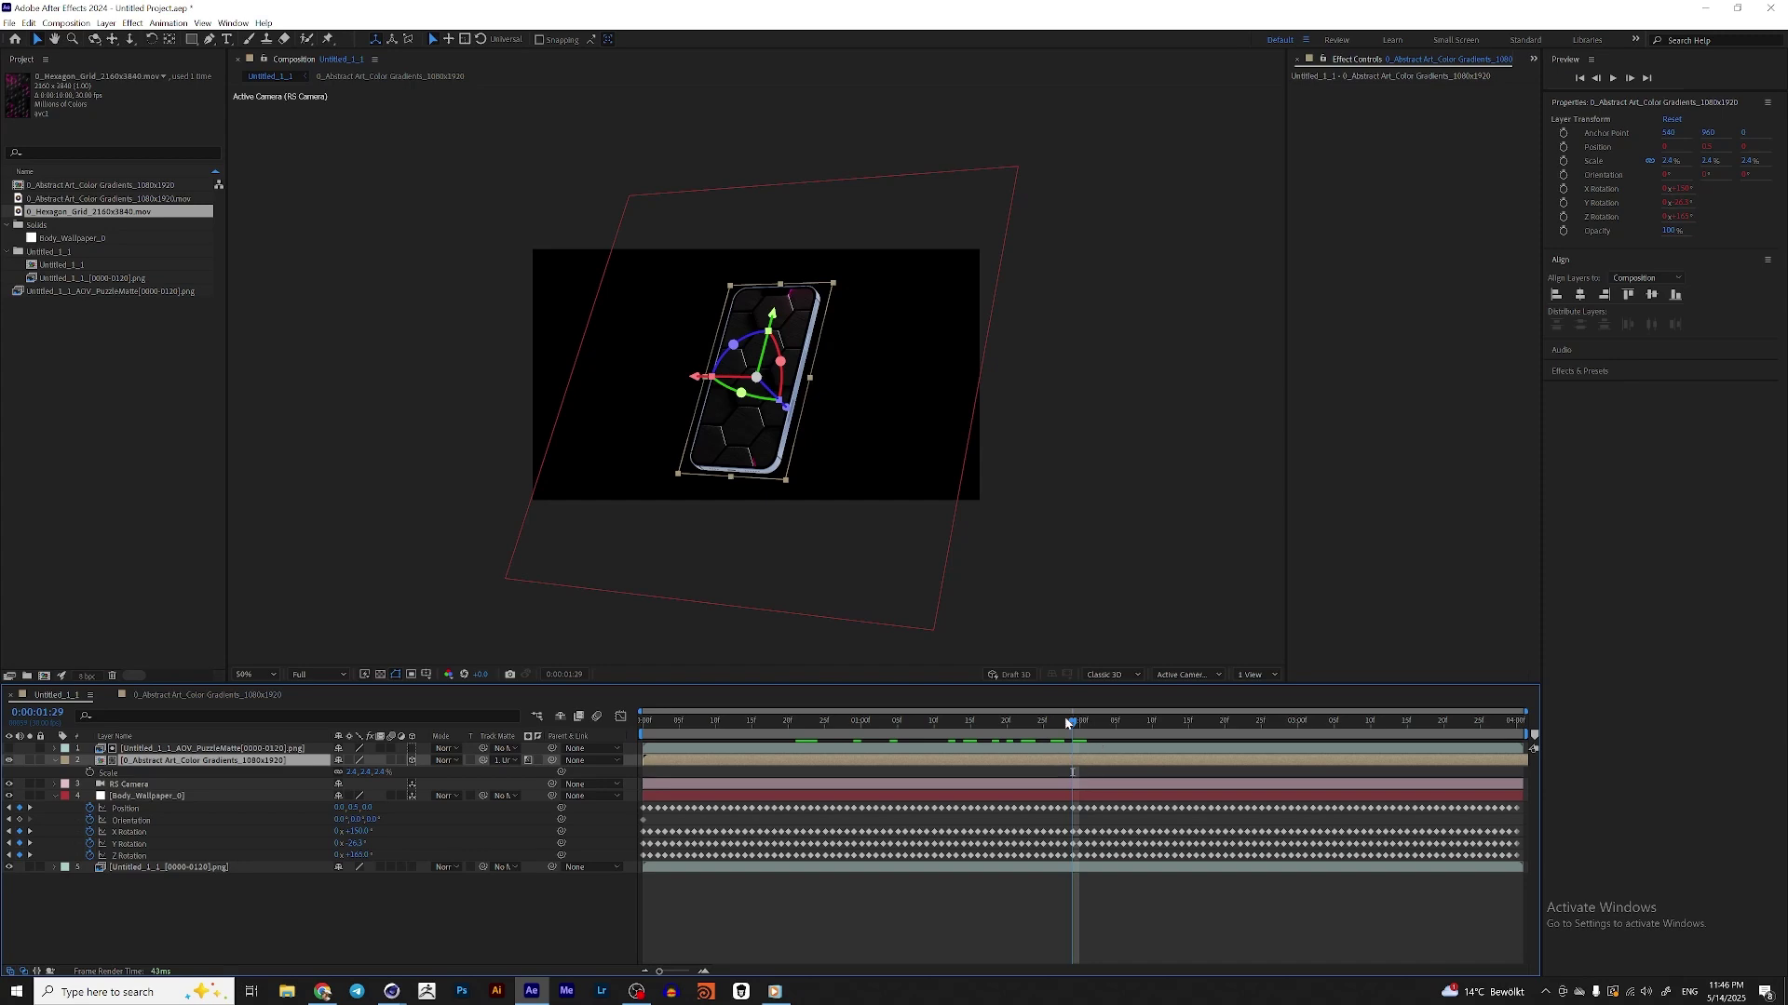
pyautogui.moveTo(1068, 722); pyautogui.dragTo(1124, 723)
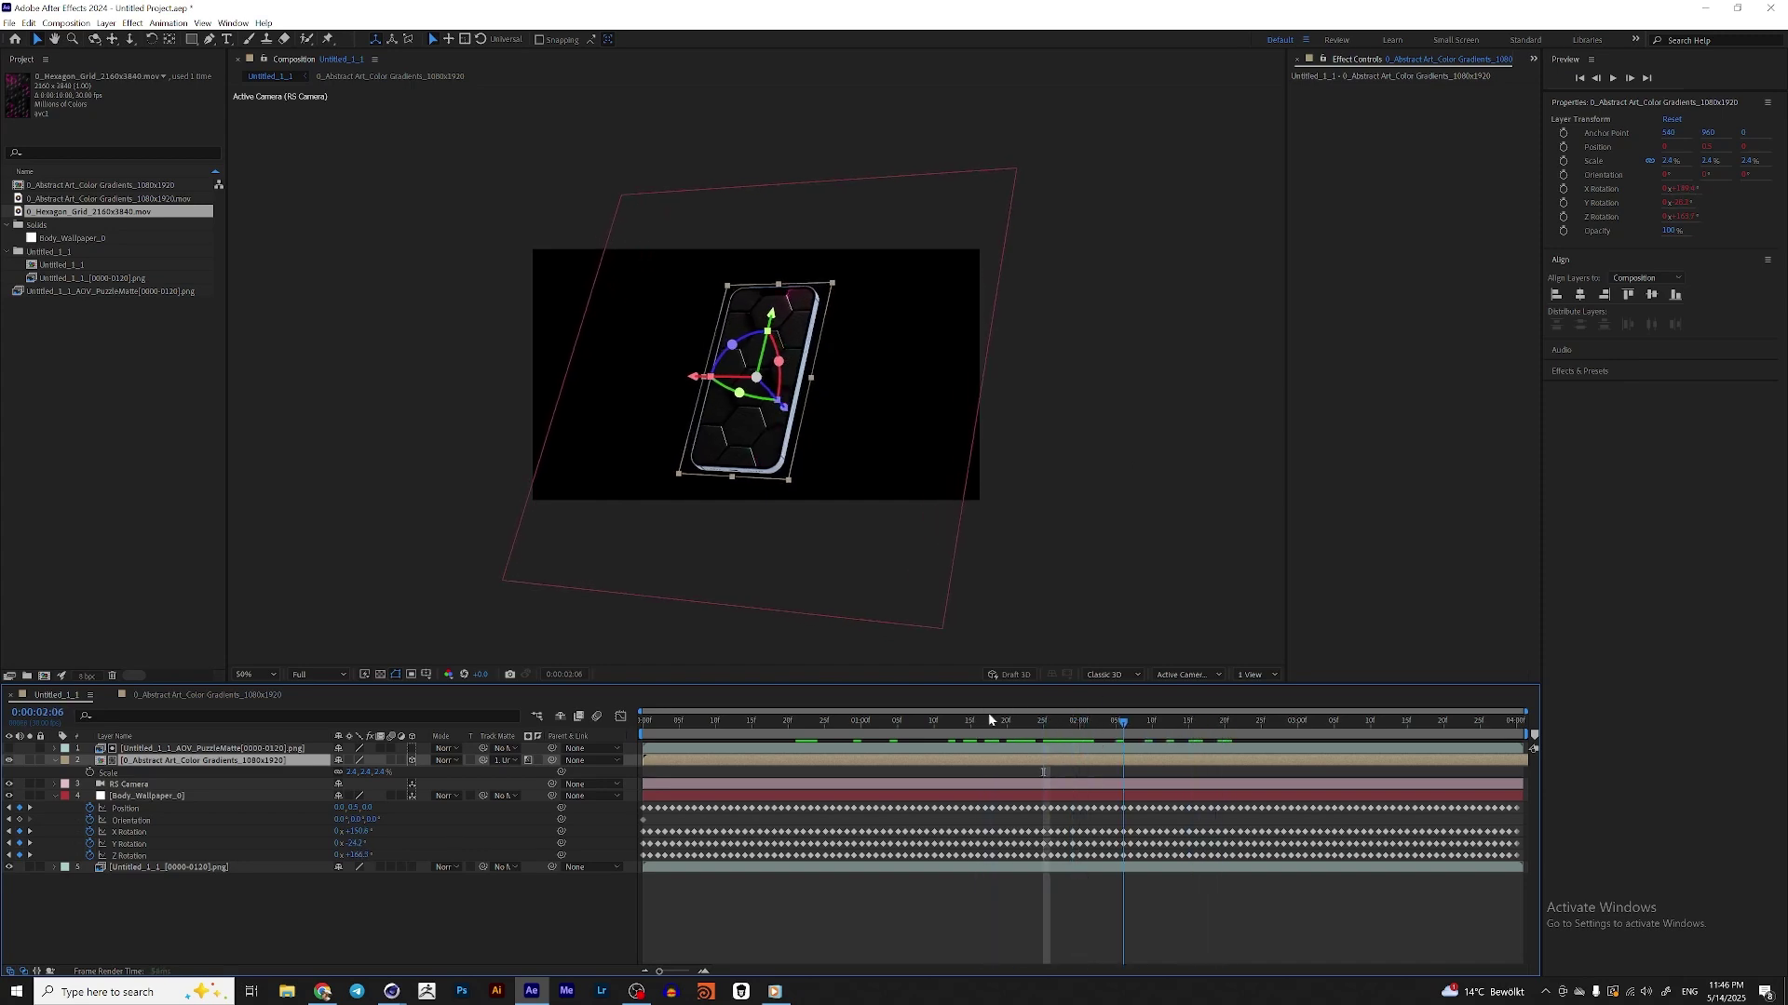
pyautogui.click(296, 696)
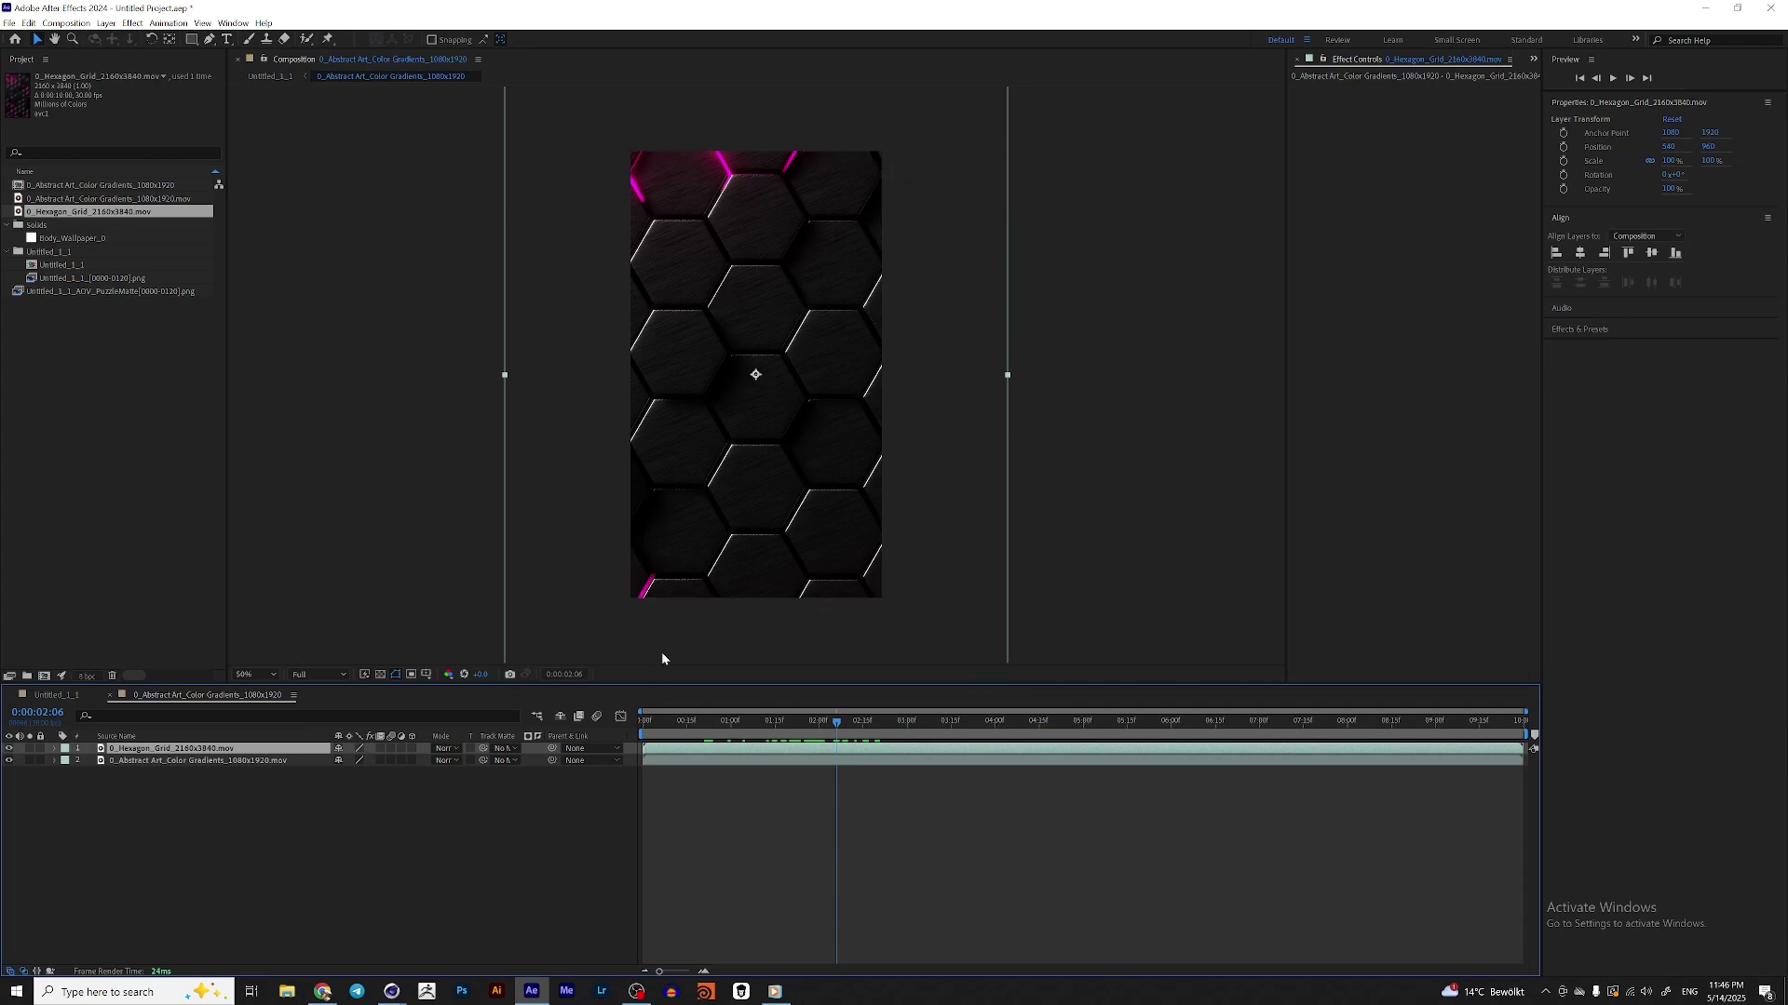
pyautogui.click(83, 697)
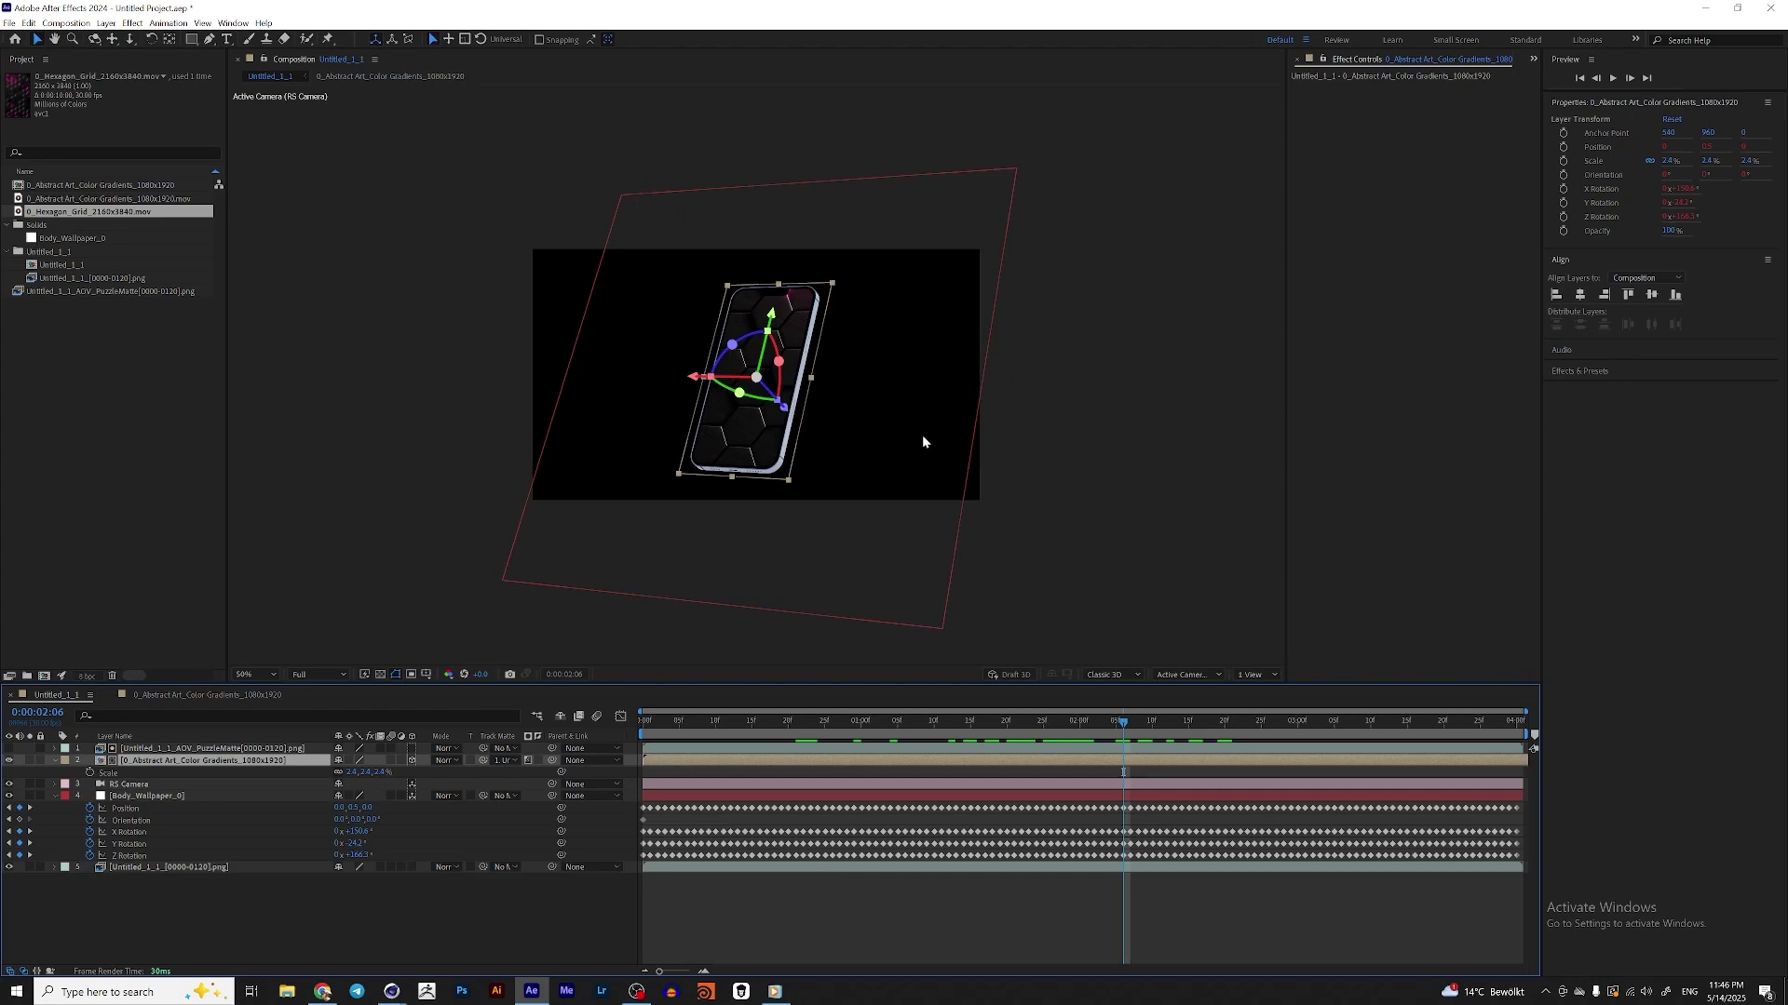
# - Import the 6913032 Motion Graphics 1080x1920 clip and place it as the bottom layer of Untitled_1_1
pyautogui.click(286, 924)
pyautogui.hotkey('ctrl', 'i')
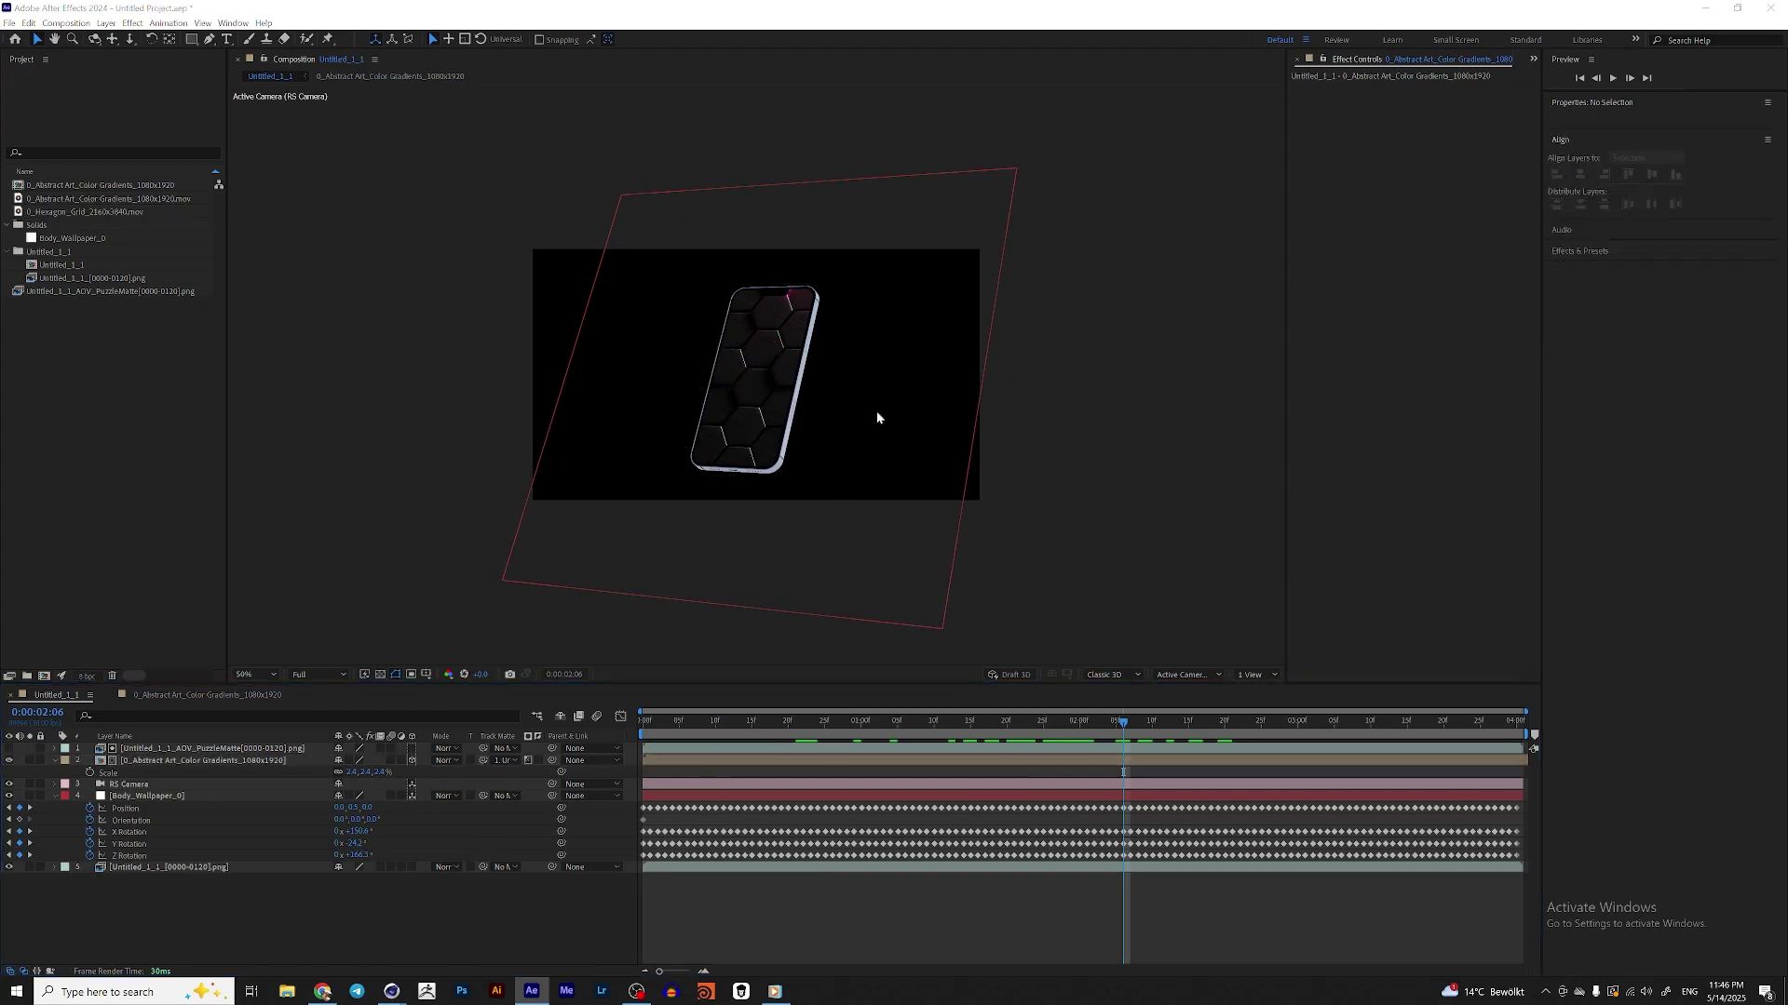
pyautogui.doubleClick(905, 393)
pyautogui.moveTo(112, 225); pyautogui.dragTo(223, 898)
# - Rotate the Motion Graphics background layer 90° so it fills the landscape frame
pyautogui.write('r')
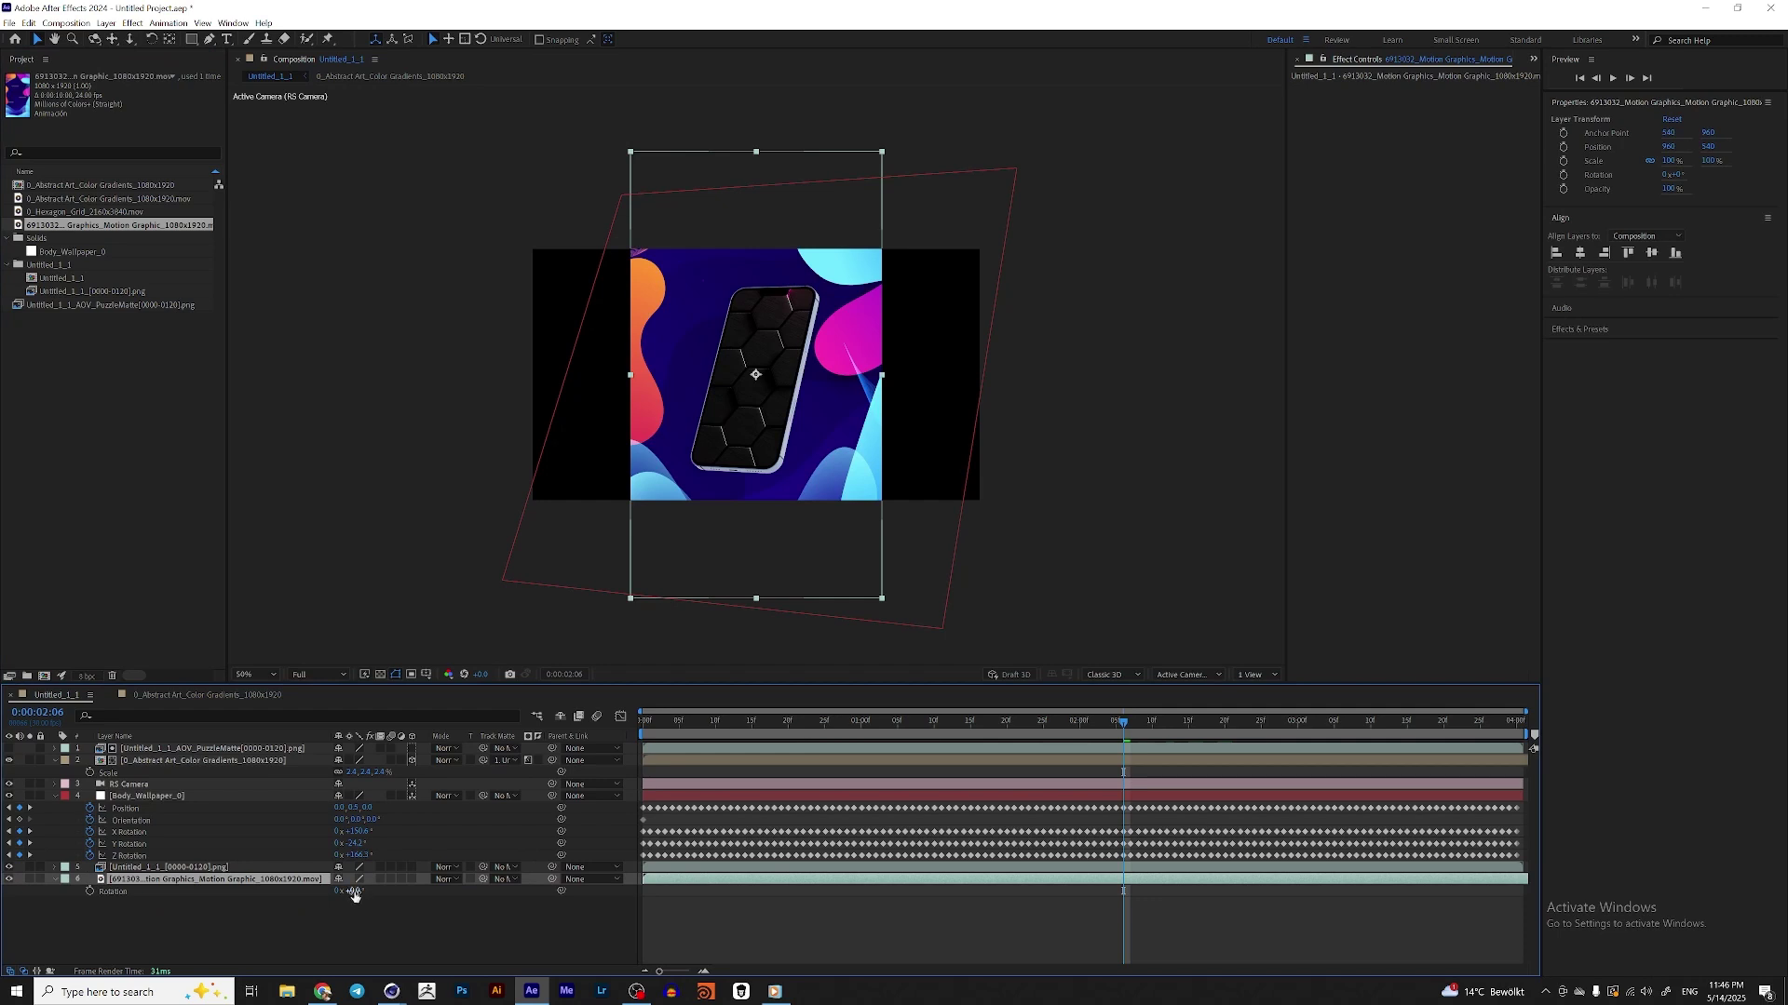
pyautogui.write('90')
pyautogui.press('Return')
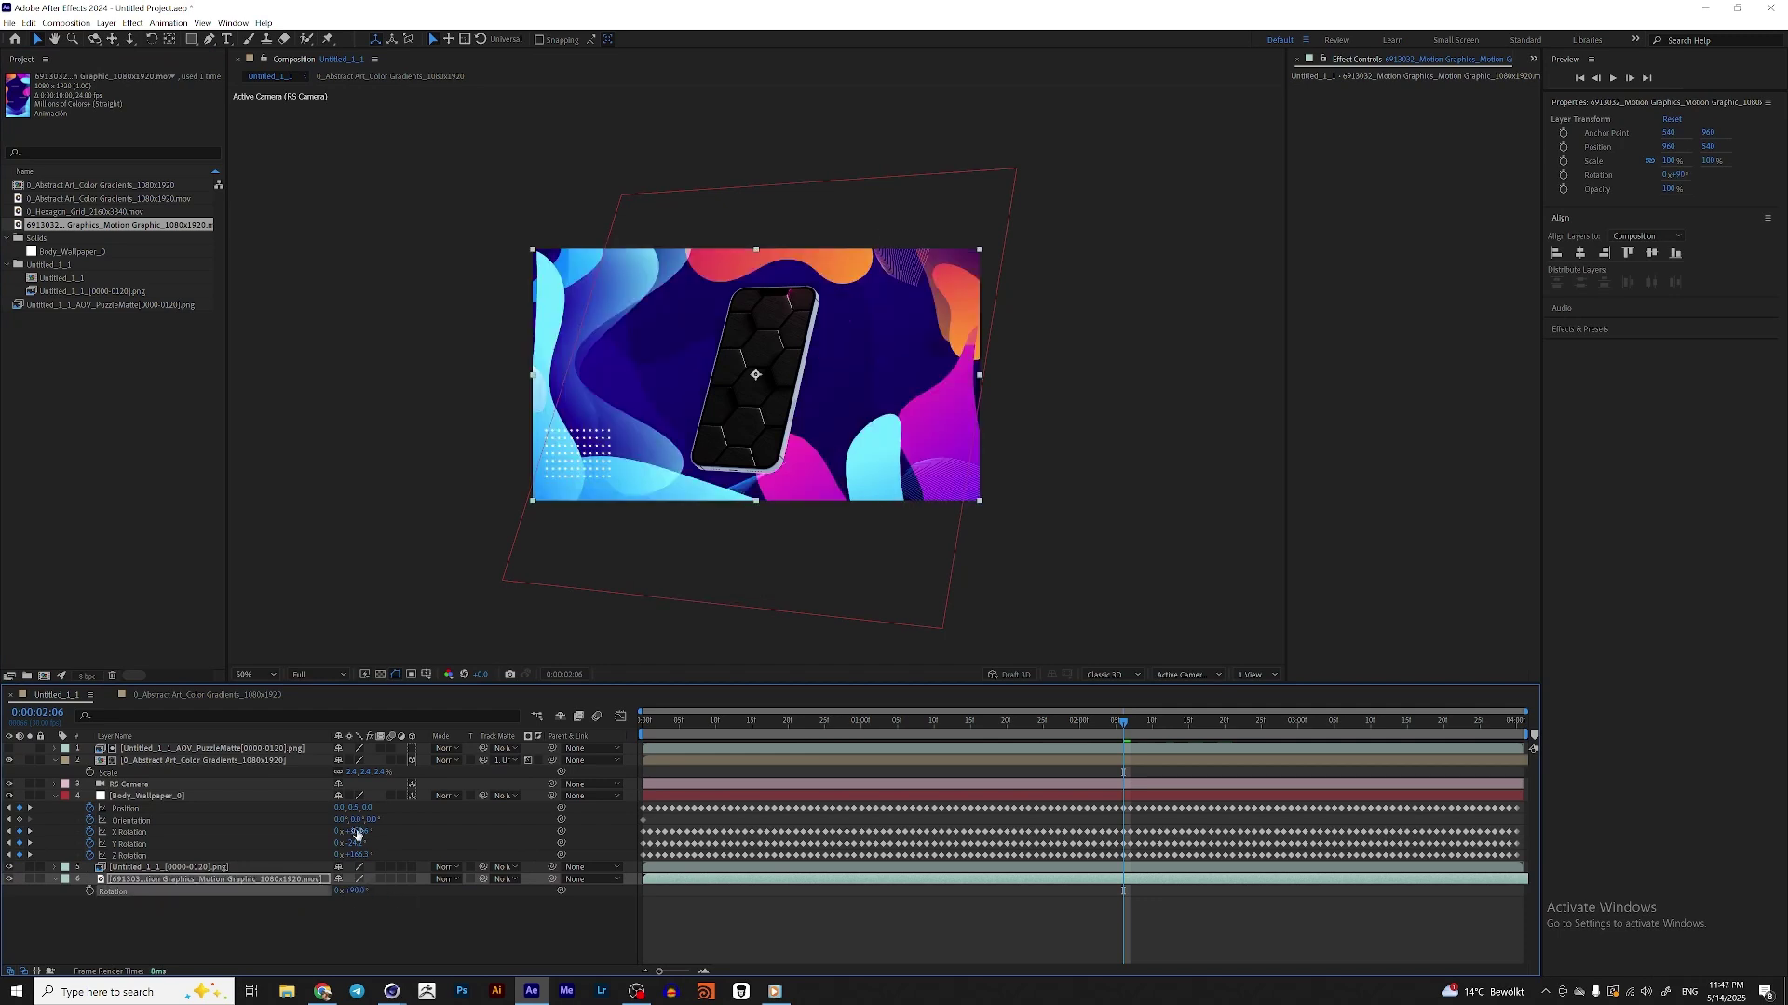
# - Hide the Hexagon Grid layer in the Abstract Art composition and return to Untitled_1_1
pyautogui.click(238, 697)
pyautogui.click(11, 749)
pyautogui.click(56, 695)
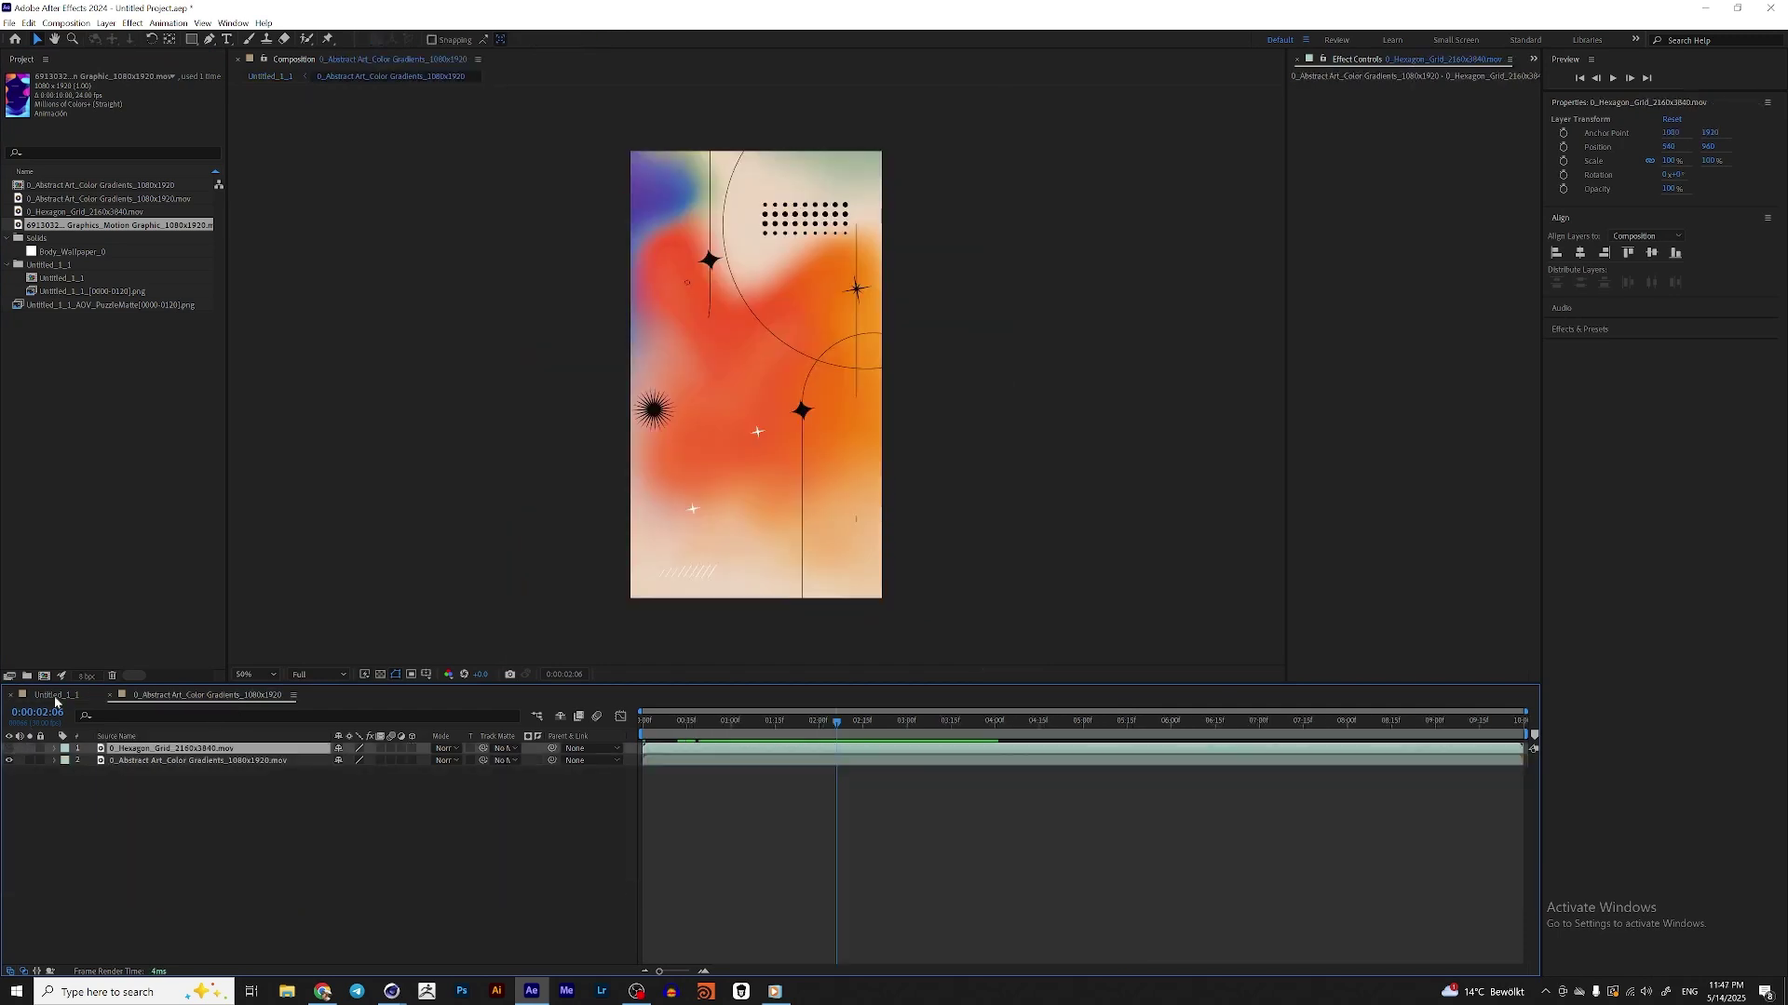
# - Play and scrub through Untitled_1_1 to examine how the phone, its screen content and the background work together
pyautogui.press('space')
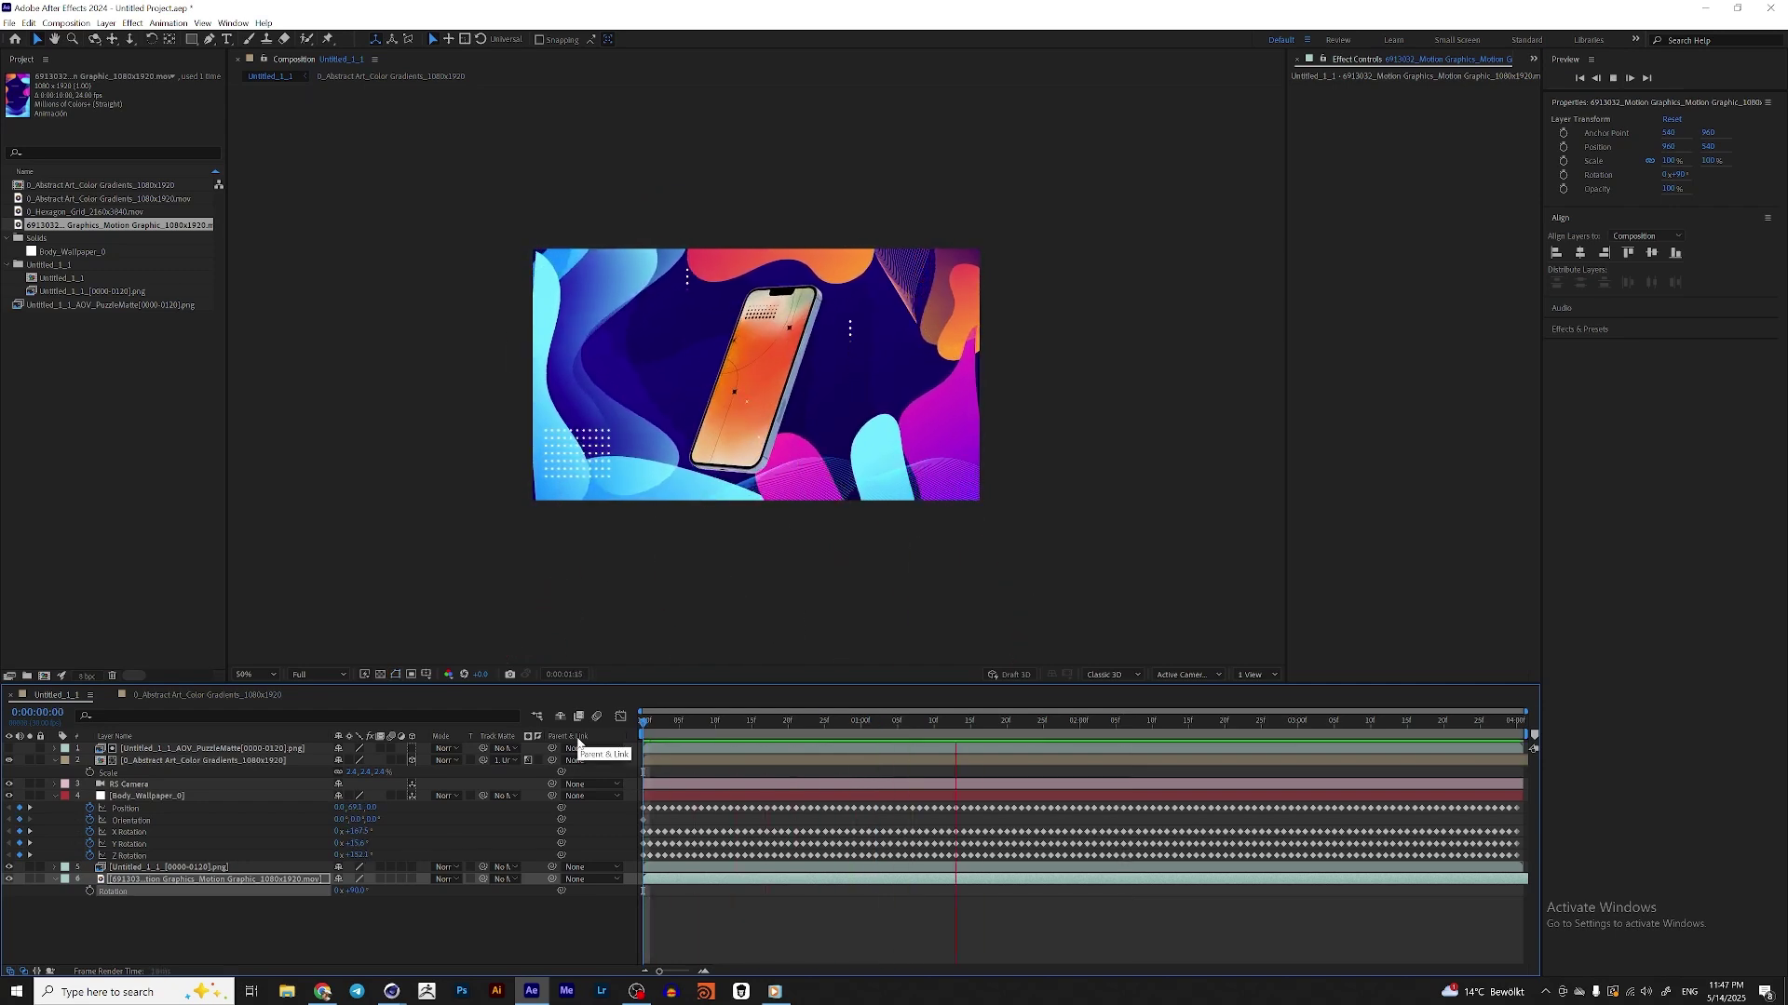
pyautogui.click(1099, 724)
pyautogui.moveTo(1097, 724); pyautogui.dragTo(1443, 726)
pyautogui.press('space')
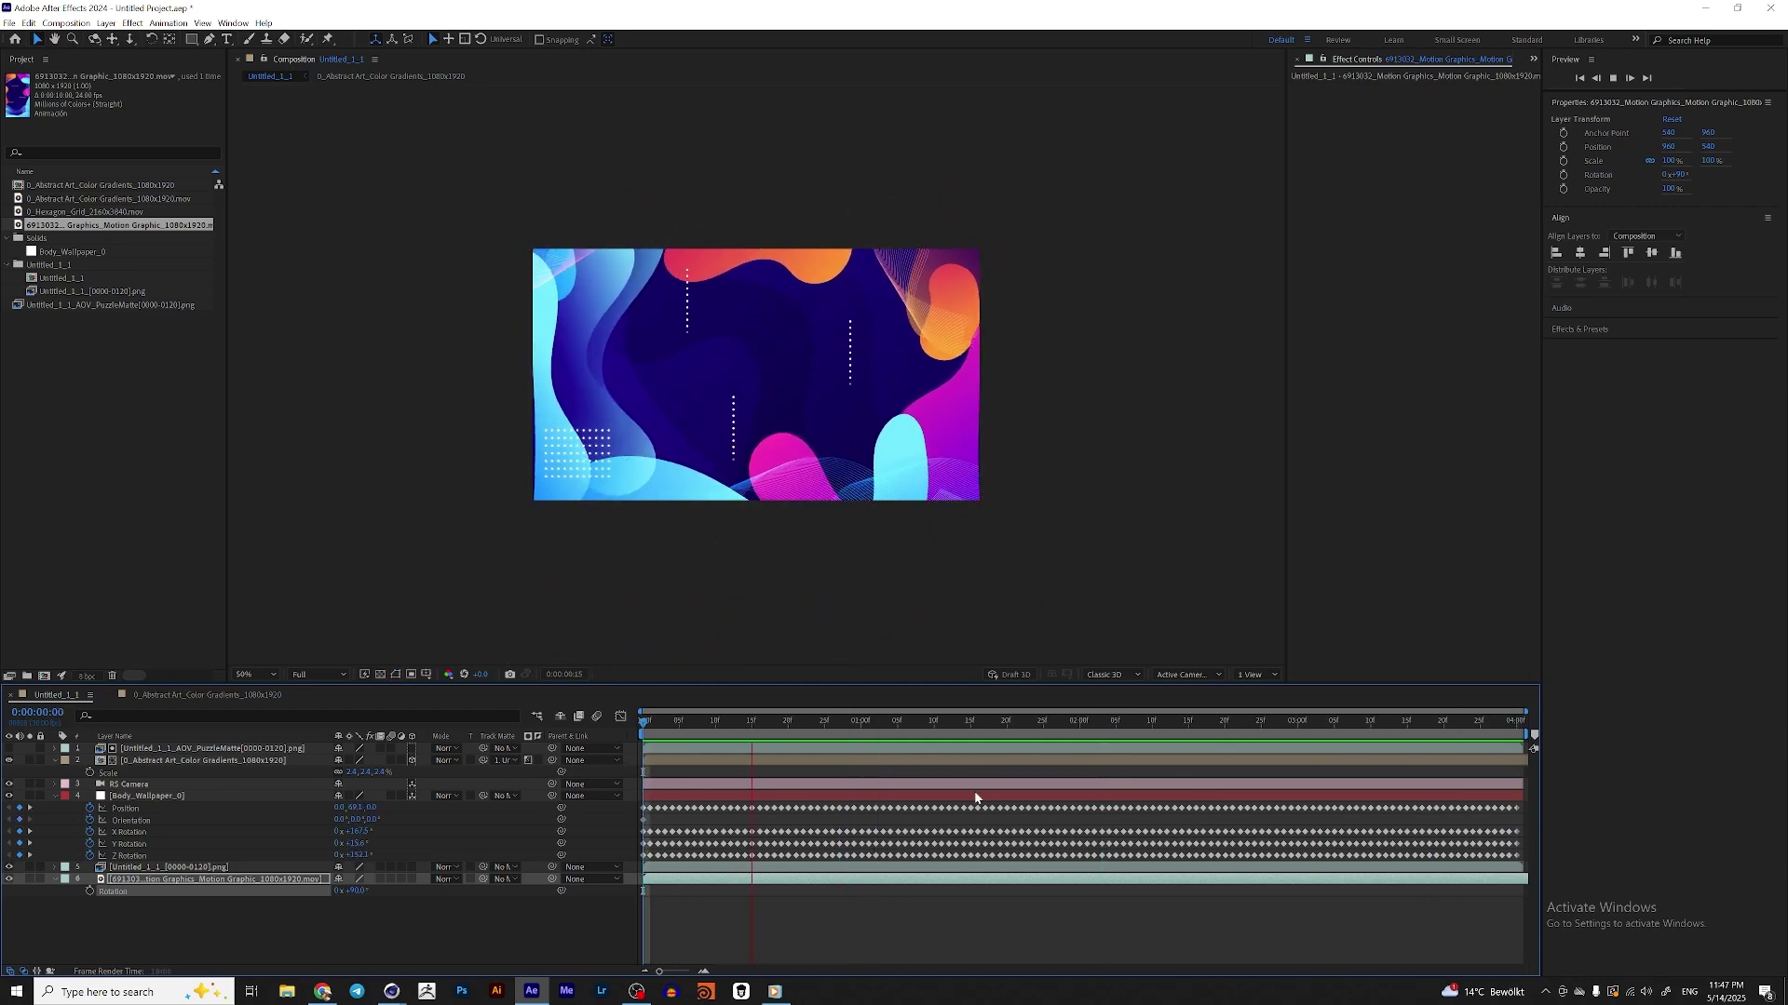
pyautogui.press('space')
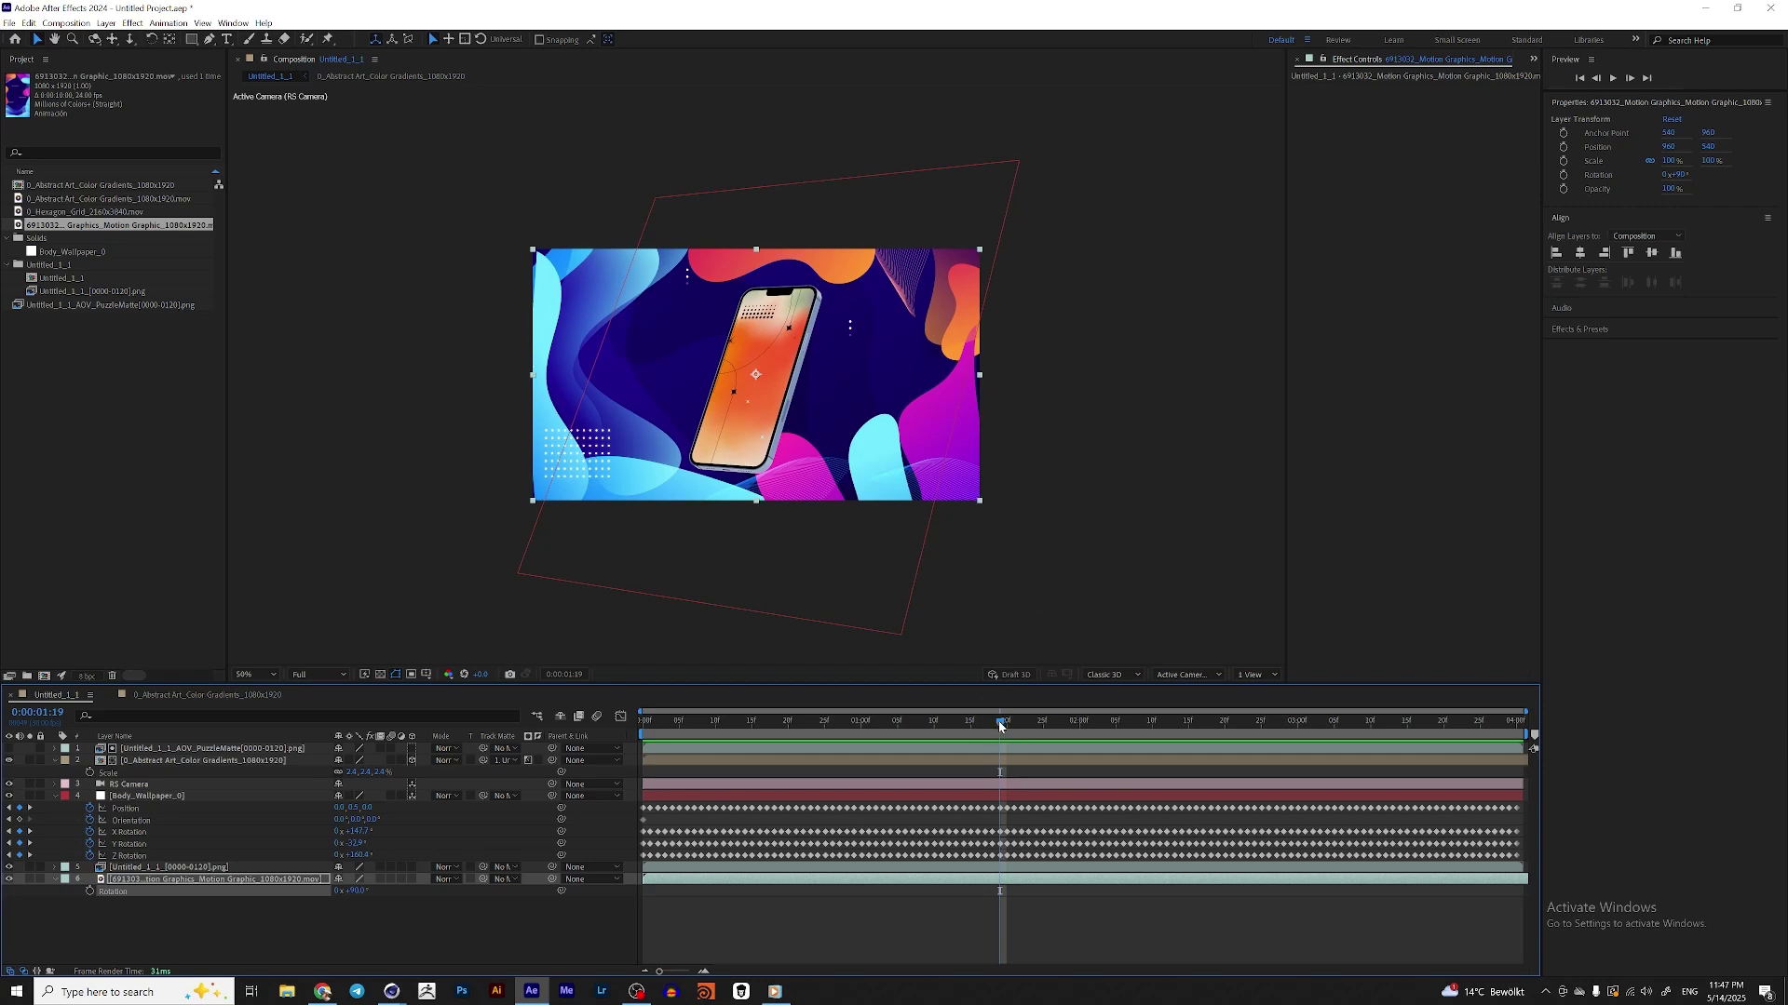
pyautogui.click(1043, 723)
pyautogui.moveTo(1069, 726); pyautogui.dragTo(1225, 724)
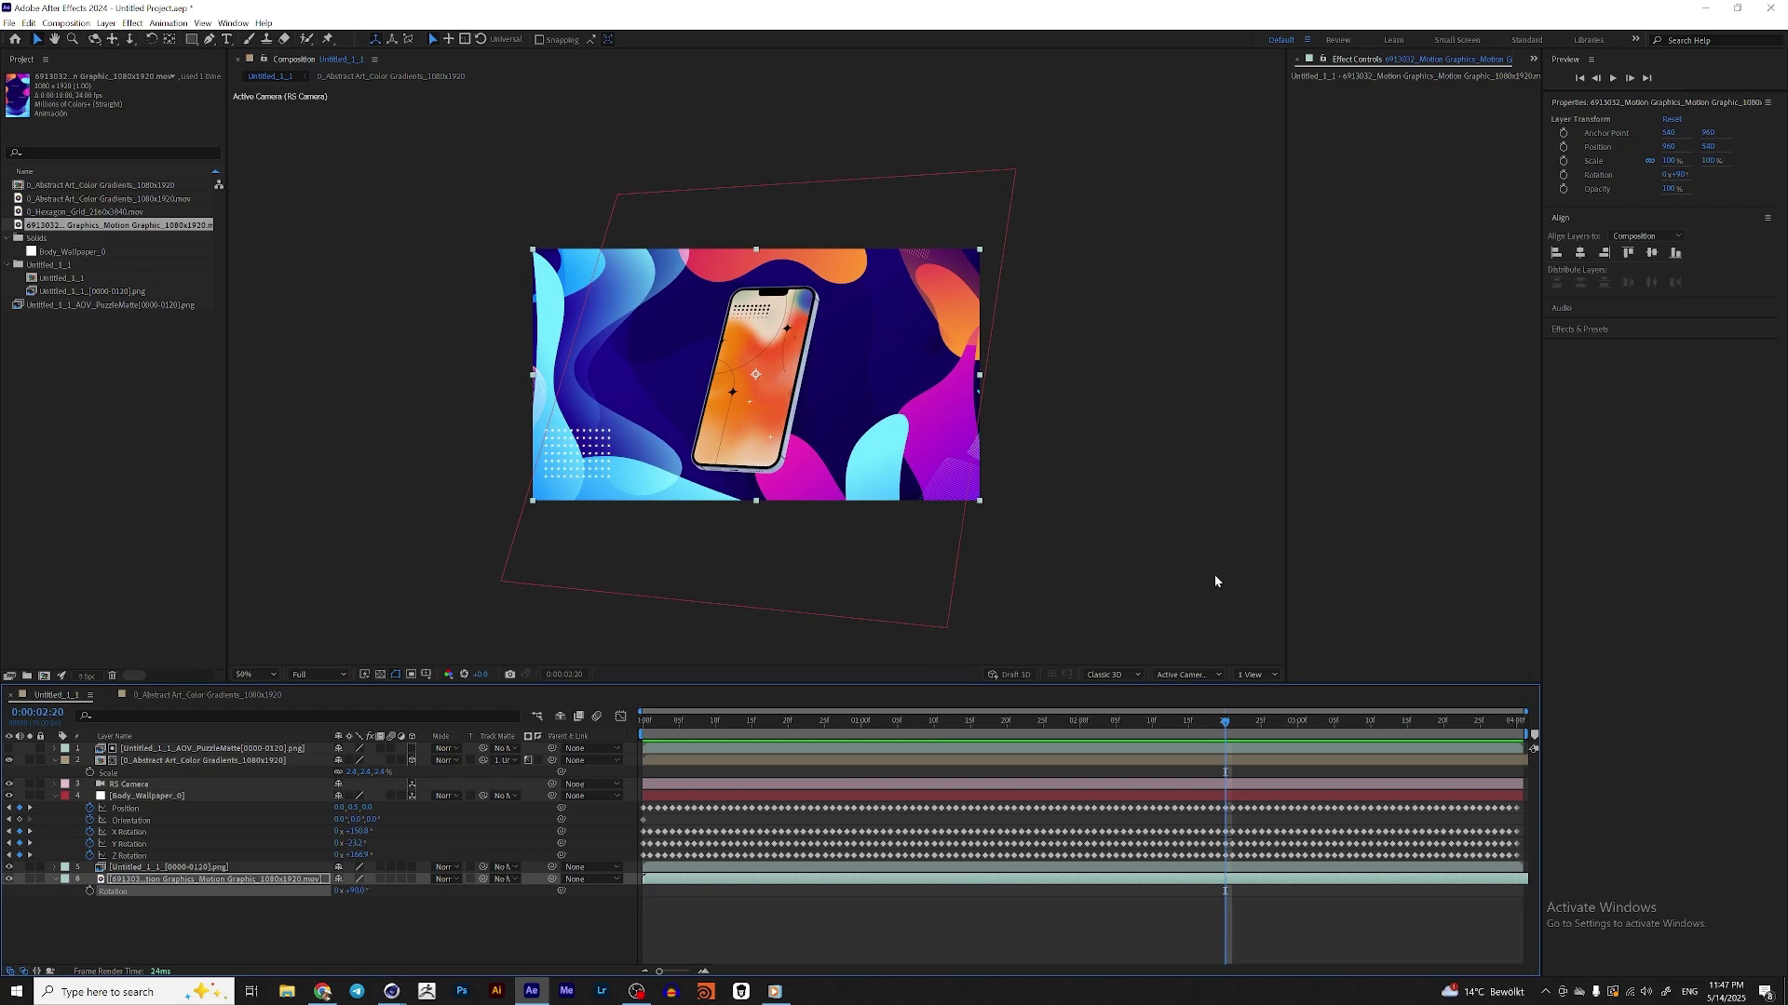
pyautogui.click(1232, 724)
pyautogui.moveTo(1268, 725)
pyautogui.mouseDown()
pyautogui.moveTo(1024, 724)
pyautogui.moveTo(1261, 725)
pyautogui.mouseUp()
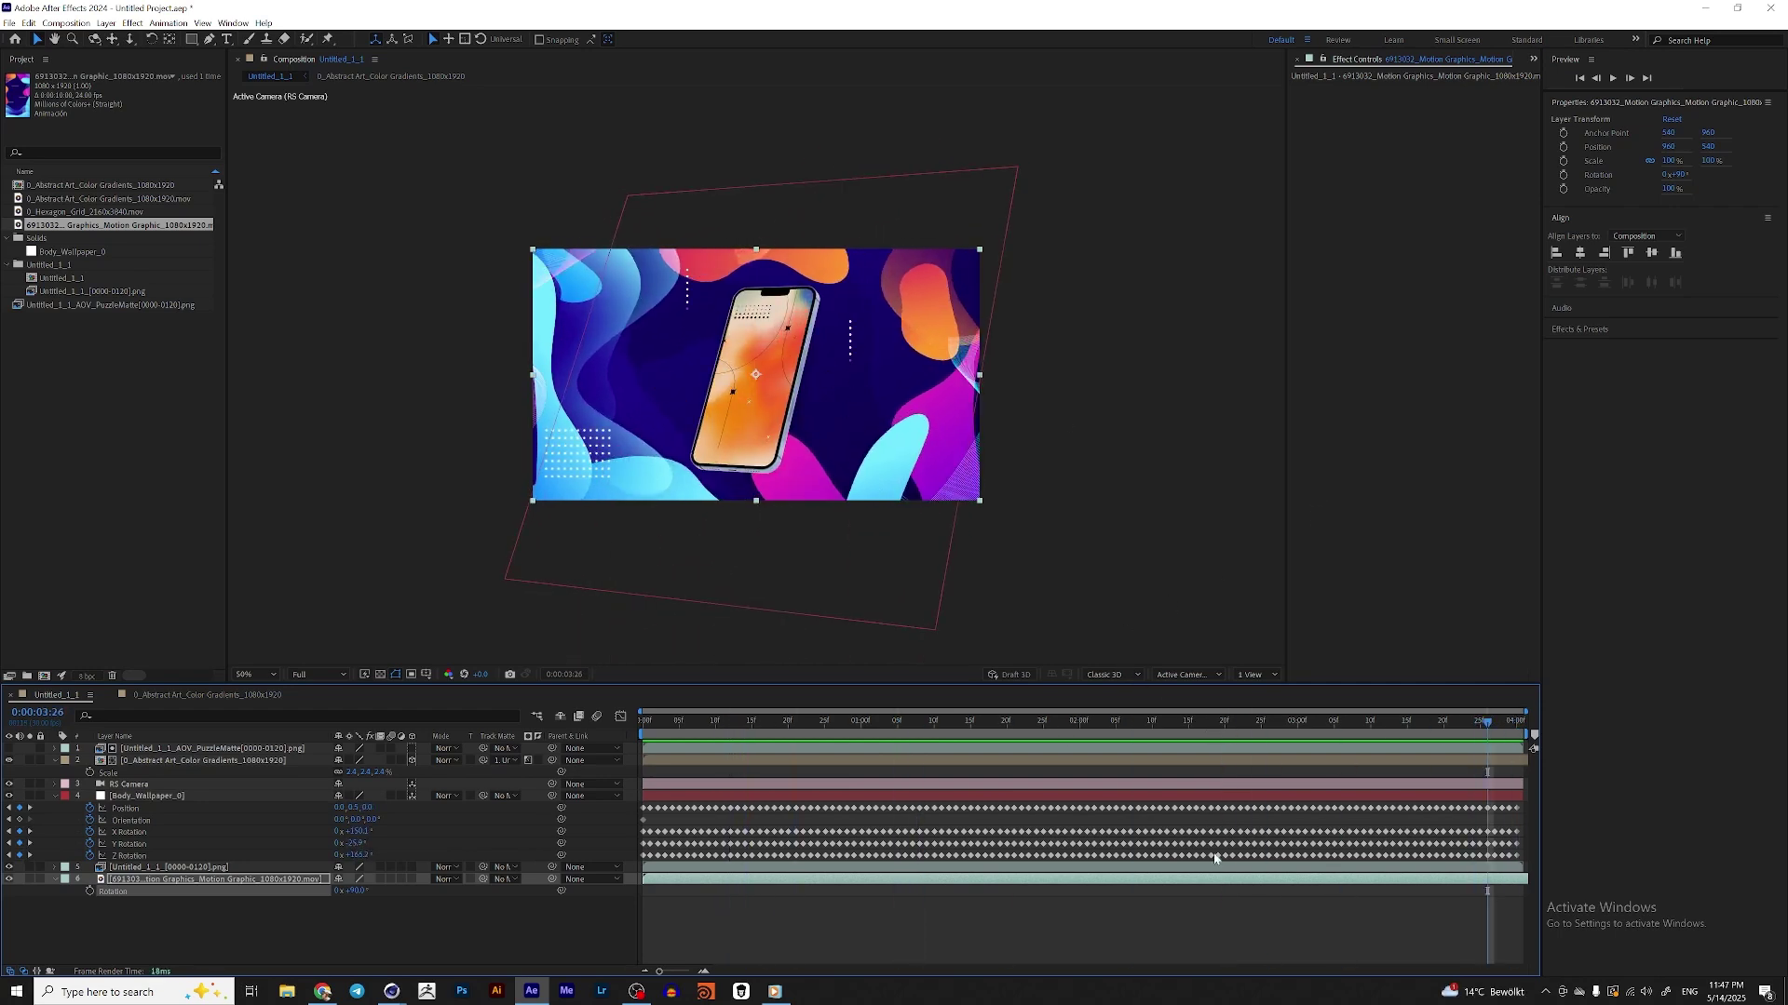
pyautogui.click(1504, 723)
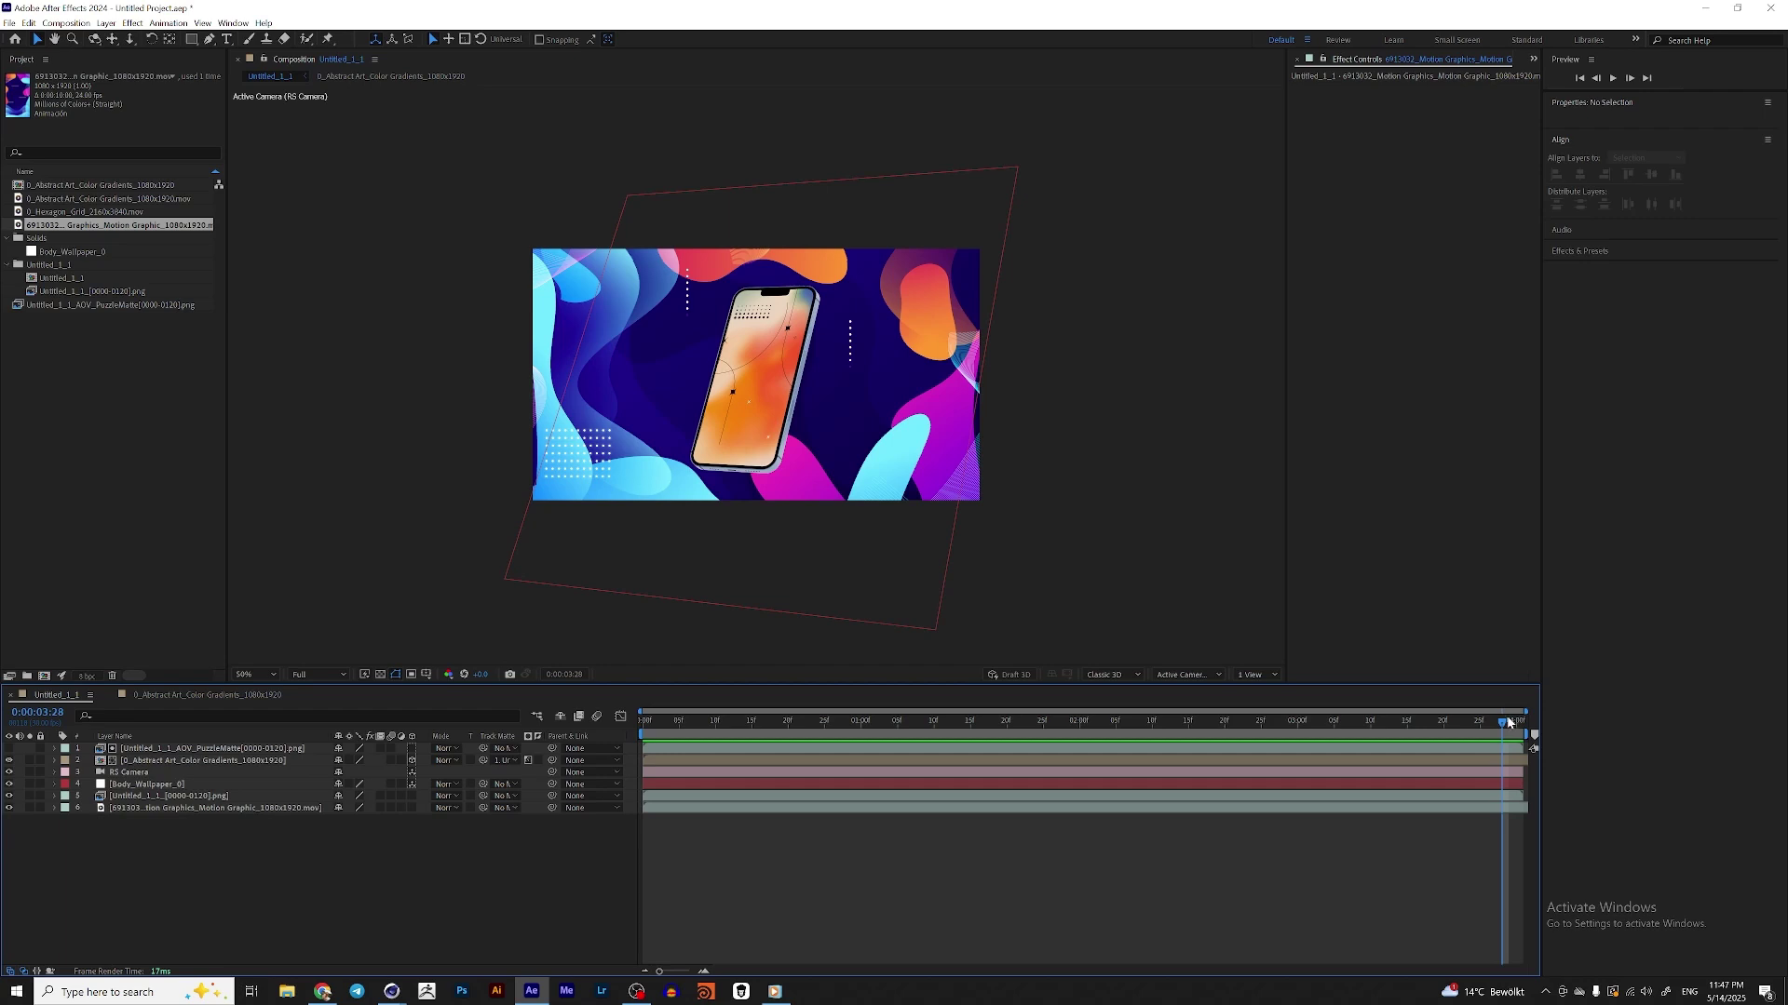
pyautogui.moveTo(1504, 723)
pyautogui.mouseDown()
pyautogui.moveTo(1164, 724)
pyautogui.moveTo(1487, 725)
pyautogui.mouseUp()
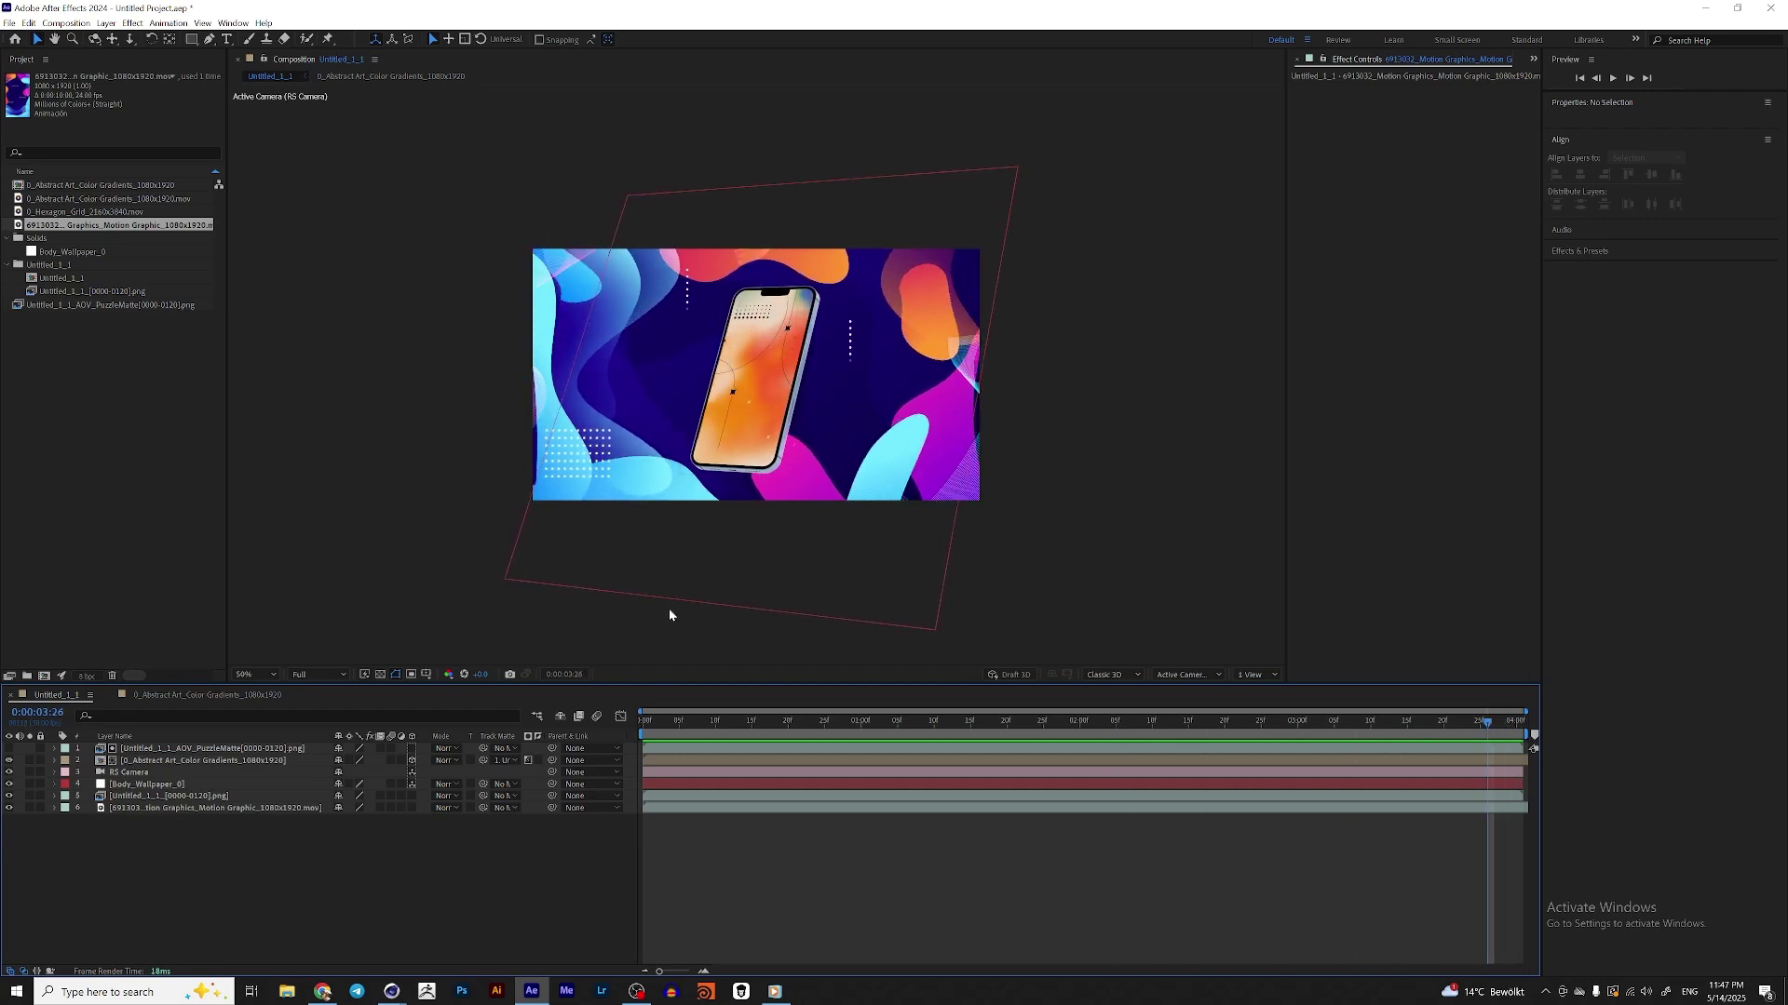
pyautogui.moveTo(1488, 727); pyautogui.dragTo(1153, 730)
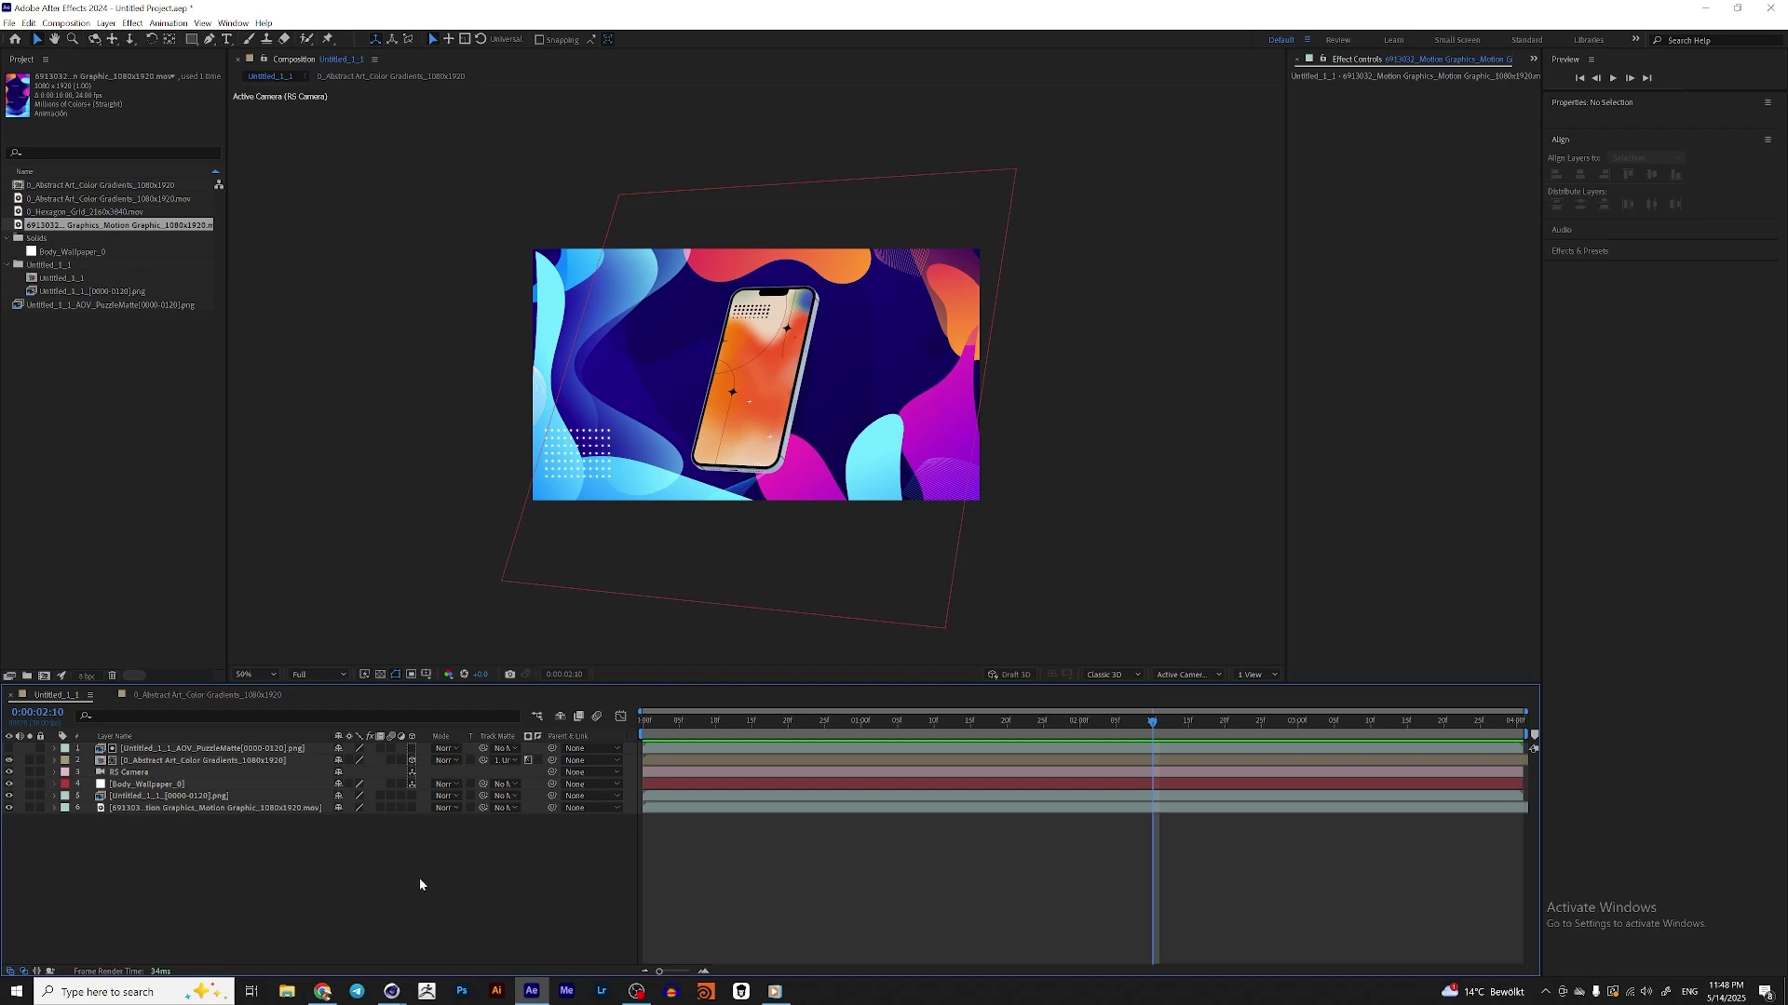
pyautogui.moveTo(1156, 723); pyautogui.dragTo(1470, 757)
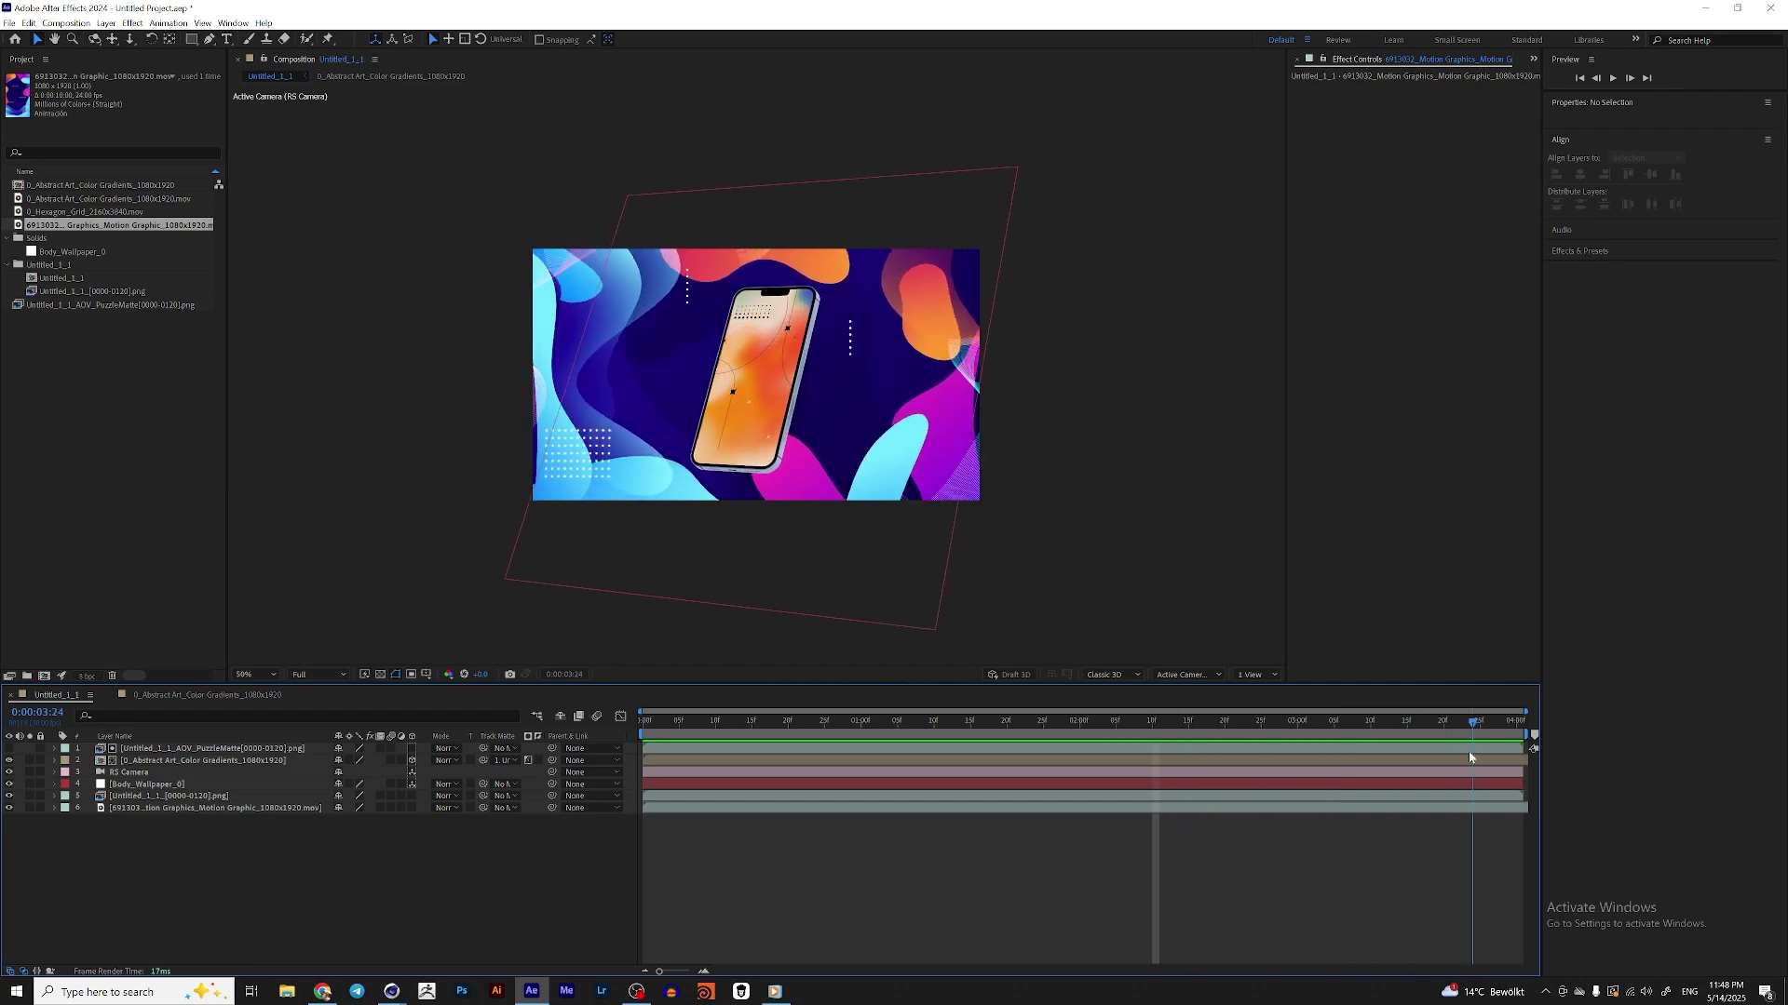